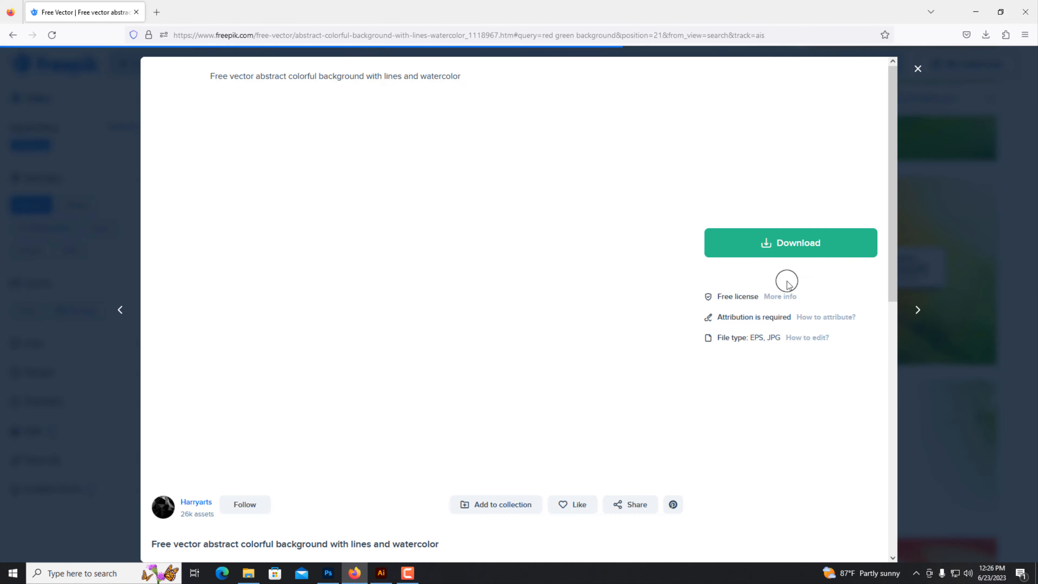
Download the free abstract colorful background with lines and watercolor vector, and return to the search results
left_click(770, 246)
scroll(723, 367, "down", 7)
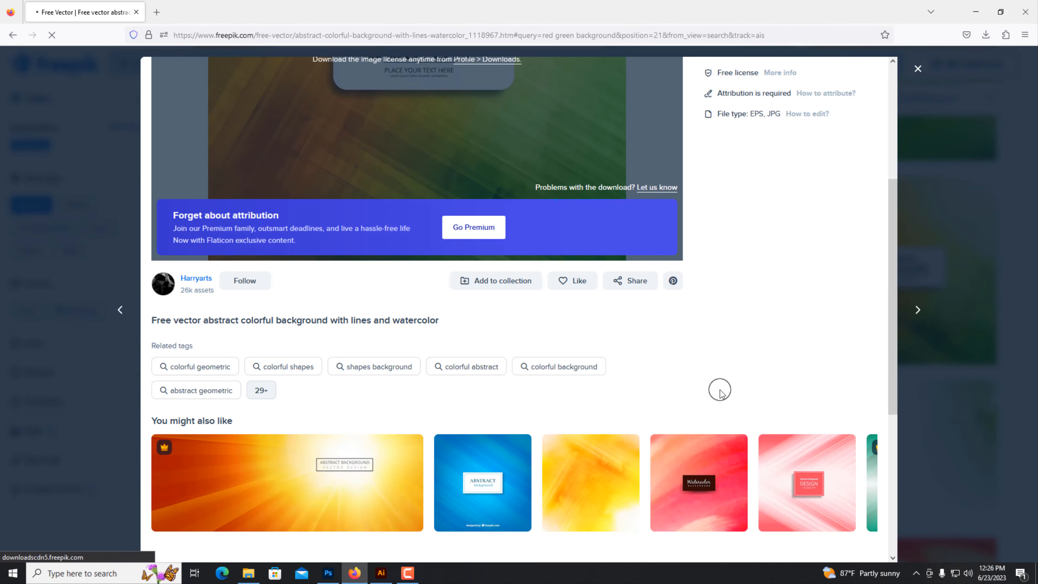
scroll(716, 378, "up", 6)
key("Escape")
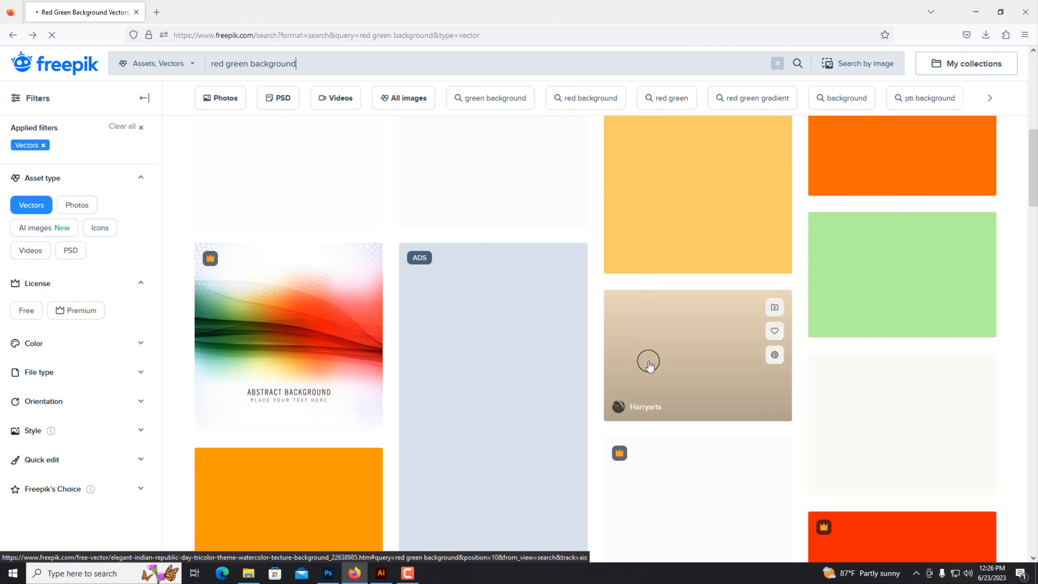
Browse the red green background vectors further and download the colorful blurred background
scroll(649, 359, "down", 10)
scroll(649, 358, "down", 10)
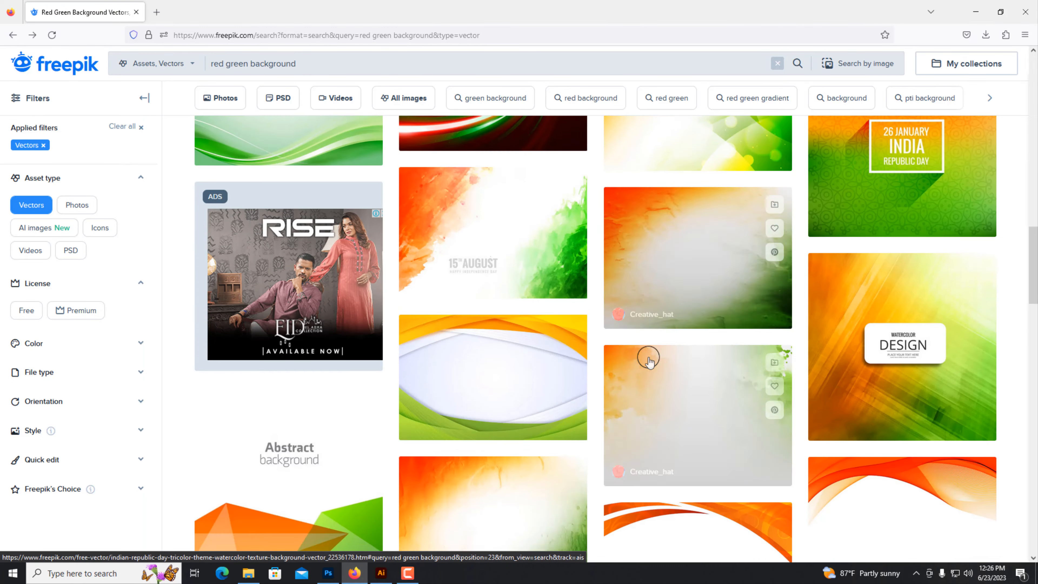
left_click(530, 265)
left_click(781, 248)
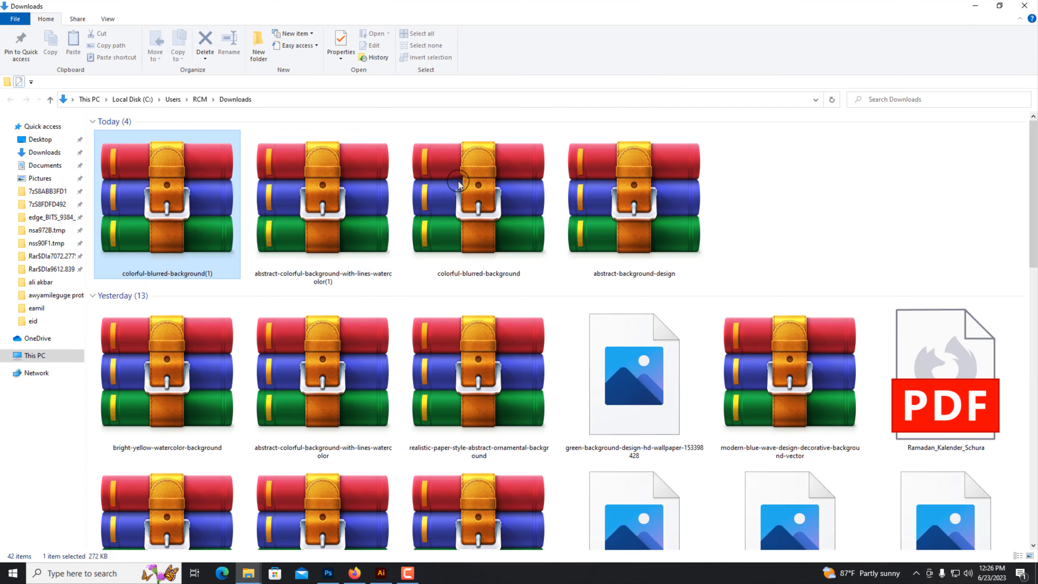
Open 3210.eps from the colorful-blurred-background(1) archive in Illustrator and cut its entire gradient artwork
double_click(176, 232)
double_click(14, 102)
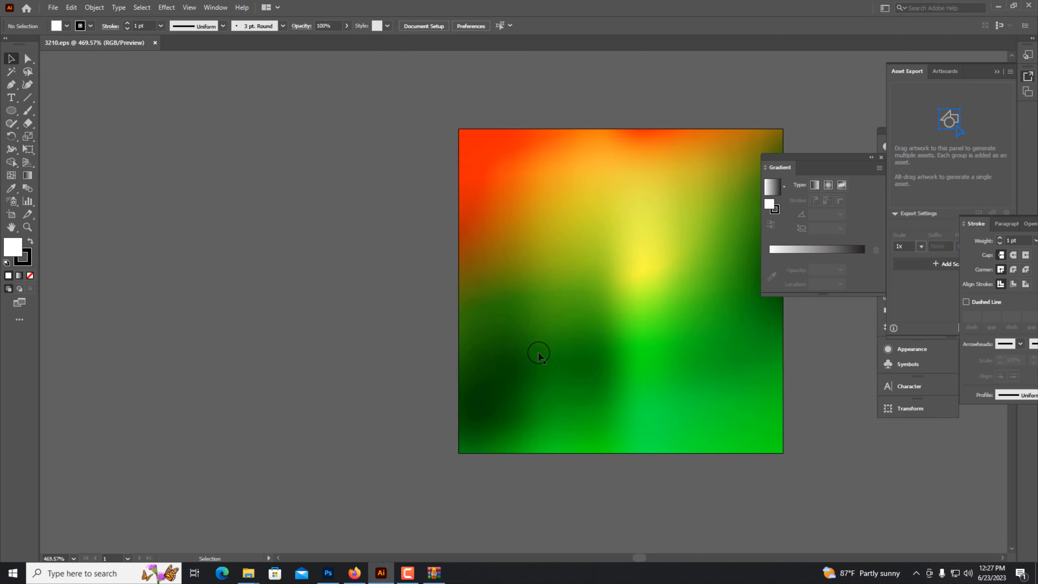
left_click_drag(394, 146, 815, 509)
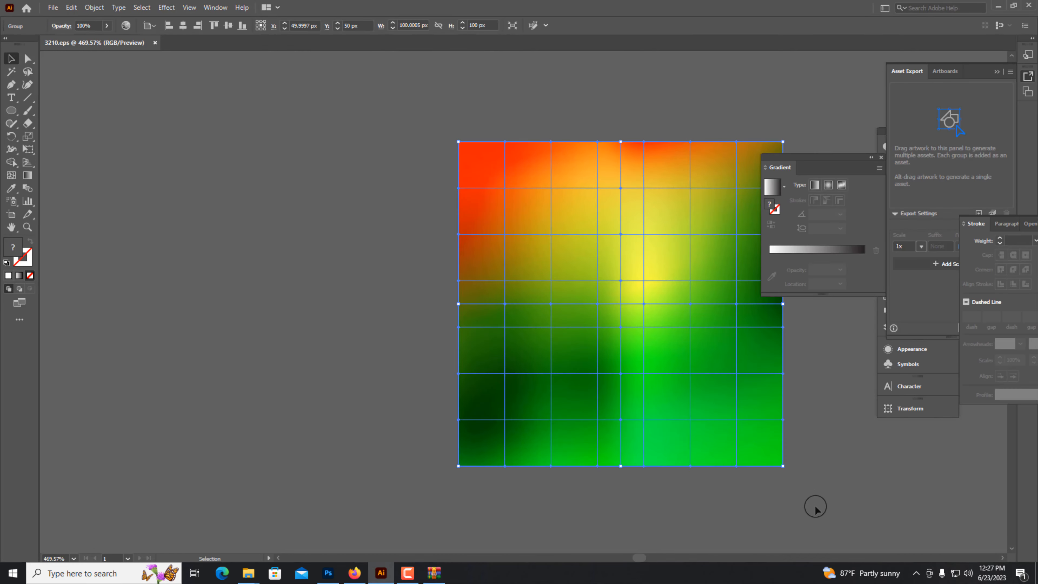
key("ctrl+x")
Switch to Photoshop, paste the gradient artwork into Untitled-1 and stretch it to cover the whole canvas
left_click(328, 573)
key("ctrl+v")
key("Return")
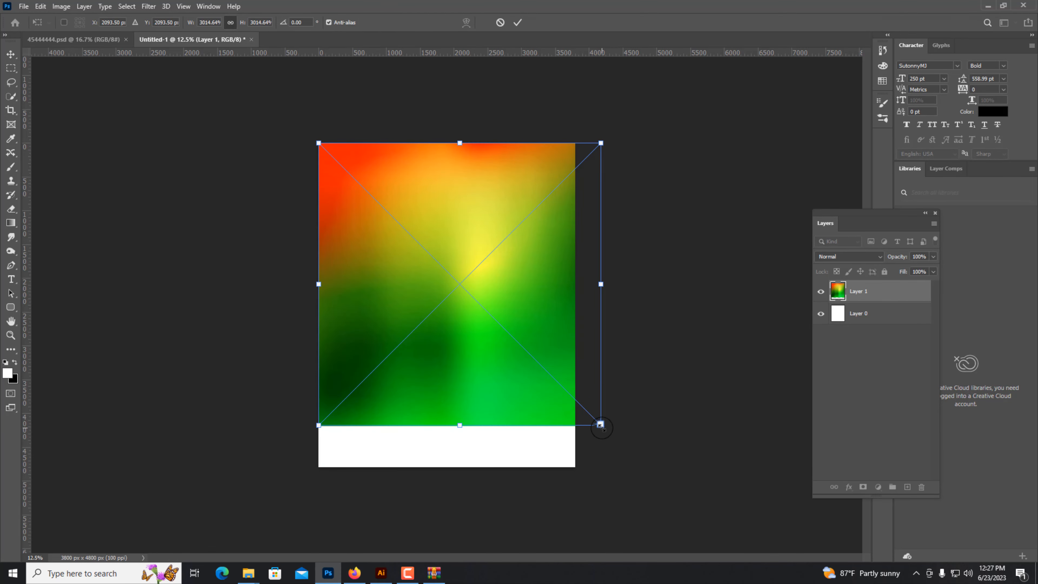
left_click_drag(600, 425, 574, 466)
key("ctrl+plus")
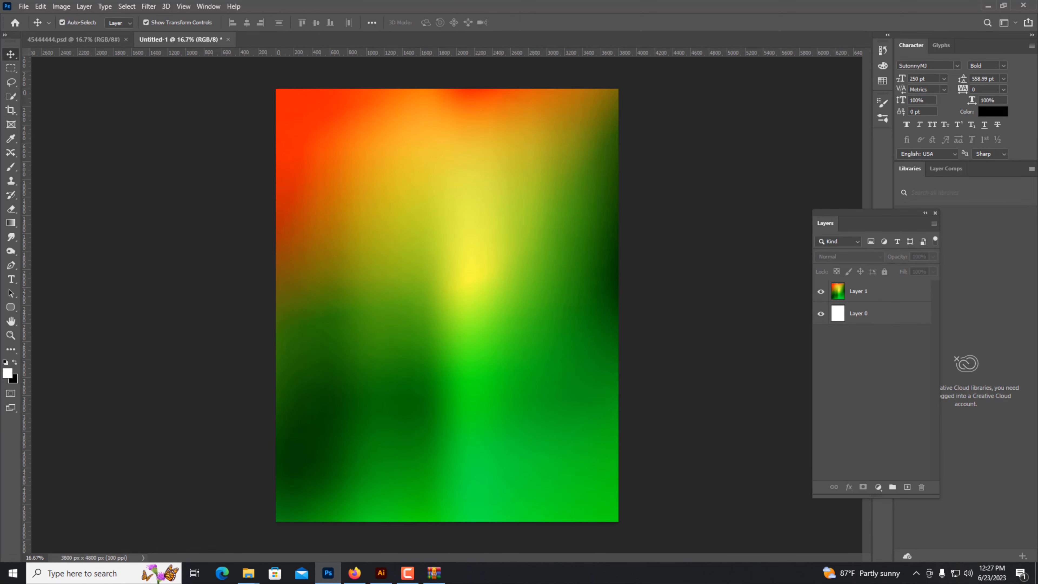
Copy the waving woman in the blue shawl from 45444444.psd into Untitled-1, enlarged to about 150% in the upper right area
left_click(107, 39)
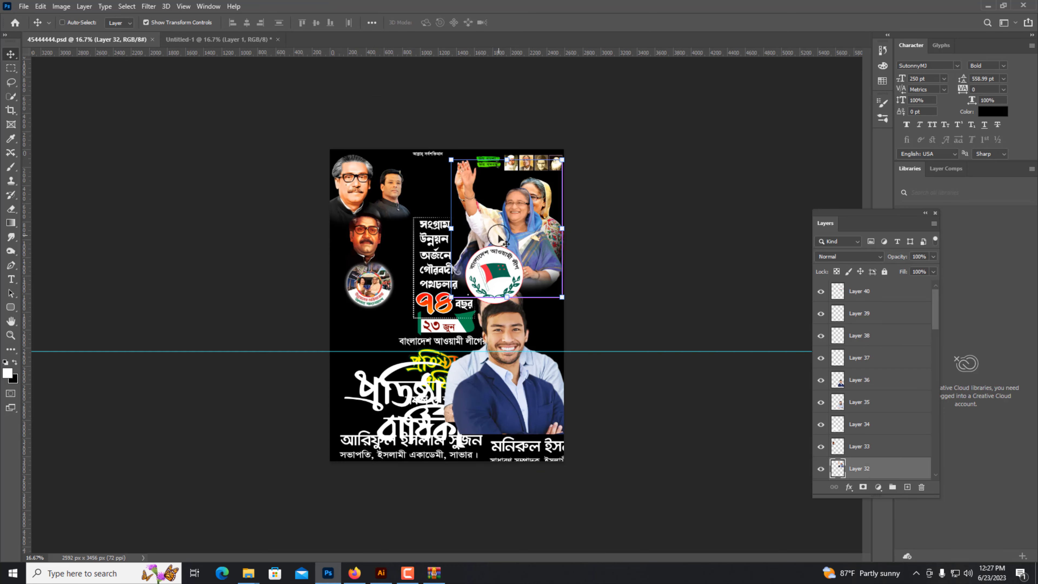
key("ctrl+plus")
left_click_drag(213, 43, 618, 225)
left_click_drag(597, 311, 627, 305)
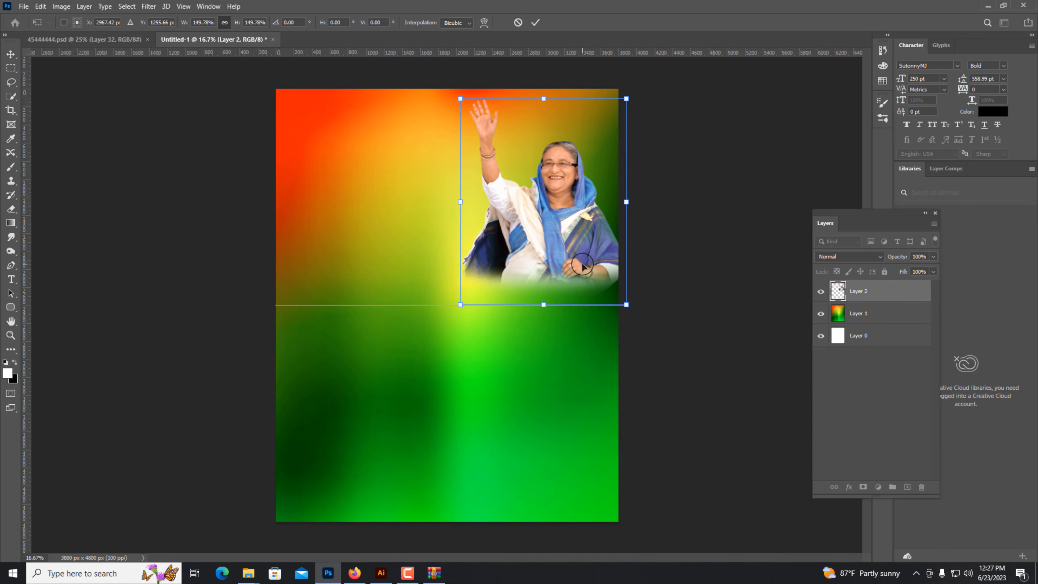
key("Return")
Delete the copied woman from 45444444.psd and place its round flag logo in Untitled-1 between her raised hand and head
key("ctrl+Tab")
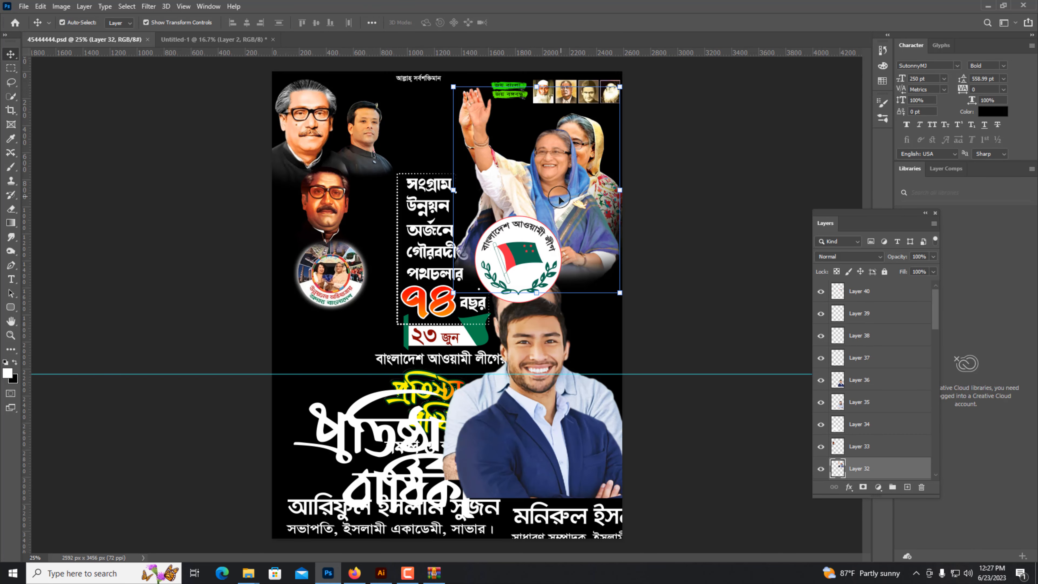
key("Delete")
left_click_drag(519, 255, 531, 125)
key("Return")
key("ctrl+plus")
left_click_drag(467, 122, 438, 272)
mouse_move(519, 202)
left_mouse_down()
mouse_move(530, 217)
mouse_move(543, 210)
mouse_move(528, 215)
left_mouse_up()
key("Return")
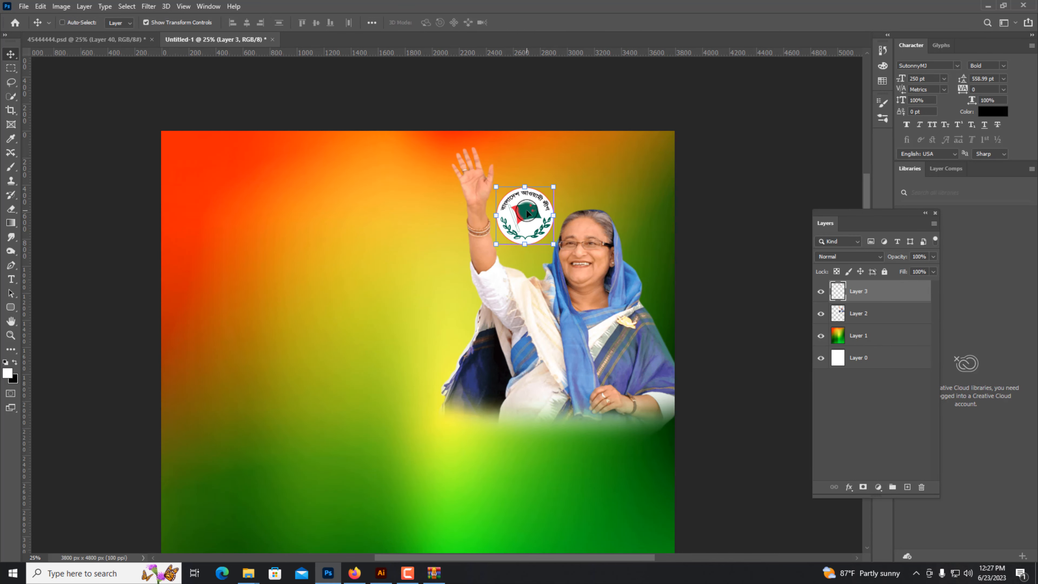
Bring the two male portraits from 45444444.psd into Untitled-1 and enlarge them together in the poster's upper left corner
left_click_drag(464, 98, 464, 121)
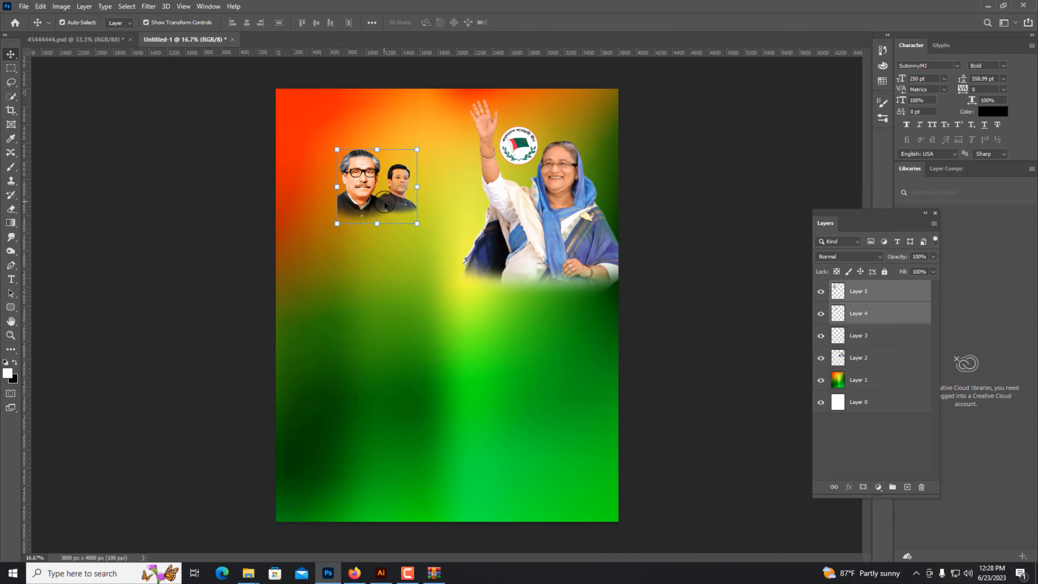
left_click_drag(378, 186, 413, 239)
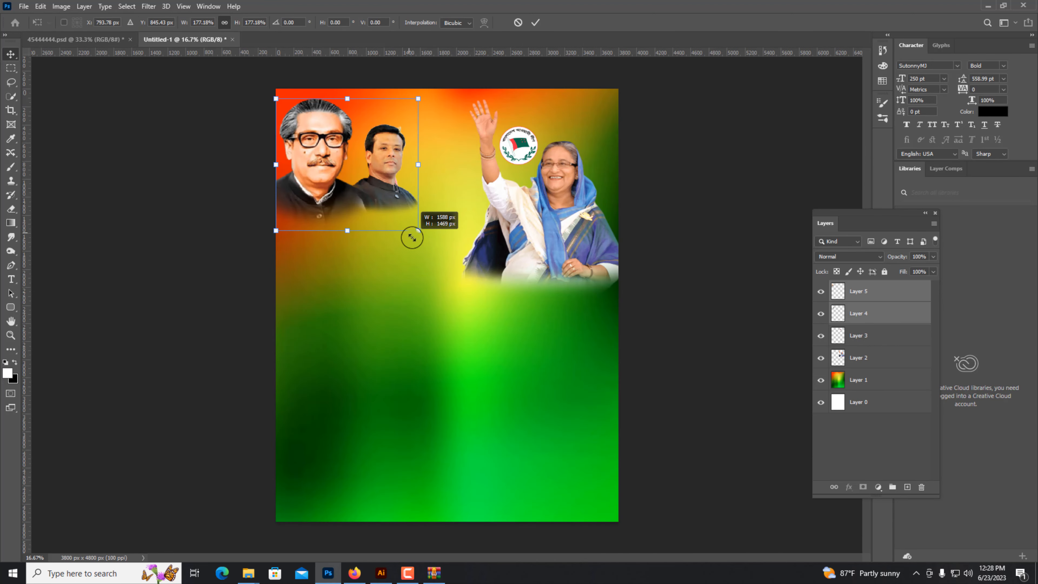
left_click_drag(331, 208, 360, 337)
key("Return")
key("ctrl+plus")
left_click_drag(273, 243, 274, 254)
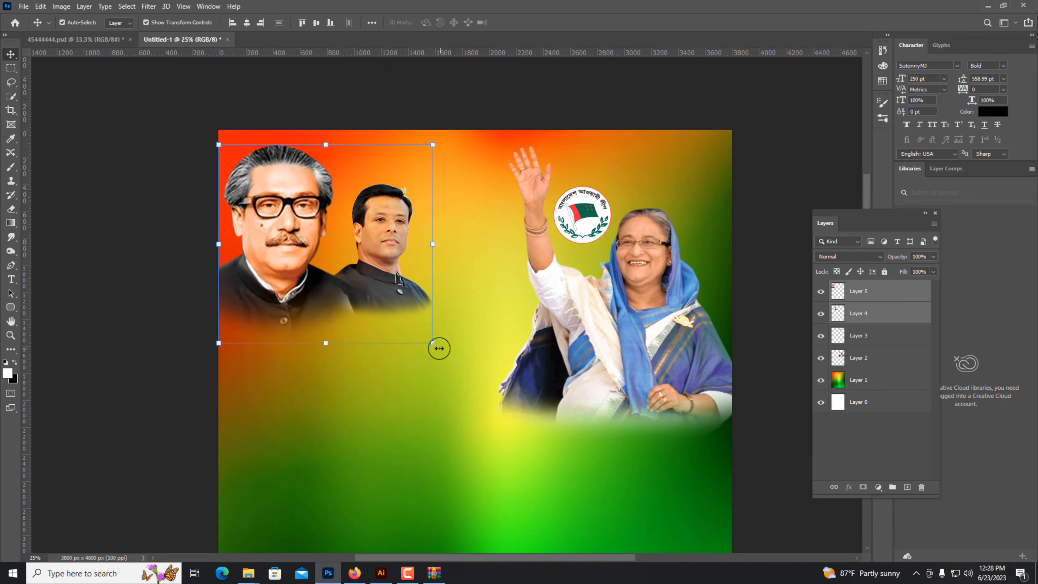
left_click_drag(433, 328, 421, 332)
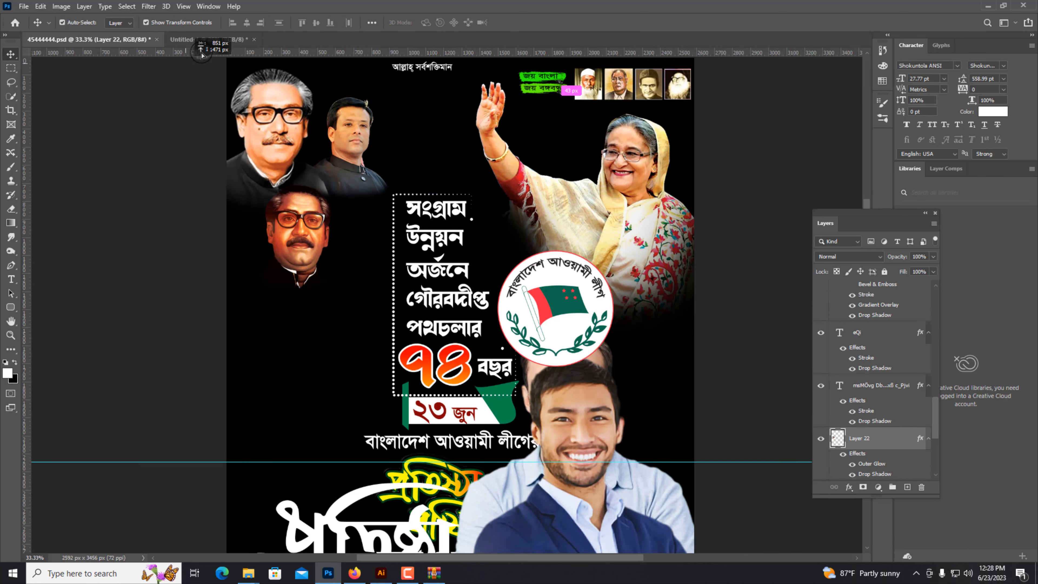
Add the round emblem from 45444444.psd at about 171% between the male portraits and the woman's raised hand
left_click_drag(201, 55, 526, 182)
left_click_drag(479, 203, 474, 181)
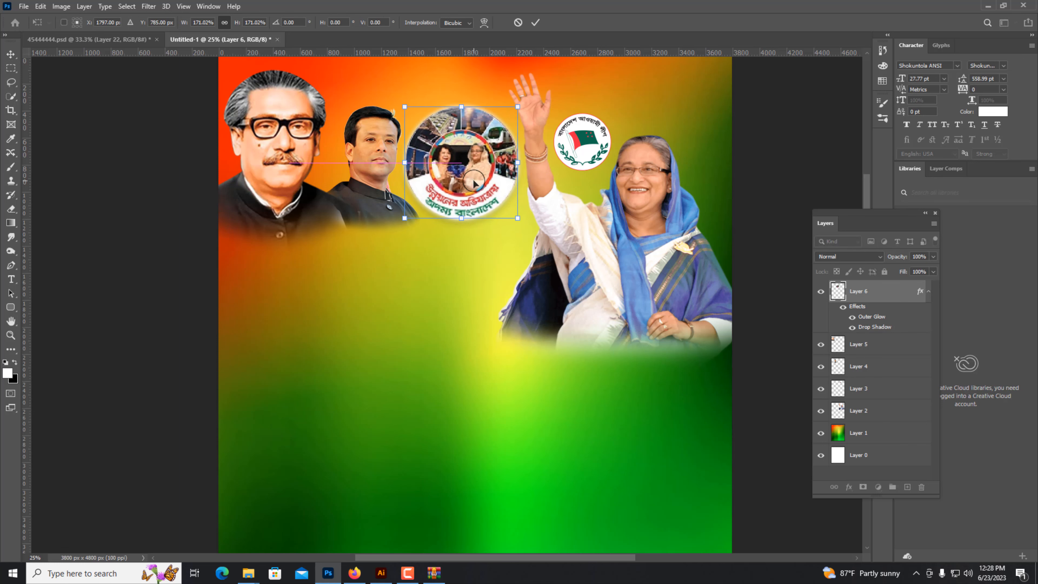
key("Return")
left_click(359, 228)
left_click_drag(356, 255, 343, 317)
left_click(442, 258)
left_click(364, 280)
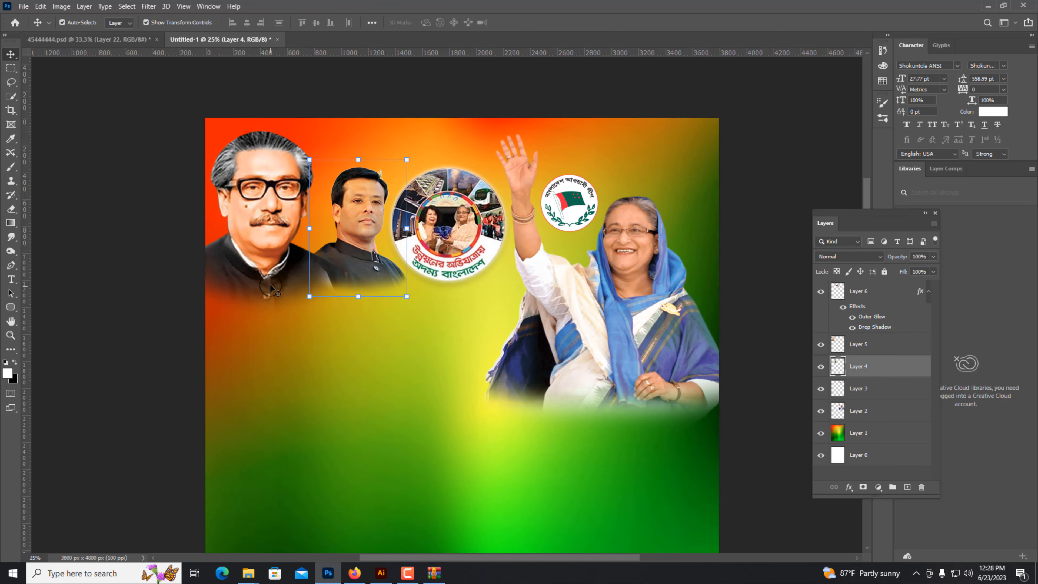
left_click(270, 286, "shift")
mouse_move(452, 273)
left_mouse_down()
mouse_move(454, 291)
mouse_move(448, 278)
left_mouse_up()
Scale the two male portraits down together slightly, keeping them in the poster's upper left corner
left_click(364, 286)
left_click(281, 286, "shift")
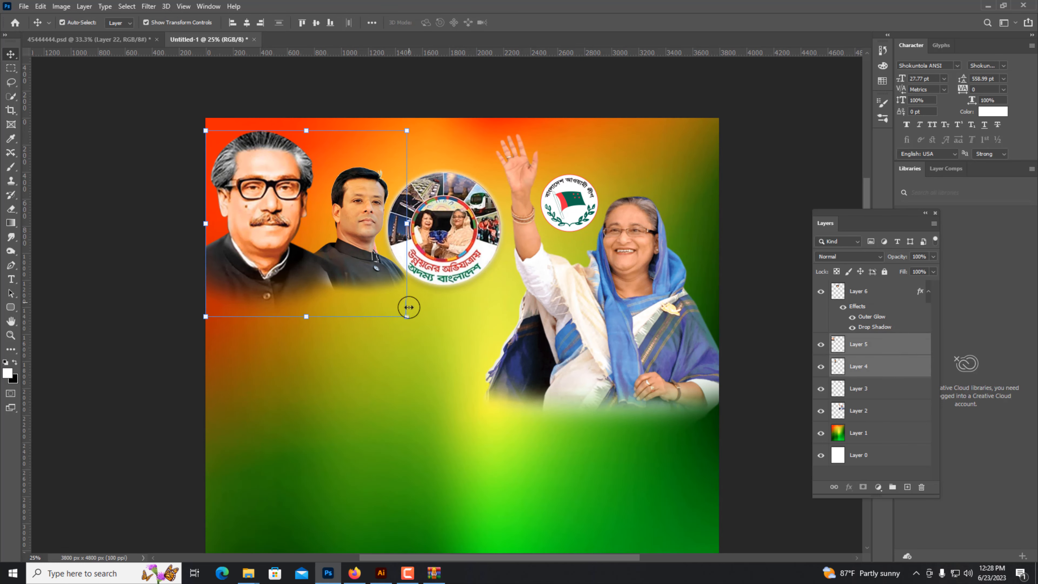
left_click_drag(407, 315, 389, 301)
key("Return")
key("ctrl+minus")
left_click(429, 190)
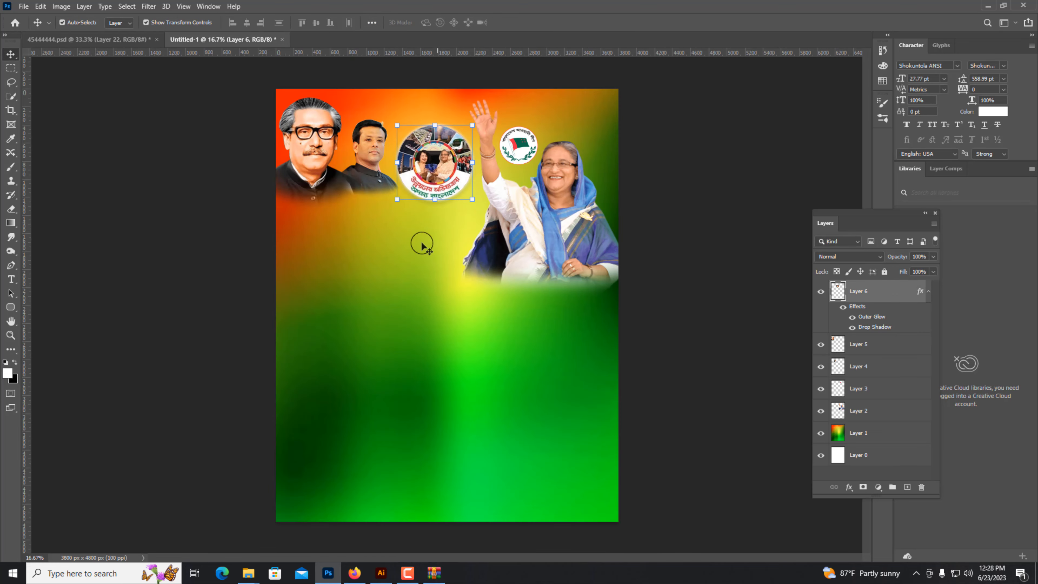
Copy the man in the navy suit from 45444444.psd into the poster's lower left corner, enlarged to about 140%
left_click(236, 463)
left_click(107, 41)
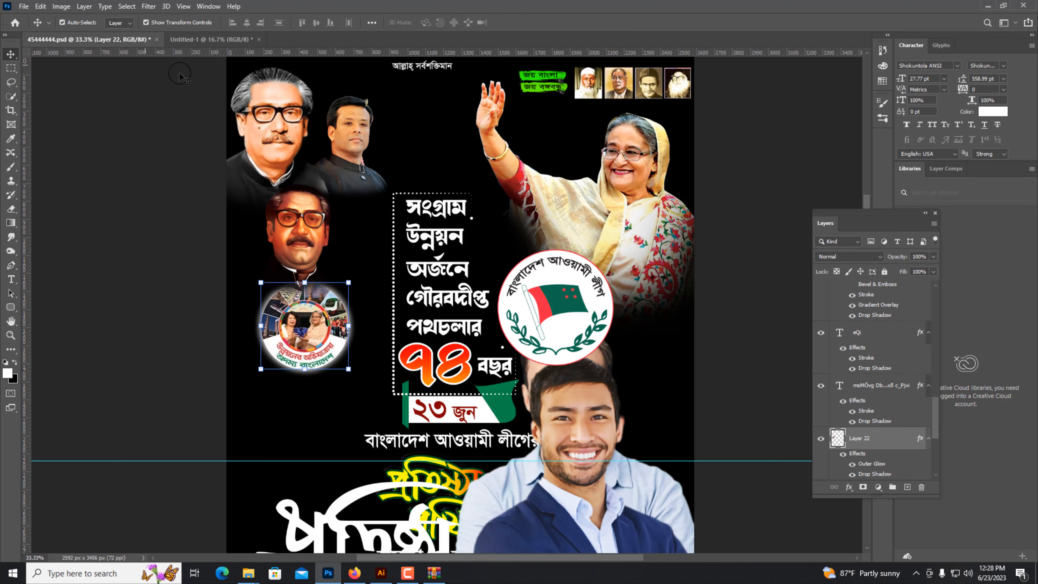
left_click_drag(356, 468, 341, 385)
left_click_drag(507, 421, 399, 476)
left_click_drag(437, 522, 447, 521)
left_click_drag(347, 482, 339, 492)
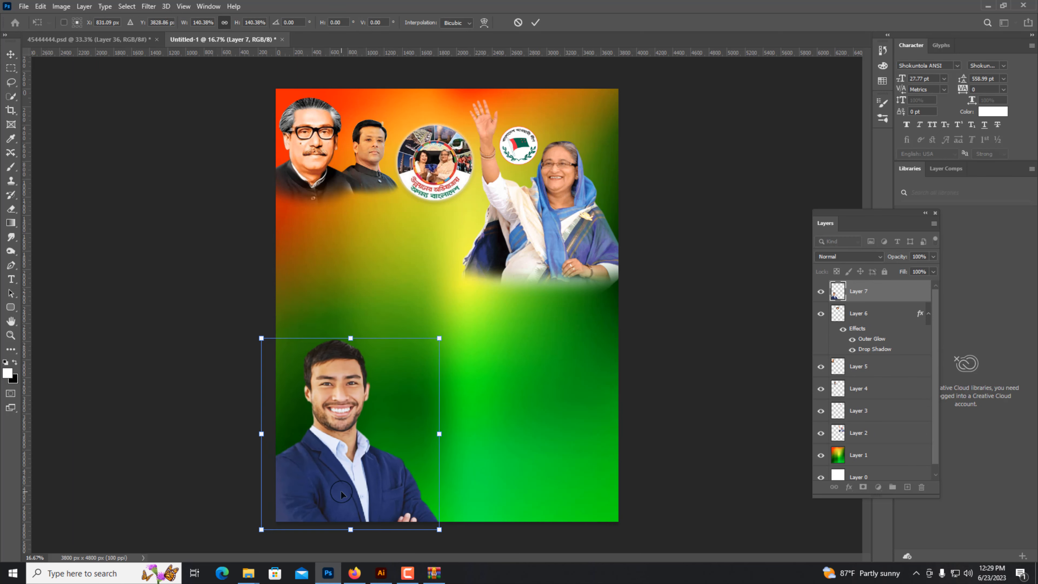
key("Return")
left_click(139, 301)
Copy the slogan text with its dotted frame from 45444444.psd below the round emblem, enlarged to about 164%
left_click(140, 41)
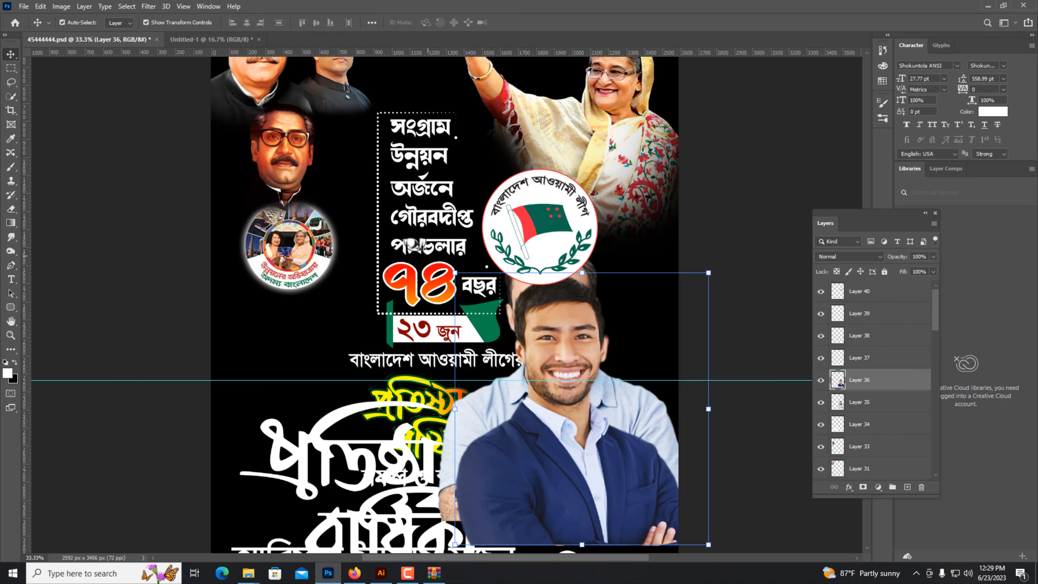
left_click_drag(428, 189, 393, 253)
left_click_drag(427, 311, 467, 375)
left_click_drag(419, 307, 415, 300)
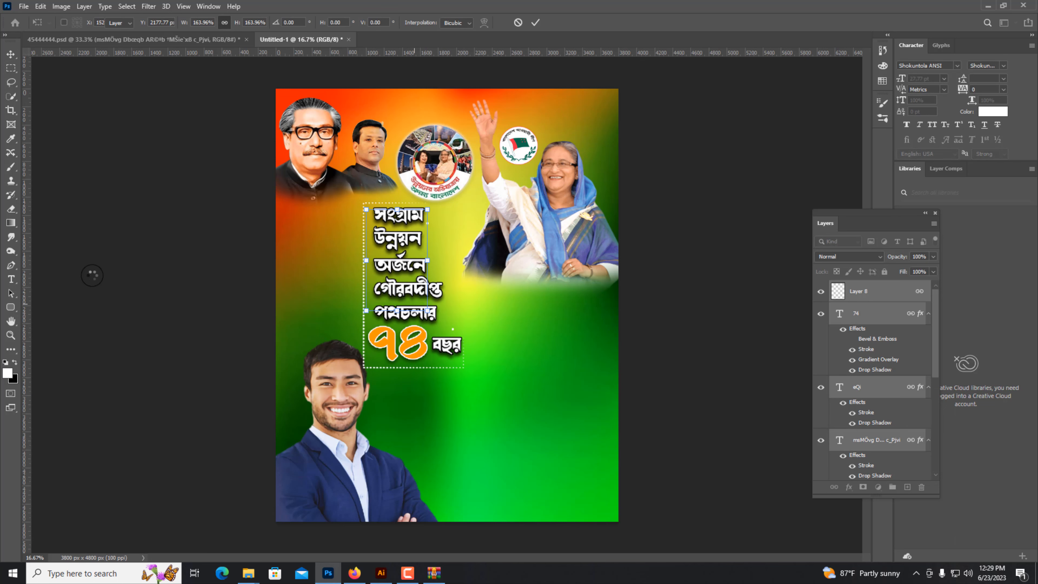
left_click(94, 274)
Scale down the framed slogan block and fit it between the round emblem and the suited man's head
key("ctrl+plus")
left_click_drag(469, 397, 466, 373)
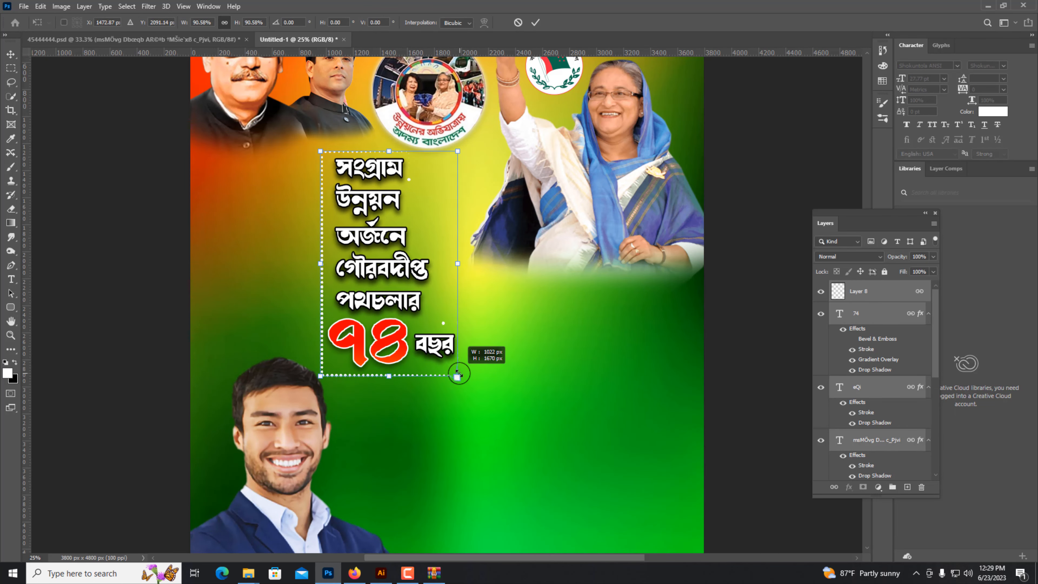
left_click_drag(421, 346, 432, 347)
left_click_drag(332, 380, 336, 372)
left_click(123, 297)
key("ctrl+minus")
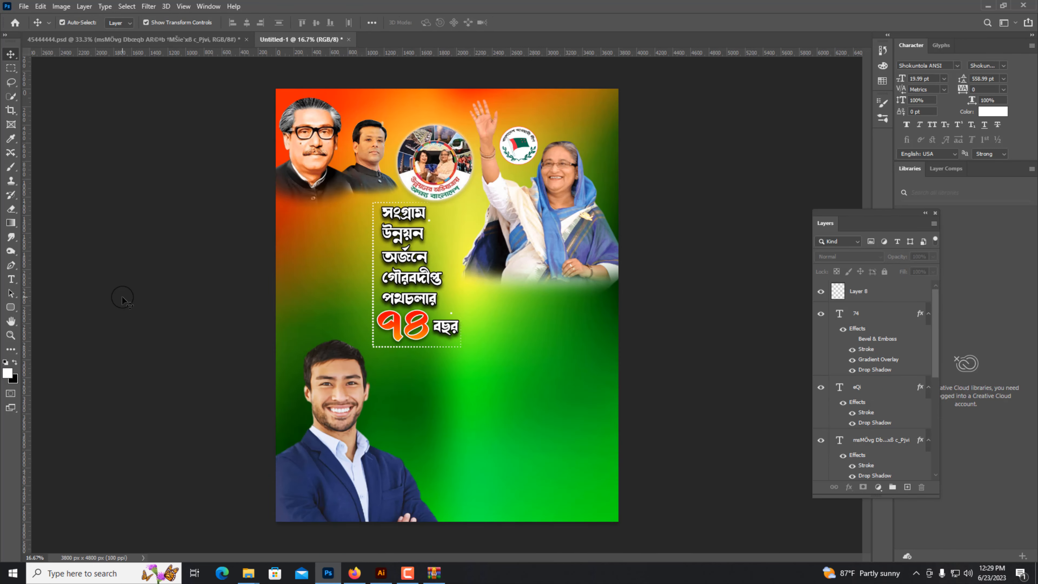
Delete the already copied slogan texts, dotted frame and round logo from 45444444.psd
left_click(308, 447)
left_click(177, 303)
left_click(118, 41)
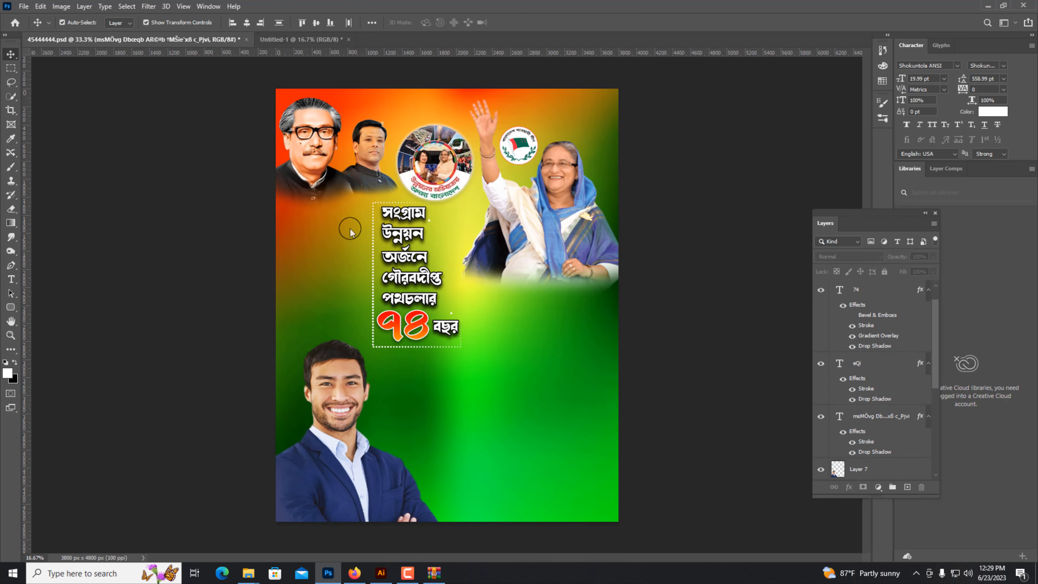
key("Delete")
left_click(421, 310)
key("Delete")
key("Delete")
key("Delete")
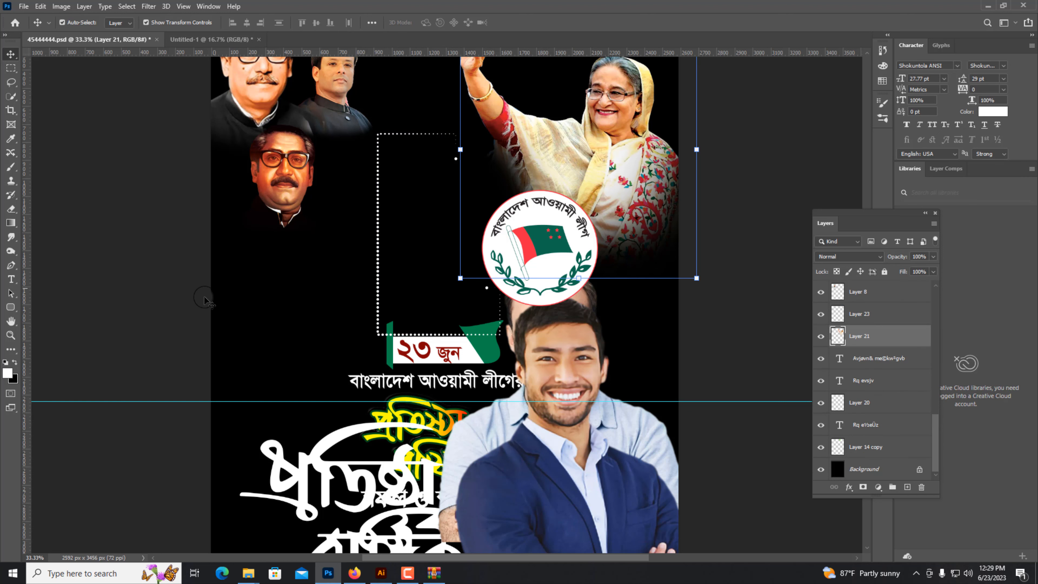
left_click(205, 301)
left_click(539, 287)
key("Delete")
Undo the last deletion in 45444444.psd and move the large white lettering clear of the yellow lettering
left_click_drag(435, 338, 434, 171)
key("Delete")
key("ctrl+z")
left_click(384, 346)
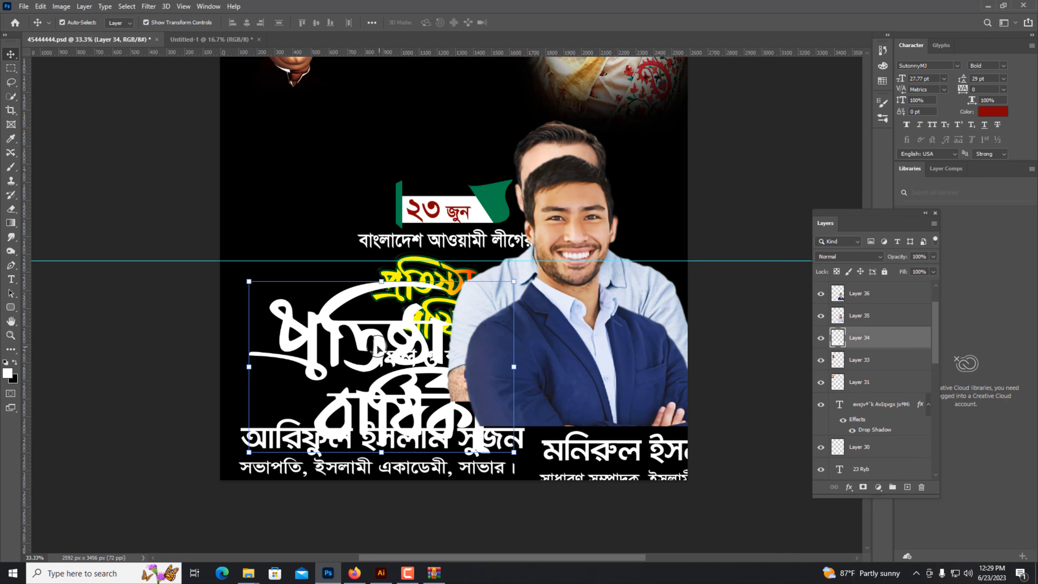
left_click_drag(378, 348, 288, 293)
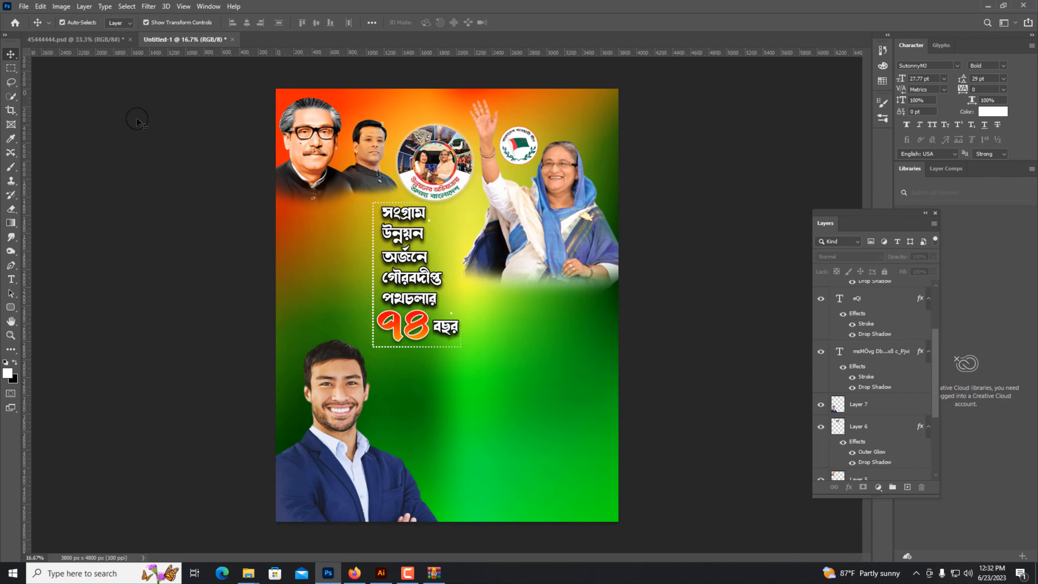
Add the boats image from 45444444.psd to Untitled-1 and enlarge it below the waving woman at the poster's right edge
left_click(77, 39)
left_click_drag(396, 282, 412, 329)
key("ctrl+plus")
key("ctrl+plus")
left_click_drag(532, 395, 586, 454)
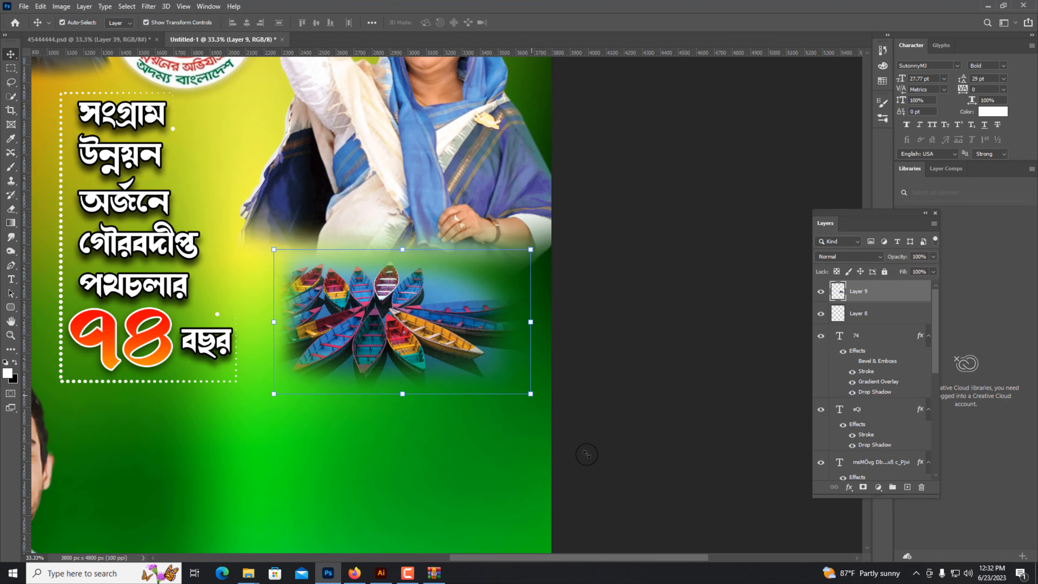
left_click_drag(443, 329, 428, 327)
key("Return")
Set the boats layer's blend mode to Luminosity and enlarge the image to about 107% at the poster's right edge
left_click(848, 256)
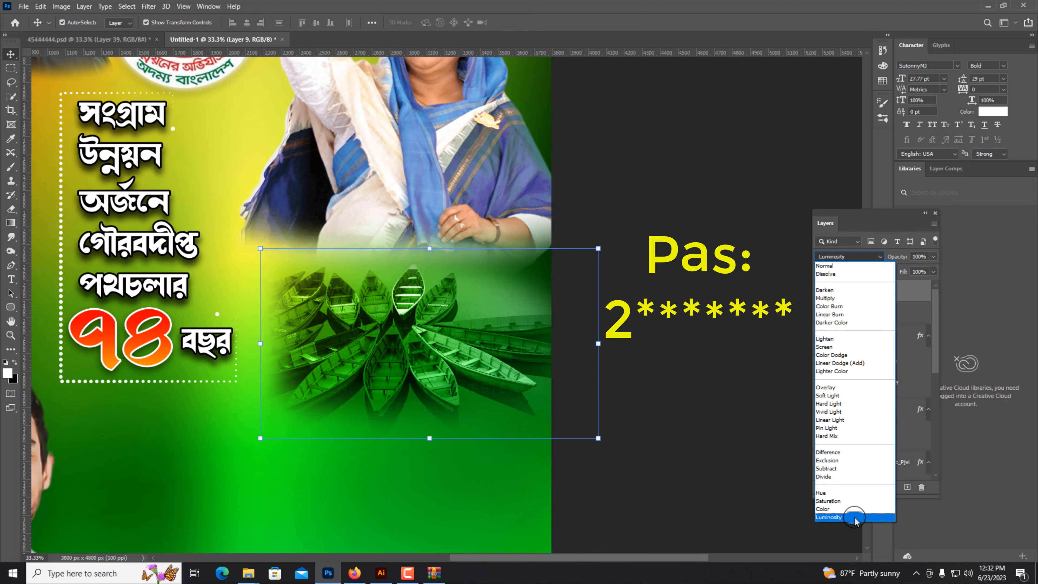
left_click(834, 517)
key("ctrl+minus")
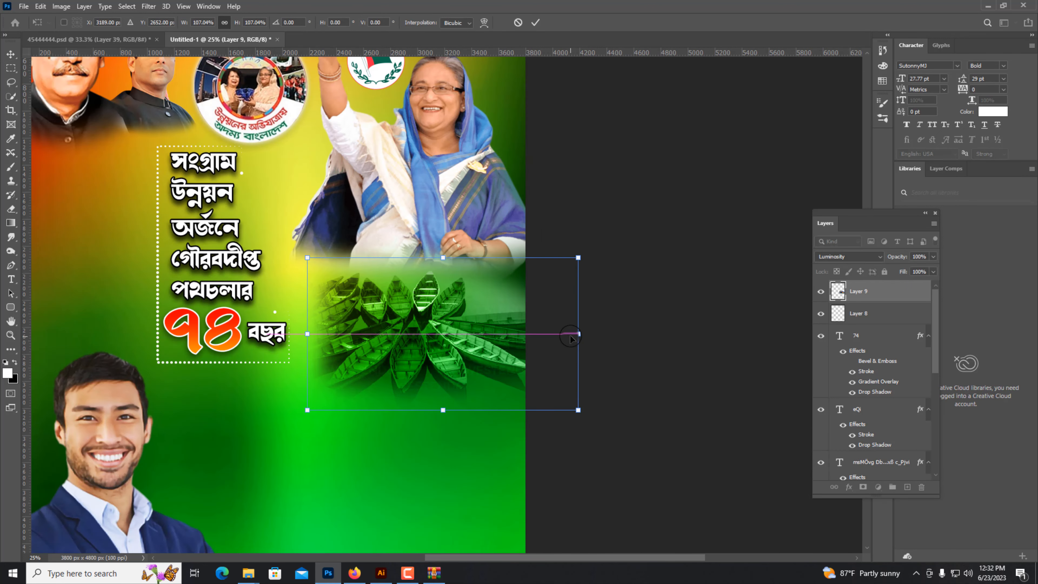
key("ctrl+minus")
right_click(571, 337)
left_click(147, 336)
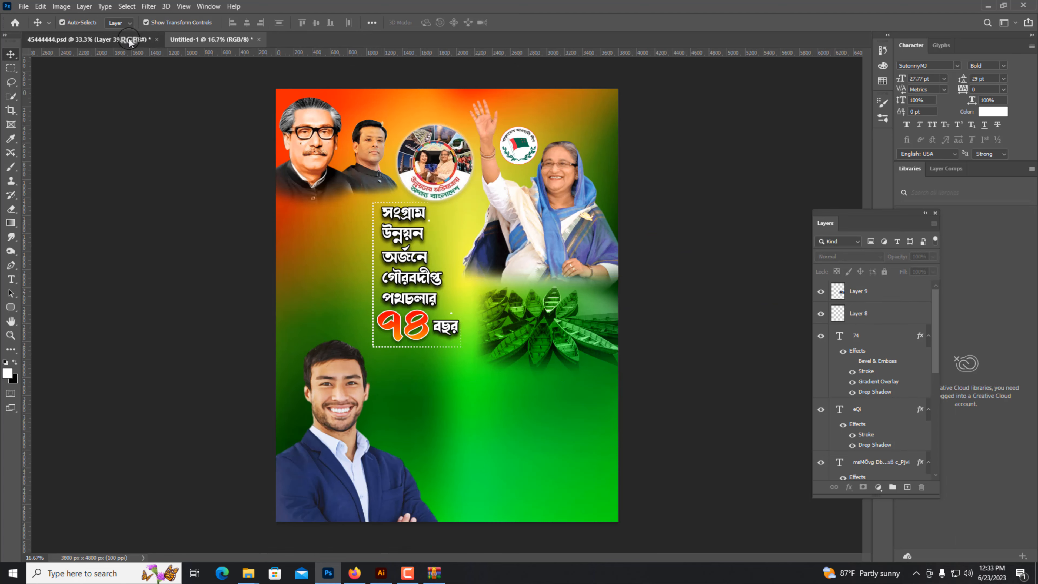
Delete the copied boats layer from 45444444.psd
left_click(130, 40)
key("Delete")
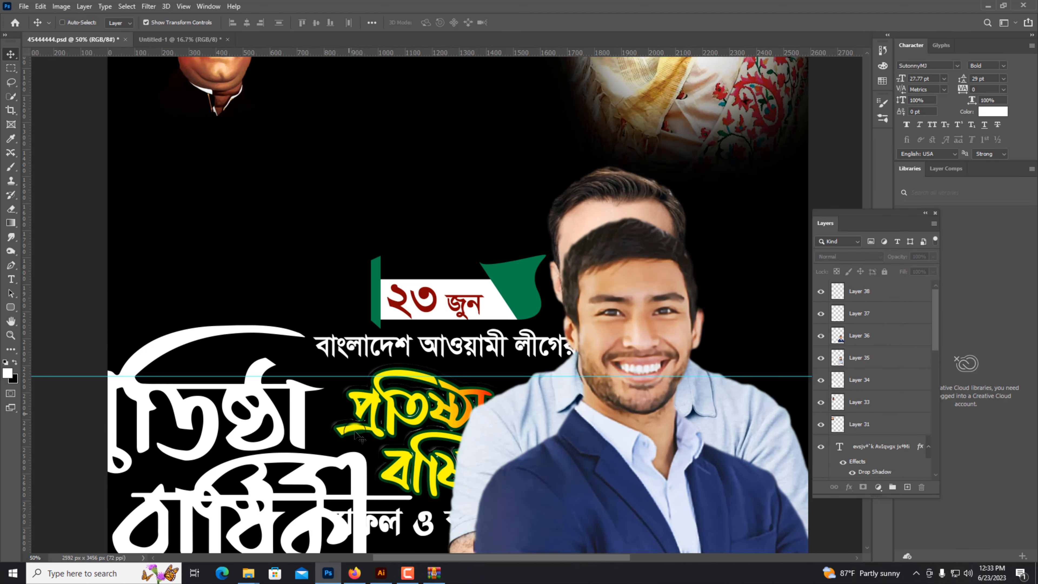
Copy the yellow lettering and the white line beneath it from 45444444.psd into Untitled-1, enlarging both to about 170% below the boats
key("ctrl+plus")
key("ctrl+minus")
left_click_drag(361, 414, 572, 171)
left_click(440, 415)
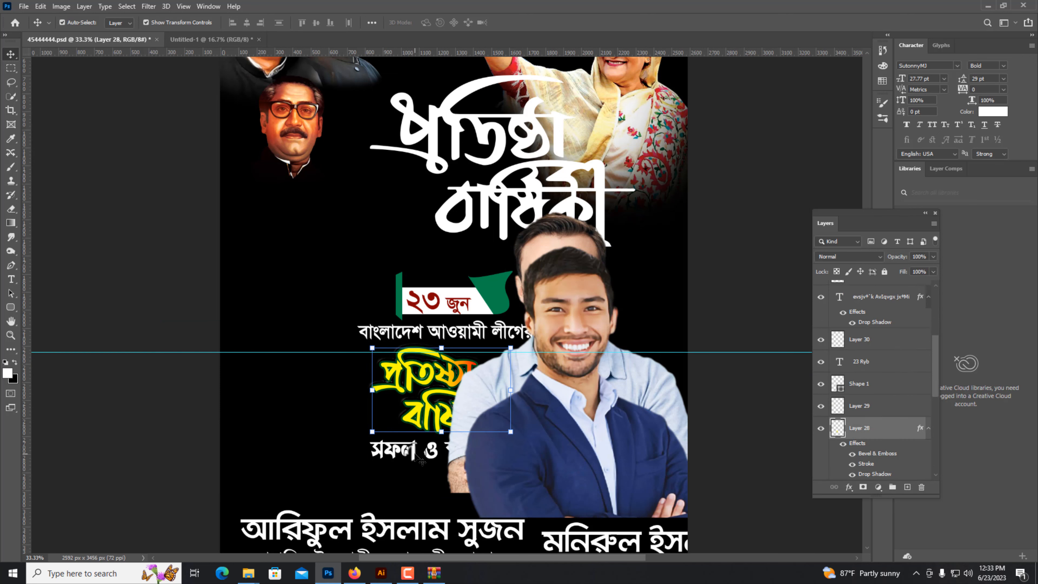
left_click(418, 415)
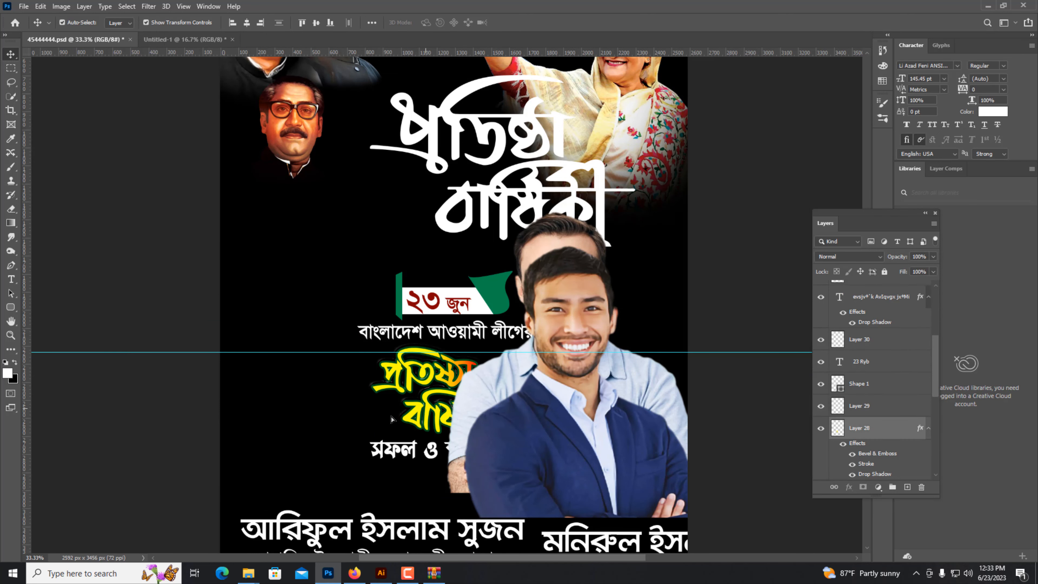
left_click_drag(391, 419, 519, 427)
mouse_move(439, 357)
left_mouse_down()
mouse_move(415, 355)
mouse_move(452, 360)
left_mouse_up()
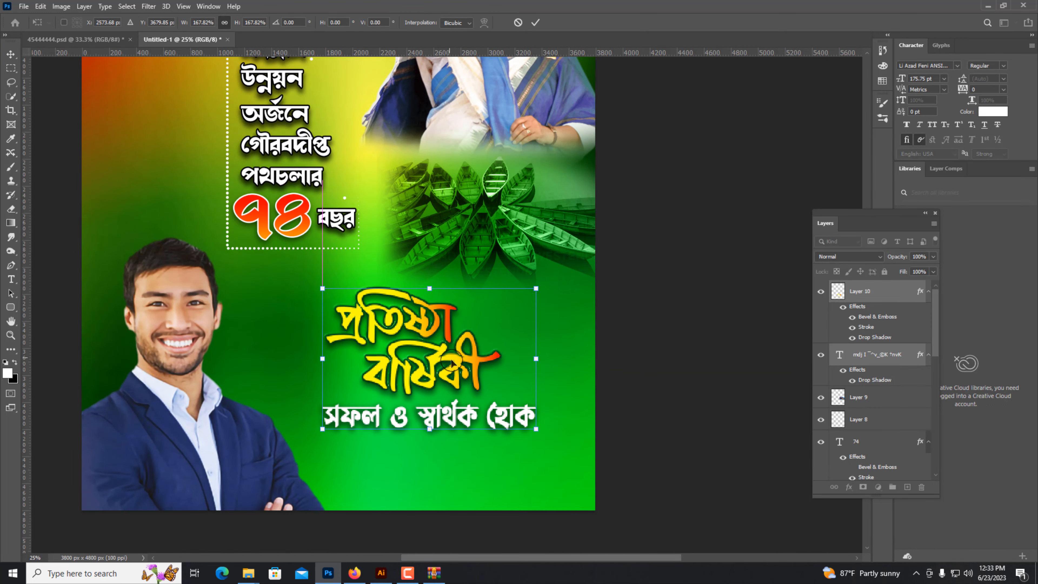
key("Return")
key("ctrl+plus")
left_click(666, 394)
key("ctrl+plus")
left_click_drag(443, 474, 449, 348)
key("ctrl+minus")
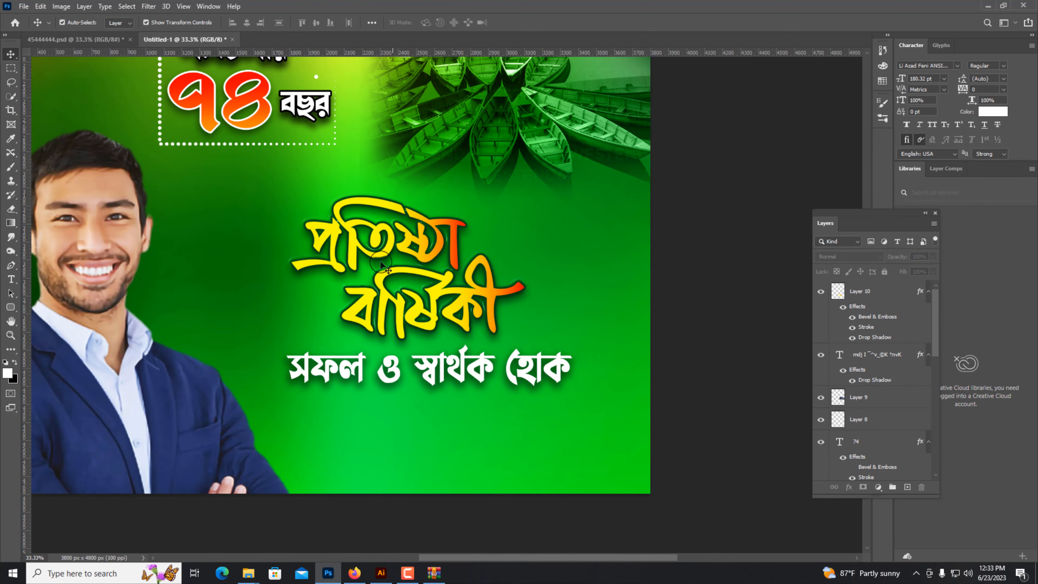
left_click_drag(313, 177, 361, 428)
left_click_drag(353, 287, 361, 137)
left_click(474, 370)
left_click(511, 398)
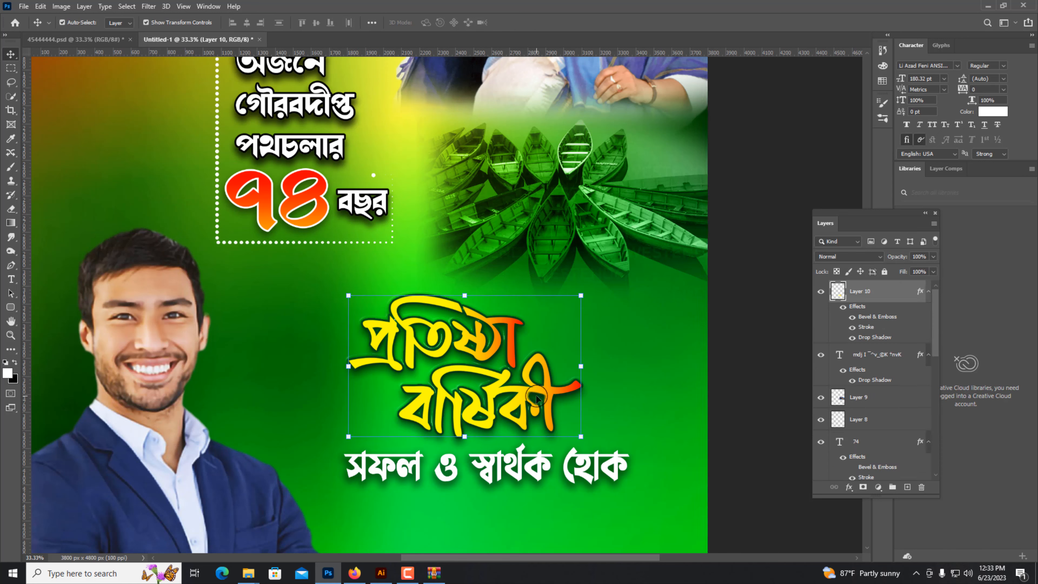
left_click_drag(540, 393, 616, 388)
key("ctrl+z")
left_click_drag(455, 401, 417, 190)
key("ctrl+minus")
left_click_drag(373, 366, 393, 434)
left_click_drag(373, 142, 364, 323)
key("ctrl+minus")
left_click(261, 409)
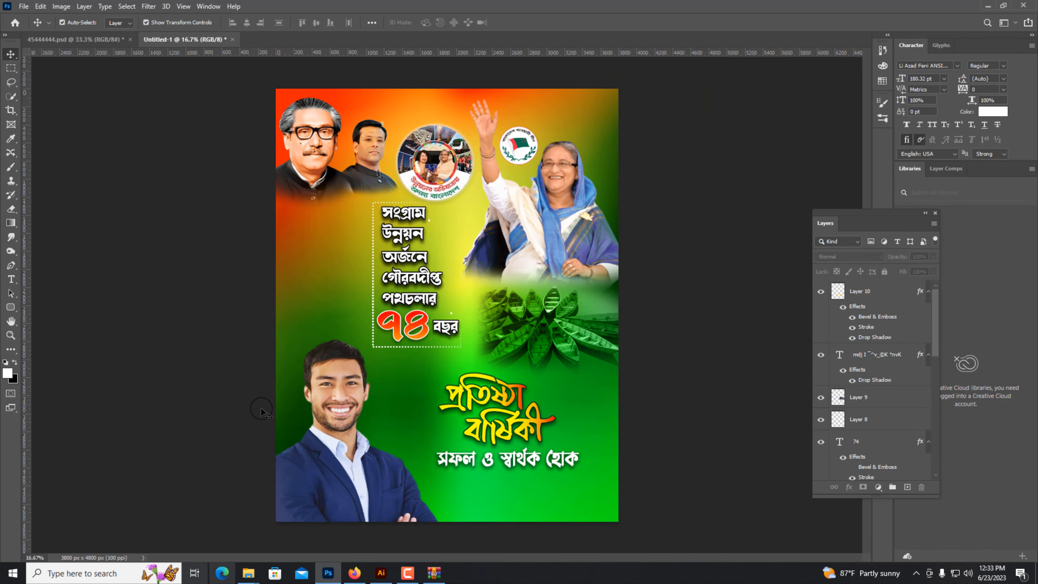
Merge the white bar and green shapes of the 23 June banner in 45444444.psd into one layer and send it to the back
left_click(76, 39)
left_click(457, 351)
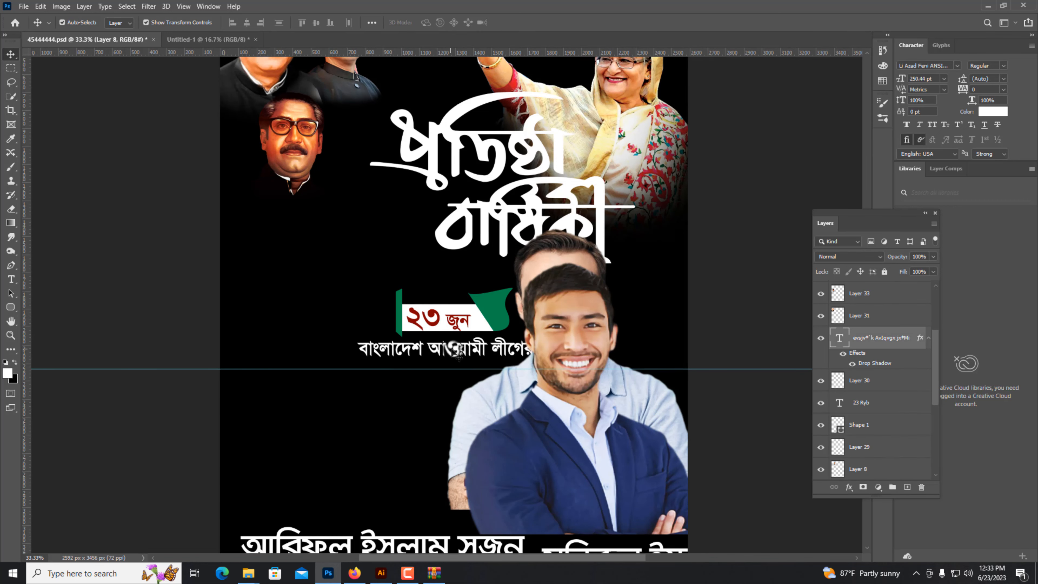
left_click(484, 317)
key("ctrl+plus")
left_click_drag(477, 321, 506, 285)
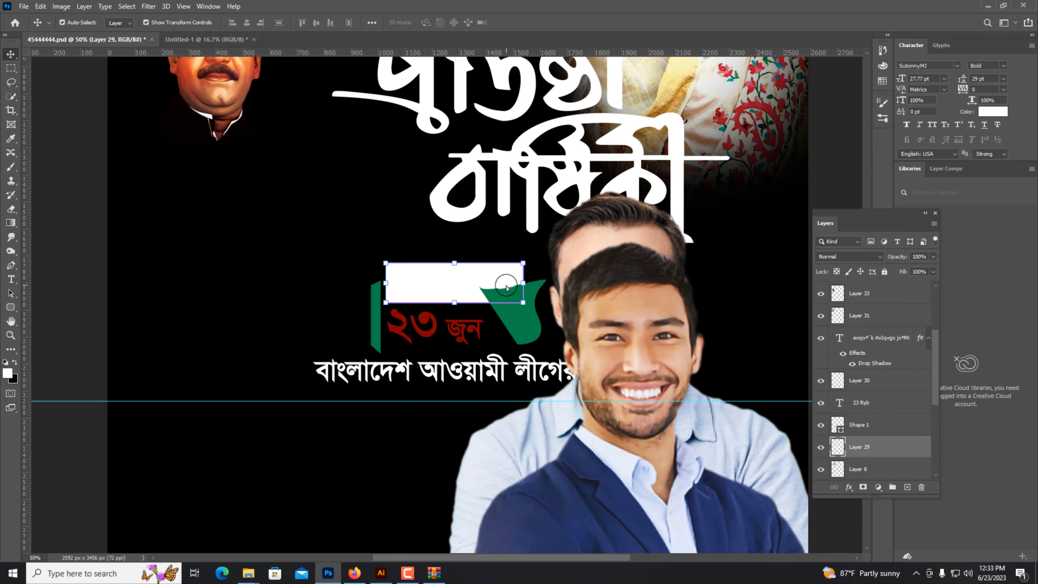
key("ctrl+plus")
key("ctrl+z")
key("ctrl+plus")
left_click(597, 272, "ctrl+shift")
left_click(303, 284, "ctrl+shift")
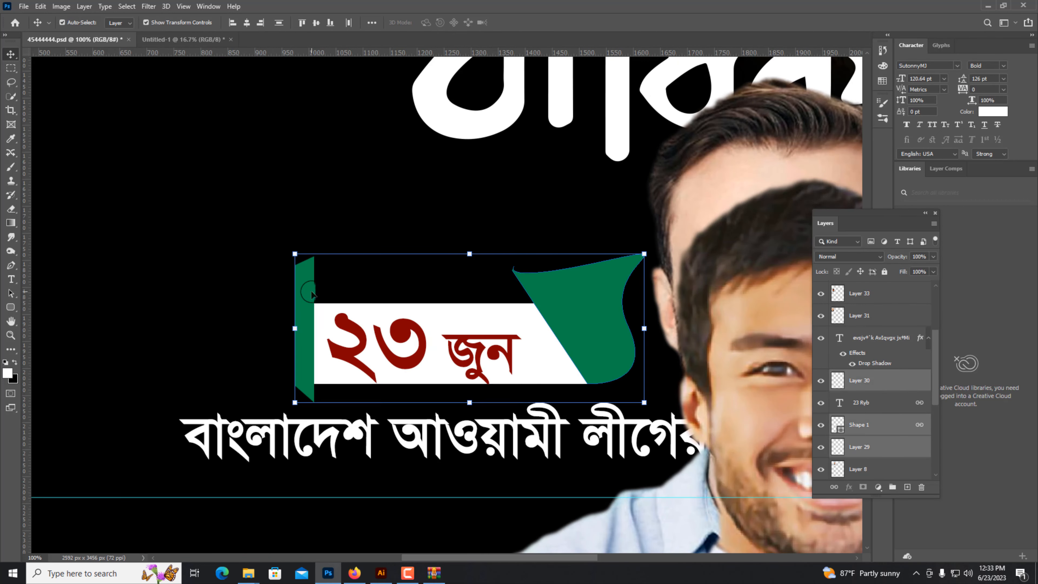
key("ctrl+e")
key("ctrl+shift+bracketleft")
Copy the red 23 June date, its banner and the white party-name line from 45444444.psd into Untitled-1 above the yellow lettering
left_click(491, 362, "ctrl")
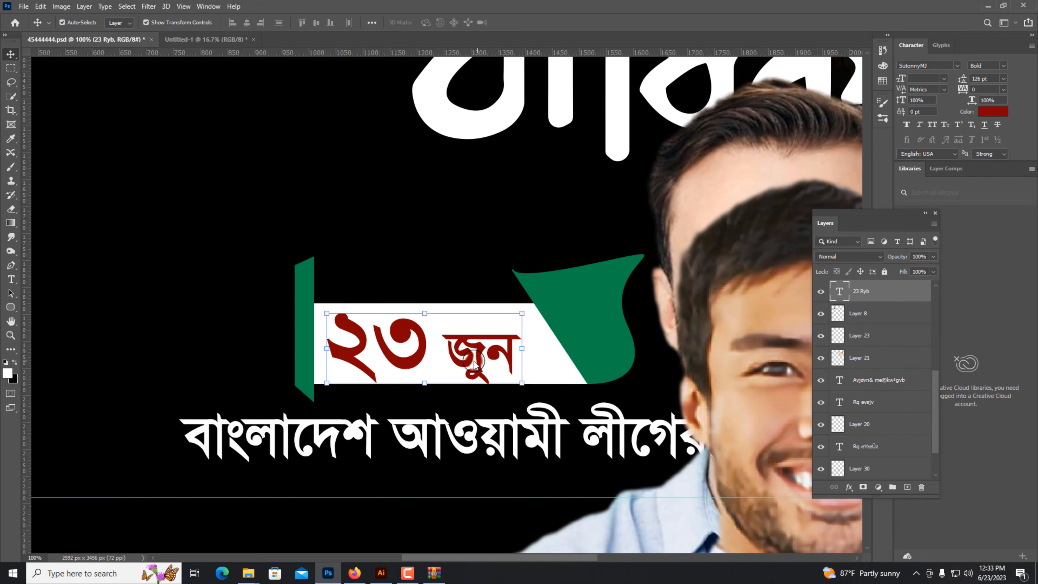
left_click_drag(434, 288, 429, 320)
key("ctrl+plus")
key("ctrl+plus")
key("ctrl+plus")
left_click_drag(381, 354, 373, 272)
key("ctrl+minus")
left_click(287, 366)
key("ctrl+plus")
left_click(370, 216)
left_click_drag(370, 215, 309, 208)
key("ctrl+plus")
Arrange the green-and-white banner layer just above the gradient background and align it beneath the dotted frame
key("ctrl+shift+bracketleft")
key("ctrl+bracketright")
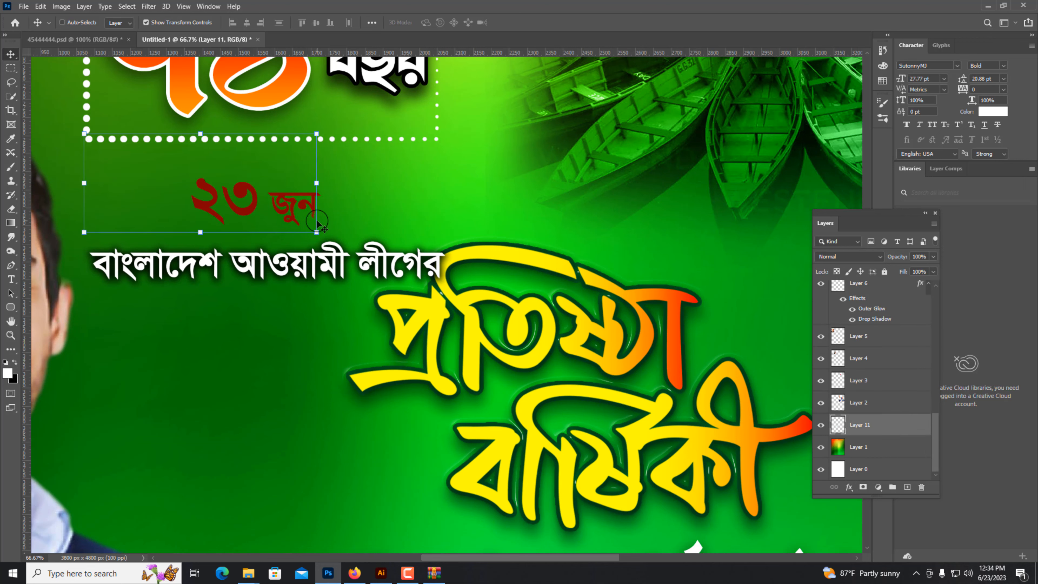
key("ctrl+plus")
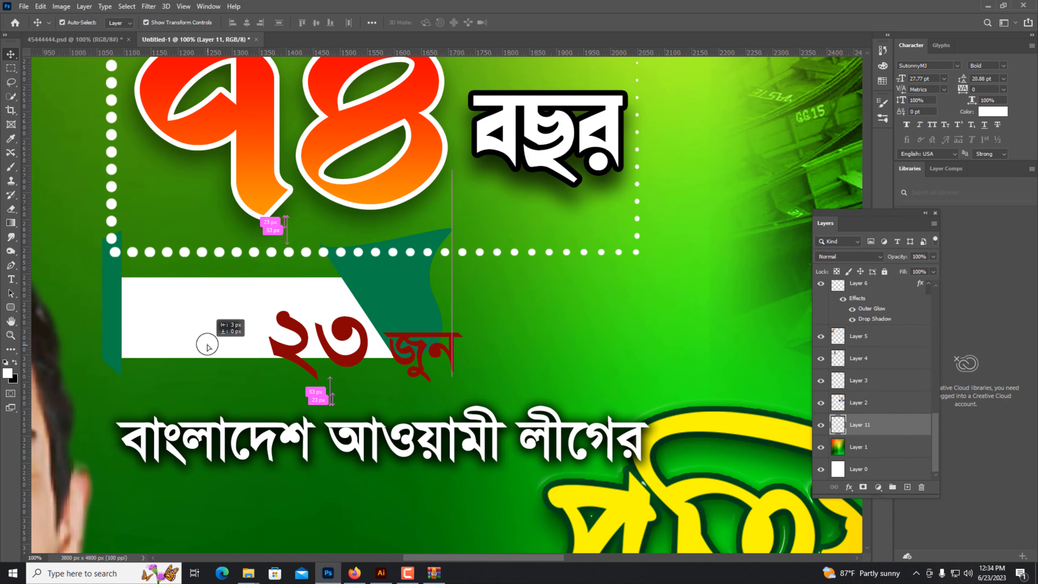
key("ctrl+plus")
key("ctrl+minus")
key("ctrl+minus")
left_click(246, 267)
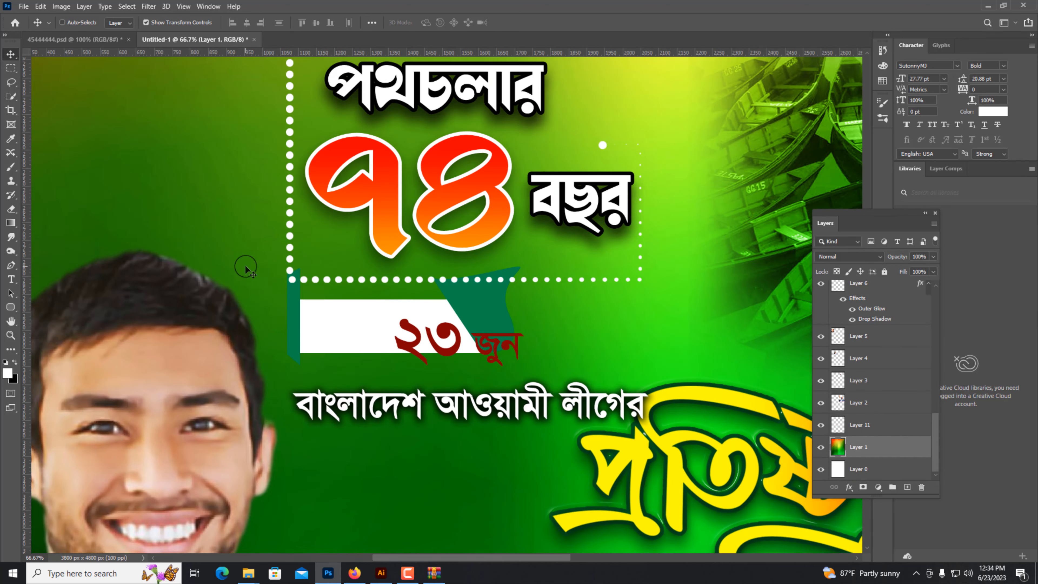
Move the red date onto the banner's white bar and the white party-name line directly below the banner
key("ctrl+plus")
left_click_drag(392, 368, 311, 338)
left_click_drag(483, 439, 482, 343)
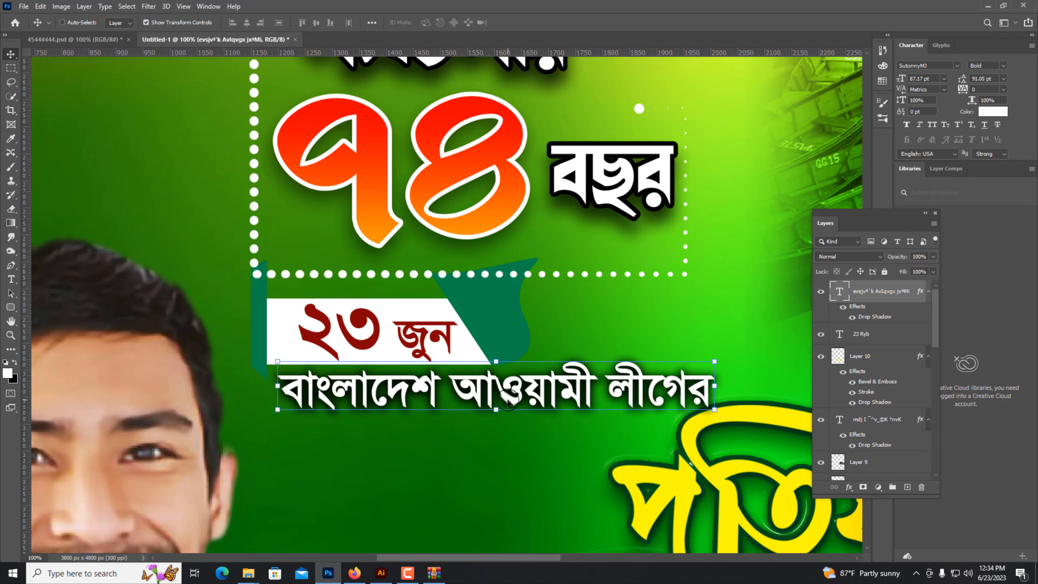
Move the yellow lettering left so it sits beneath the white party-name line
key("ctrl+minus")
left_click_drag(507, 400, 340, 156)
left_click(493, 194, "ctrl")
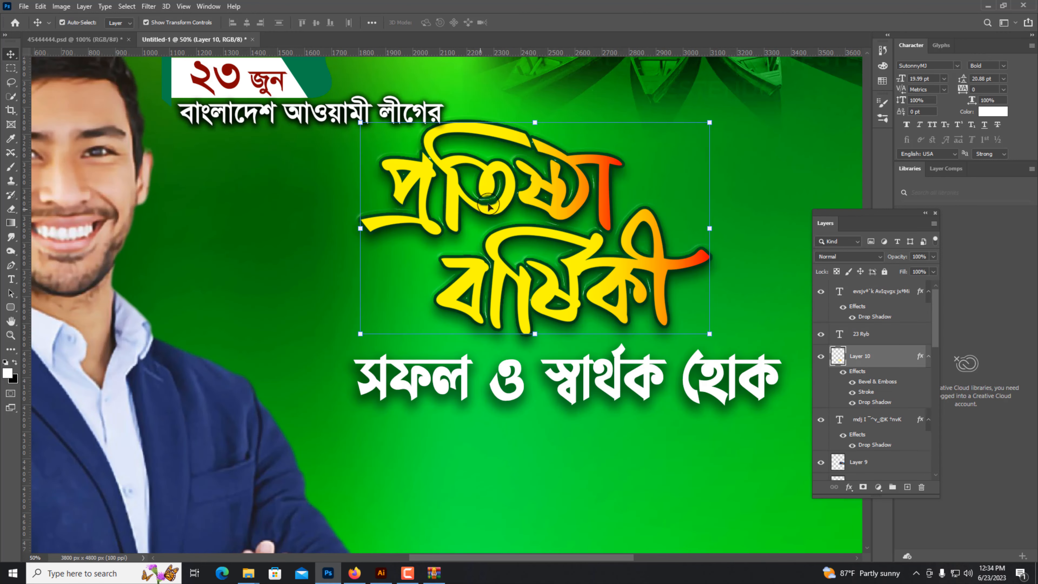
left_click_drag(492, 199, 416, 197)
left_click(505, 203)
key("ctrl+minus")
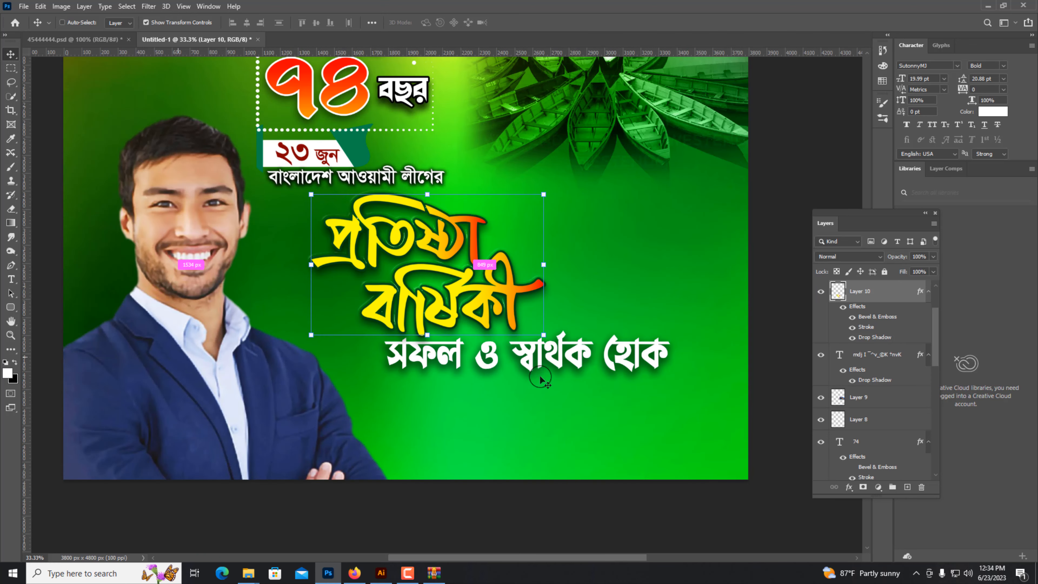
Shift the bottom white line left under the yellow lettering, then scale the lettering to about 94% and nudge it left
left_click_drag(540, 379, 491, 384)
left_click_drag(542, 334, 529, 326)
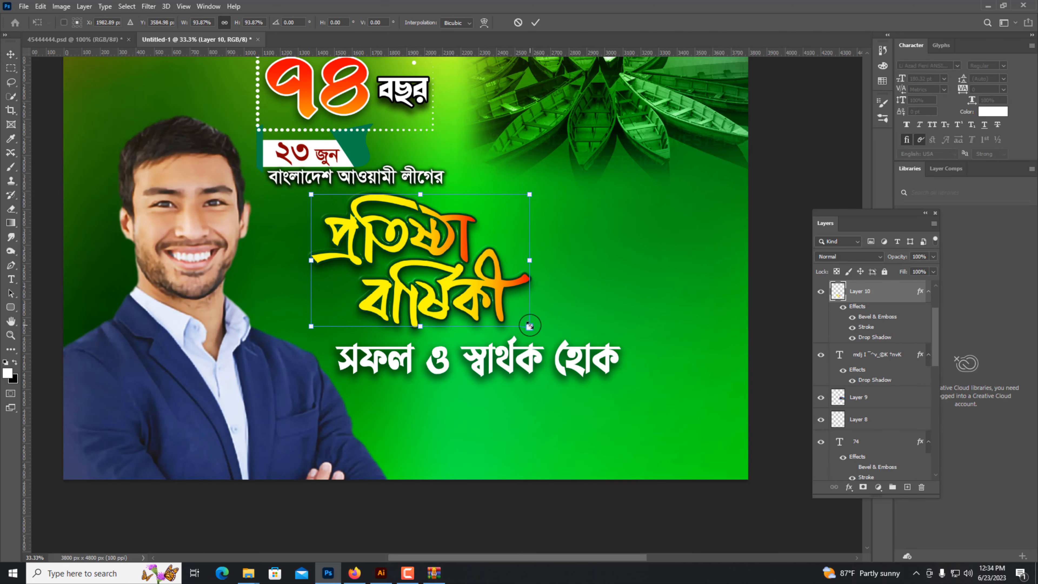
left_click_drag(487, 298, 471, 297)
key("Return")
left_click_drag(570, 355, 574, 350)
left_click(621, 260)
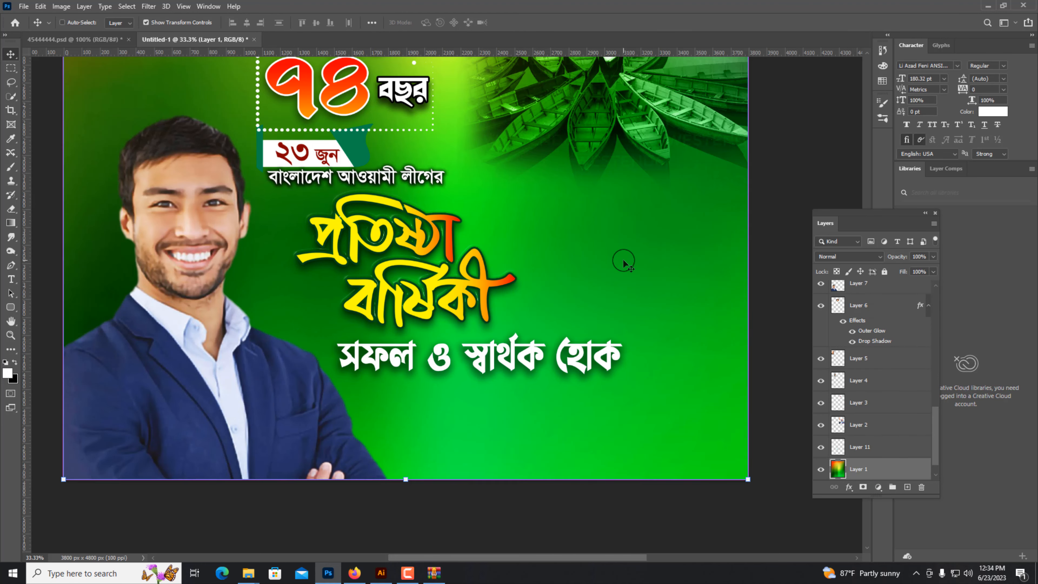
Scale the round photo emblem between the portraits at the poster's top to about 94%
key("ctrl+minus")
key("ctrl+minus")
key("ctrl+plus")
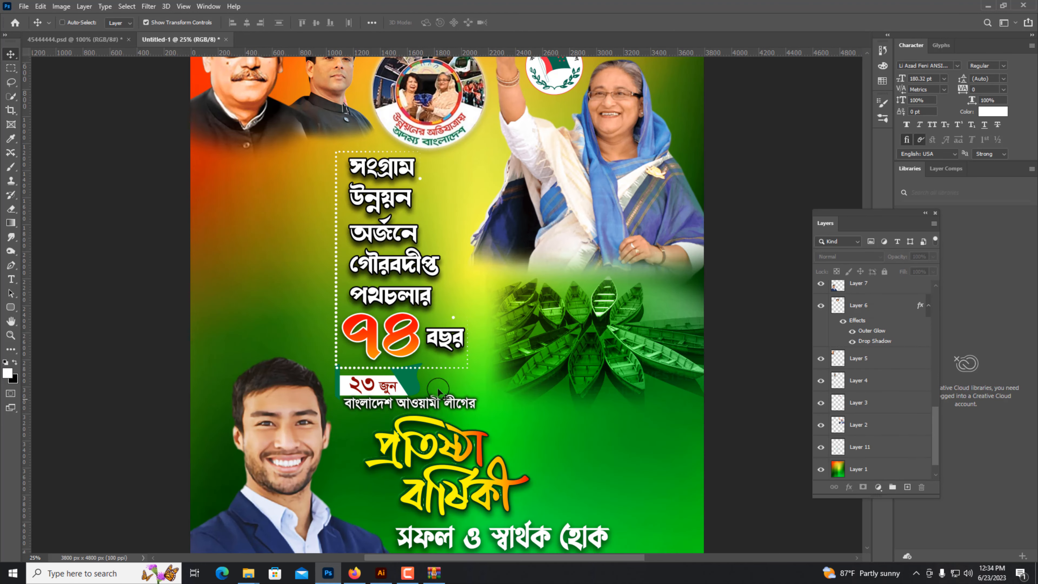
left_click(420, 349)
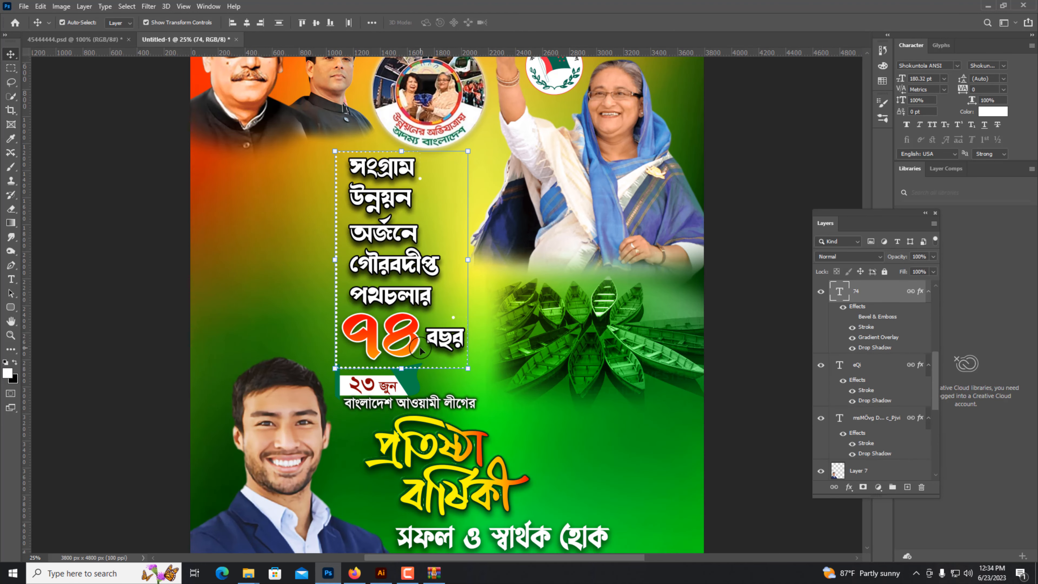
left_click(234, 297)
left_click_drag(441, 107, 409, 237)
left_click(409, 237)
left_click_drag(398, 279, 397, 274)
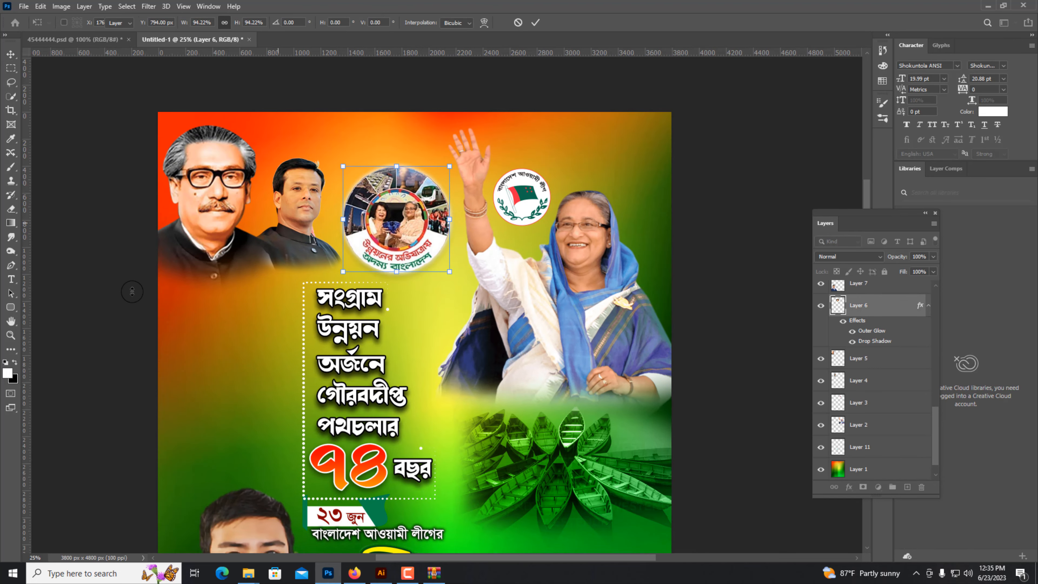
key("Return")
key("ctrl+0")
Duplicate the gradient background Layer 1 as Layer 1 copy and set the copy's blend mode to Multiply
left_click(572, 426)
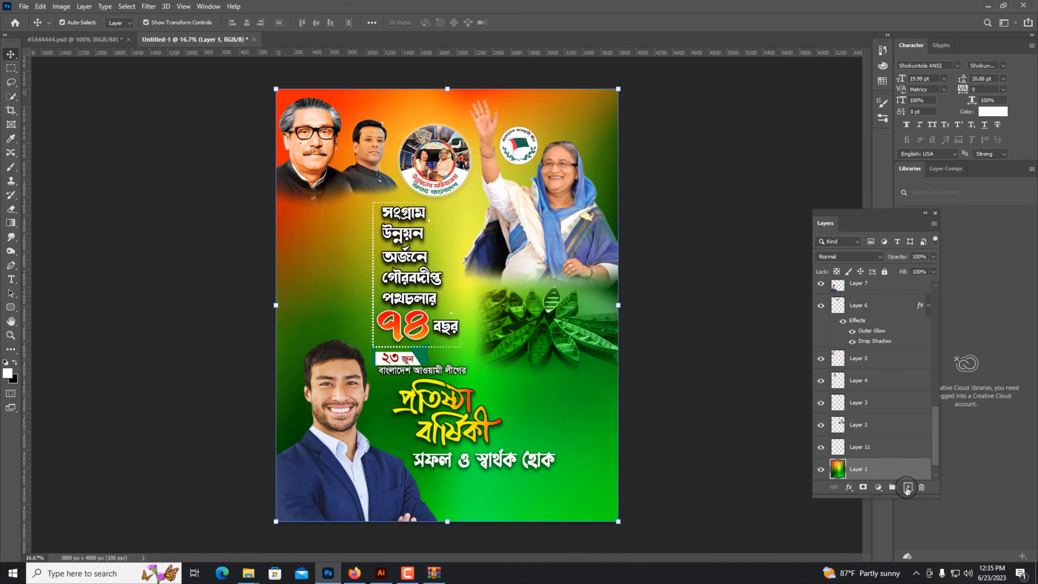
right_click(882, 469)
left_click(915, 68)
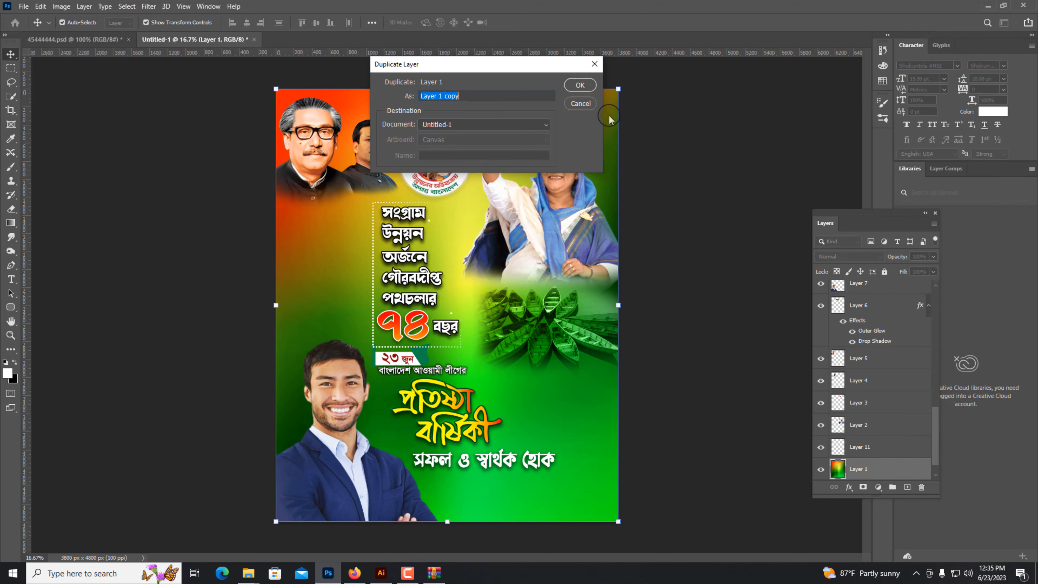
left_click(582, 88)
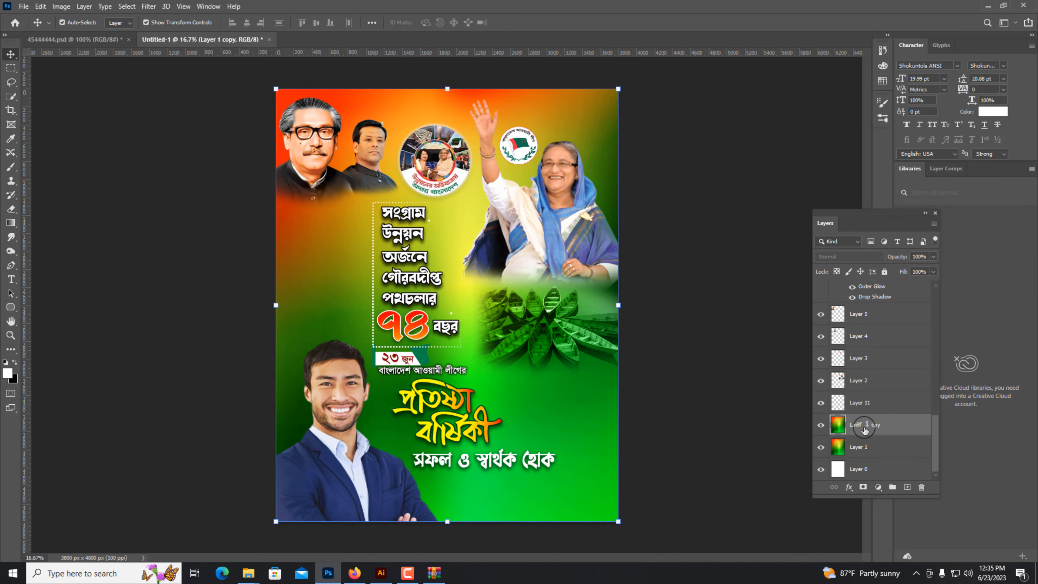
left_click(836, 257)
left_click(842, 299)
left_click(189, 331)
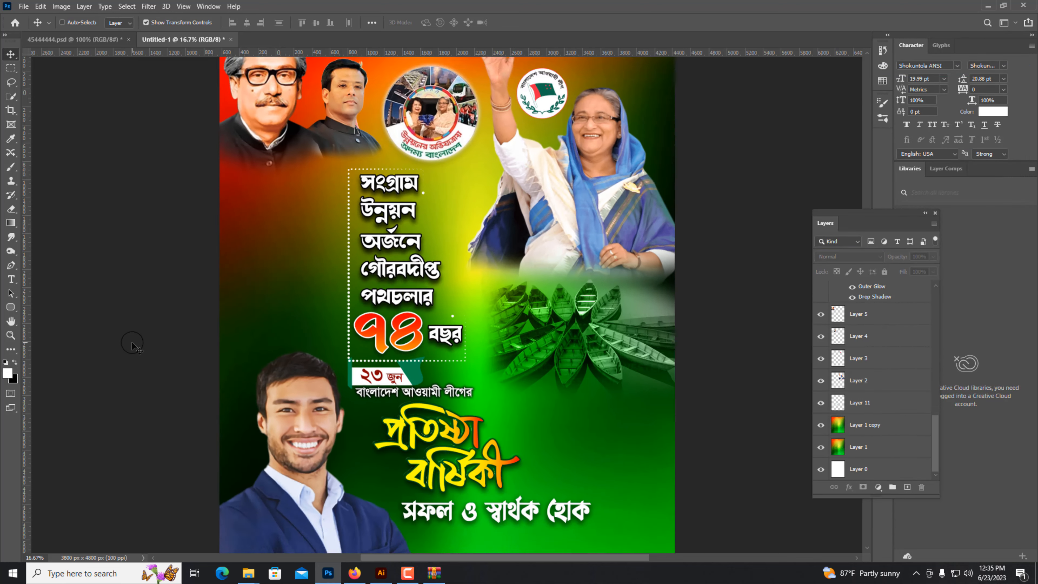
Erase Layer 1 copy around the man in the navy suit with a soft 1600 px eraser
left_click(293, 288)
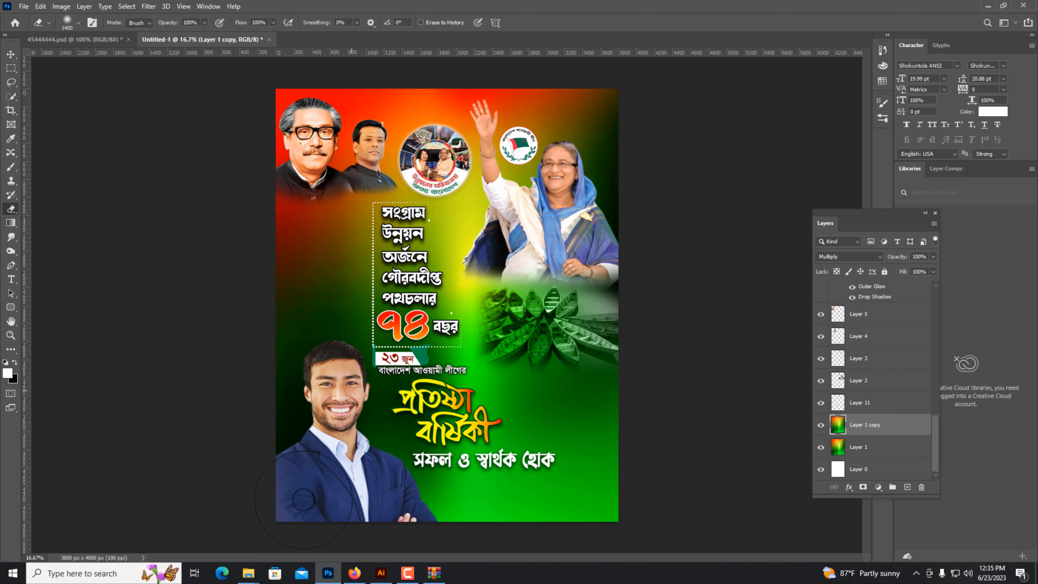
key("]")
left_click(322, 405)
left_click(325, 374)
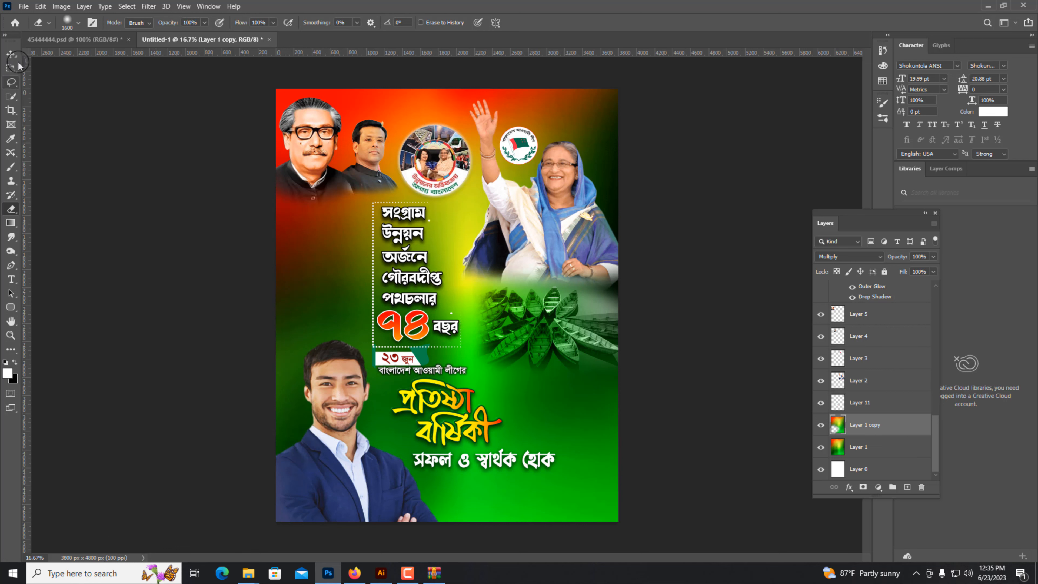
left_click(11, 54)
left_click(188, 311)
Add a new layer above Layer 1 copy and outline the poster's lower-right area with a curved Pen path turned into a selection
left_click(602, 447)
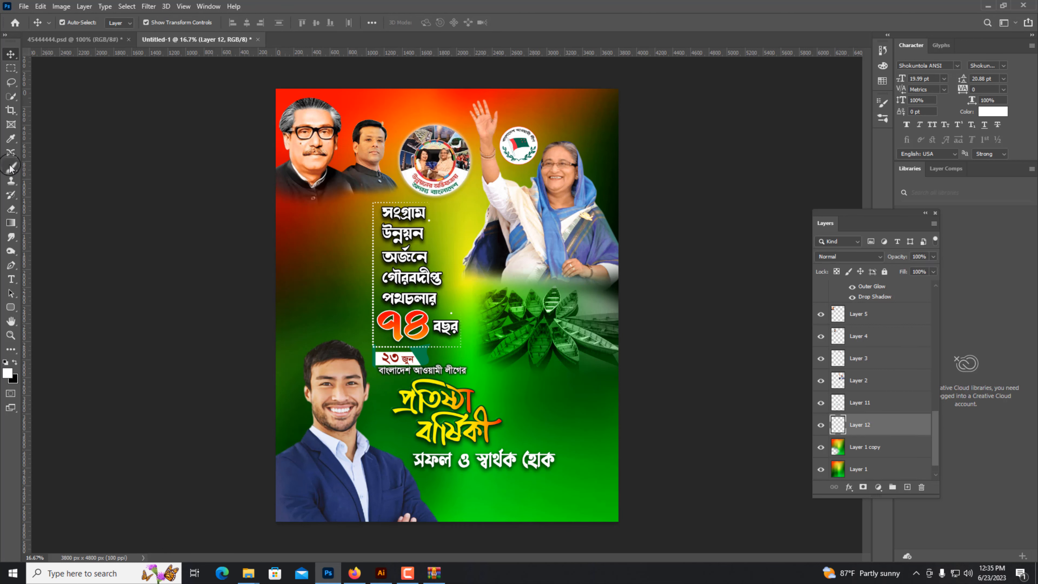
right_click(15, 265)
left_click(53, 264)
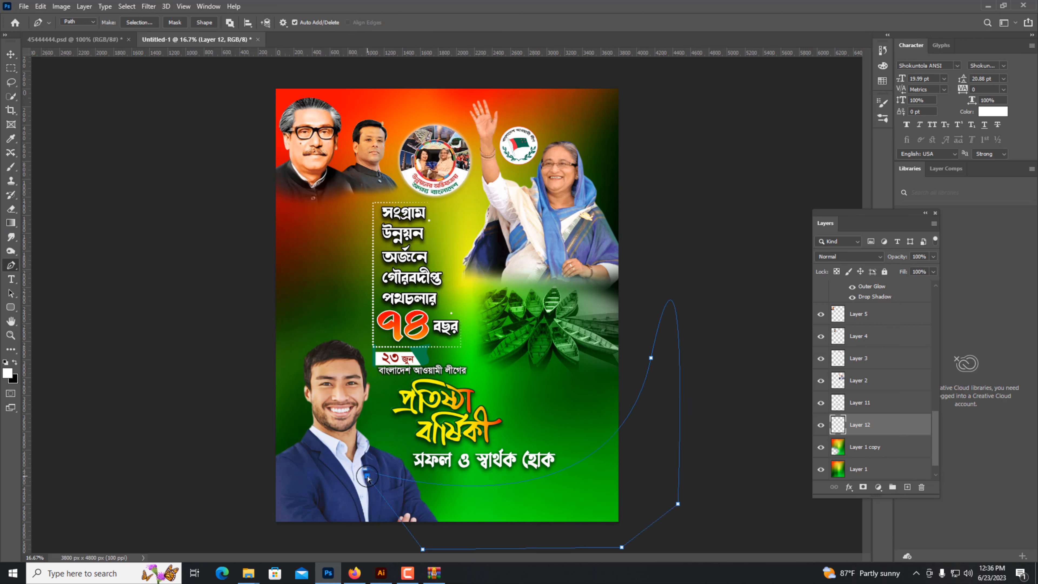
key("ctrl+c")
left_click(389, 215)
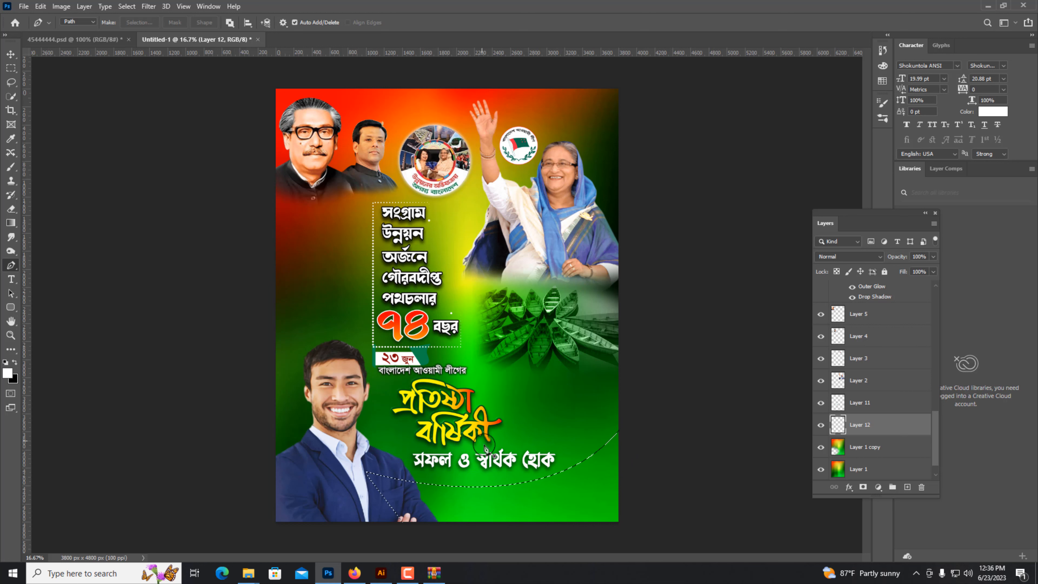
Redraw the curved lower-right selection with the Pen tool on Layer 1 copy and copy that area to a new layer
left_click(576, 429)
key("p")
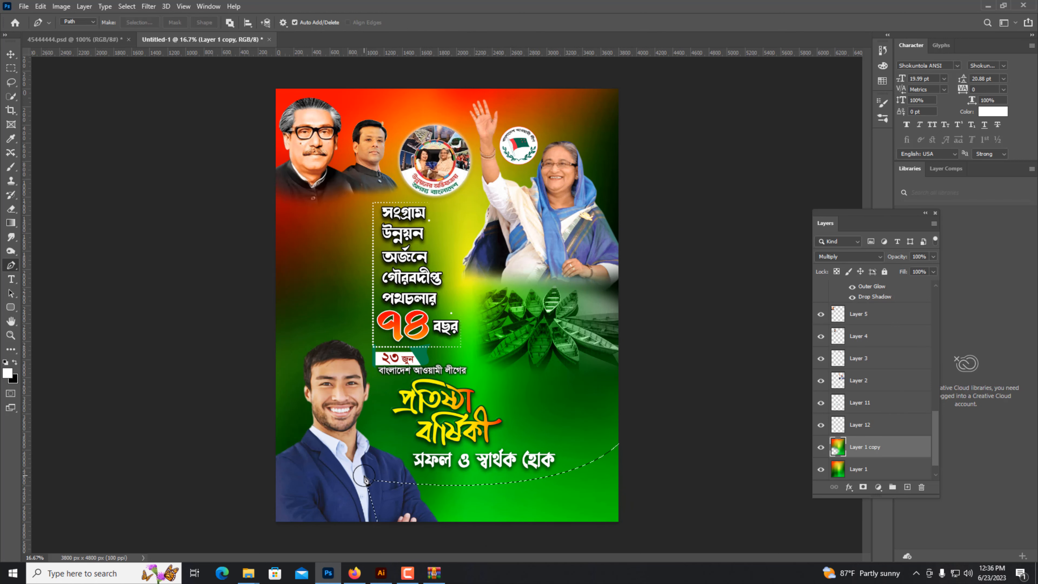
left_click(11, 55)
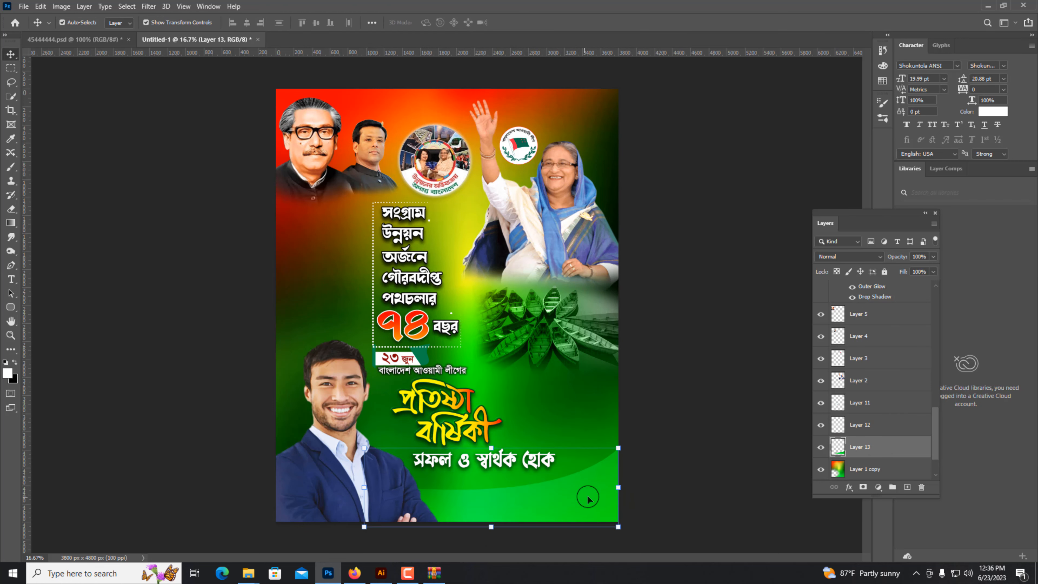
Add a Gradient Overlay to Layer 13 and load the Red_07 gradient preset into its Gradient Editor
scroll(586, 485, "up", 2)
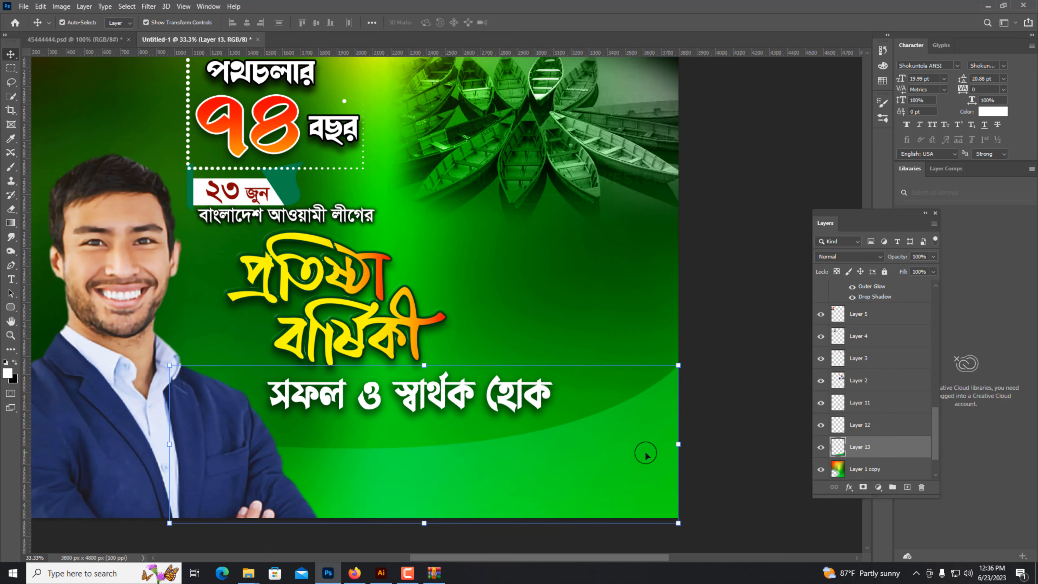
right_click(860, 447)
left_click(891, 118)
left_click(625, 359)
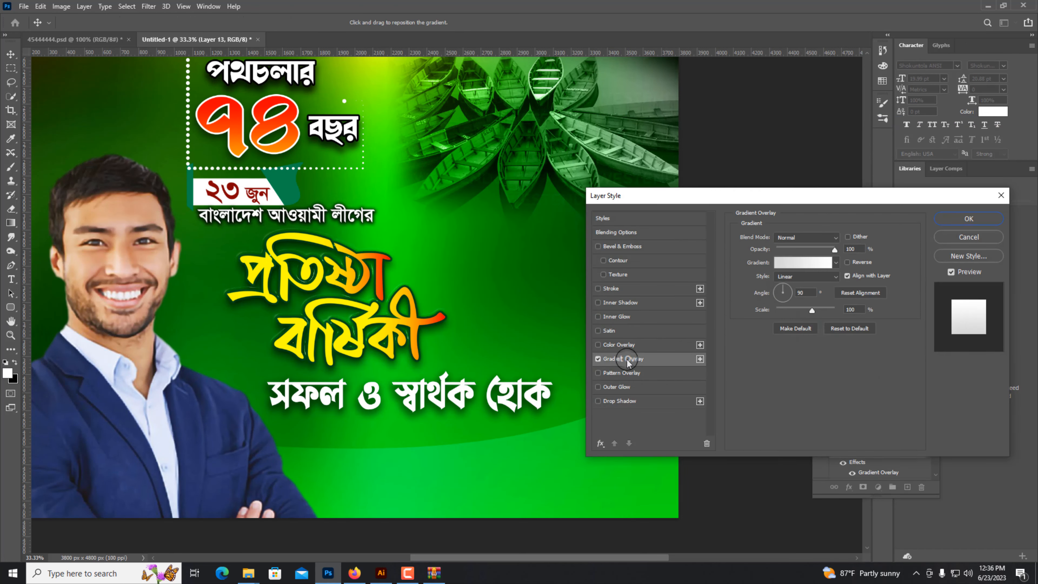
left_click(801, 258)
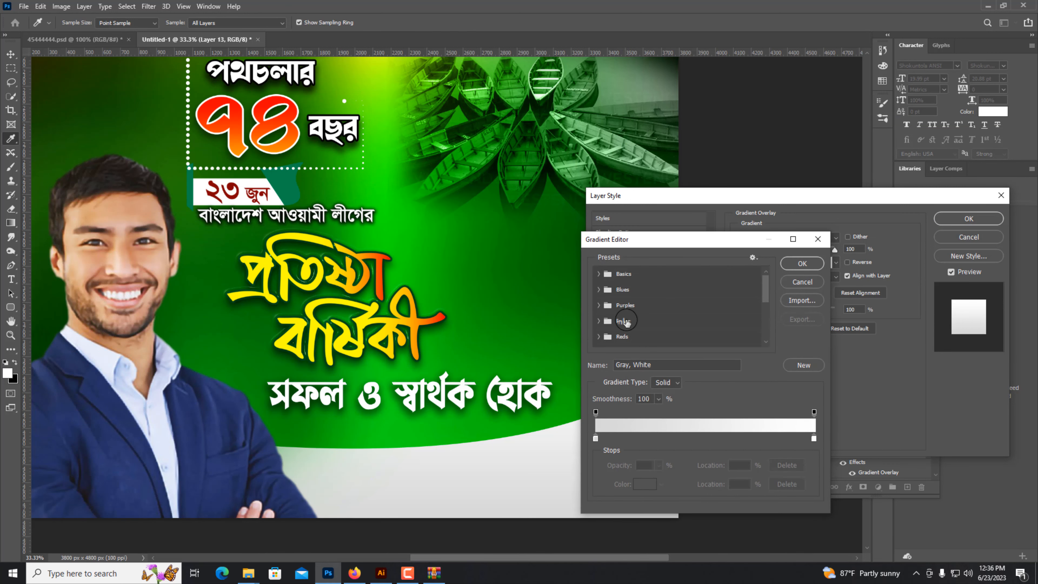
scroll(645, 345, "down", 2)
left_click(715, 319)
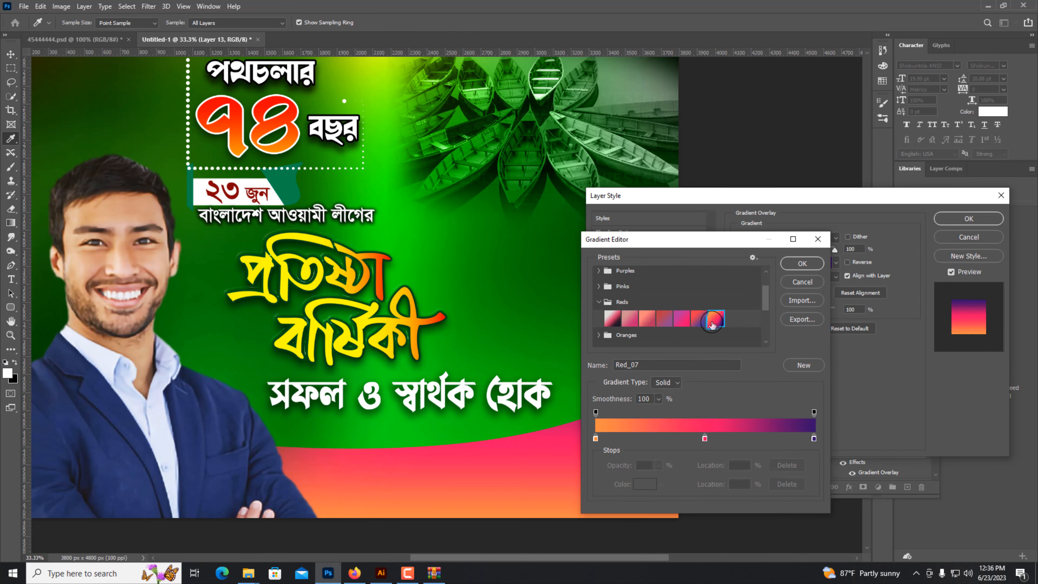
scroll(695, 326, "down", 3)
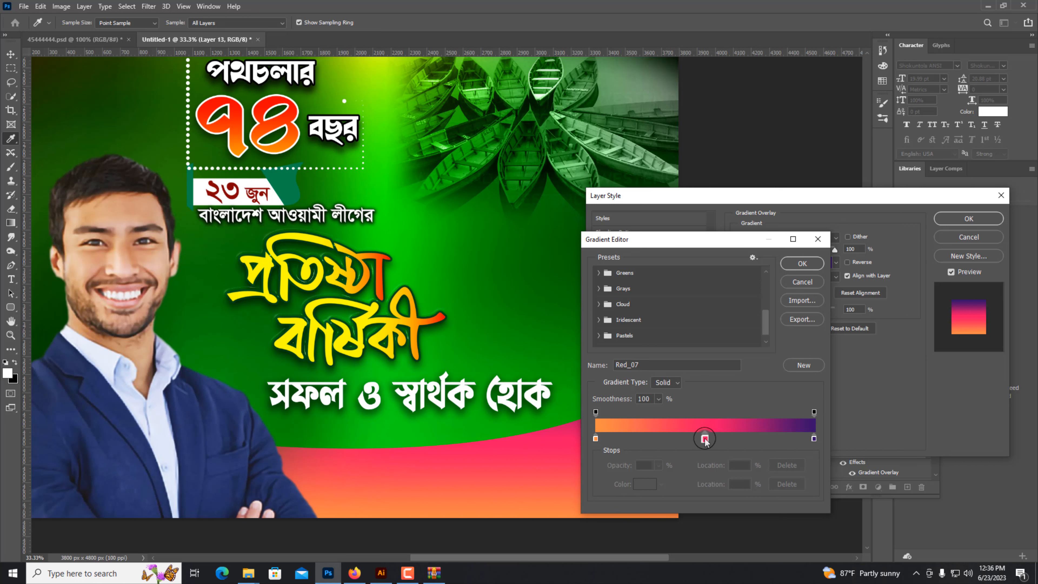
Change the gradient's pink middle stop to red (ed1c24) and remove the orange stop at the start
left_click(653, 487)
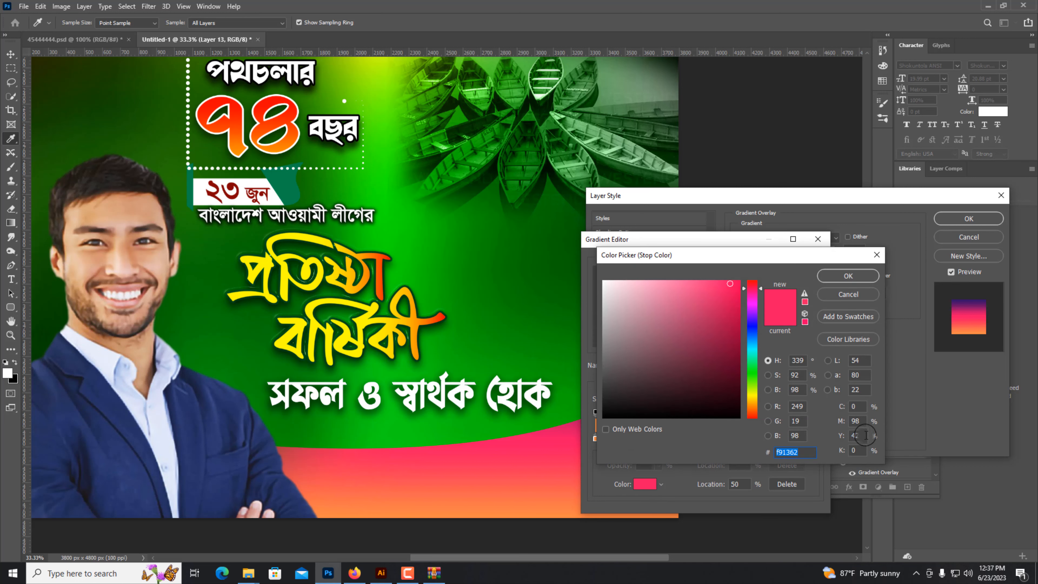
type("100")
key("Tab")
type("1")
left_click(848, 276)
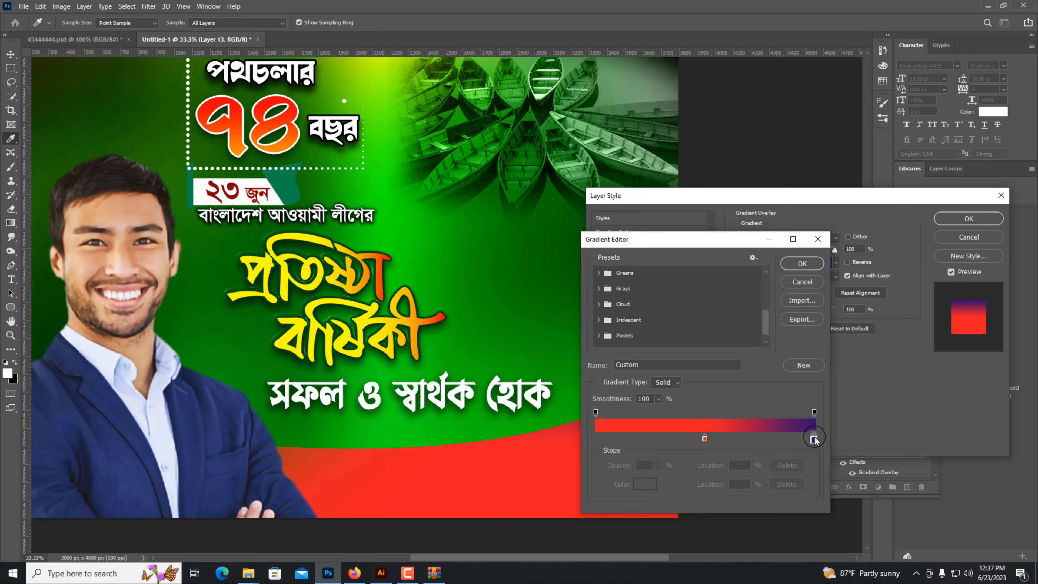
Recolour the gradient's purple end stop to green with C 100, M 40, Y 100, K 0 and accept the gradient
left_click(638, 491)
left_click_drag(858, 405, 823, 393)
type("100")
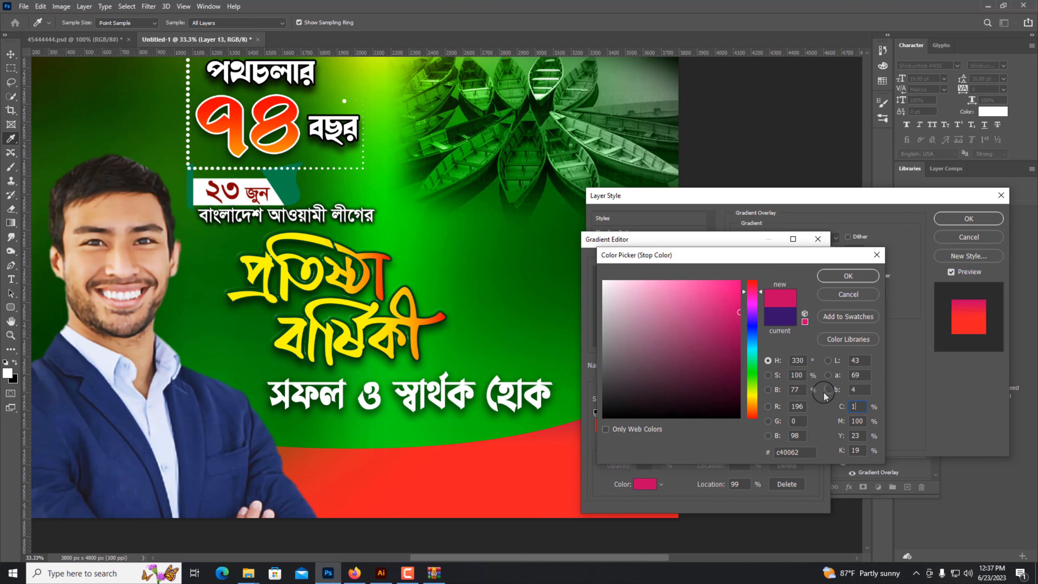
key("Tab")
type("40")
key("Tab")
type("100")
key("Tab")
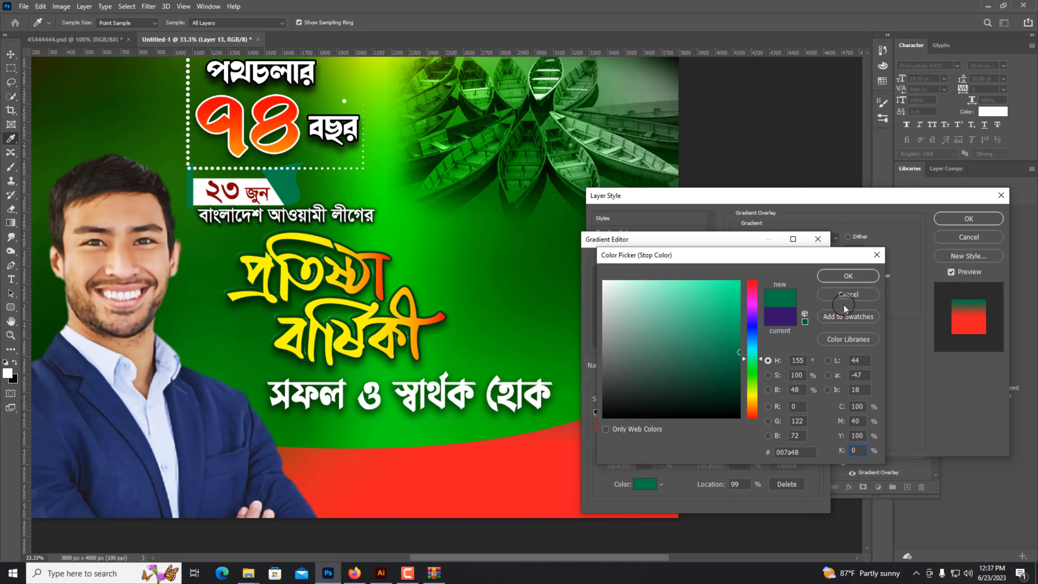
type("0")
left_click(834, 277)
left_click(802, 263)
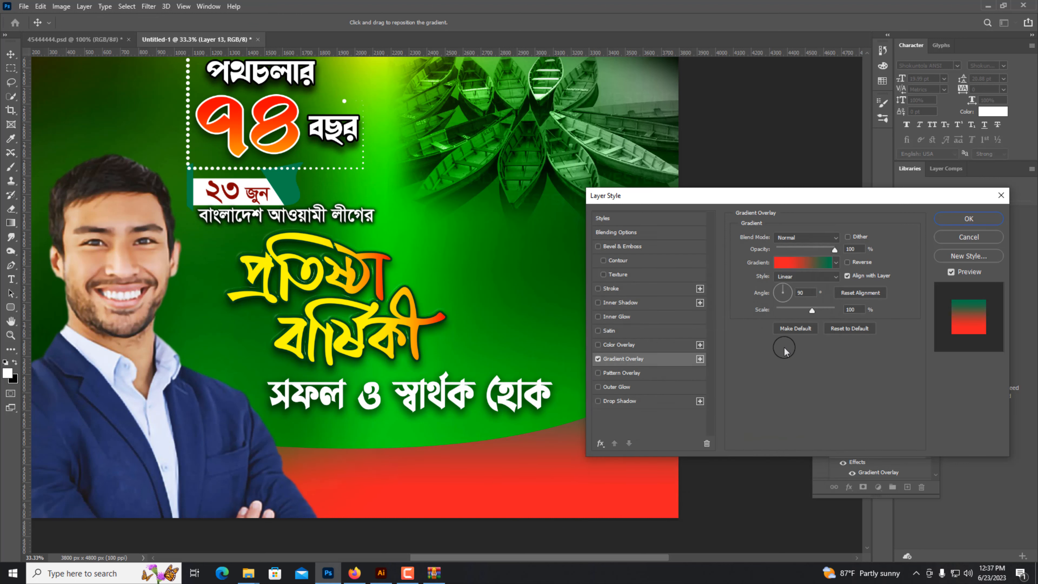
Try the Radial style, return the overlay to Linear, set its angle to -90° and apply the layer style
left_click(784, 294)
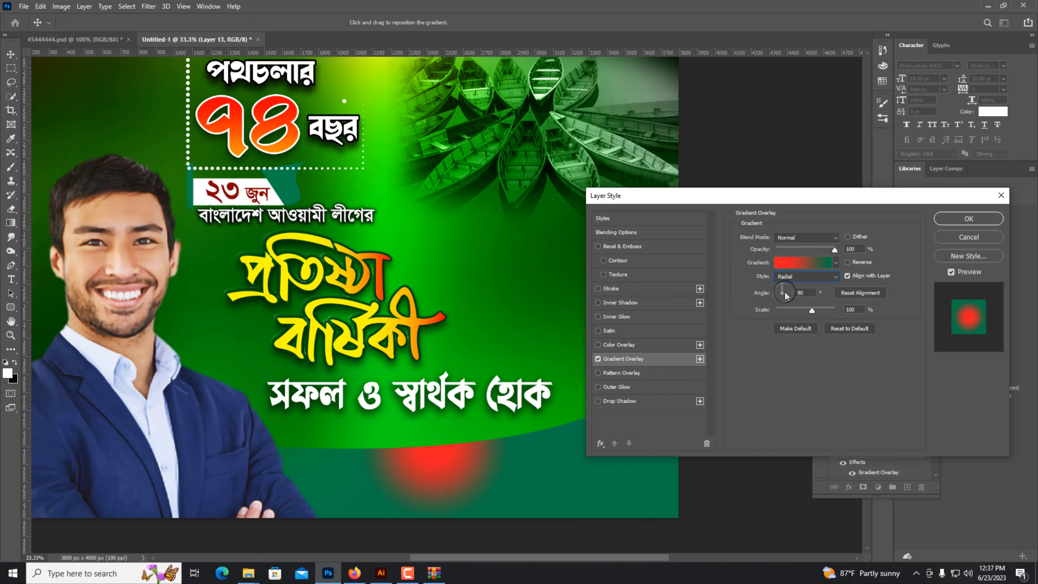
left_click(789, 269)
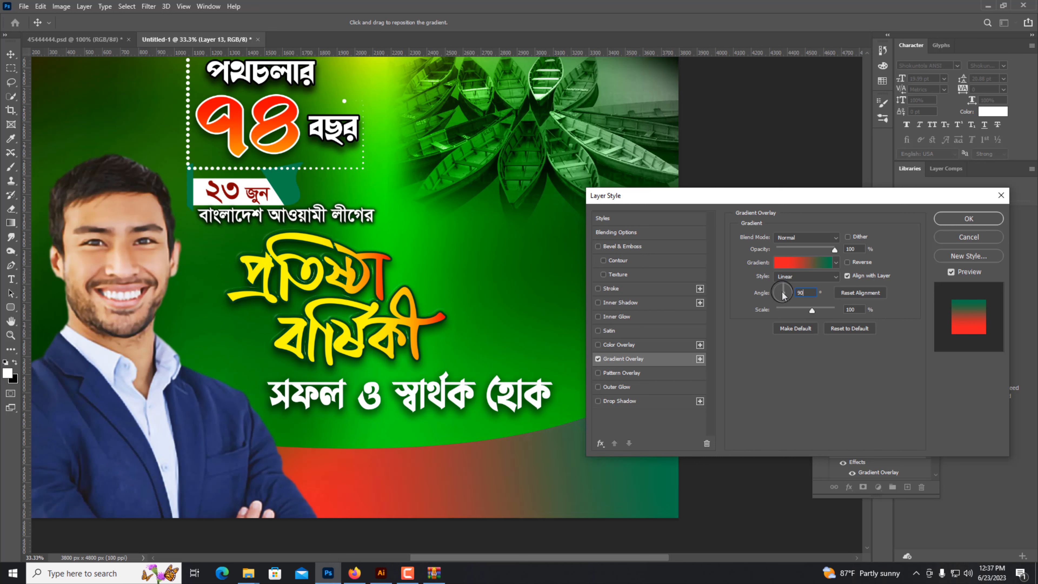
type("180")
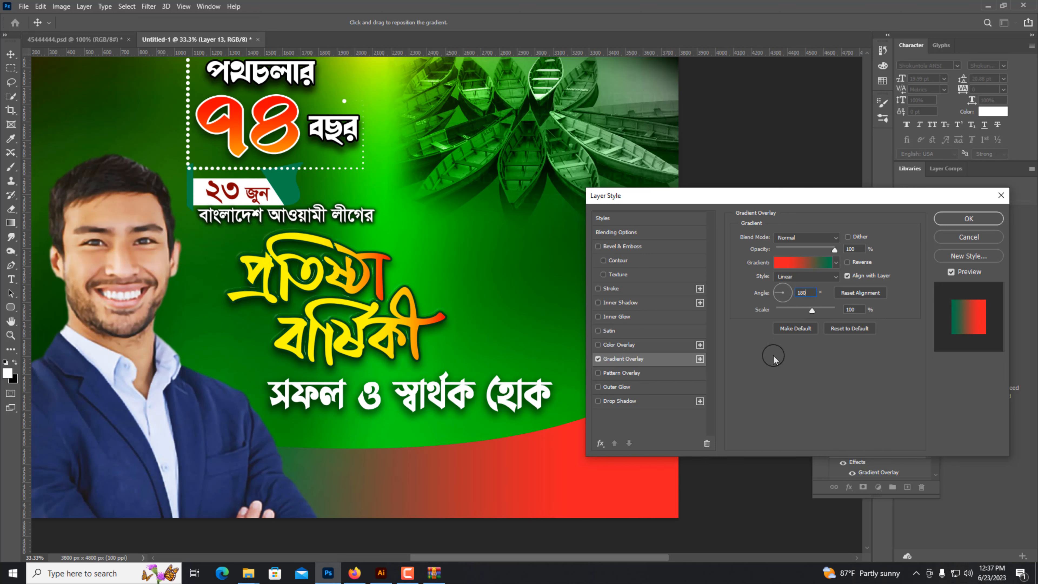
type("-90")
key("Return")
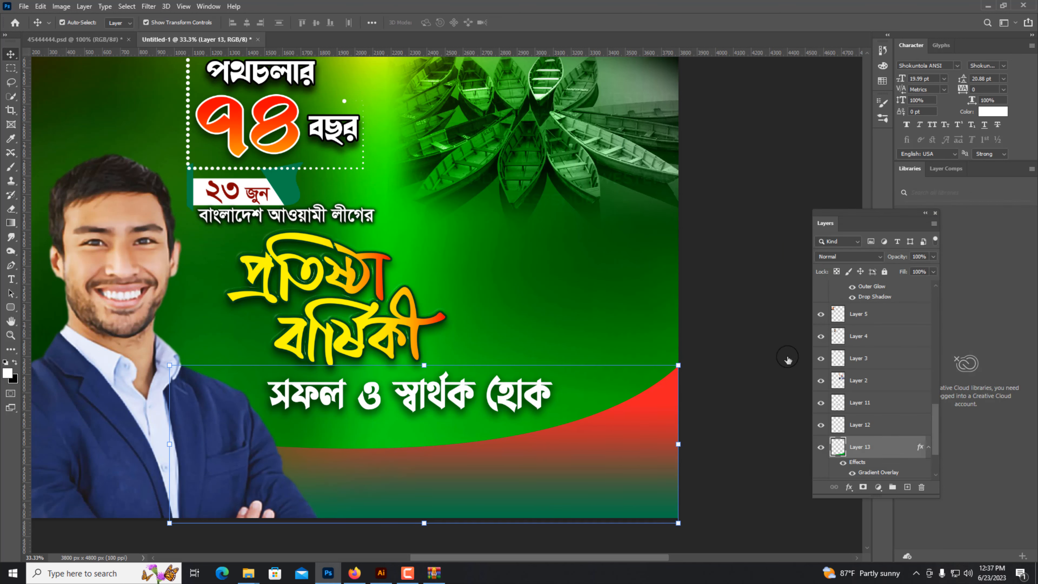
Edit Layer 13's overlay gradient again, placing the red stop at 23% and making it a brighter red
right_click(910, 319)
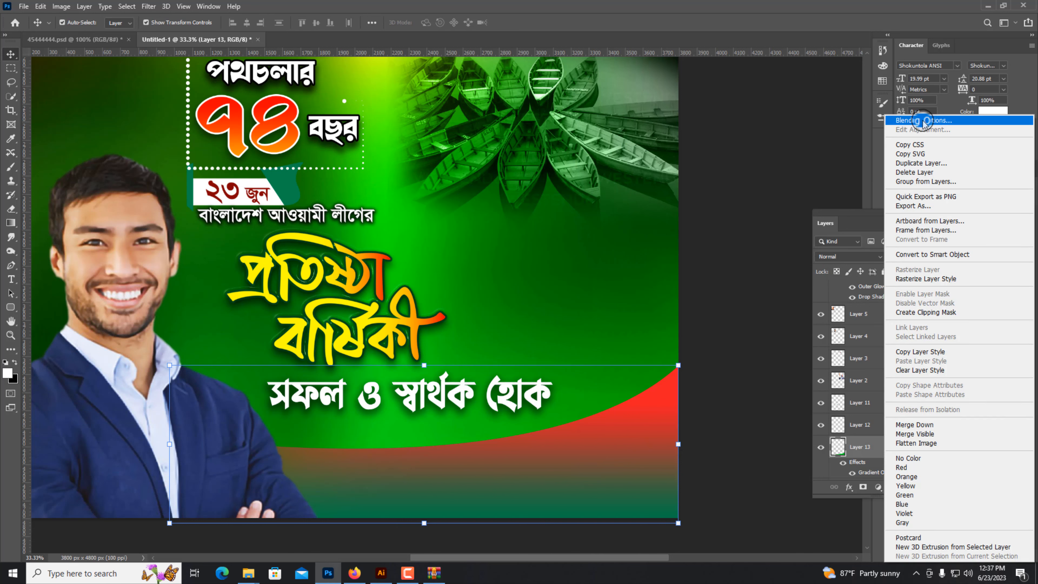
left_click(918, 117)
left_click(624, 359)
left_click(799, 262)
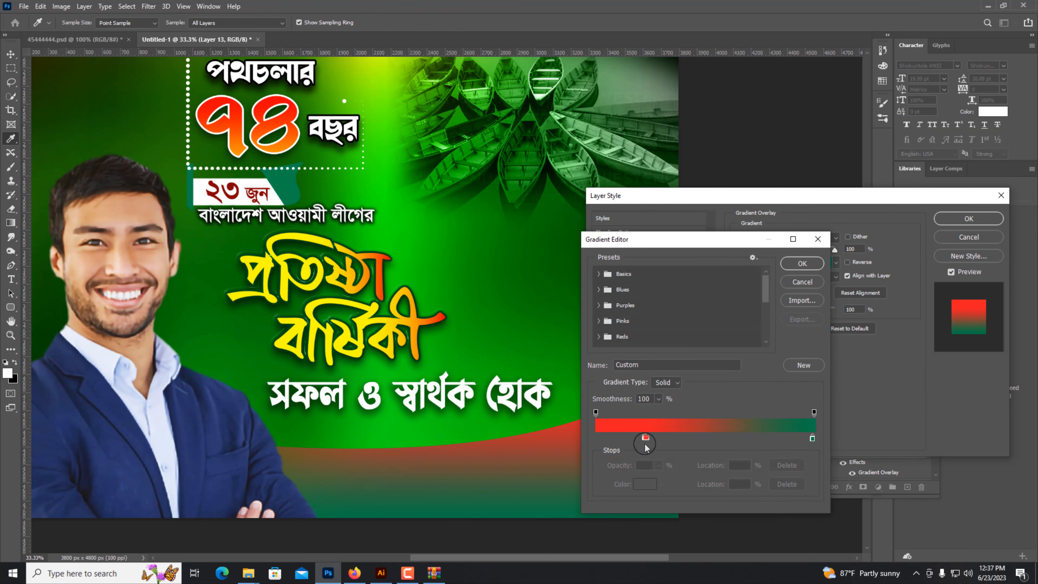
left_click(644, 483)
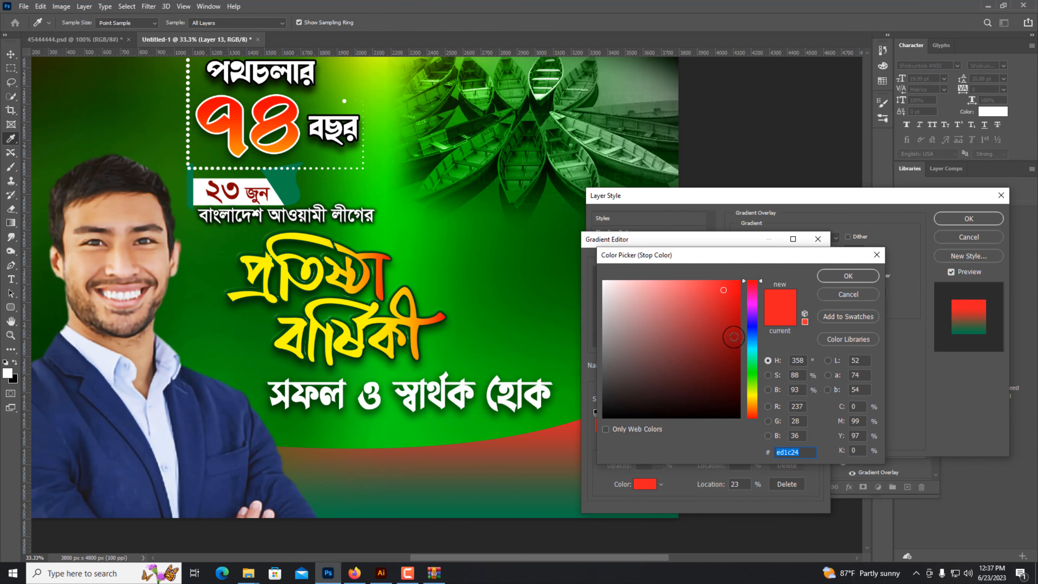
left_click(837, 285)
Change the gradient's end stop at 99% to a dark grass green and accept the gradient
left_click(649, 485)
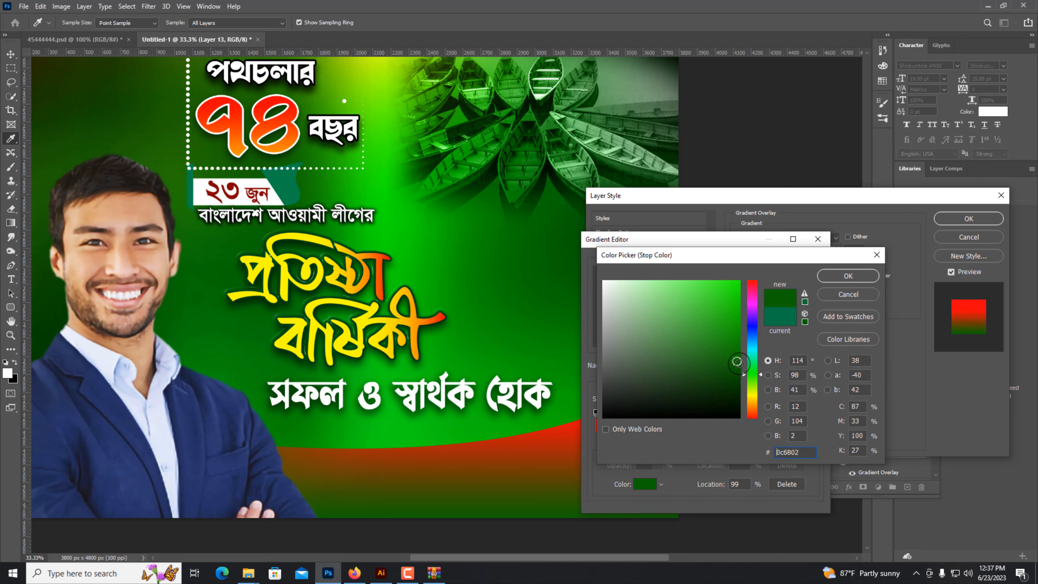
left_click_drag(753, 374, 753, 378)
key("Return")
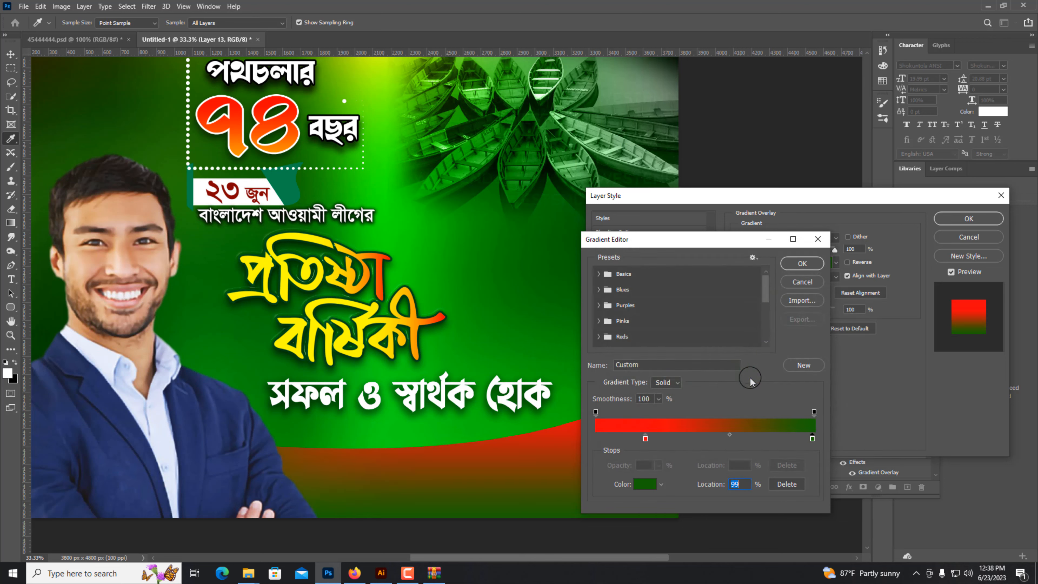
key("Return")
Add a Drop Shadow to Layer 13 with 38% opacity, a -73° angle and 20 px distance
left_click(624, 402)
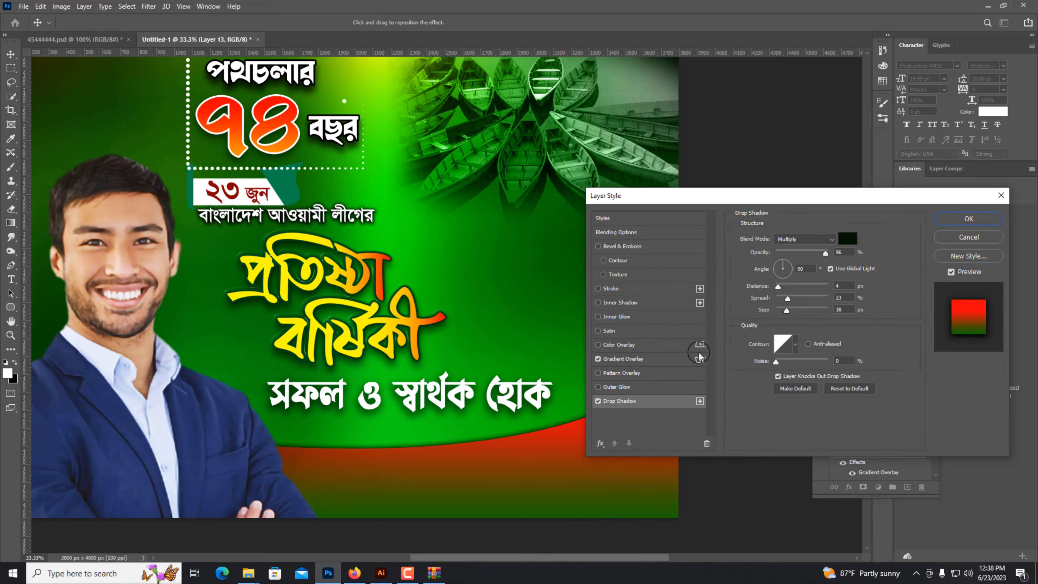
left_click_drag(544, 425, 544, 433)
left_click_drag(799, 256, 795, 254)
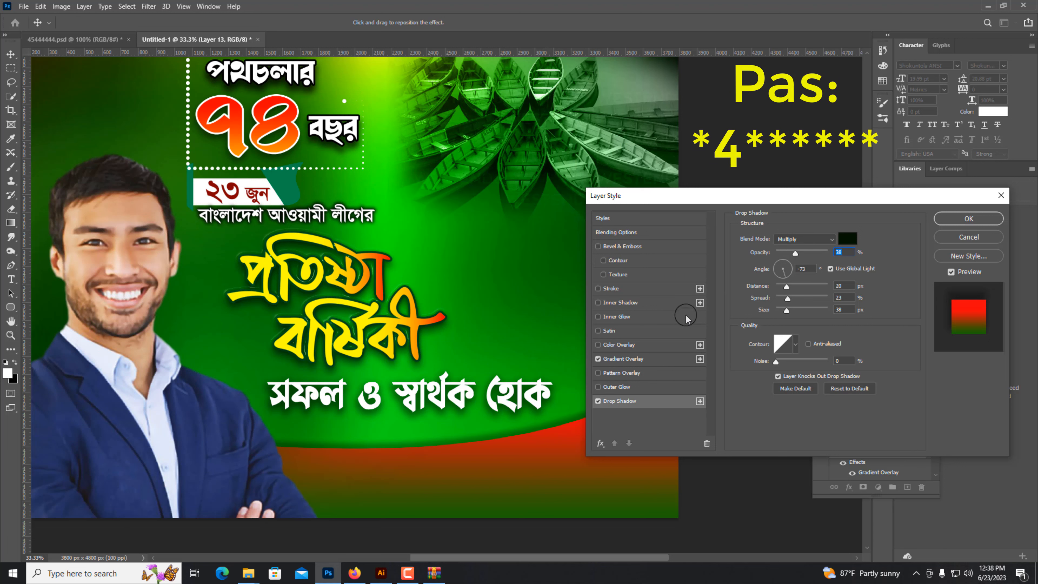
Add an Inner Bevel of 51 px to Layer 13, adjust its altitude and apply the layer style
left_click(632, 252)
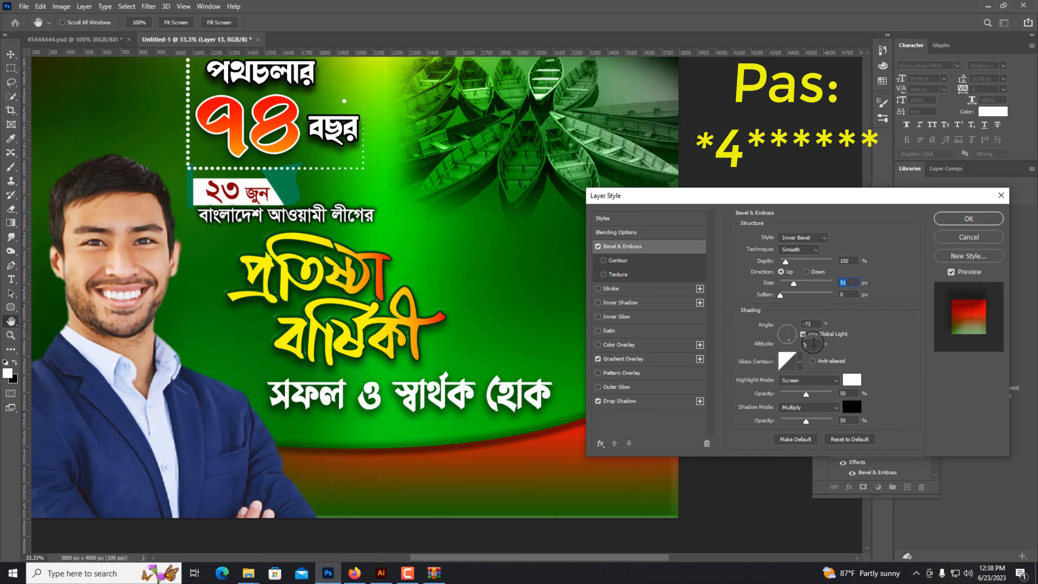
left_click_drag(814, 343, 751, 344)
key("Return")
left_click(723, 338)
Enlarge the curved footer shape to about 101% width and 113% height so its edges extend beyond the poster
key("ctrl+minus")
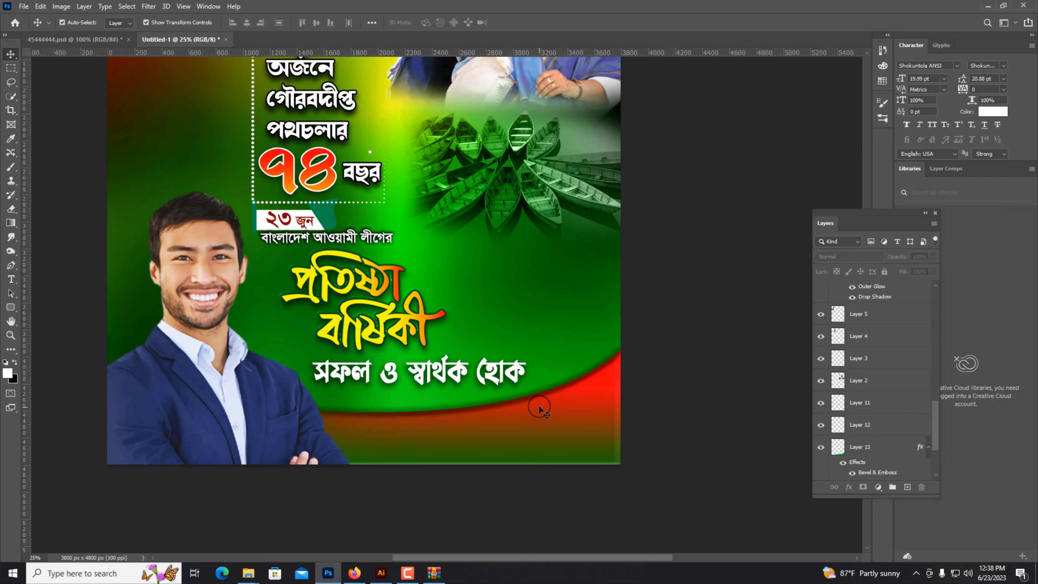
left_click(540, 409)
key("ctrl+t")
left_click_drag(620, 468, 622, 474)
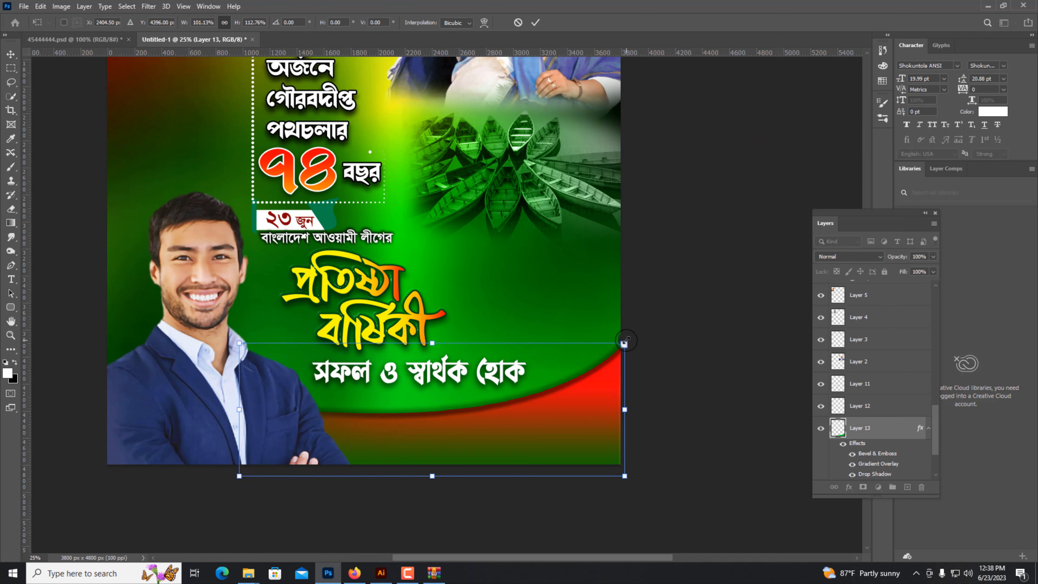
key("Return")
key("ctrl+minus")
Switch to 45444444.psd and bring the Layer 37 name and designation lettering into the Untitled-1 poster
left_click(93, 39)
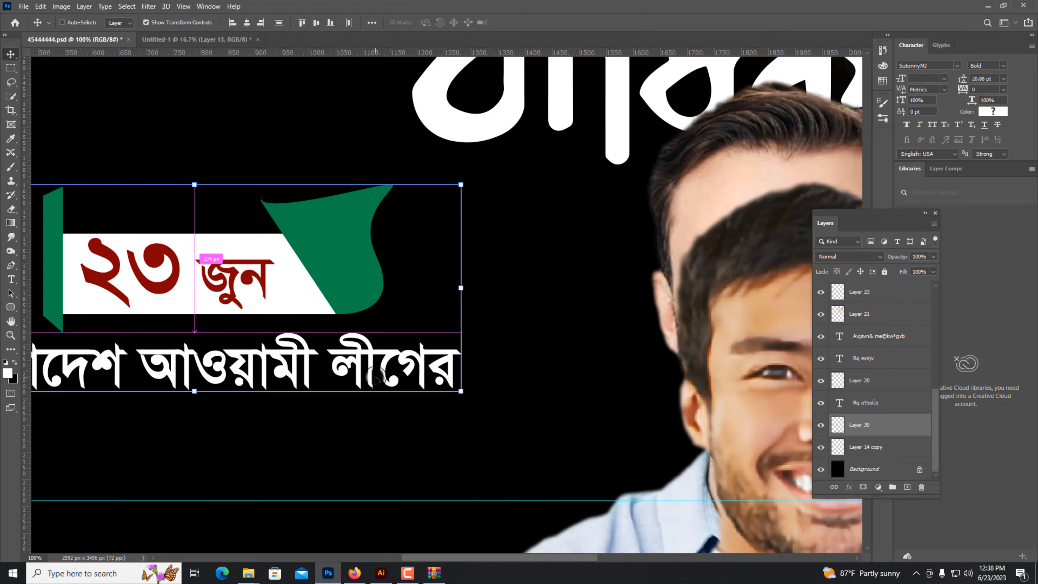
key("ctrl+minus")
key("ctrl+minus")
key("Delete")
key("ctrl+minus")
left_click_drag(434, 428, 424, 307)
left_click(424, 433)
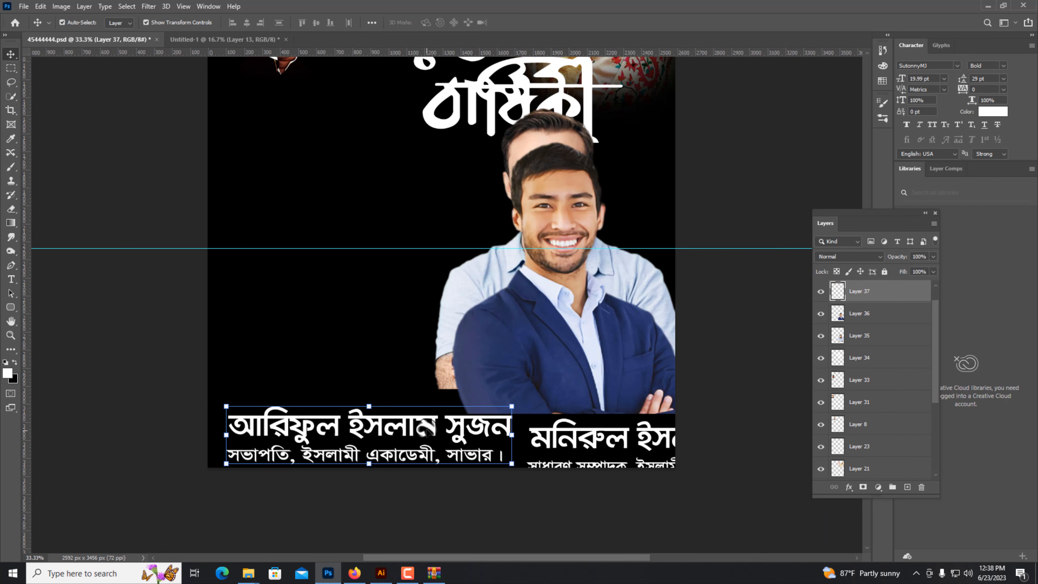
left_click(415, 426)
left_click_drag(329, 431, 535, 501)
Reposition the name and designation lettering inside the red-green footer shape, beside the man in the navy suit
key("ctrl+plus")
key("ctrl+plus")
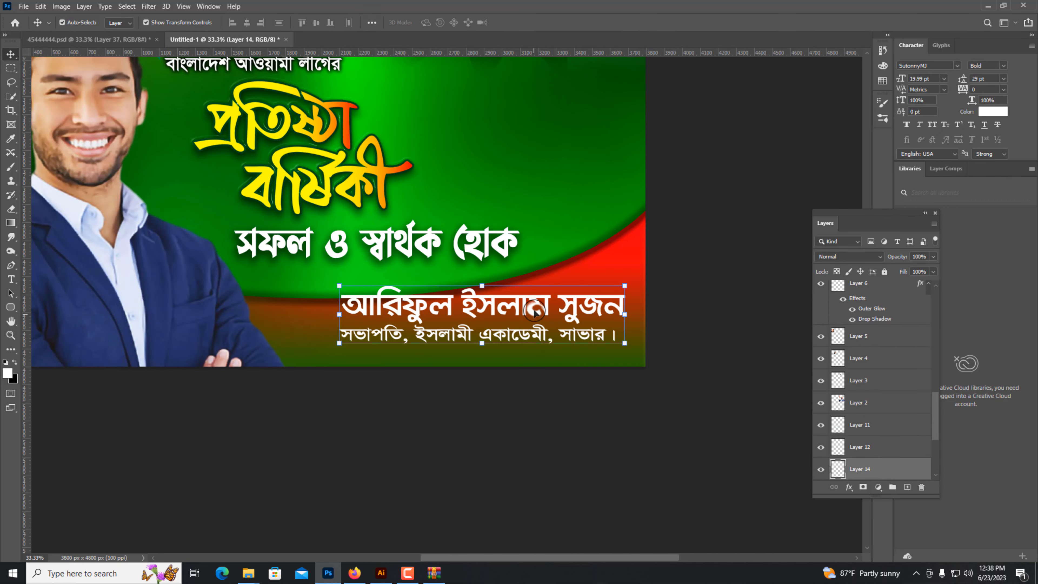
left_click_drag(534, 311, 498, 325)
Stretch the Layer 13 footer shape upward to about 107% of its height, keeping its width, and deselect it
left_click(650, 281)
left_click(625, 270)
left_click_drag(396, 201, 397, 187)
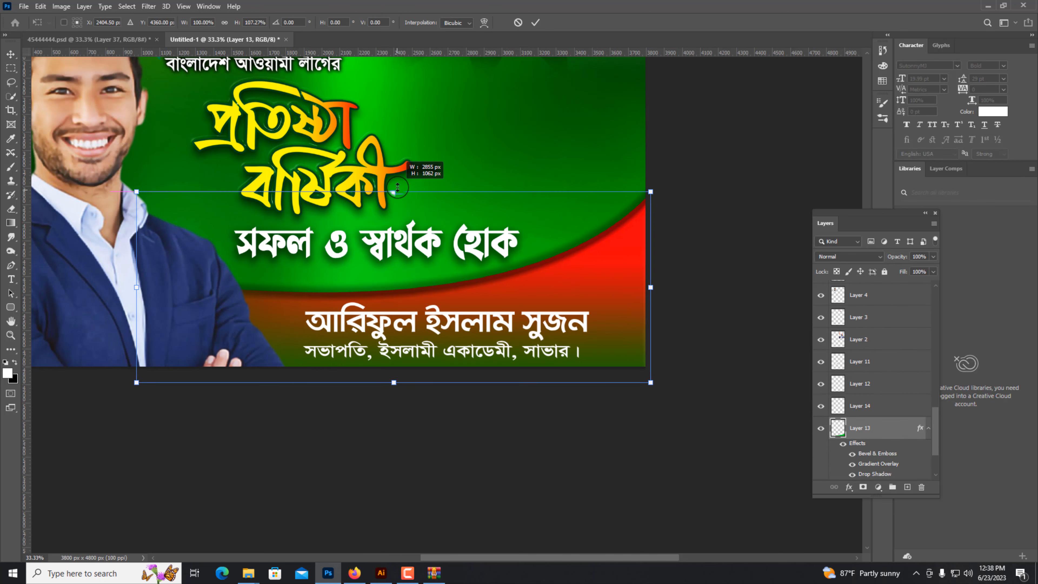
key("Return")
key("ctrl+minus")
left_click(483, 439)
key("ctrl+minus")
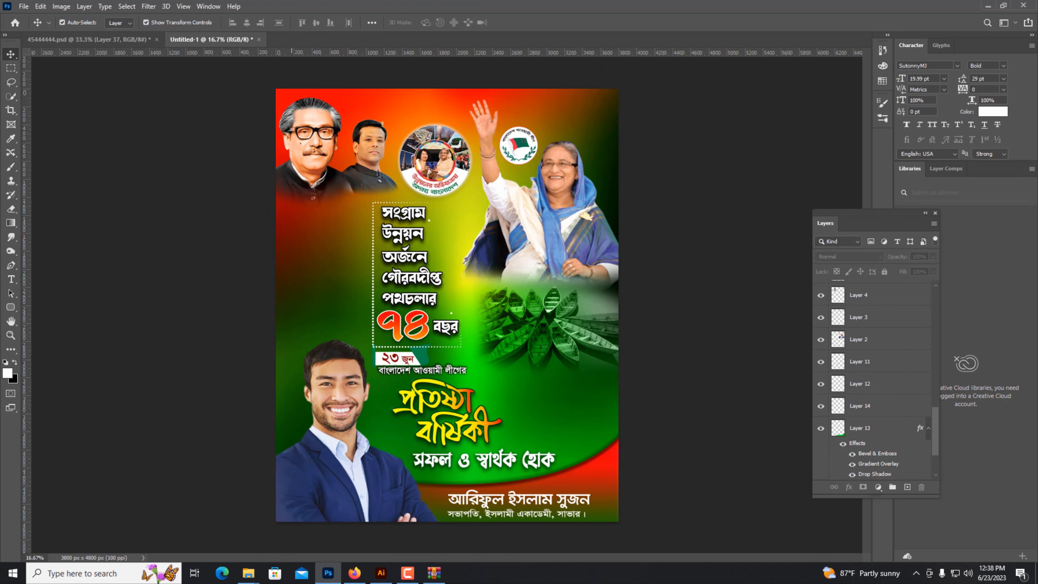
Open the green-background-design wallpaper and the 360_F_426257895 colourful wave image from the eamil folder
left_click(24, 6)
left_click(33, 26)
left_click(49, 97)
left_click(41, 253)
left_click(420, 100)
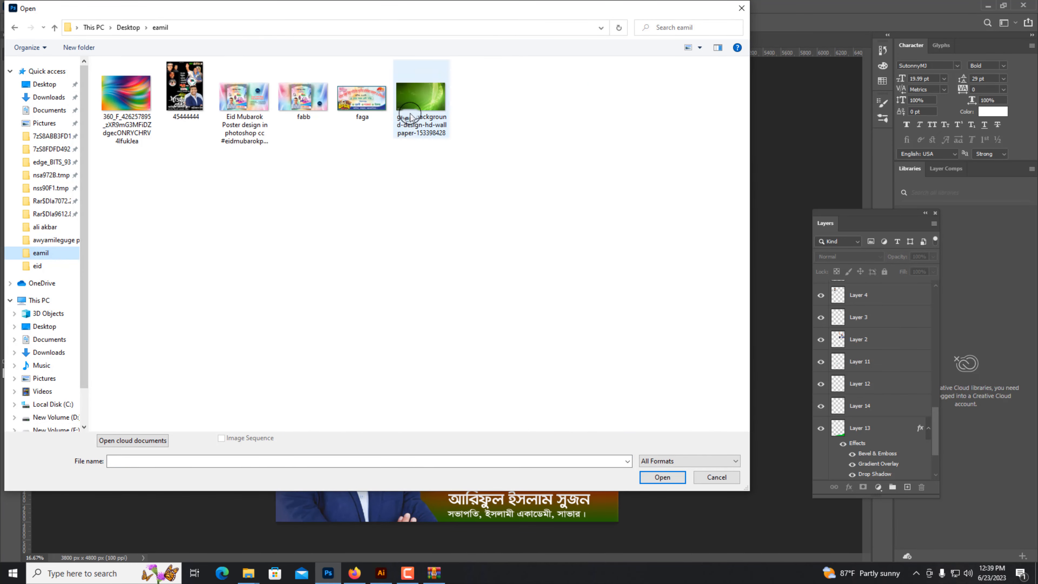
left_click(128, 100, "ctrl")
key("Return")
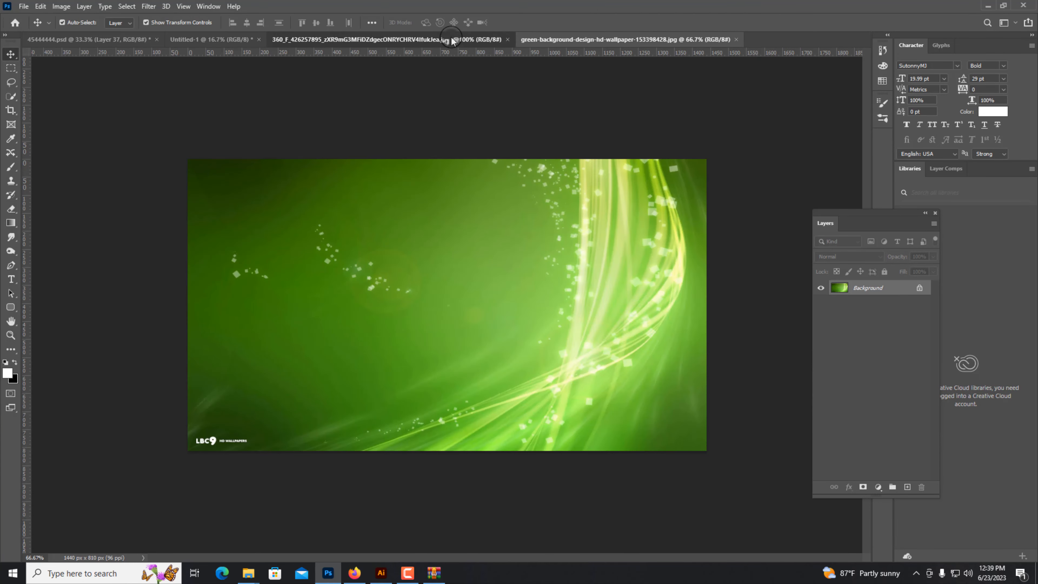
Cut the whole colourful wave image, close its document and paste the image into the Untitled-1 poster
left_click(452, 40)
key("ctrl+a")
key("ctrl+x")
key("ctrl+w")
left_click(396, 221)
key("ctrl+v")
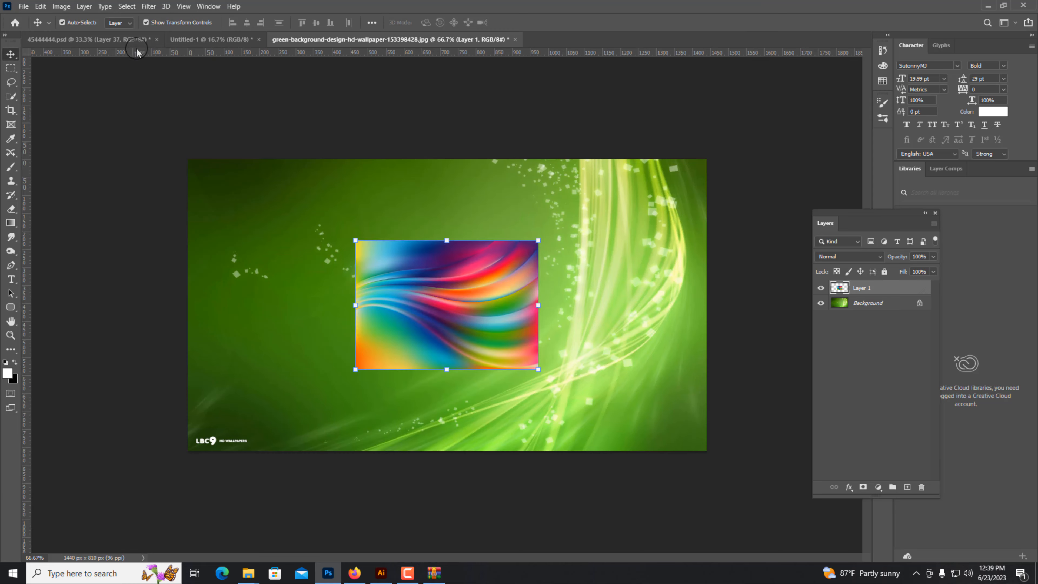
key("ctrl+Tab")
key("ctrl+Tab")
key("ctrl+v")
Enlarge the pasted wave image and place it over the poster's upper-right area
left_click_drag(470, 306, 679, 306)
left_click_drag(560, 306, 506, 166)
key("Return")
Set the wave image's blend mode to Luminosity and nudge it slightly down and right
left_click(845, 262)
left_click(807, 496)
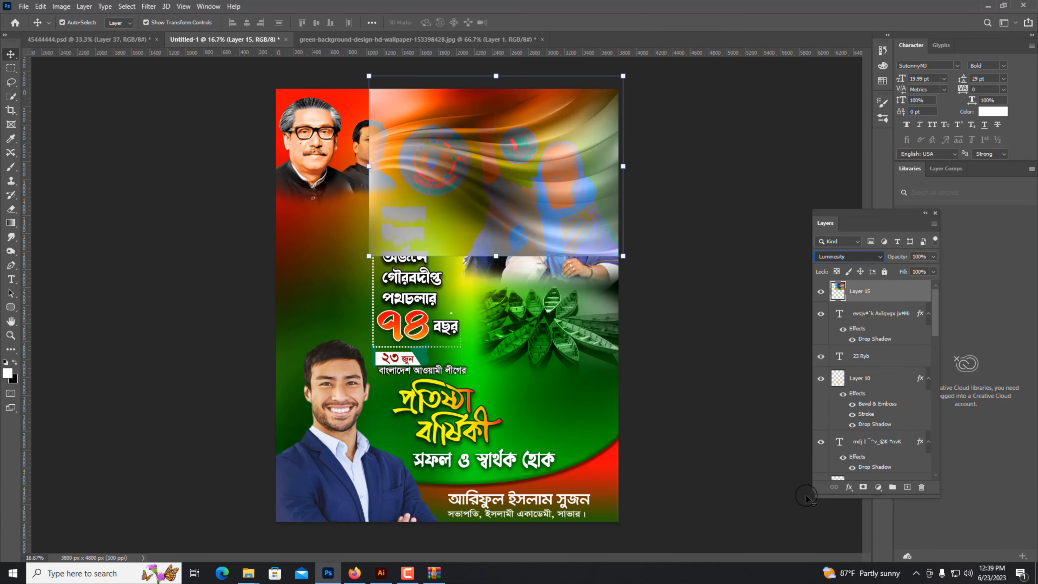
left_click_drag(584, 127, 586, 134)
Move Layer 15 down the layer stack to sit directly above Layer 1 copy and below Layer 13
key("ctrl+shift+[")
key("ctrl+]")
key("ctrl+]")
key("ctrl+]")
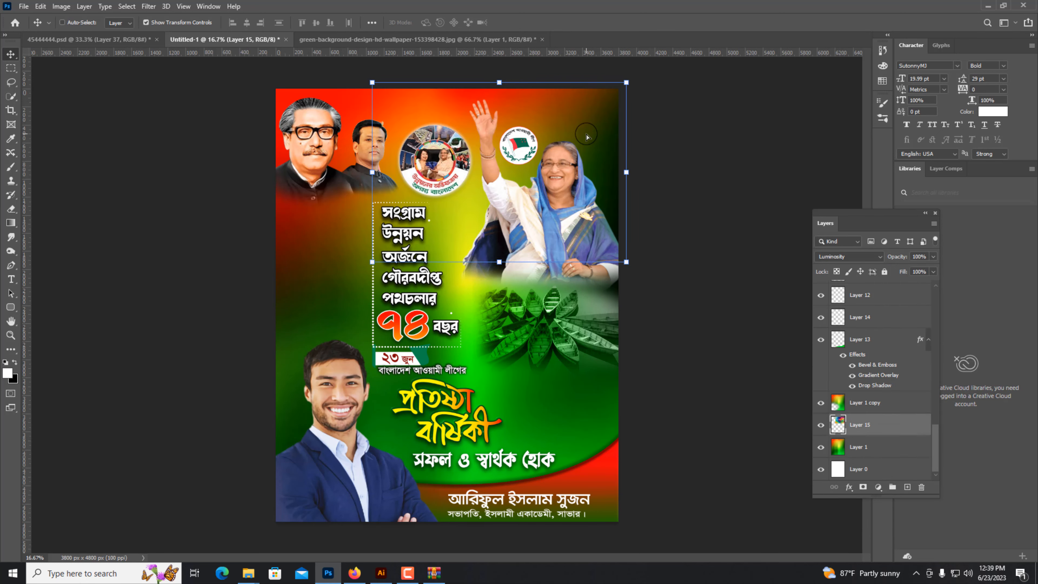
key("z")
left_click(461, 170)
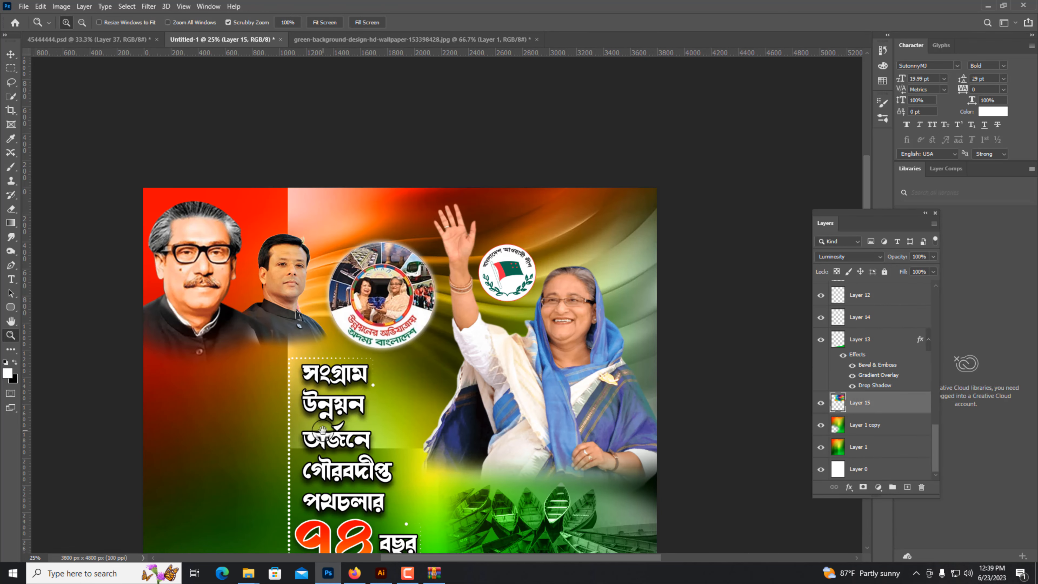
Move Layer 15 down one level in the stack so it sits below Layer 1 copy
key("ctrl+[")
left_click(555, 159, "alt")
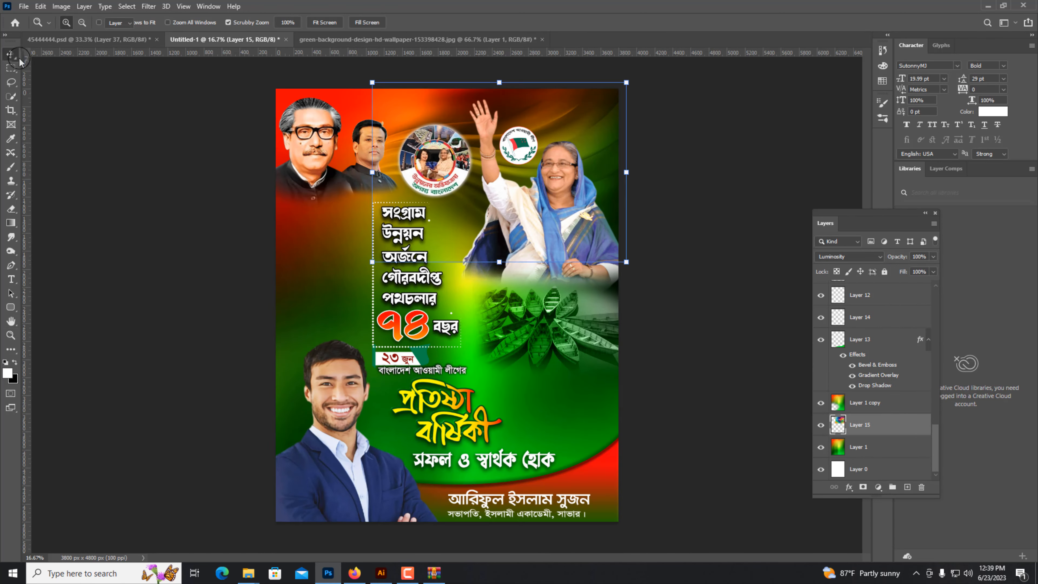
key("ctrl+plus")
left_click_drag(687, 65, 628, 221)
left_click(623, 212)
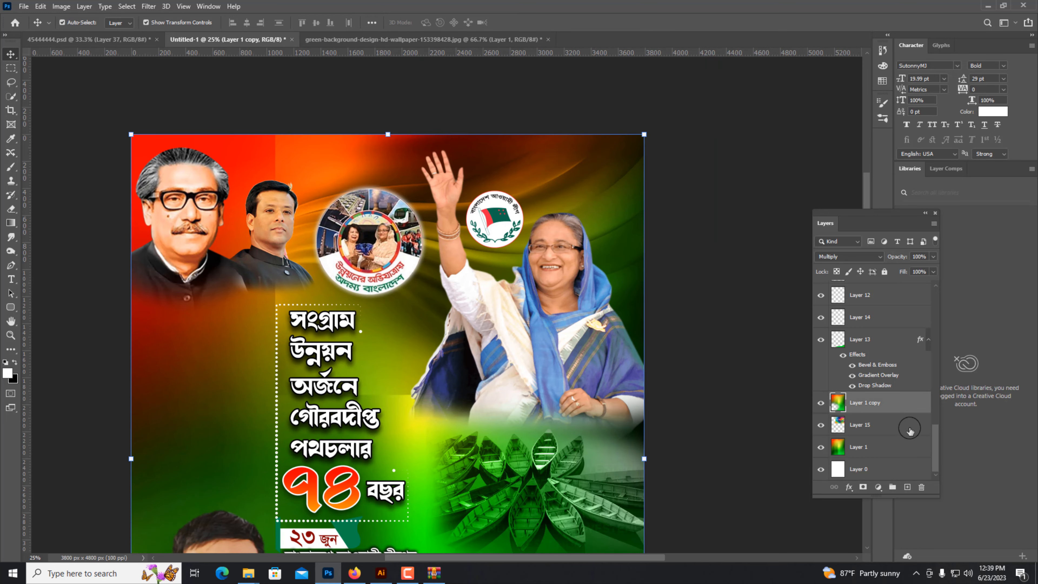
Erase the hard left edge of the wave image on Layer 15 with the large soft Eraser
left_click(836, 428)
left_click(11, 209)
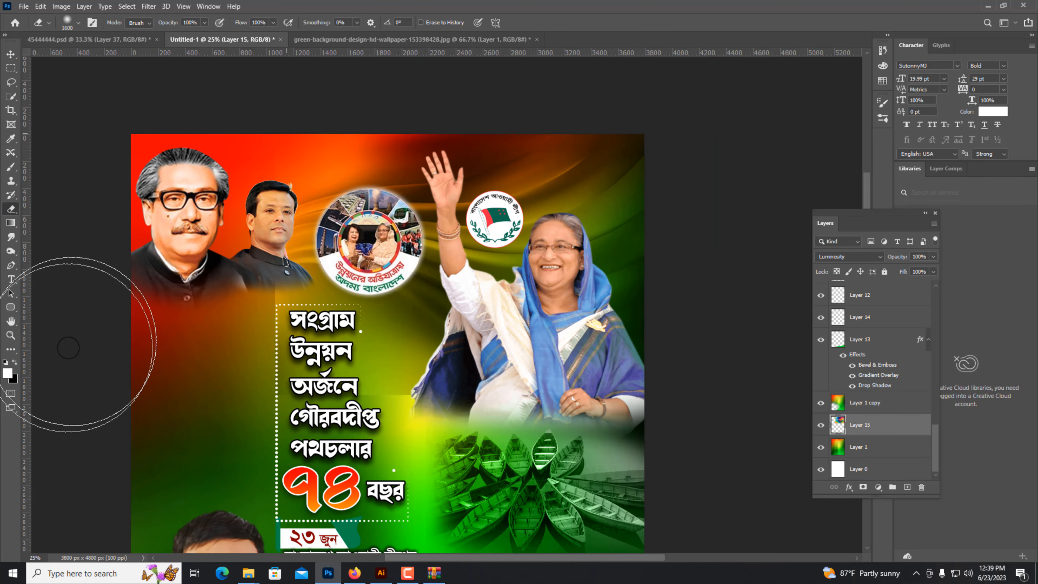
left_click_drag(199, 346, 170, 347)
key("ctrl+minus")
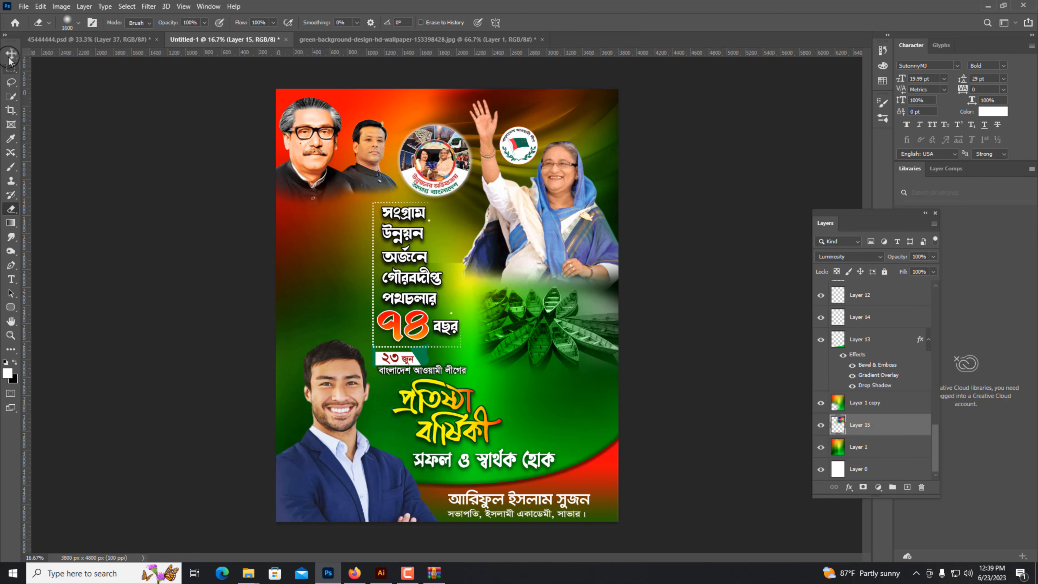
left_click(11, 55)
left_click(365, 497)
Soften the remaining lower-left edge of Layer 15 behind the slogan text with the Eraser
key("ctrl+plus")
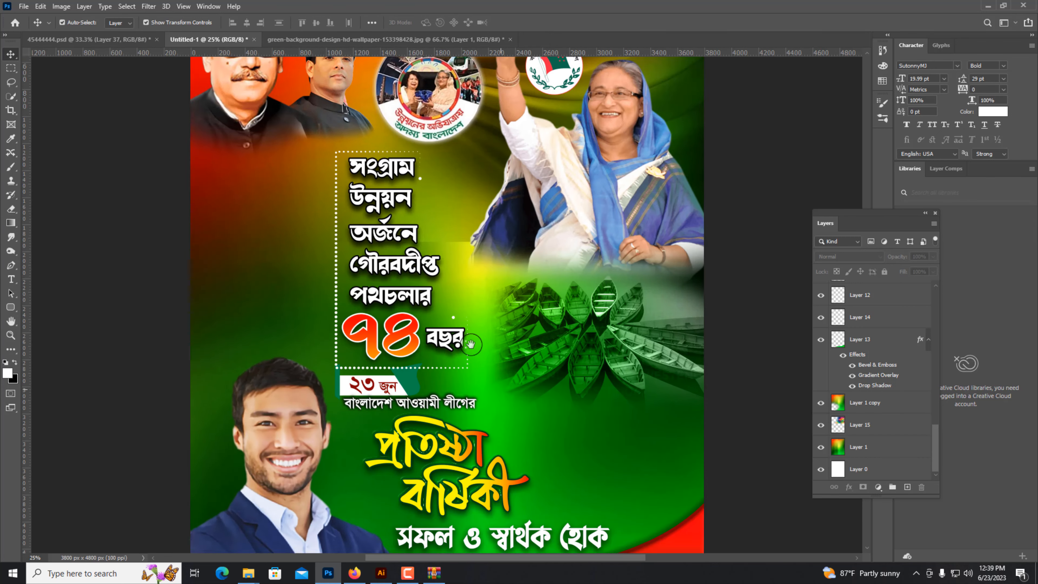
left_click_drag(519, 348, 461, 257)
left_click(460, 245, "ctrl")
left_click_drag(406, 145, 383, 293)
left_click(383, 299, "ctrl")
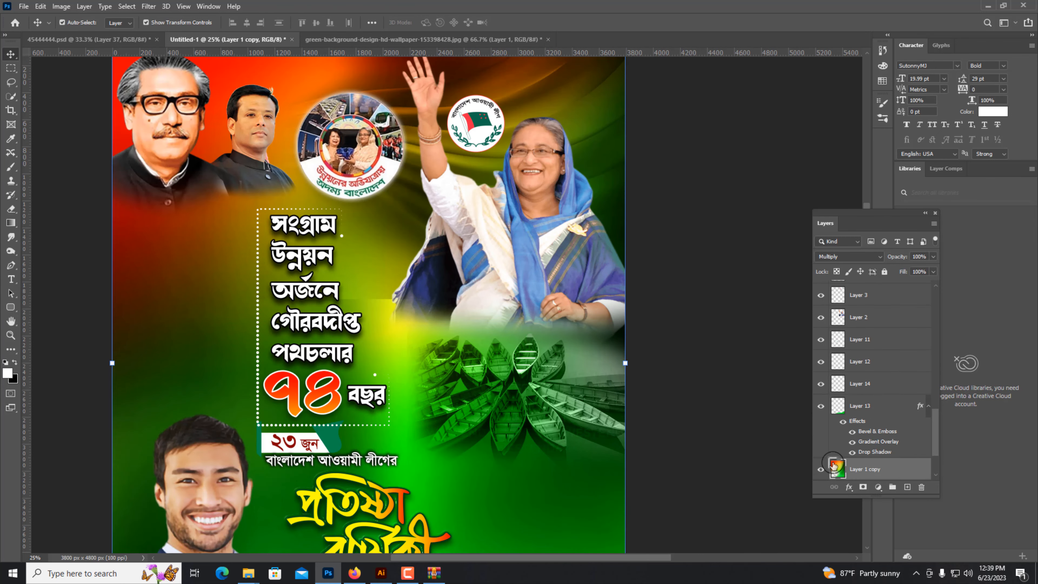
scroll(851, 405, "up", 5)
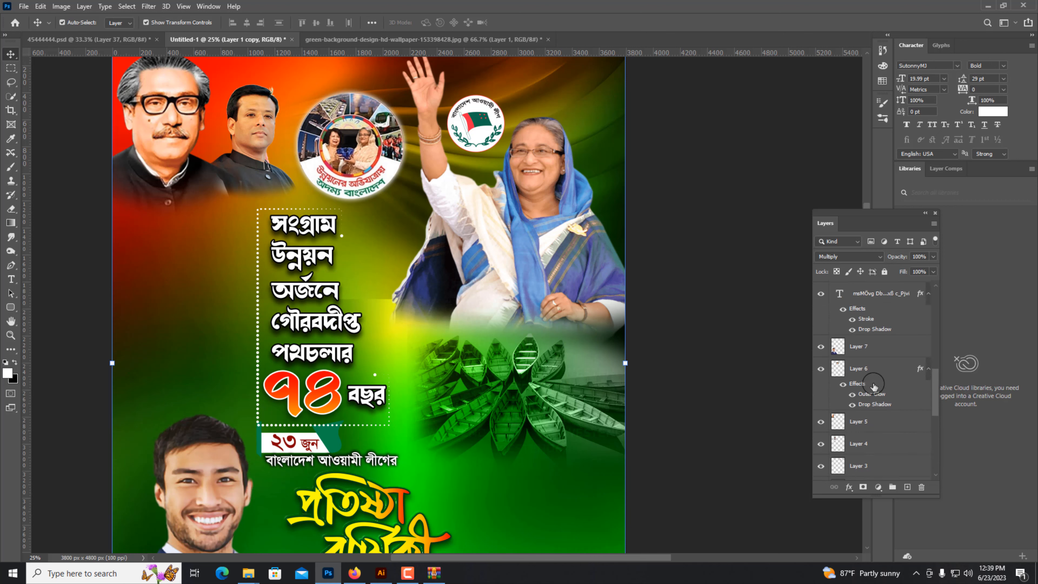
right_click(540, 107)
left_click(563, 119)
left_click(11, 208)
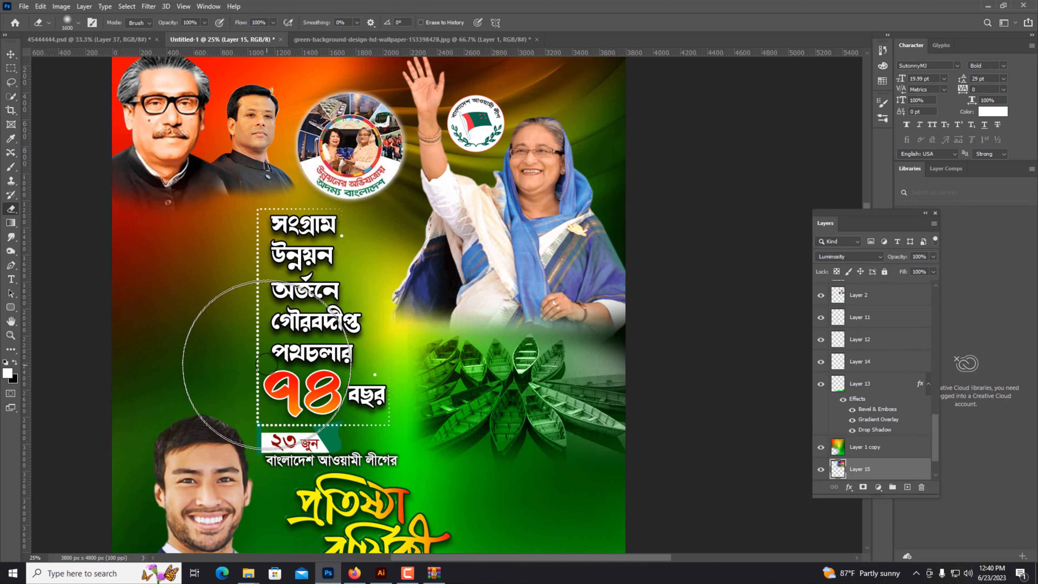
key("ctrl+0")
key("v")
left_click(128, 300)
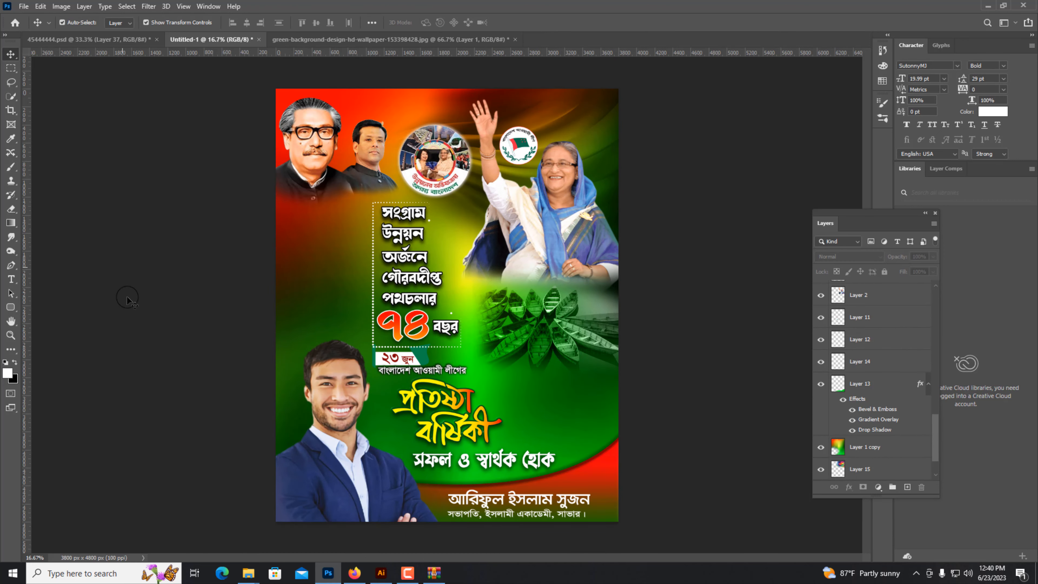
Nudge the green boats image on Layer 9 slightly to the left
left_click(540, 345)
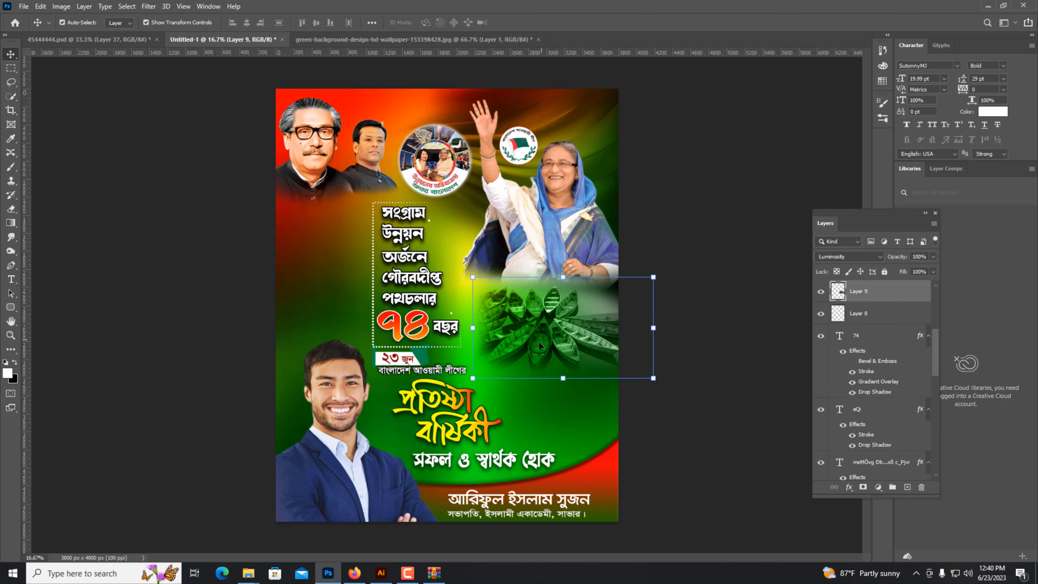
key("Left")
key("Left")
key("Left")
left_click_drag(526, 363, 618, 270)
Convert the green wallpaper's background into Layer 0 and cut its large area containing the light streaks
double_click(867, 305)
key("Return")
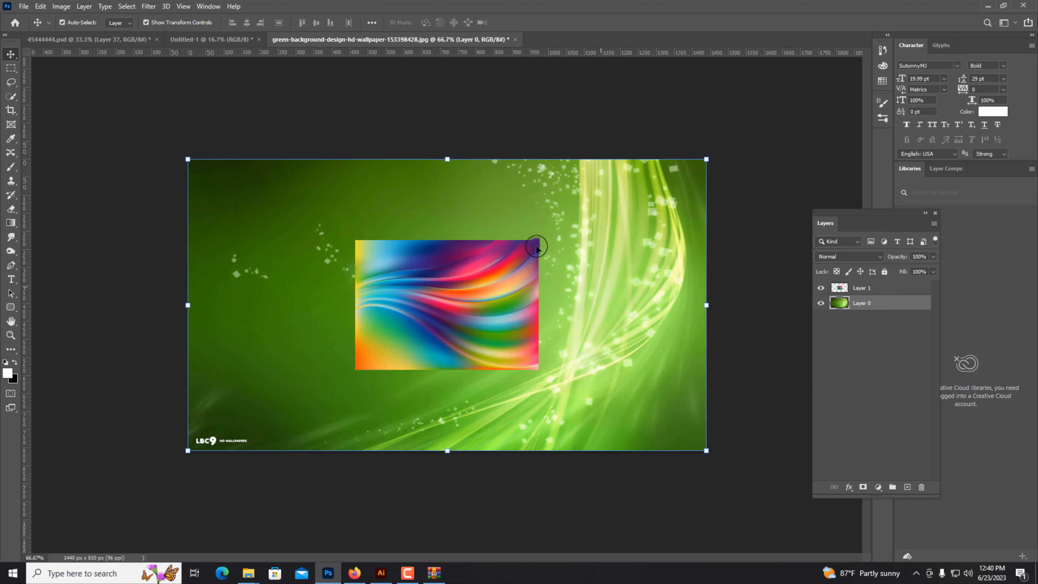
left_click(10, 69)
left_click_drag(292, 150, 741, 470)
key("Delete")
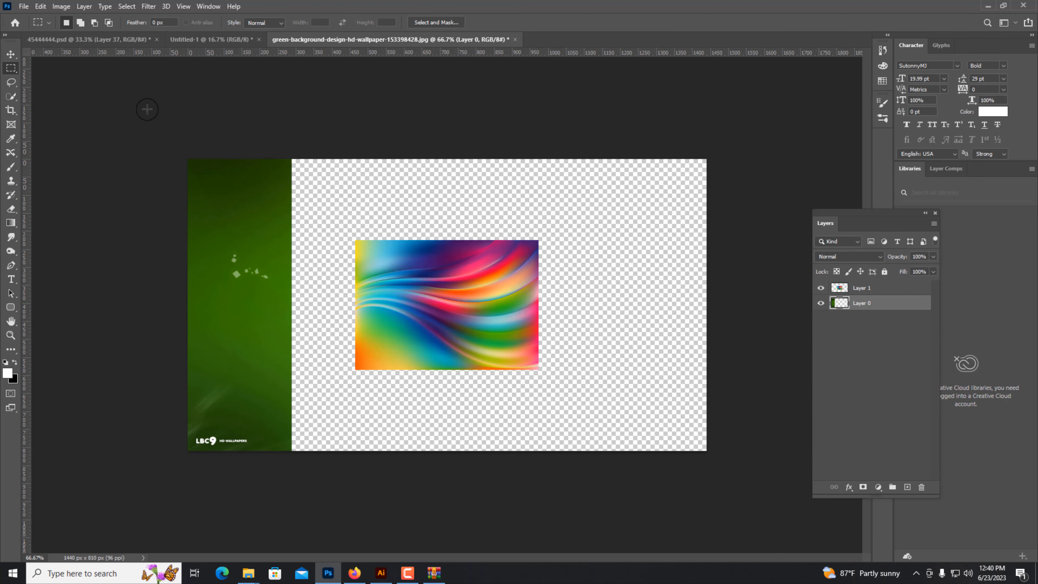
Paste the cut wallpaper piece into the Untitled-1 poster
key("ctrl+Tab")
left_click(212, 39)
key("v")
key("ctrl+v")
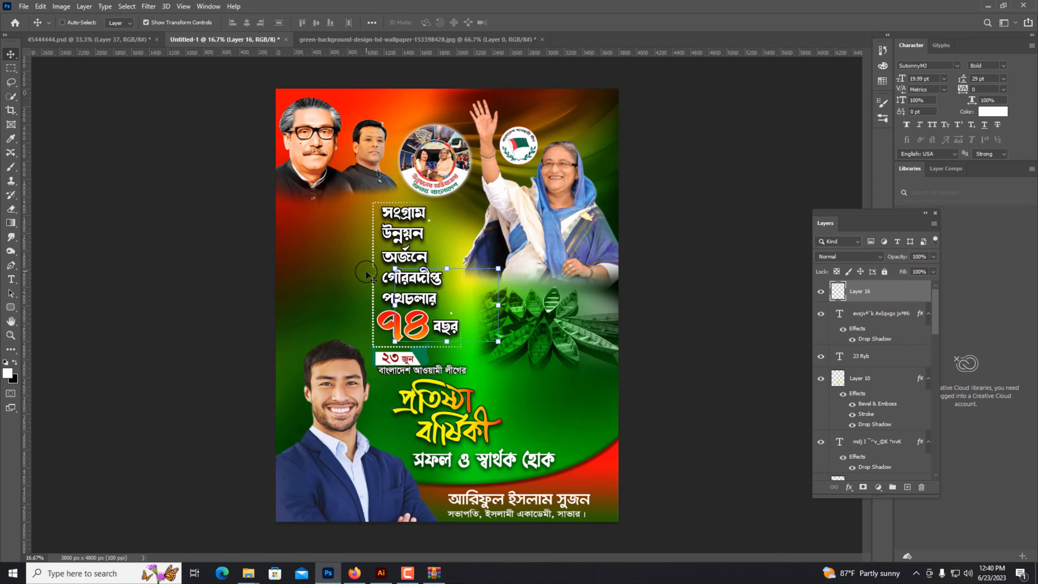
Rotate the pasted green wallpaper piece 180 degrees, enlarge it and place it across the poster's left and middle area
left_click_drag(373, 327, 617, 398)
left_click_drag(435, 308, 304, 196)
left_click_drag(367, 229, 551, 358)
key("Return")
Set Layer 16's blend mode to Luminosity and move it down the stack to between Layer 1 copy and Layer 15
left_click(848, 256)
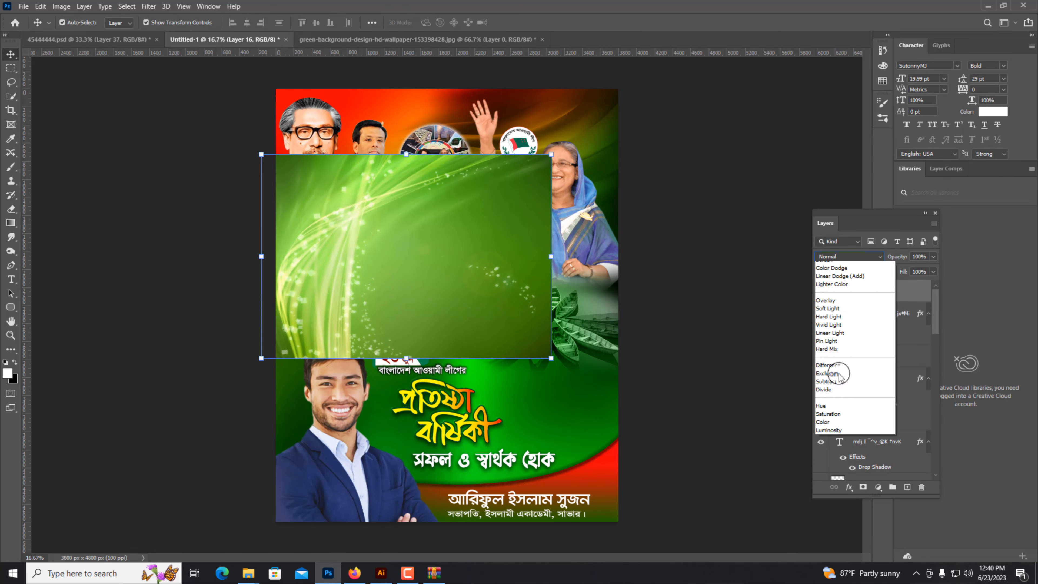
left_click(832, 529)
key("ctrl+bracketleft")
key("ctrl+bracketleft")
key("ctrl+bracketleft")
key("ctrl+bracketleft")
key("ctrl+bracketleft")
key("ctrl+bracketleft")
key("ctrl+bracketleft")
key("ctrl+bracketleft")
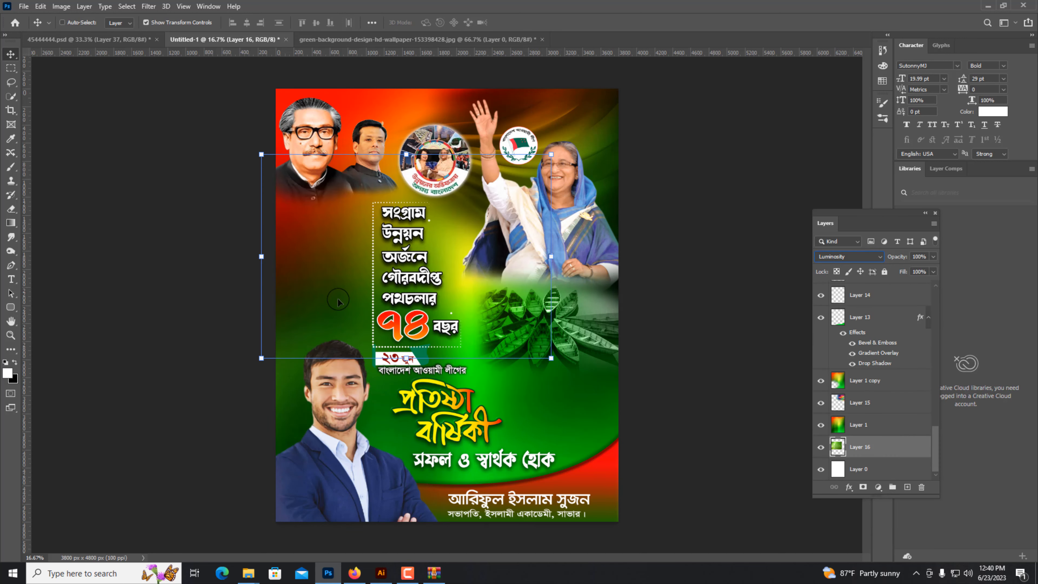
key("ctrl+plus")
left_click(253, 348)
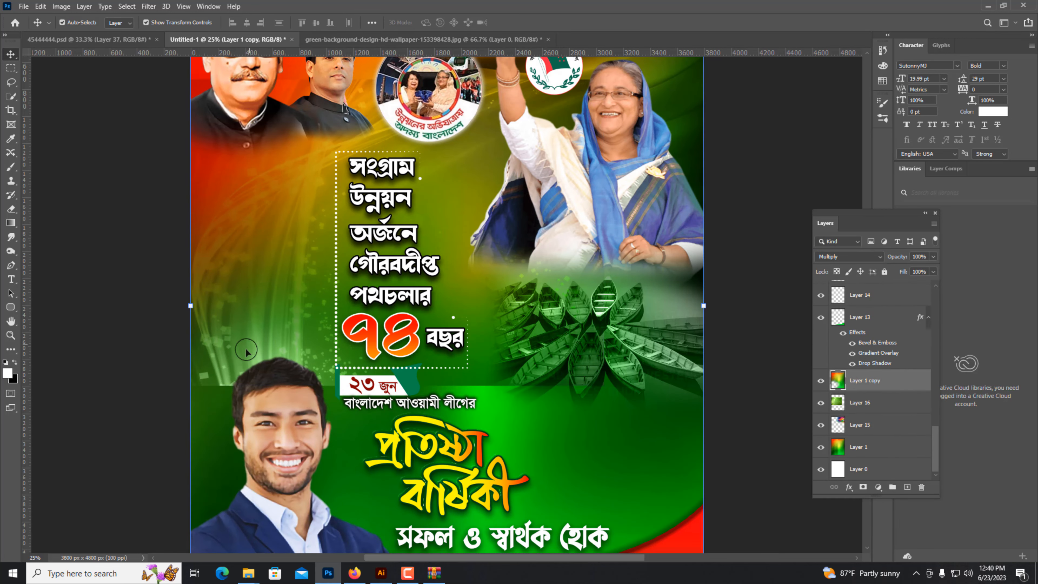
Hide Layer 1 copy and shift the green streak image on Layer 16 down and slightly left
right_click(248, 316)
left_click(272, 327)
left_click(303, 319)
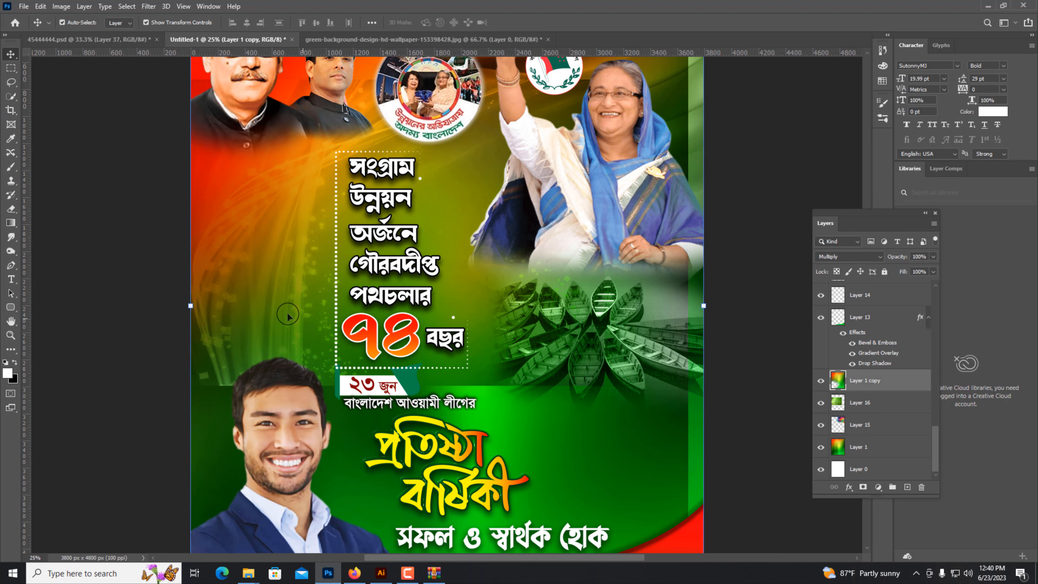
key("ctrl+minus")
left_click(299, 307)
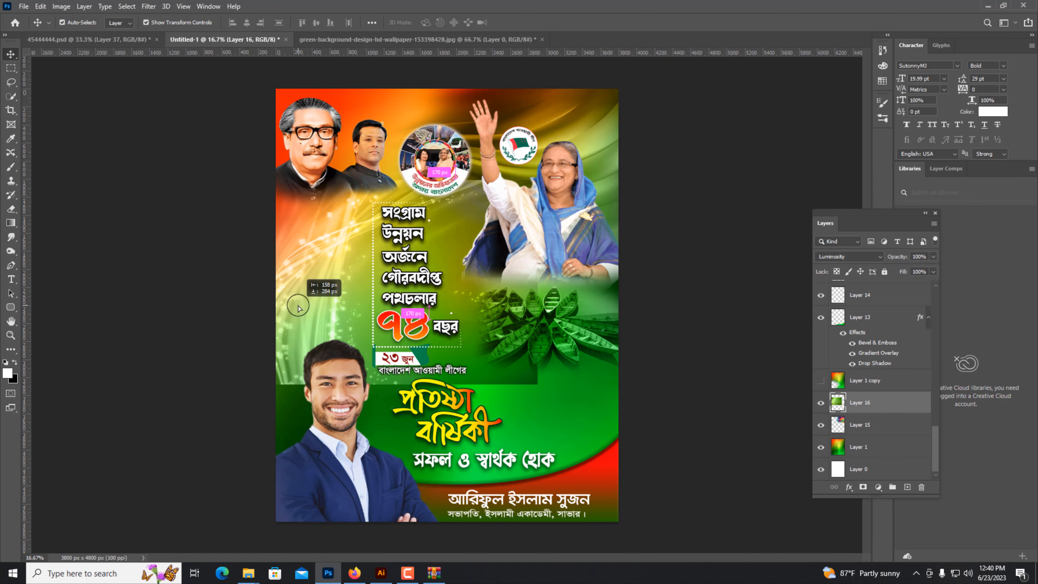
Flip Layer 16 vertically, rotate it to about 70.43 degrees and position its streaks along the poster's left side
left_click_drag(233, 177, 355, 271)
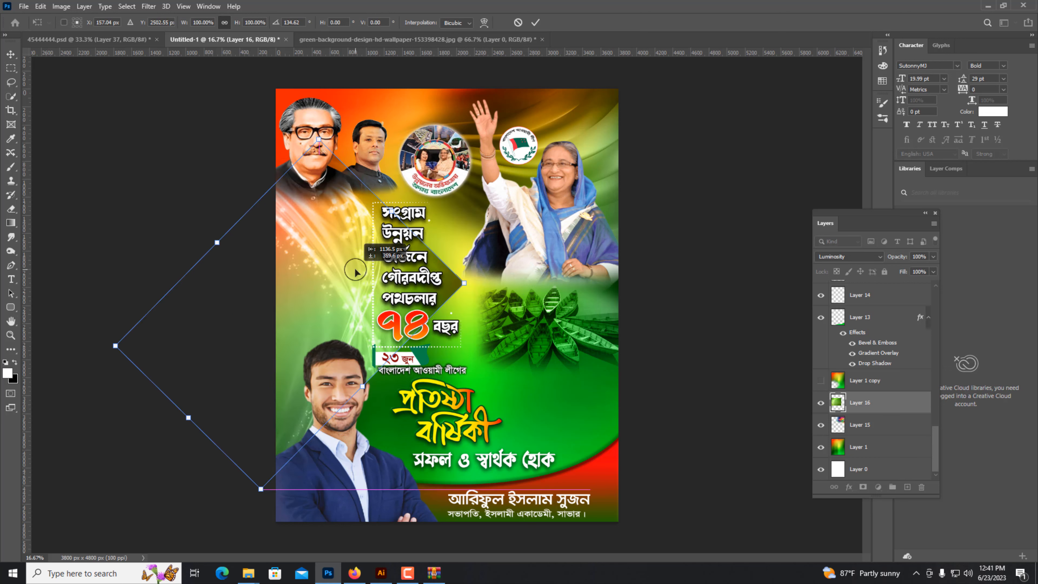
right_click(329, 241)
left_click(347, 433)
left_click_drag(243, 298, 310, 305)
left_click_drag(543, 359, 480, 405)
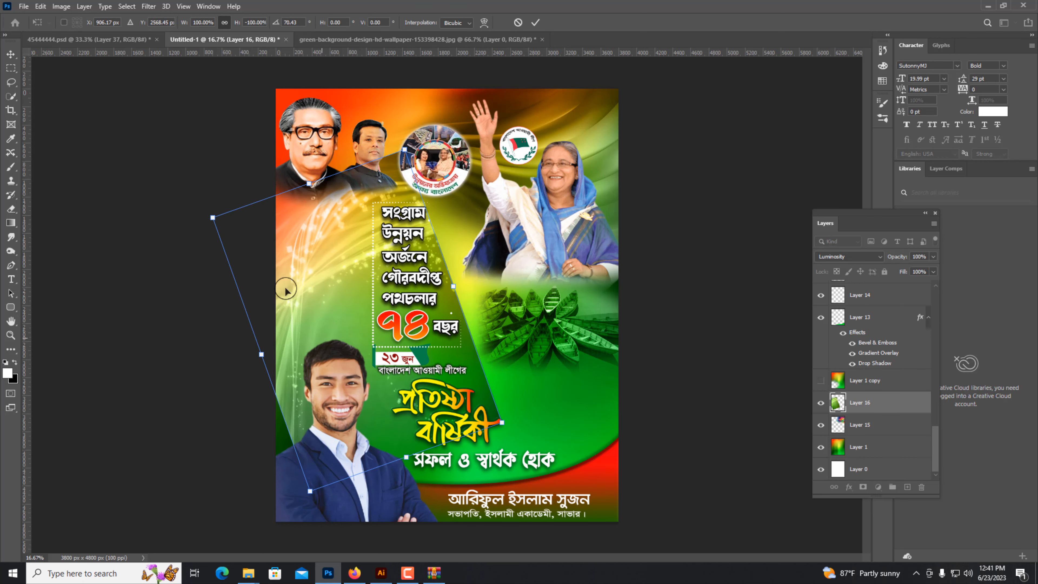
key("Return")
Erase the hard edges of Layer 16 with the soft Eraser and show Layer 1 copy again
key("e")
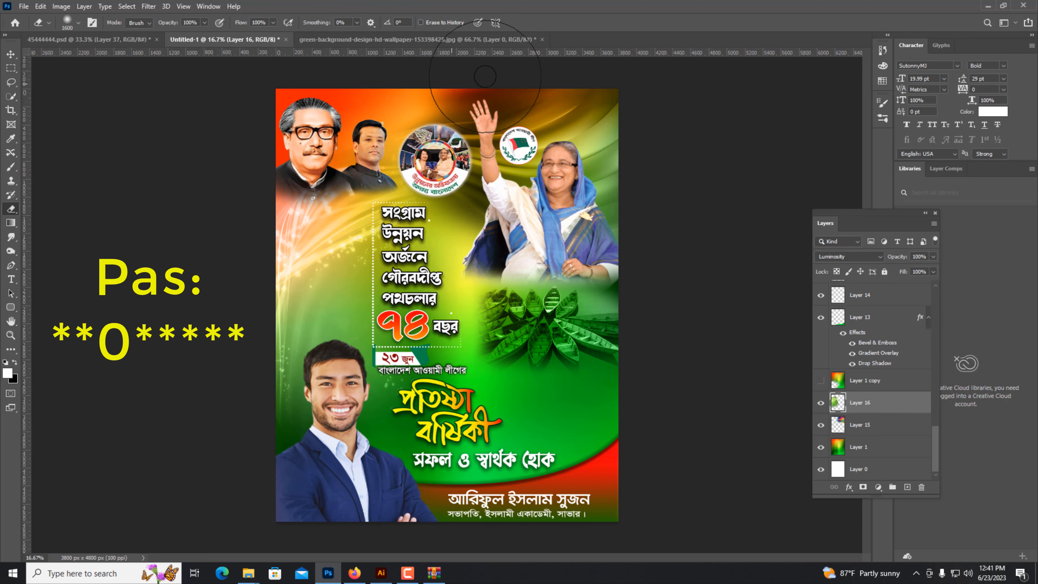
key("v")
left_click(66, 369)
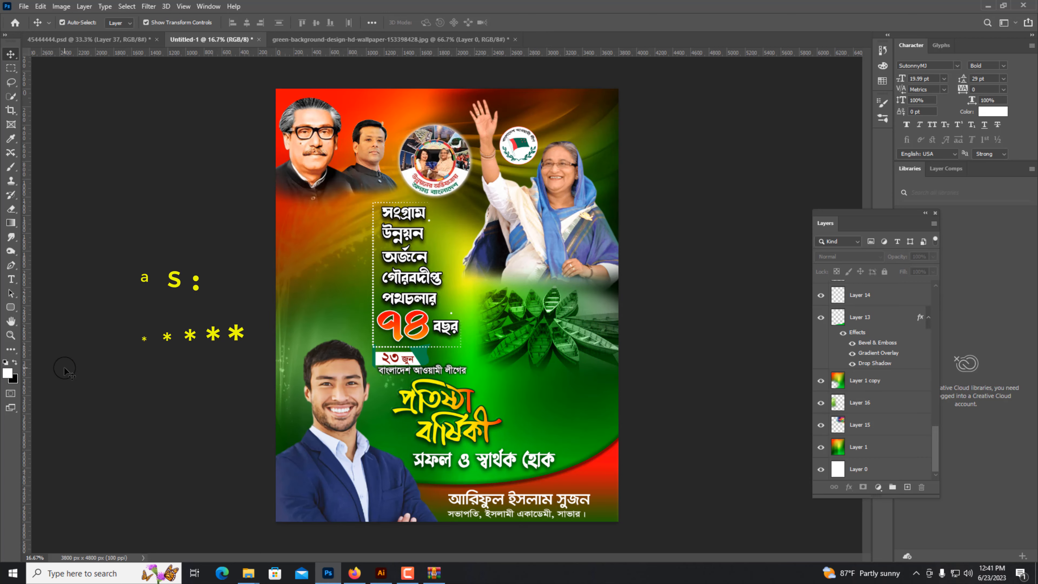
key("ctrl+plus")
scroll(225, 323, "up", 2)
left_click_drag(294, 327, 304, 325)
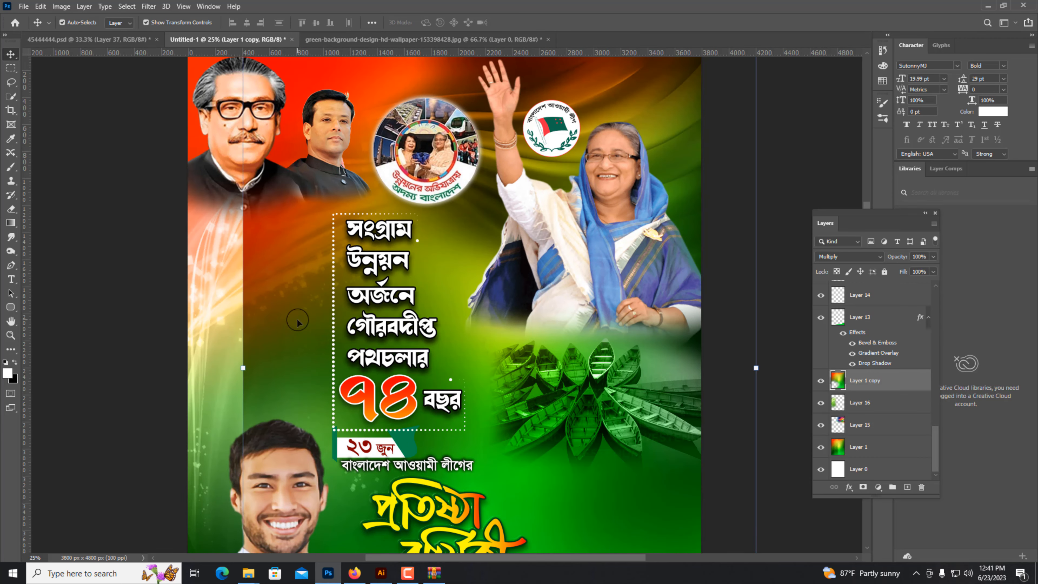
key("ctrl+z")
left_click(86, 355)
key("ctrl+minus")
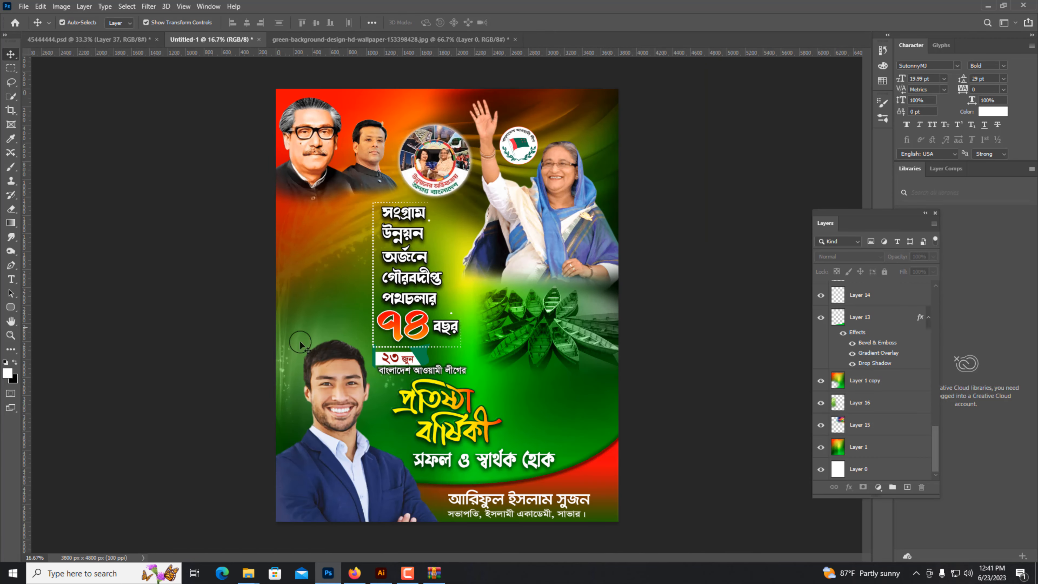
key("ctrl+plus")
left_click_drag(359, 223, 345, 351)
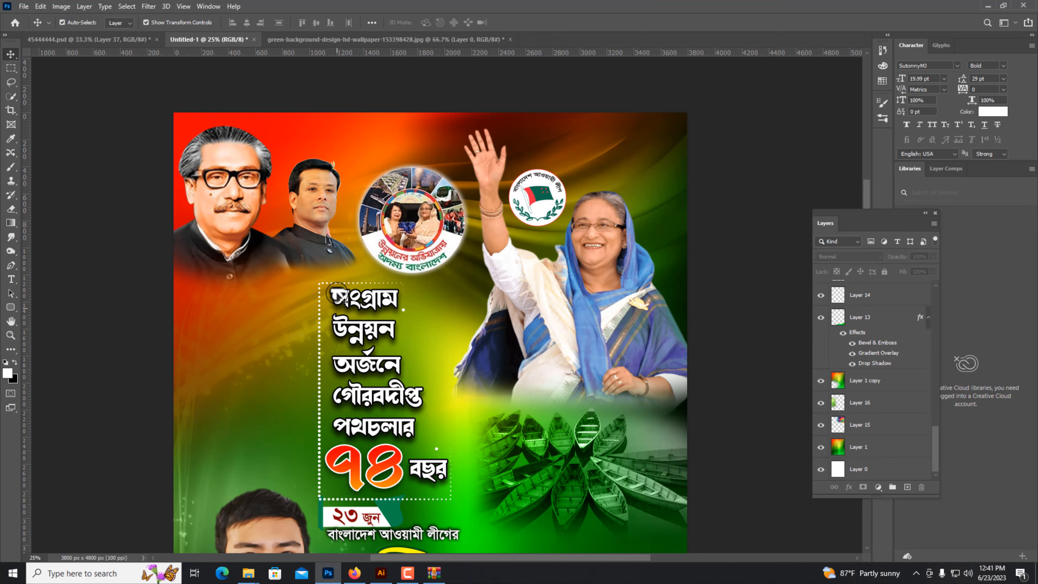
left_click(324, 248)
left_click(127, 282)
key("ctrl+minus")
left_click_drag(549, 409, 585, 376)
key("ctrl+z")
left_click(143, 377)
left_click(566, 412)
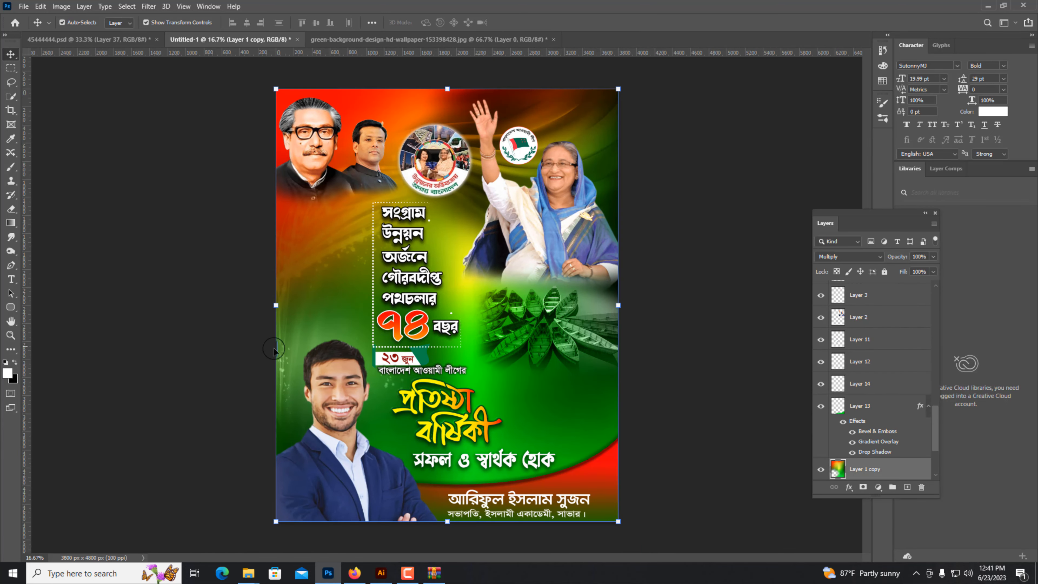
left_click(274, 349)
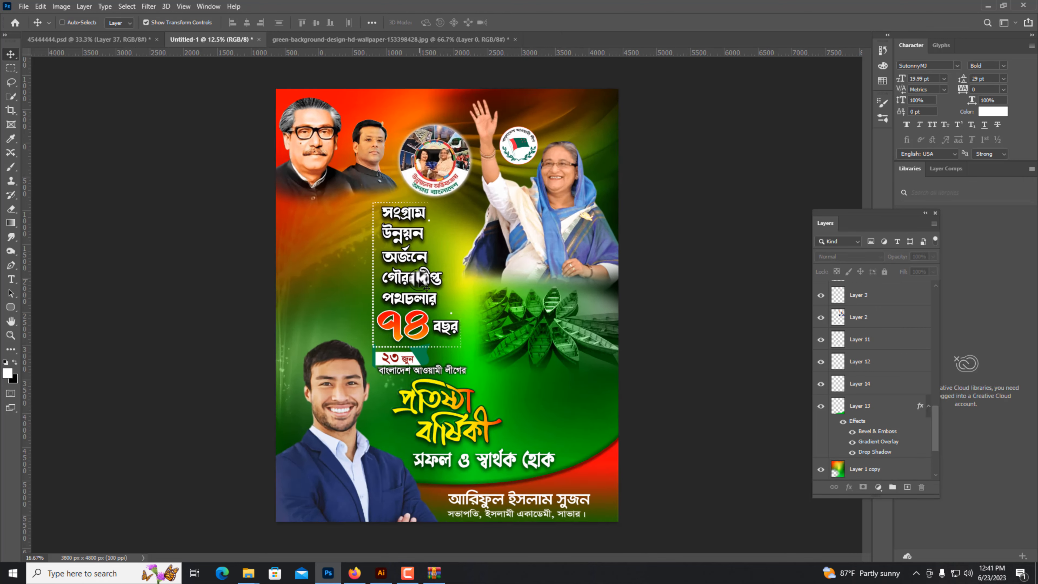
Bring the row of four framed portraits from 45444444.psd into the Untitled-1 poster
key("ctrl+plus")
left_click(113, 41)
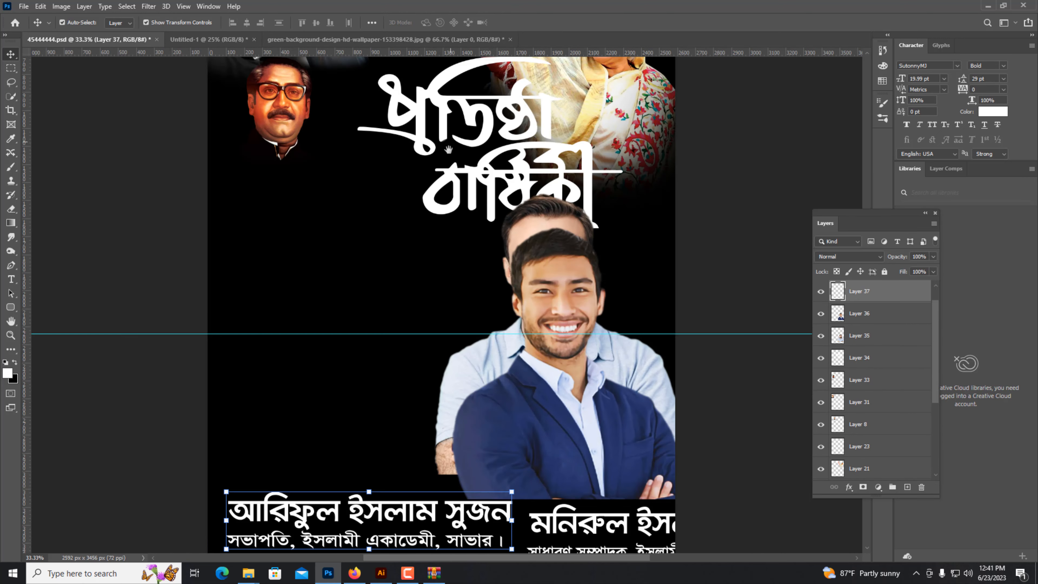
left_click_drag(511, 102, 436, 330)
key("ctrl+plus")
left_click(621, 411)
left_click_drag(613, 404, 581, 289)
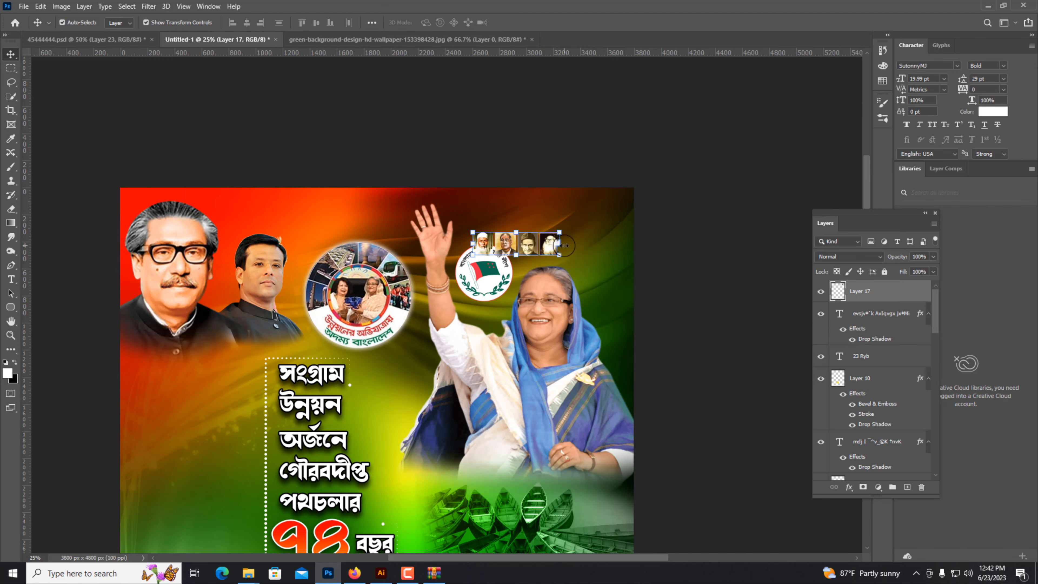
Enlarge the row of four portraits and place it in the poster's upper-right corner
left_click_drag(559, 243, 563, 217)
key("Return")
key("ctrl+minus")
Move the waving leader's portrait down to make room beneath the row of four portraits
left_click_drag(548, 315, 548, 348)
left_click_drag(543, 217, 544, 233)
left_click(684, 242)
key("ctrl+0")
left_click_drag(684, 242, 557, 447)
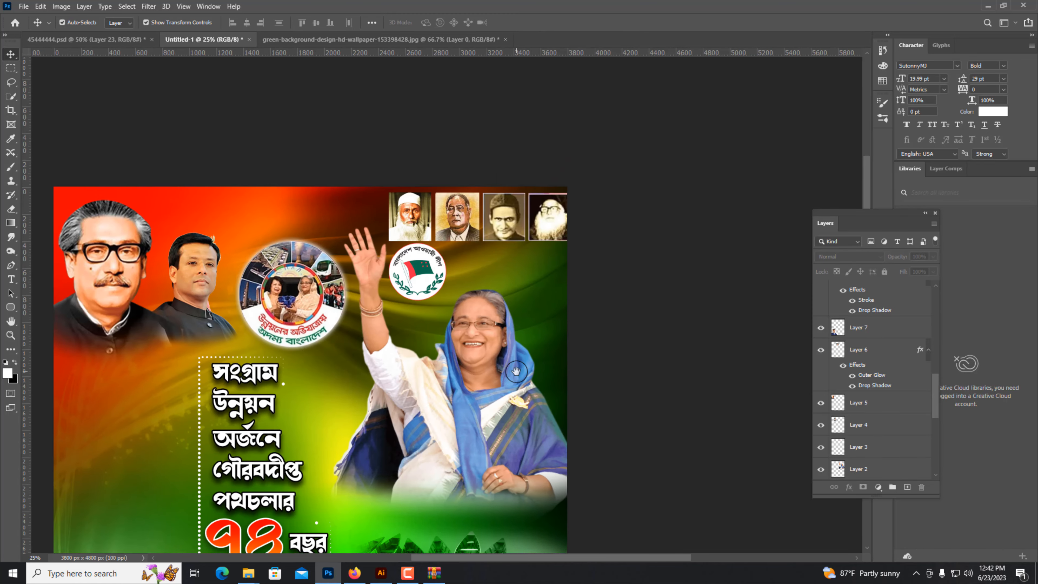
Move the round party logo down and scale the four-portrait row to about 95% inside the poster's upper-right corner
key("ctrl+plus")
left_click_drag(414, 254, 419, 282)
left_click_drag(531, 188, 533, 198)
left_click_drag(616, 199, 604, 197)
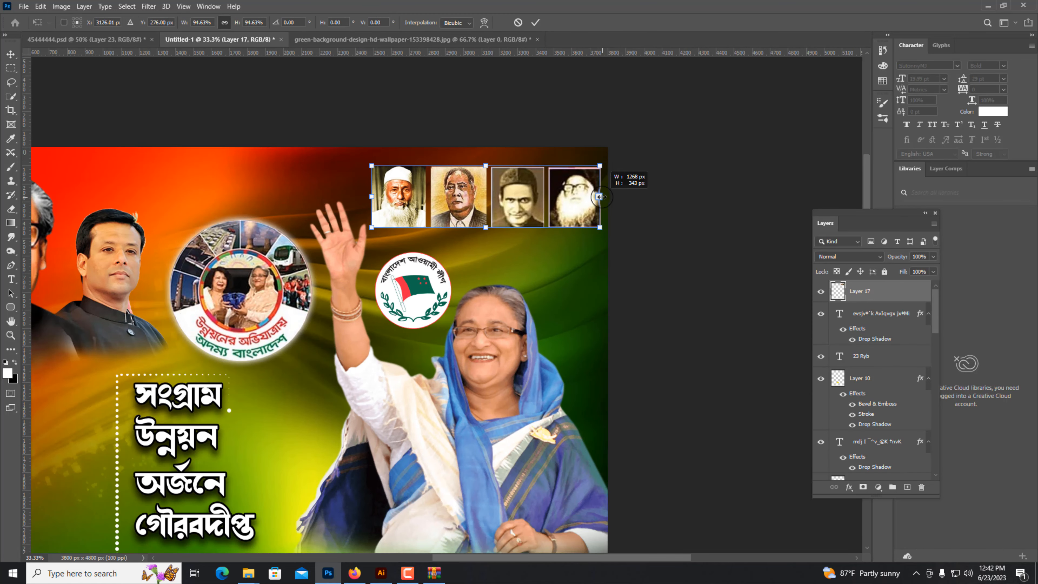
key("Return")
left_click(297, 116)
left_click_drag(297, 116, 393, 252)
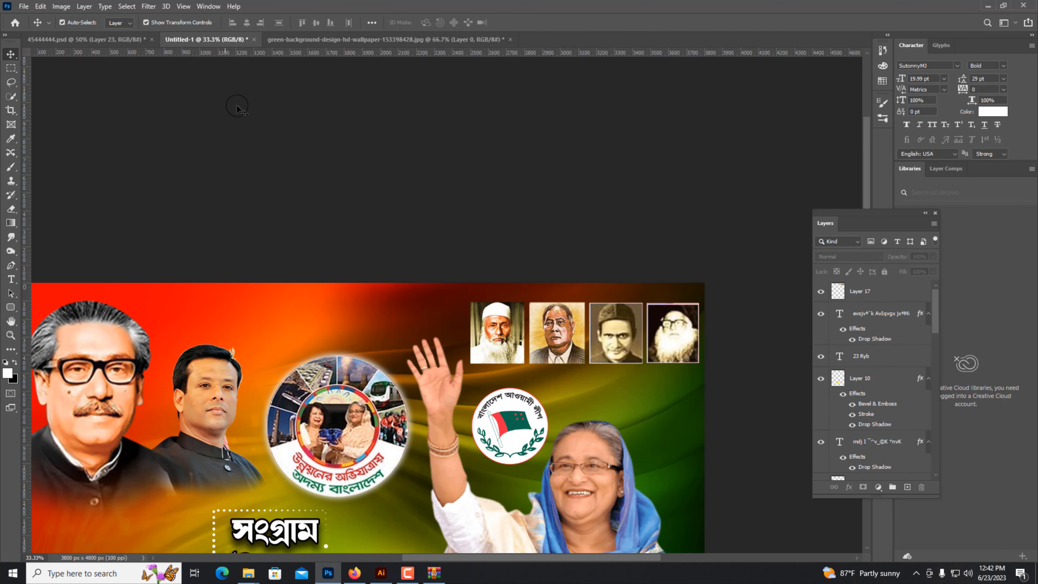
Bring the white line "আল্লাহ্ সর্বশক্তিমান" from 45444444.psd into Untitled-1, enlarge it to 70.38 pt and place it above the round photo emblem
left_click(112, 38)
left_click_drag(311, 116, 317, 286)
left_click(500, 258)
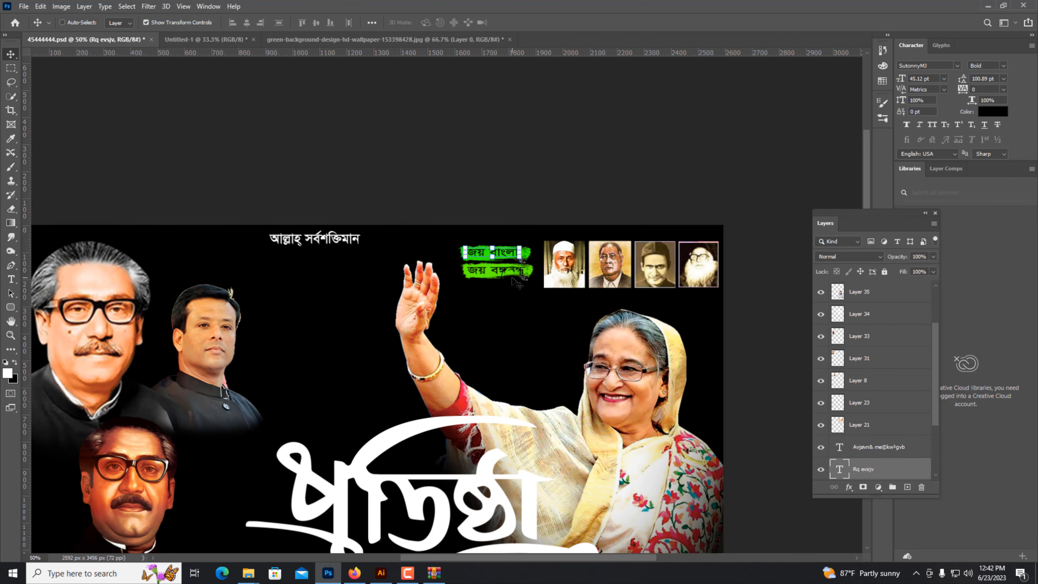
key("ctrl+plus")
left_click(280, 224)
left_click_drag(279, 227, 408, 359)
left_click_drag(369, 353, 418, 348)
key("Return")
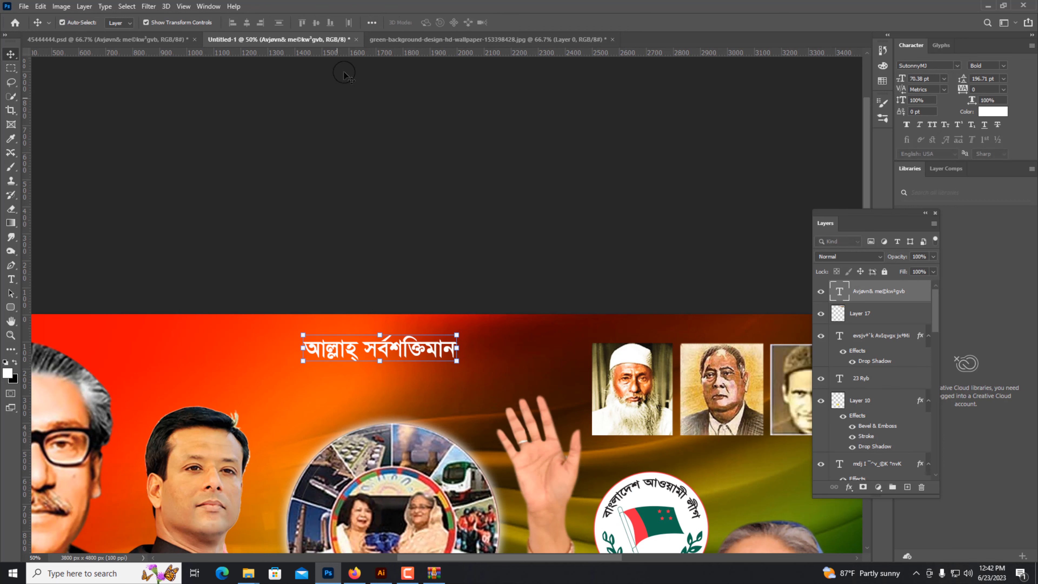
Bring the green brush-stroke slogans "জয় বাংলা" and "জয় বঙ্গবন্ধু" with their lettering from 45444444.psd into Untitled-1
left_click(155, 41)
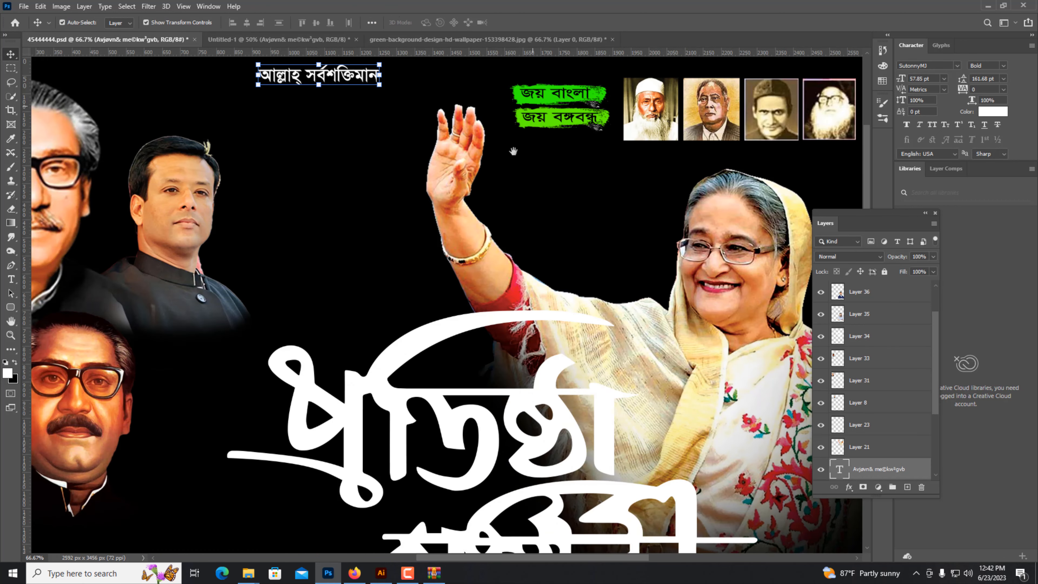
left_click_drag(512, 151, 491, 203)
left_click(534, 146)
key("ctrl+plus")
left_click_drag(559, 153, 339, 341)
key("ctrl+plus")
right_click(474, 345)
left_click(497, 351, "shift")
right_click(449, 403)
left_click(470, 409, "shift")
right_click(484, 407)
left_click(503, 412, "shift")
key("ctrl+plus")
key("ctrl+plus")
Separate the two green slogans side by side below "আল্লাহ্ সর্বশক্তিমান", with "জয় বাংলা" at the line's left end
left_click_drag(200, 425, 152, 390)
left_click_drag(205, 445, 468, 400)
right_click(201, 444)
left_click(227, 449)
left_click(207, 410)
left_click(244, 396, "shift")
left_click_drag(243, 397, 255, 397)
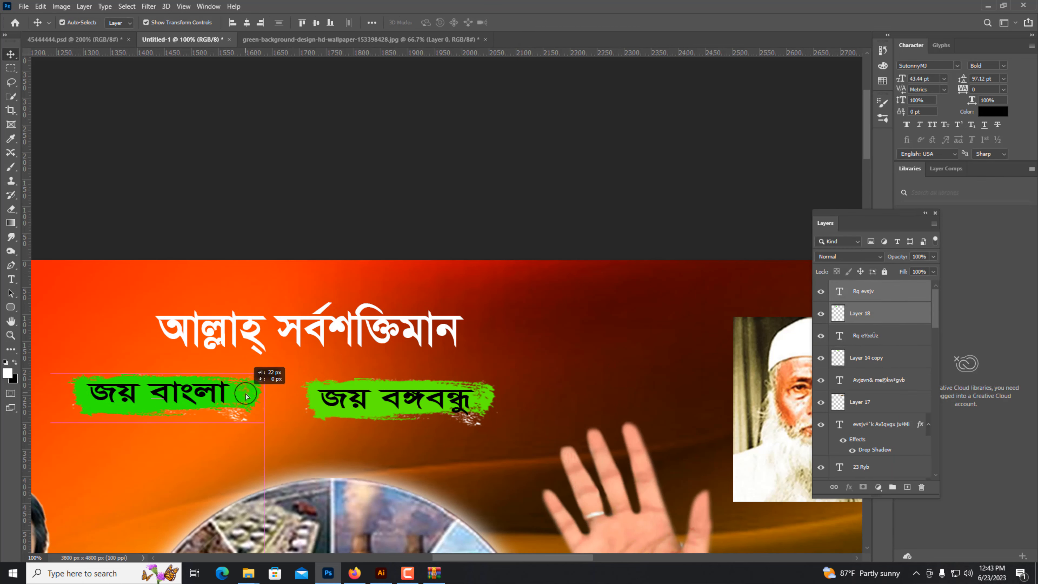
Align "জয় বঙ্গবন্ধু" level with "জয় বাংলা" and adjust the white line above so it sits centred over both slogans
key("ctrl+minus")
key("ctrl+plus")
left_click(404, 395)
left_click_drag(404, 395, 391, 390)
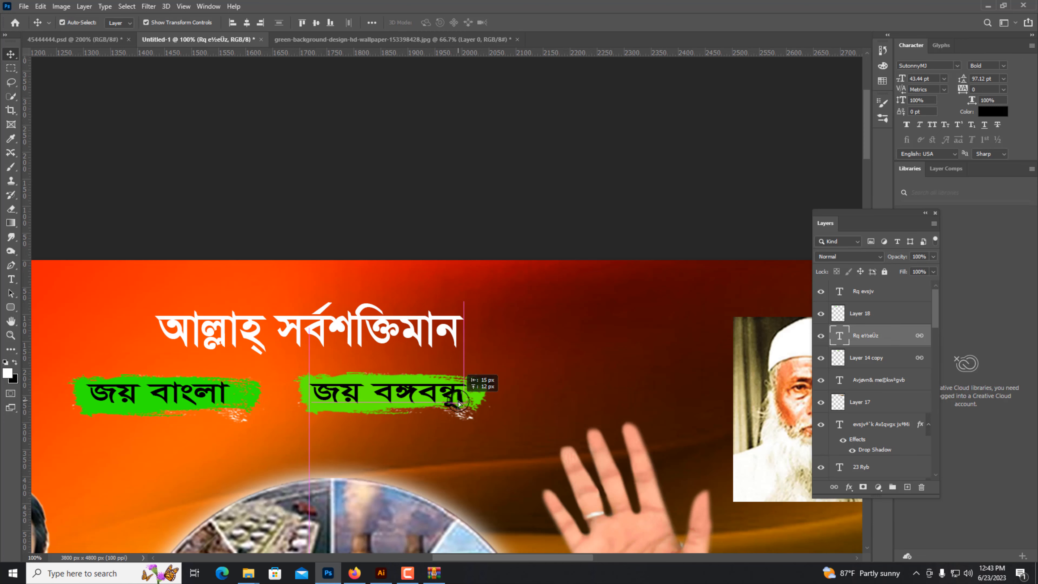
left_click_drag(378, 335, 354, 337)
left_click(345, 216)
Enlarge the suited man's portrait slightly in the poster's lower-left corner
key("ctrl+minus")
key("ctrl+minus")
key("ctrl+minus")
key("ctrl+minus")
key("ctrl+minus")
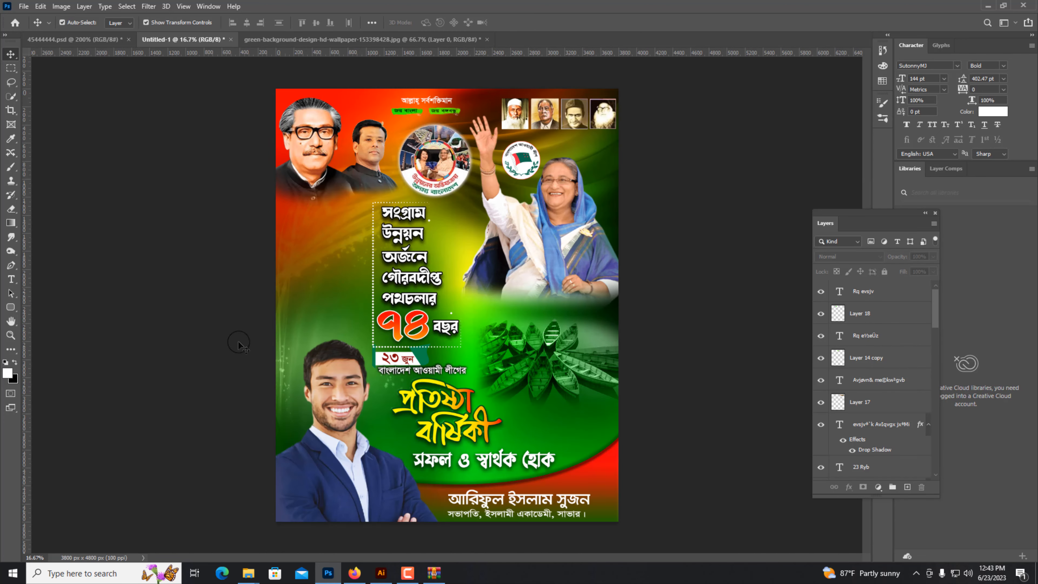
left_click(322, 393, "ctrl")
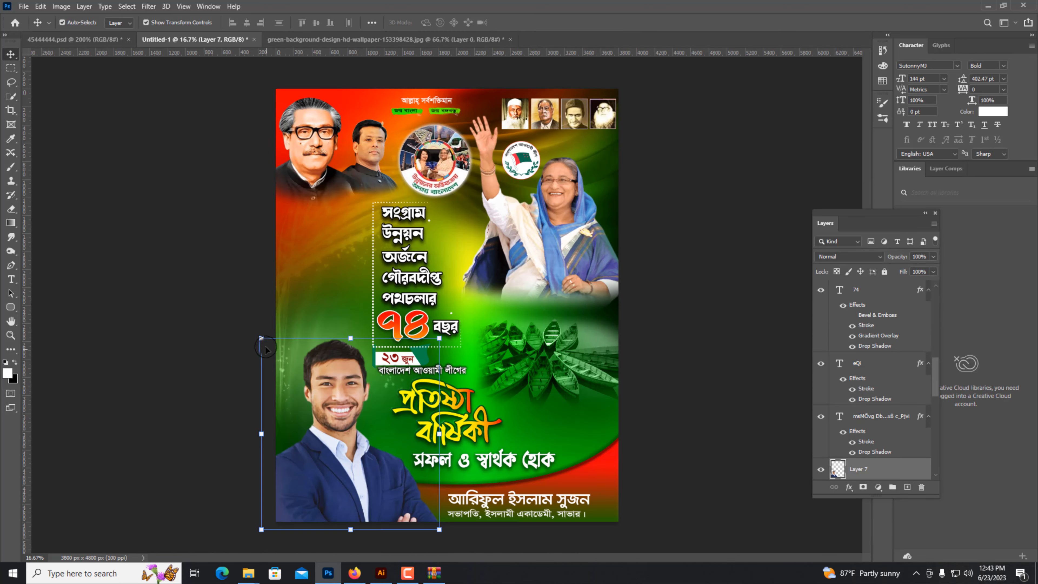
left_click_drag(261, 338, 259, 339)
key("Return")
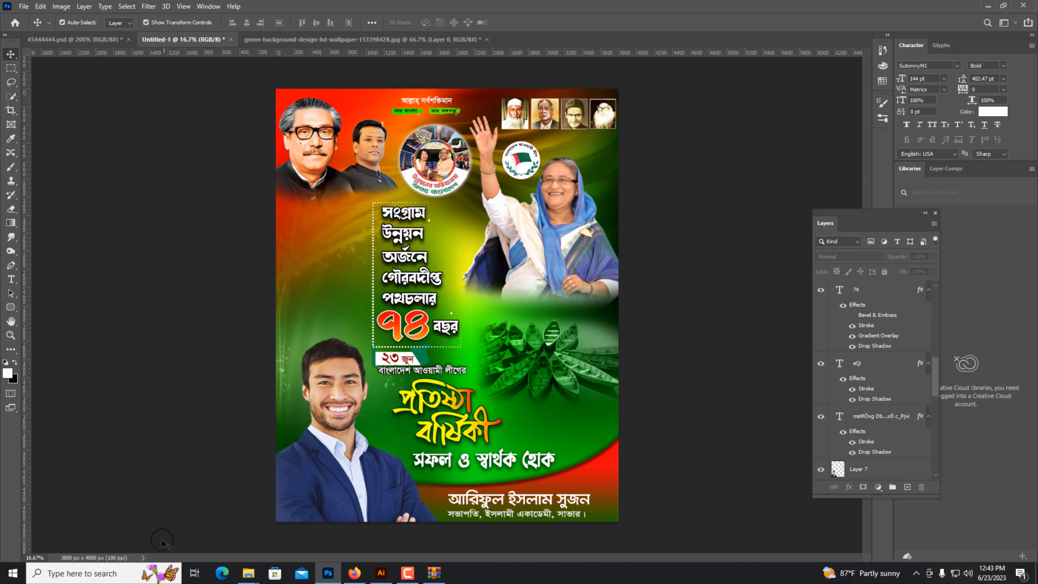
Move the green boats picture up and enlarge it beneath the waving leader
left_click(538, 264, "ctrl")
left_click_drag(554, 361, 554, 347)
left_click_drag(654, 399, 673, 409)
key("Return")
left_click(221, 288)
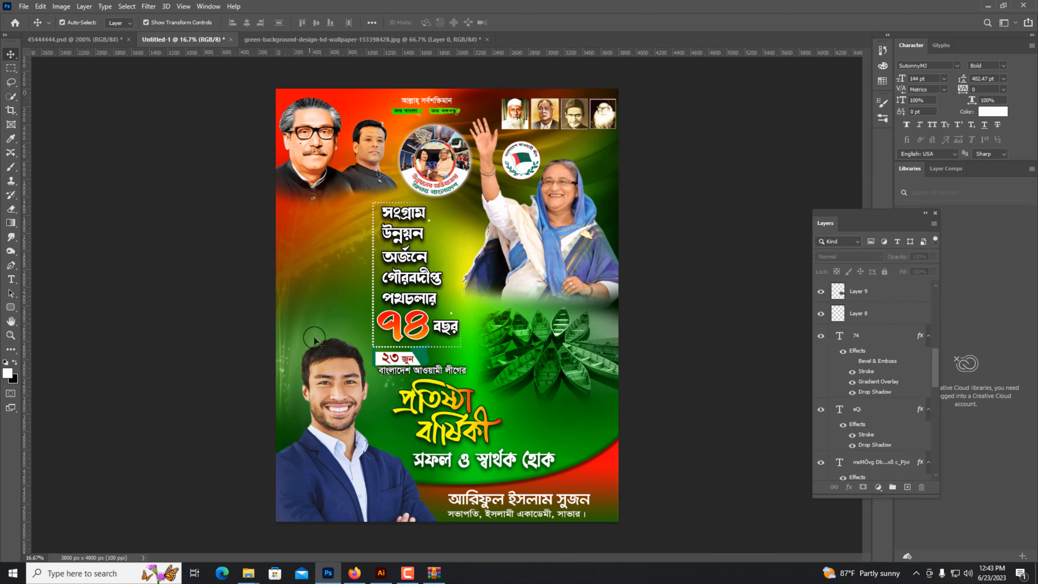
Stamp white light rays on a new layer above Layer 1 with Free Sunshine brush 16 at 2500 px, angled 50°
left_click(558, 431)
scroll(862, 464, "down", 4)
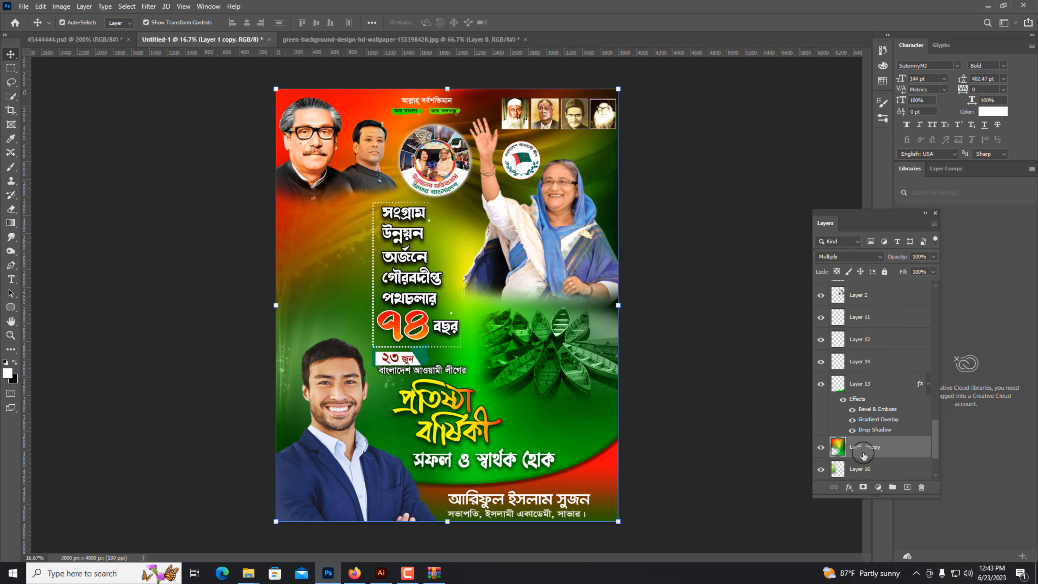
left_click(907, 487)
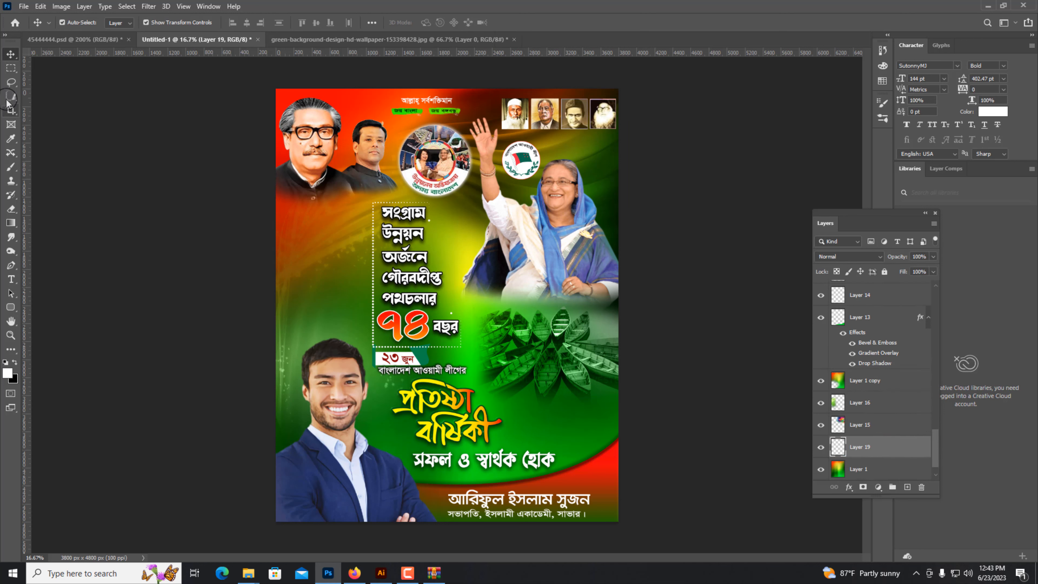
left_click(11, 167)
right_click(448, 212)
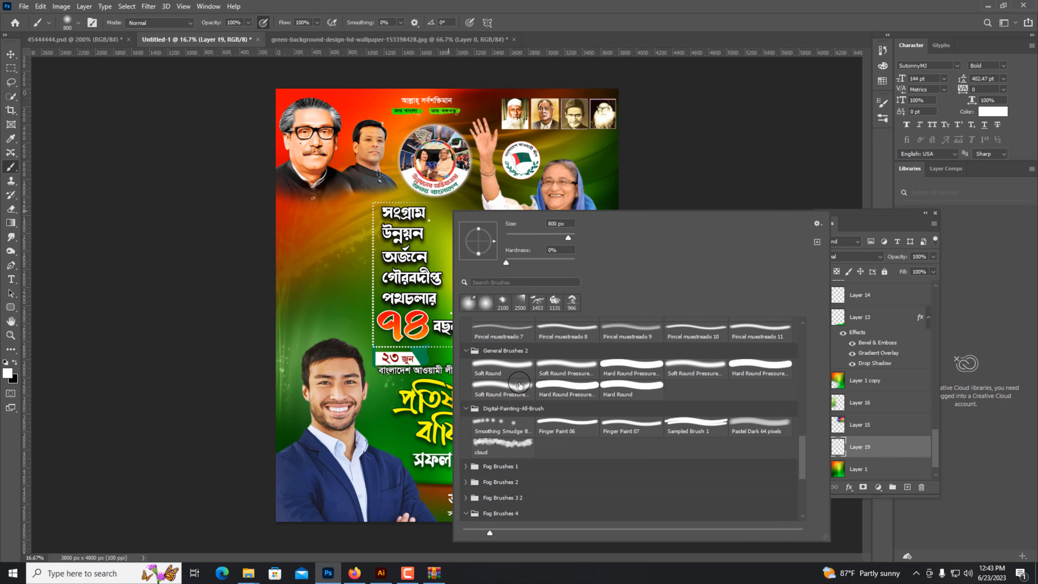
scroll(500, 425, "down", 1)
scroll(547, 436, "up", 5)
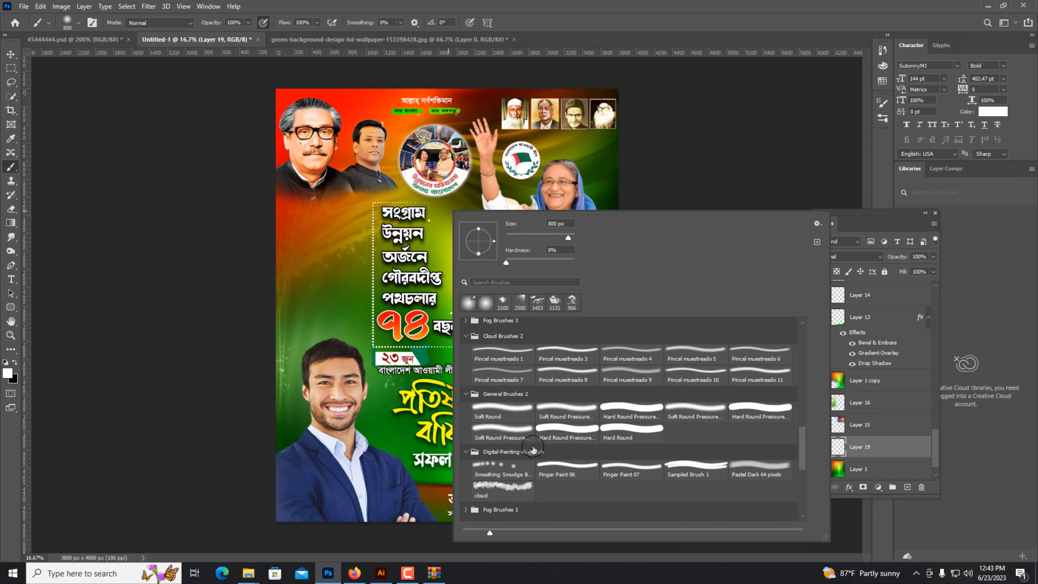
scroll(526, 443, "up", 4)
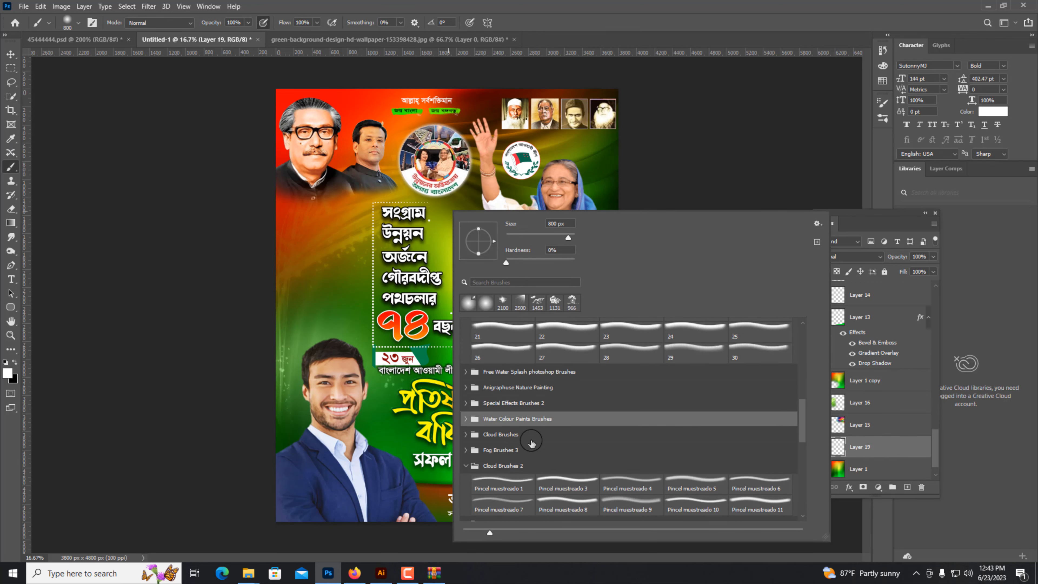
left_click(510, 364)
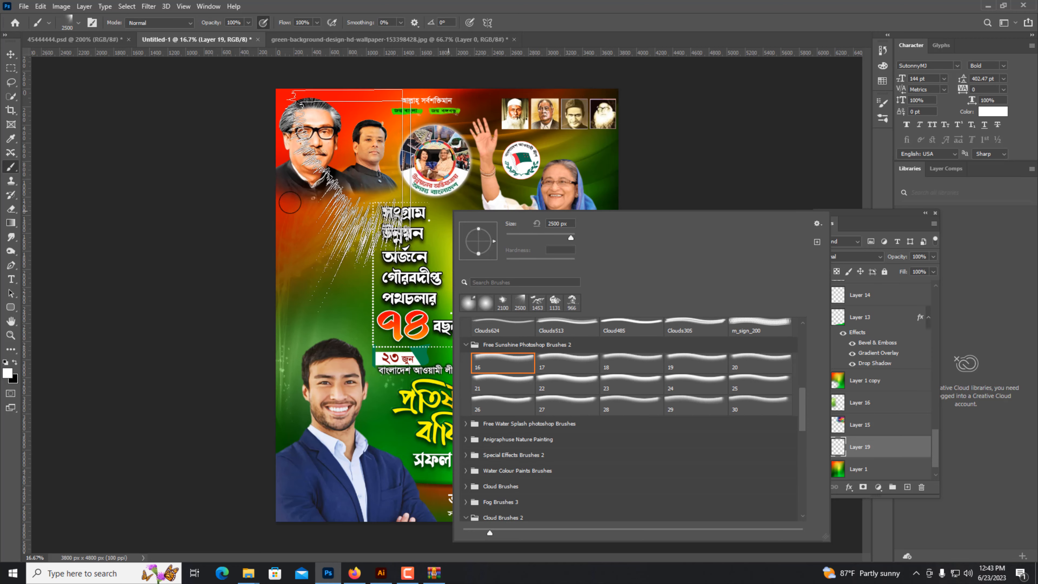
key("Return")
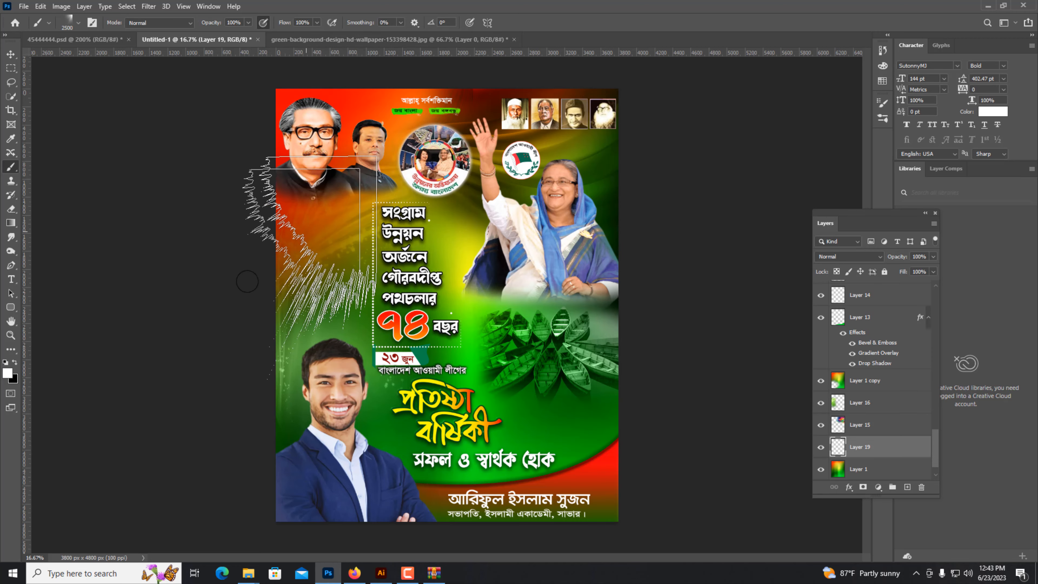
right_click(317, 224)
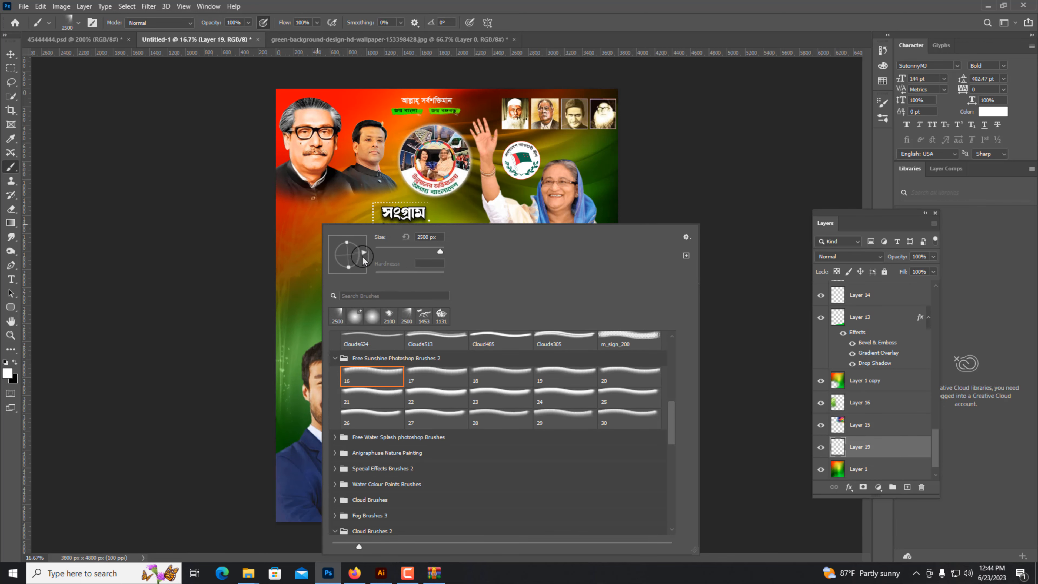
left_click(305, 184)
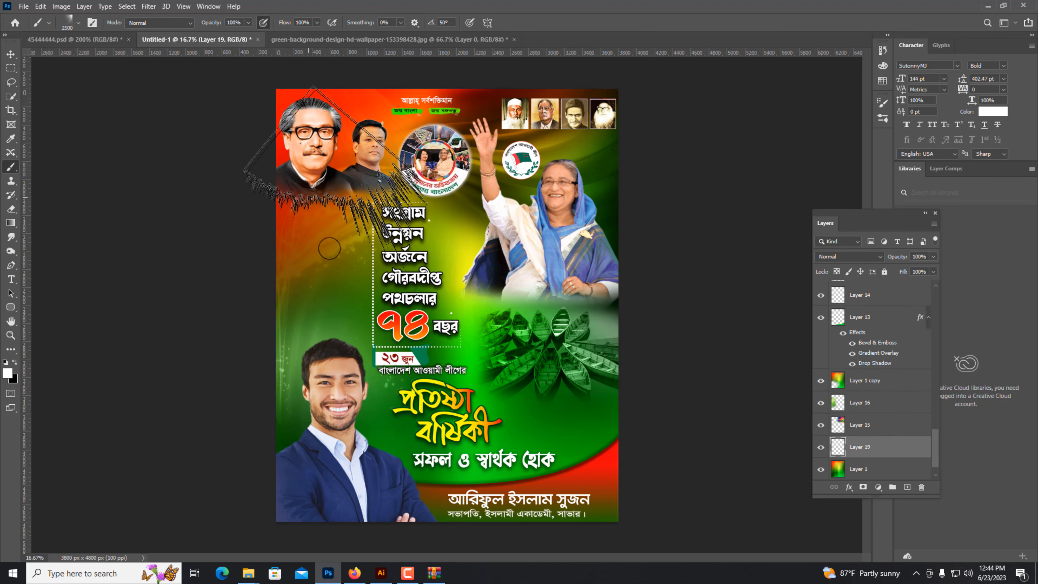
Bring the light-rays layer to the front and position it so the rays fan out from the poster's upper-left corner
left_click(10, 53)
key("ctrl+shift+bracketright")
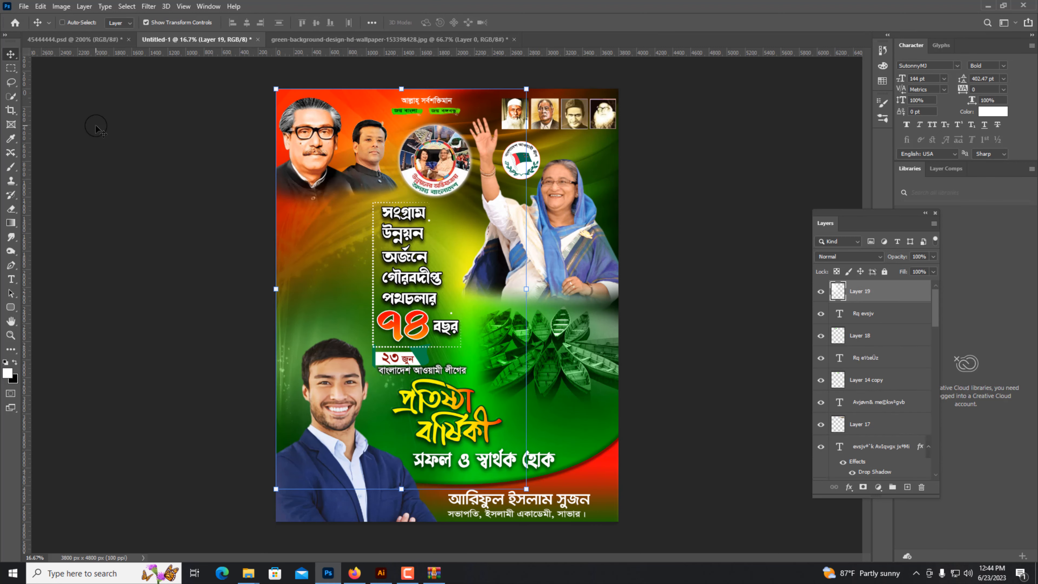
key("ctrl+plus")
left_click_drag(297, 191, 243, 178)
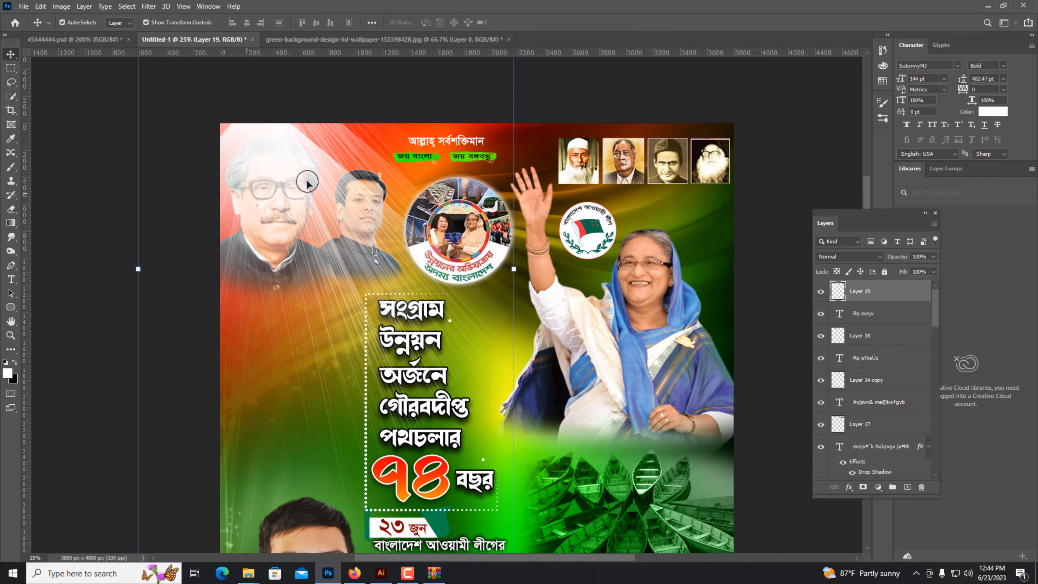
left_click_drag(307, 174, 294, 162)
Set the light-rays layer's blend mode to Overlay
left_click(834, 256)
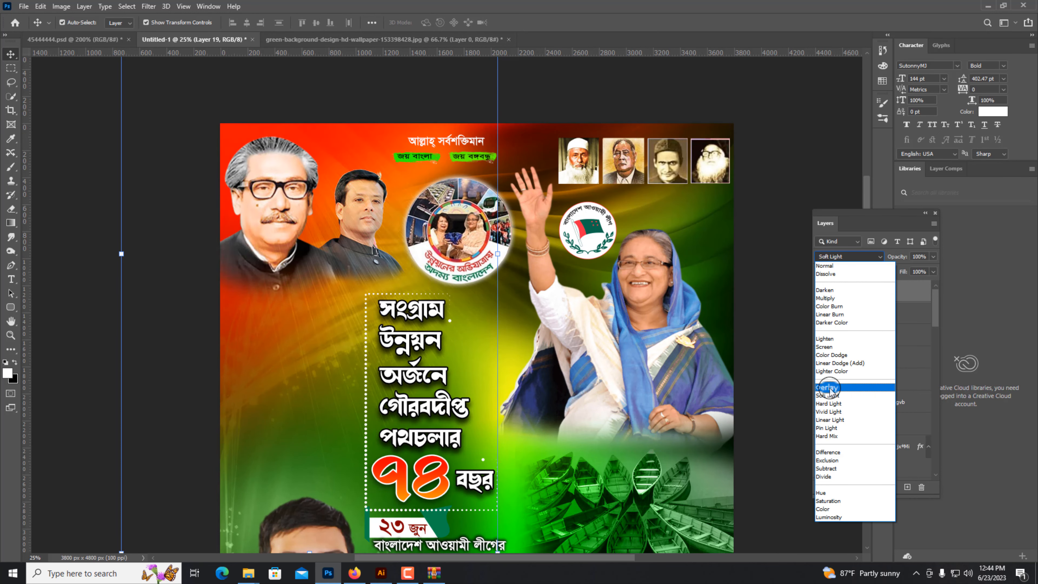
left_click(824, 387)
left_click(158, 294)
Bring the two portraits in the poster's upper-left corner to the front, above the light rays
left_click(265, 247)
right_click(275, 245)
left_click(298, 250)
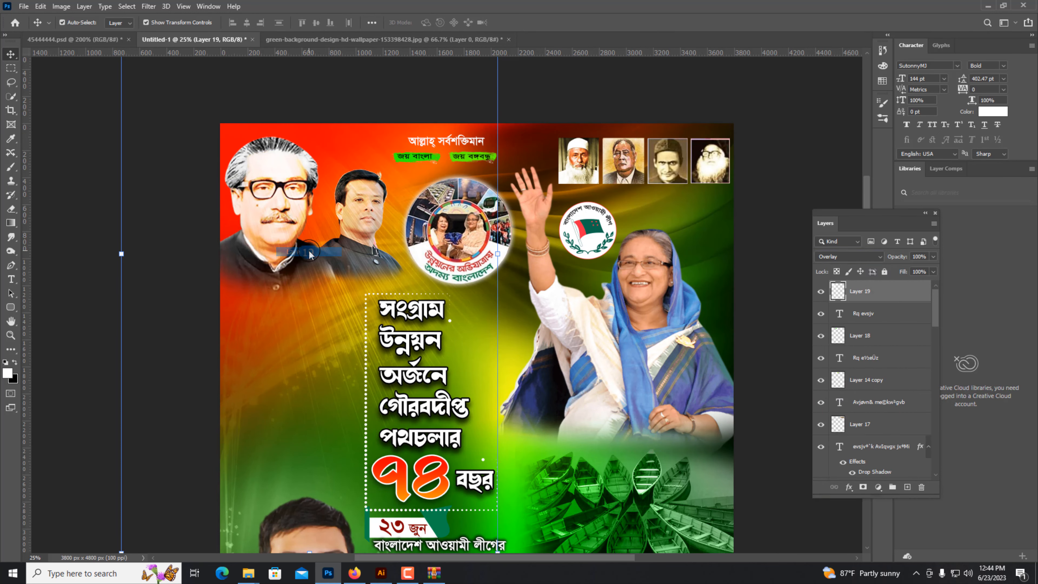
right_click(289, 203)
left_click(287, 189)
right_click(289, 181)
left_click(298, 203)
key("ctrl+shift+]")
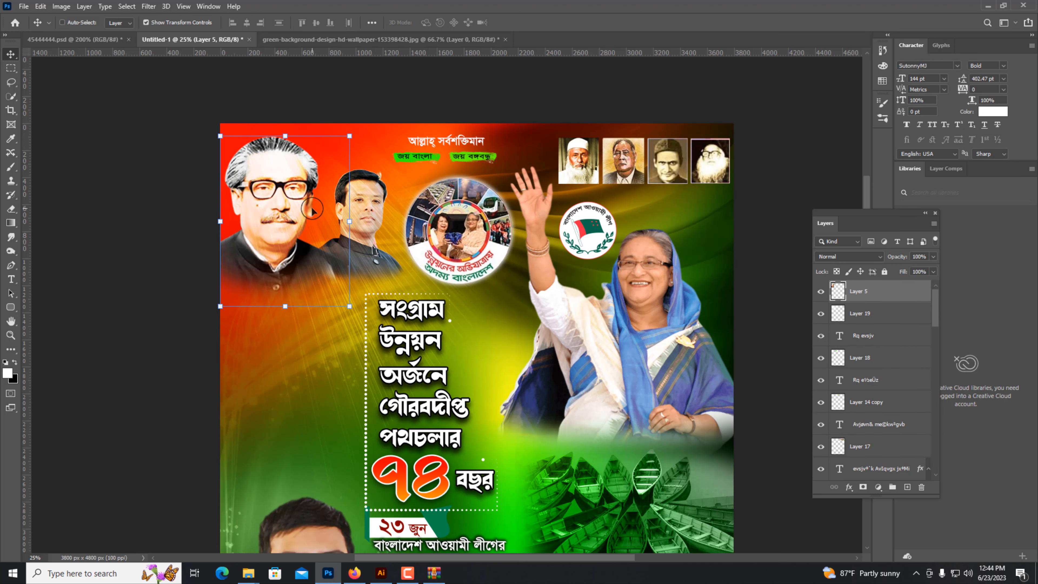
left_click(366, 218)
right_click(365, 218)
left_click(388, 233)
key("ctrl+shift+]")
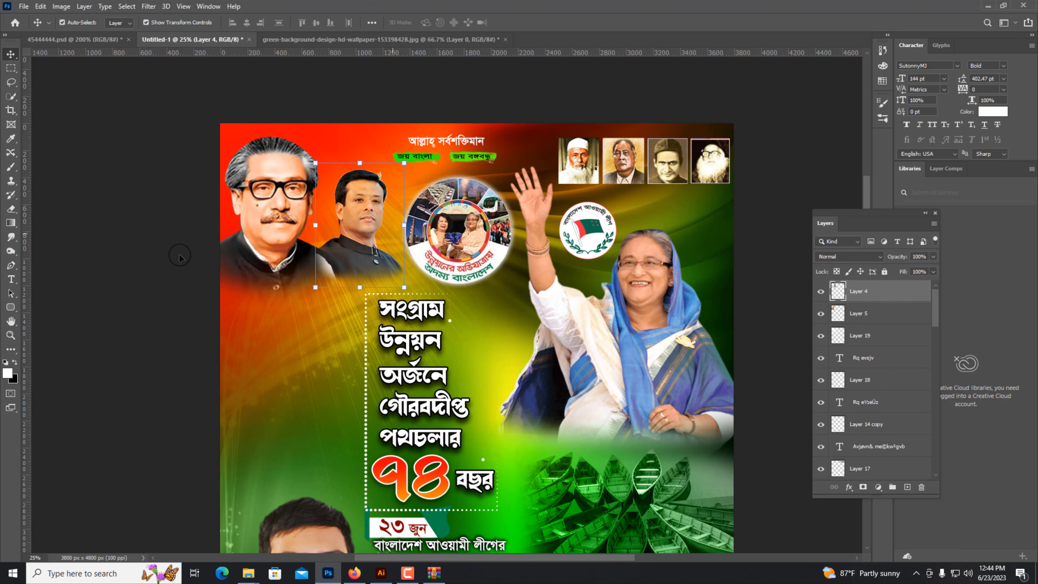
Scale the light-rays layer up to about 114% toward the poster's centre
left_click(125, 265)
key("ctrl+minus")
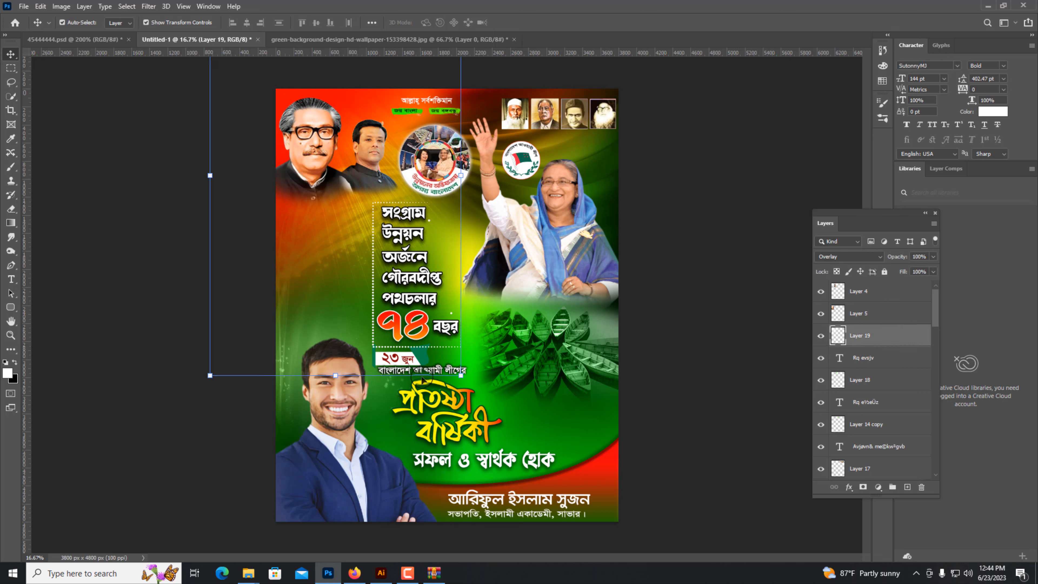
left_click_drag(453, 378, 492, 443)
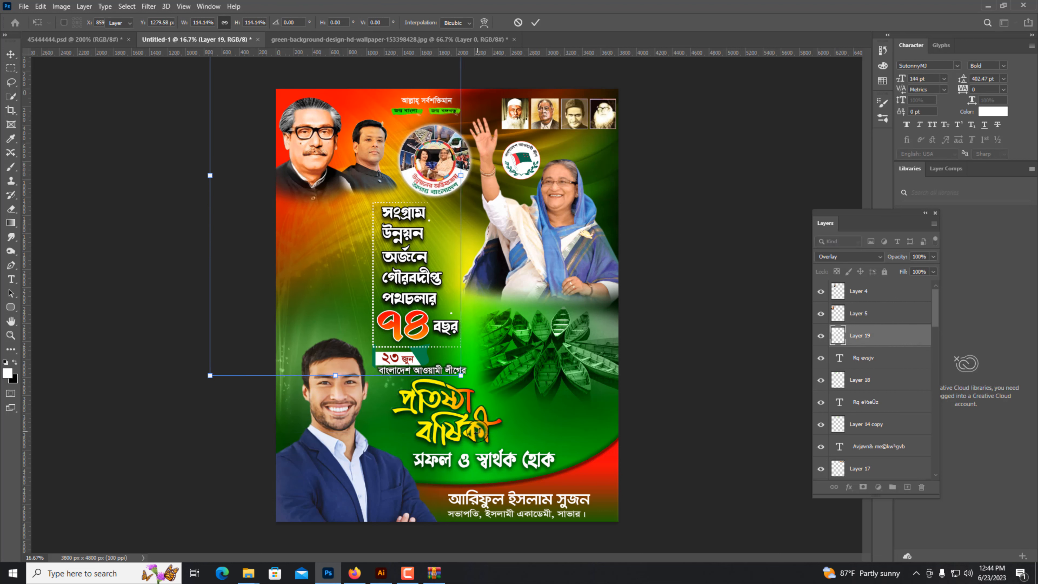
key("Return")
Duplicate the light-rays layer and shift the copy toward the poster's left edge
key("ctrl+j")
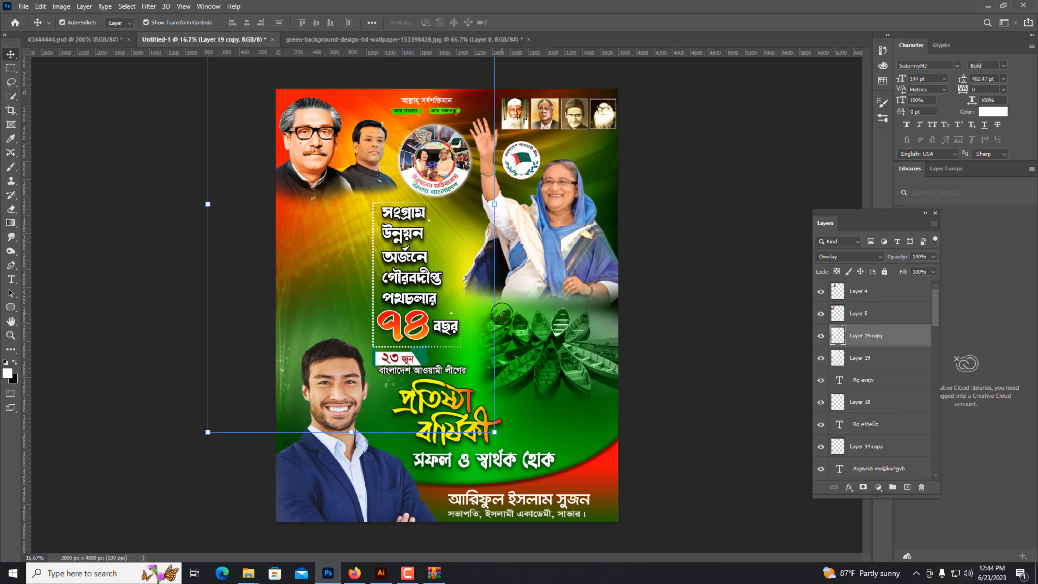
left_click_drag(369, 250, 307, 262)
key("ctrl+plus")
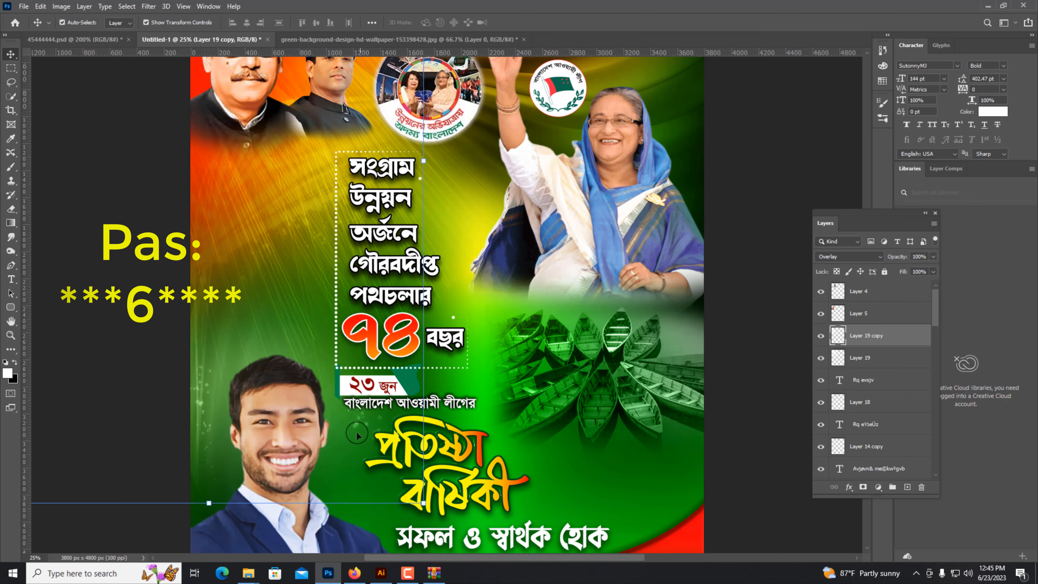
left_click(18, 210)
key("ctrl+minus")
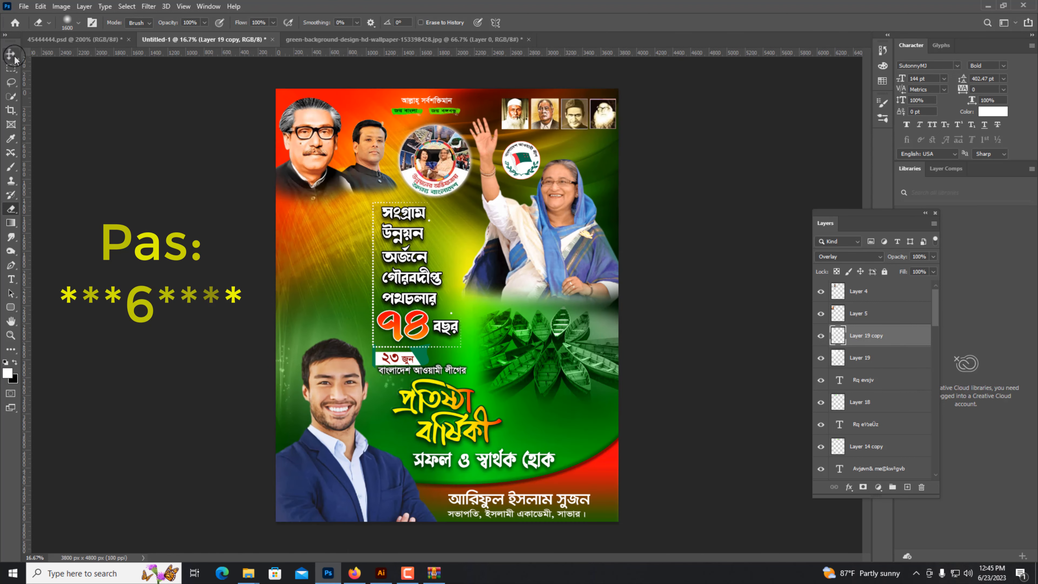
left_click(12, 56)
Select the whole canvas and crop the image to it, trimming the artwork that extends beyond the edges
left_click(255, 260)
key("ctrl+a")
left_click(61, 6)
left_click(83, 119)
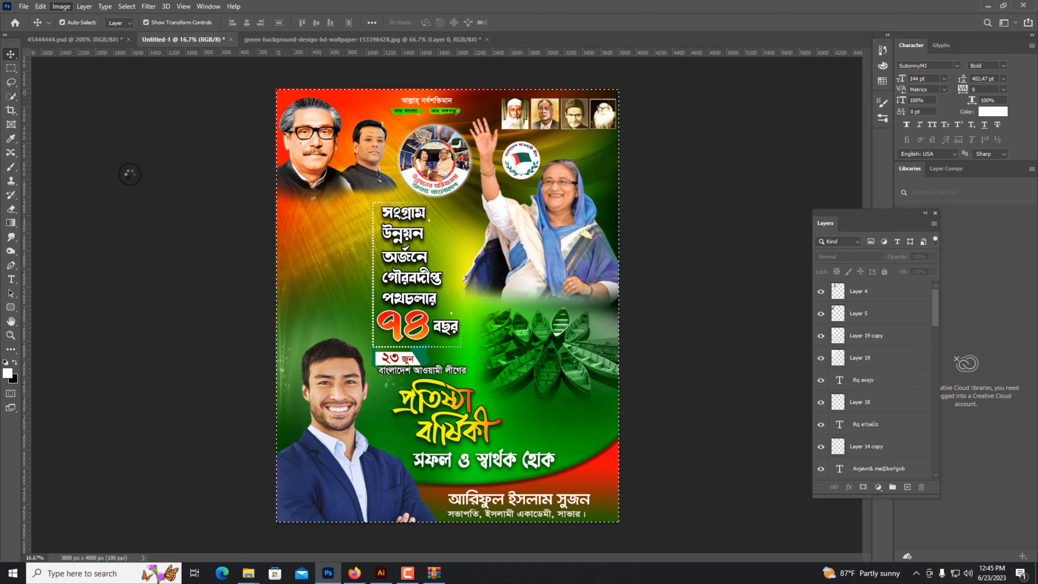
Stretch the curved red-green footer vertically to about 112%, extending it slightly past the poster's bottom edge
left_click(614, 489)
key("ctrl+t")
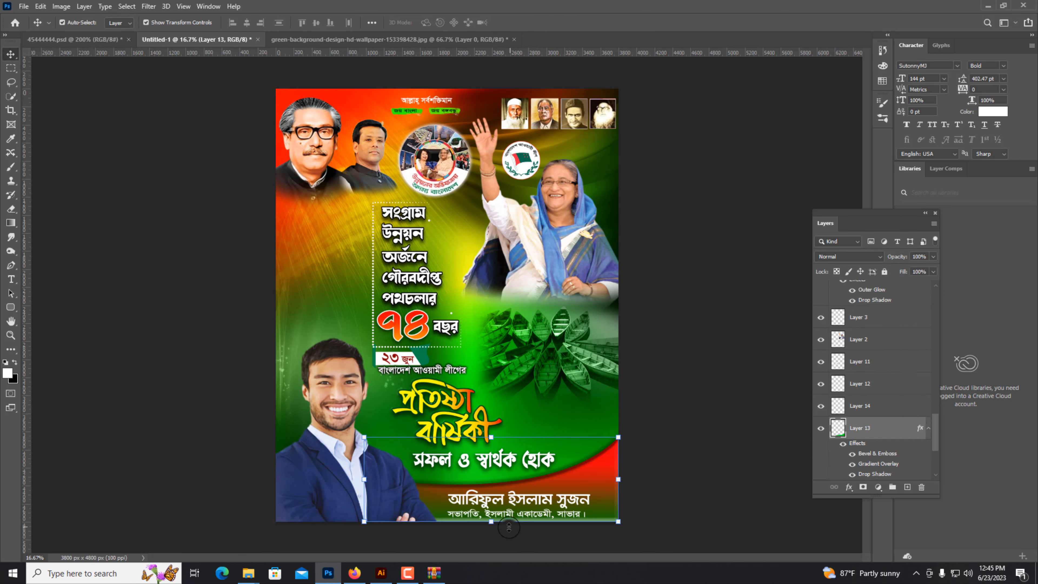
left_click_drag(491, 521, 497, 530)
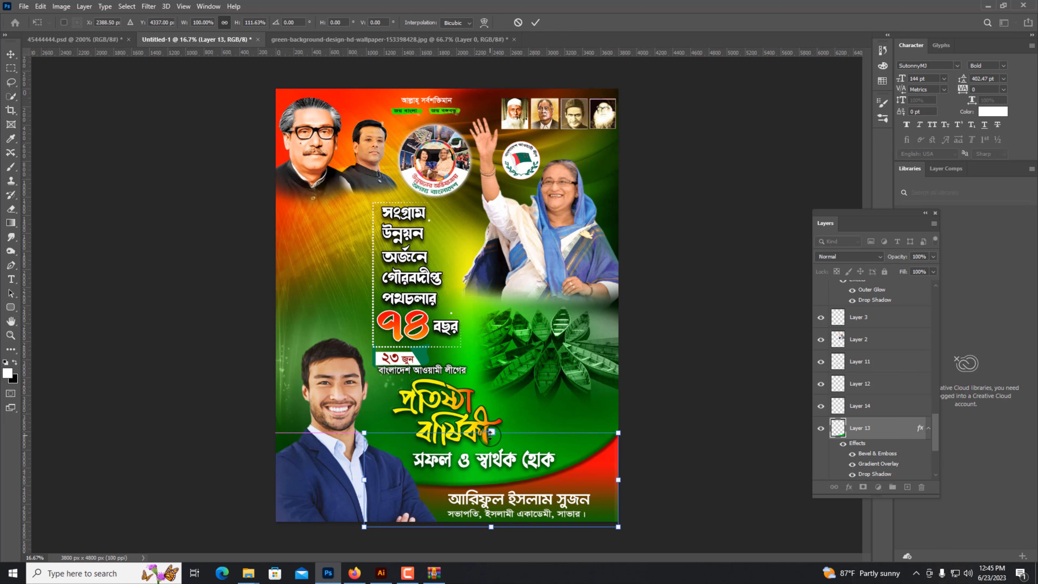
left_click(170, 452)
Add a new layer above the curved footer and browse the Free Sunshine brushes
left_click(615, 478)
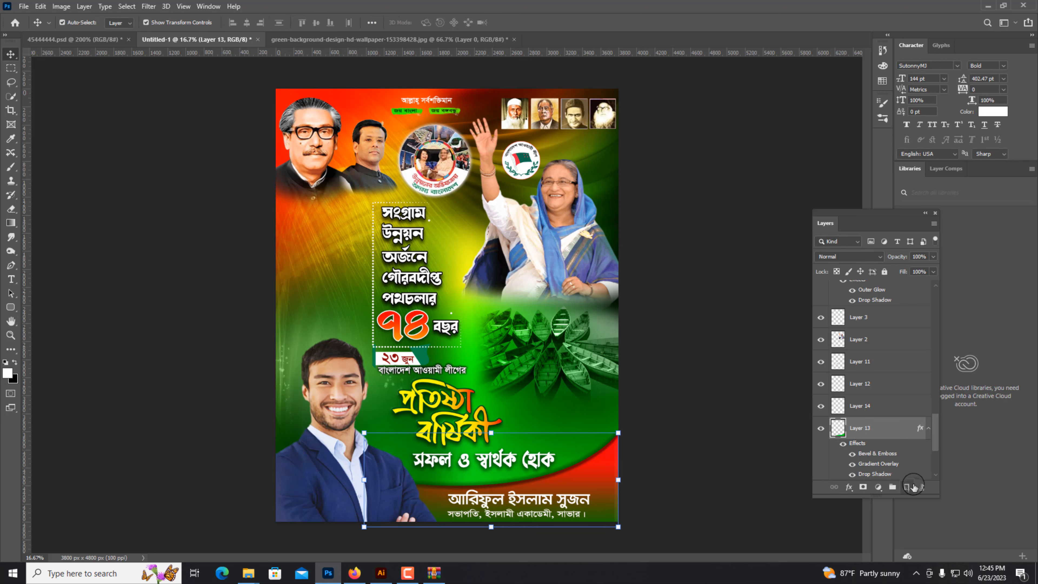
left_click(12, 168)
right_click(310, 206)
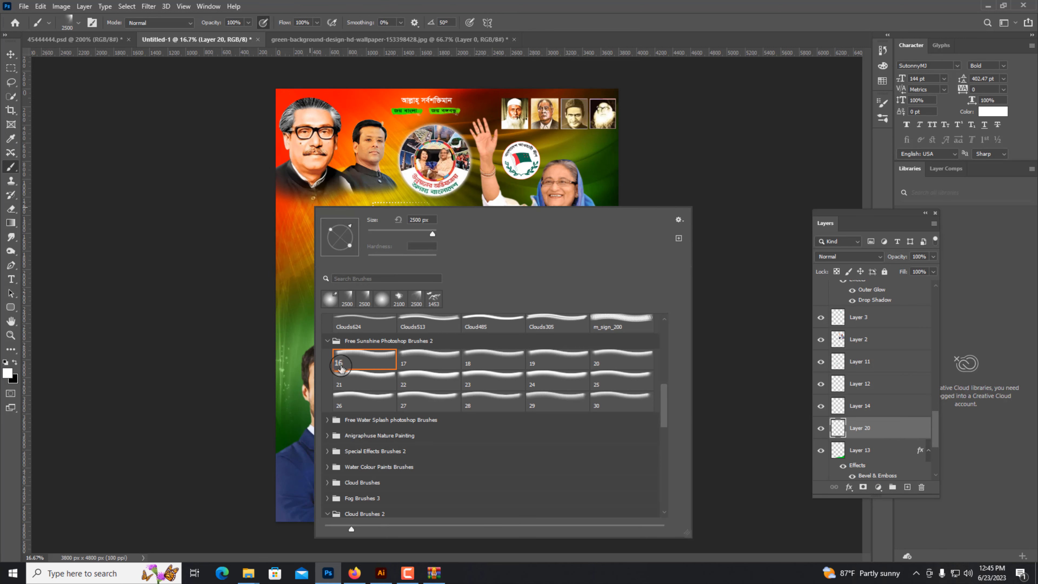
scroll(386, 440, "down", 1)
key("e")
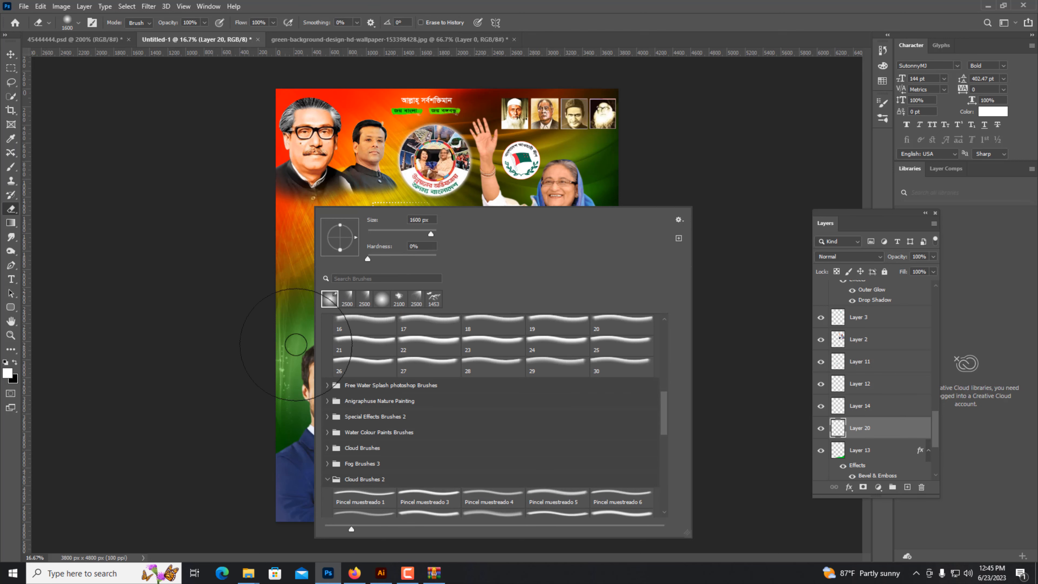
left_click(226, 354)
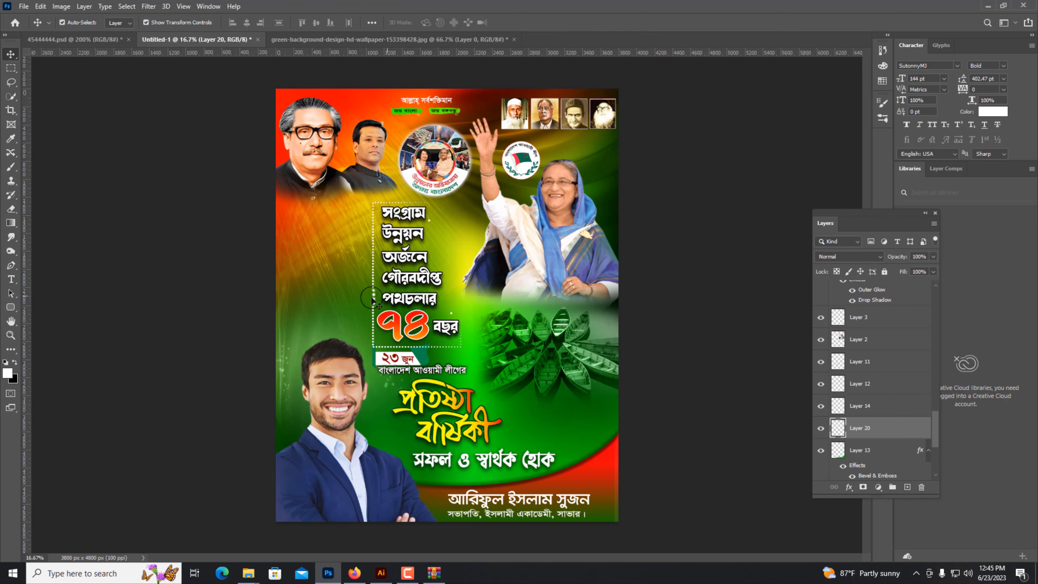
left_click(124, 351)
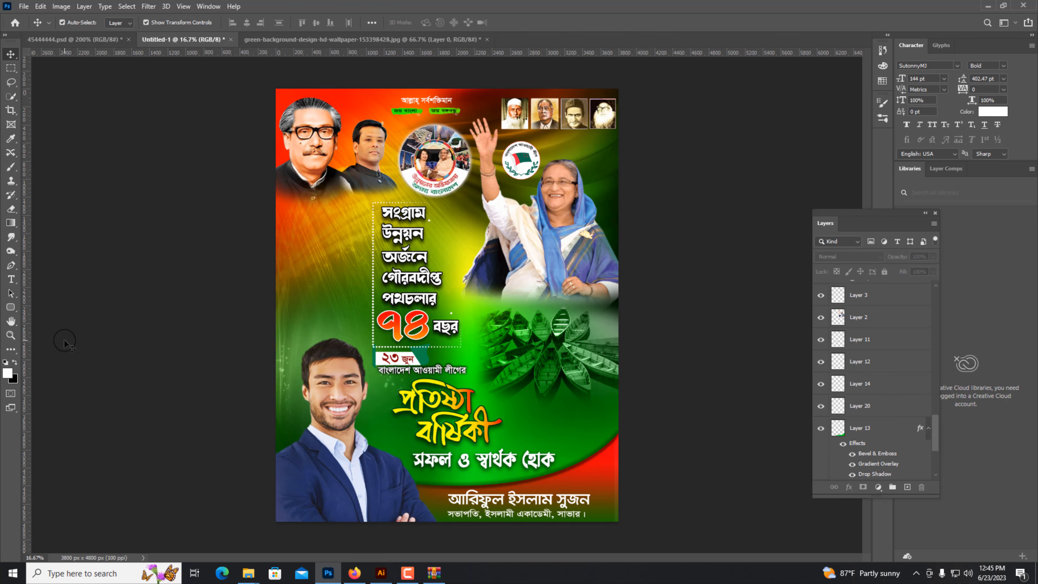
key("ctrl+minus")
key("ctrl+plus")
key("ctrl+s")
left_click(739, 117)
key("ctrl+s")
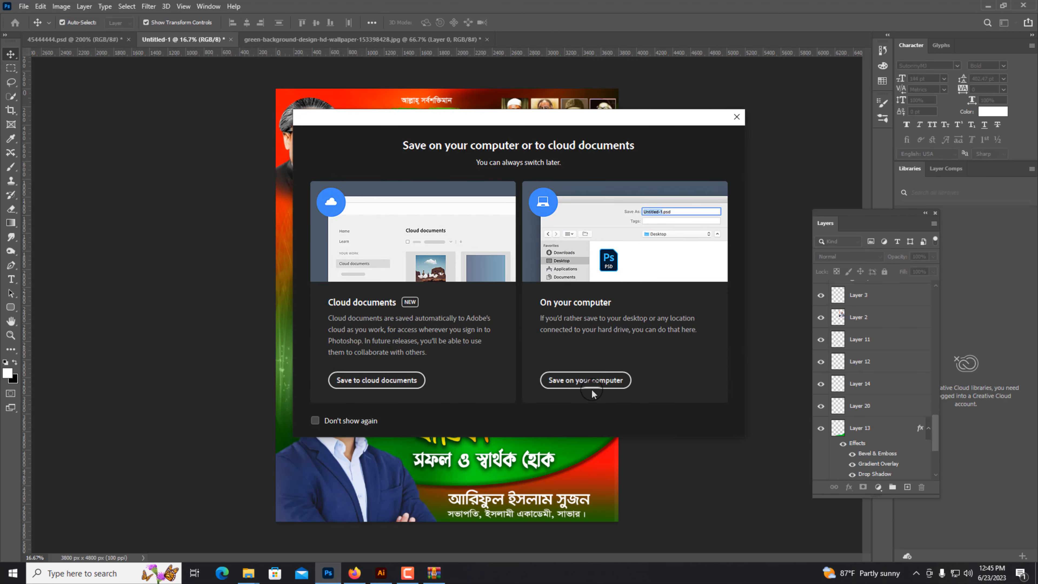
left_click(586, 380)
scroll(89, 299, "down", 2)
left_click(61, 369)
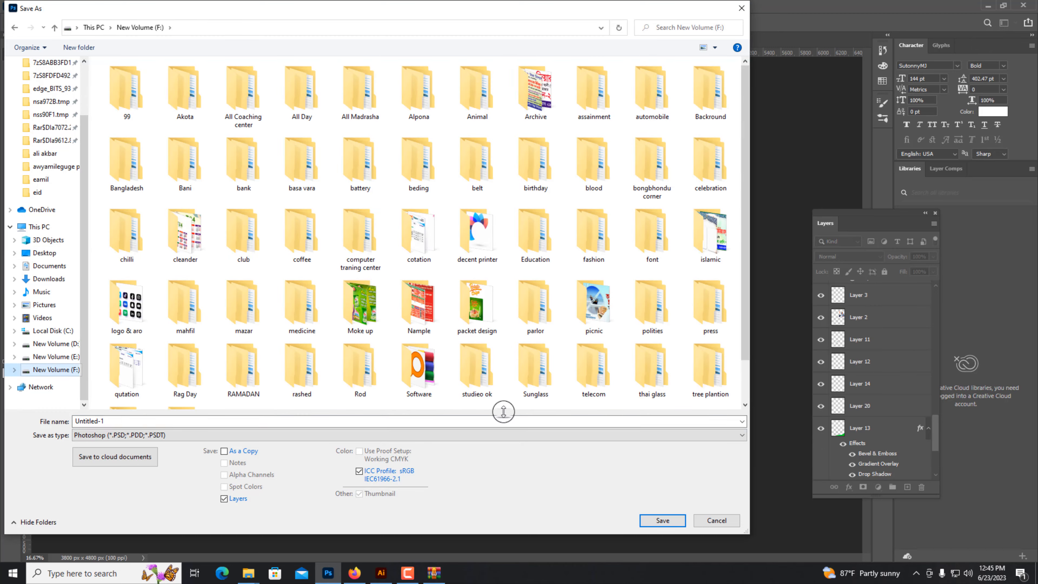
left_click(711, 517)
Save the poster as a layered Photoshop file named 01 in the Desktop folder eamil
key("ctrl+s")
left_click(572, 380)
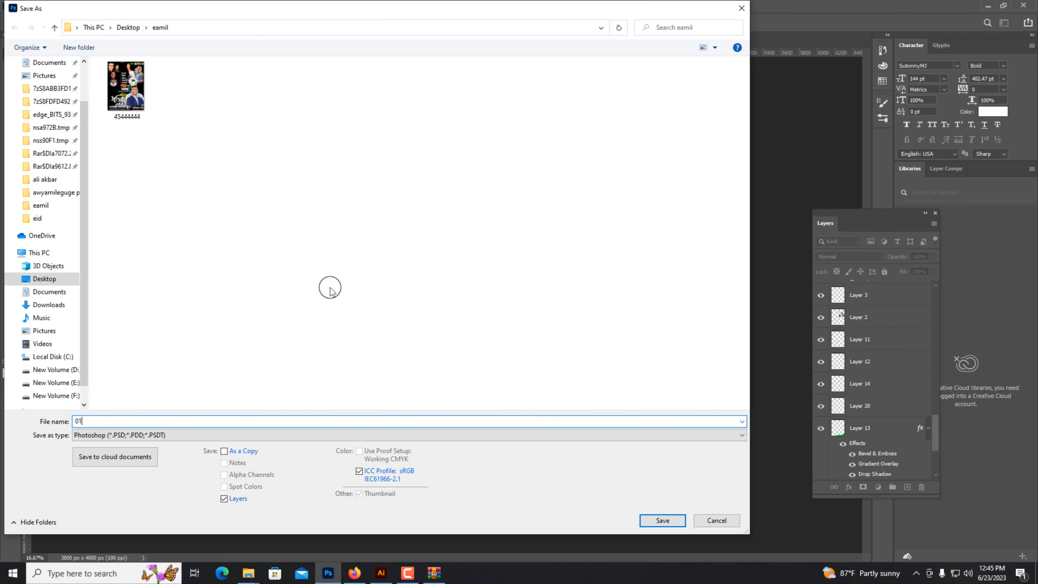
key("Return")
Fill the bright green brush stroke behind the slogan জয় বাংলা with a very dark green
key("ctrl+plus")
left_click_drag(178, 181, 125, 487)
key("ctrl+plus")
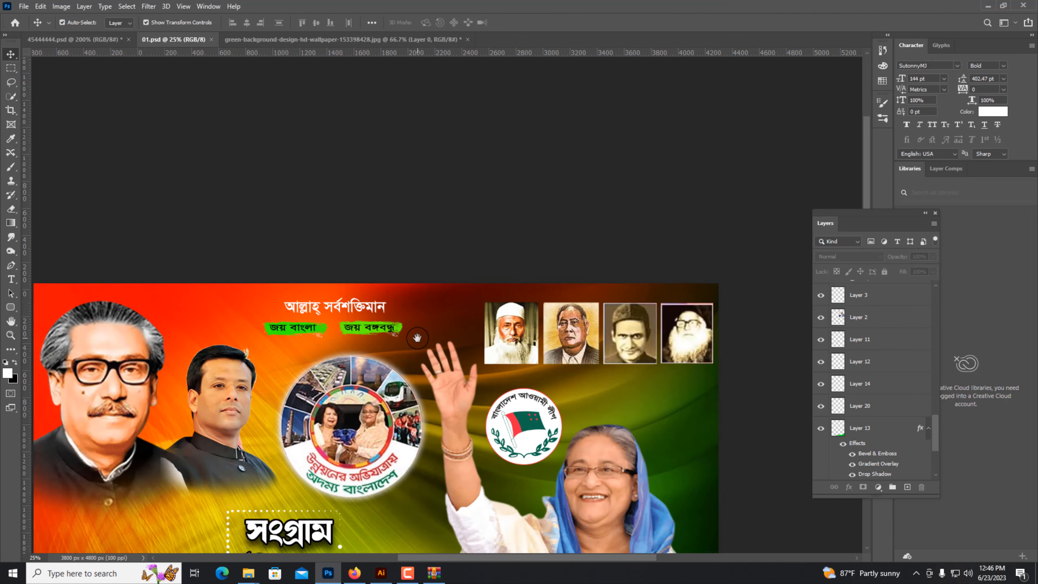
key("ctrl+plus")
left_click_drag(333, 338, 457, 343)
key("ctrl+plus")
key("ctrl+plus")
left_click(436, 357)
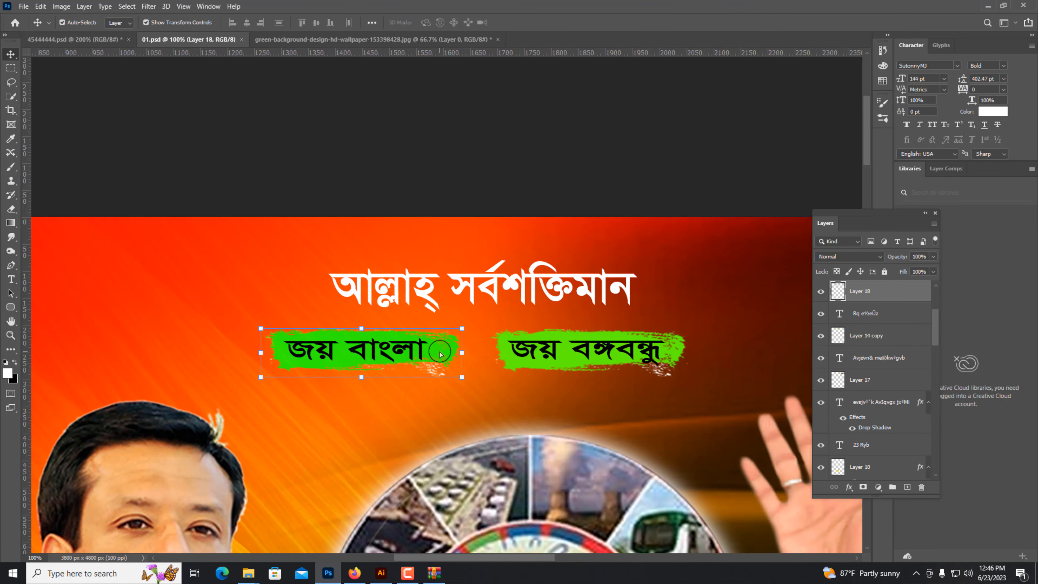
left_click(7, 370)
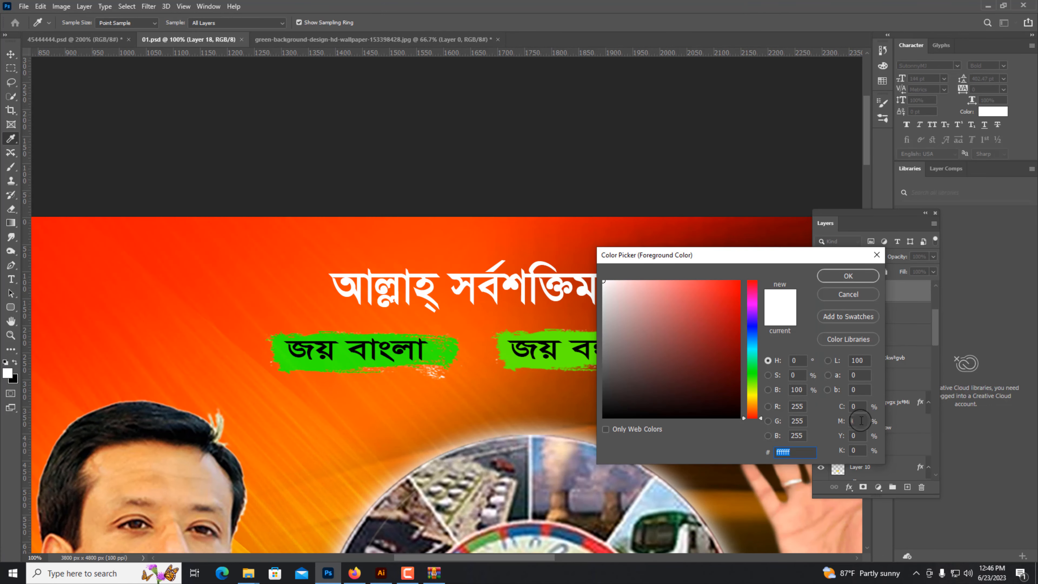
left_click_drag(763, 403, 760, 378)
left_click(738, 390)
key("Return")
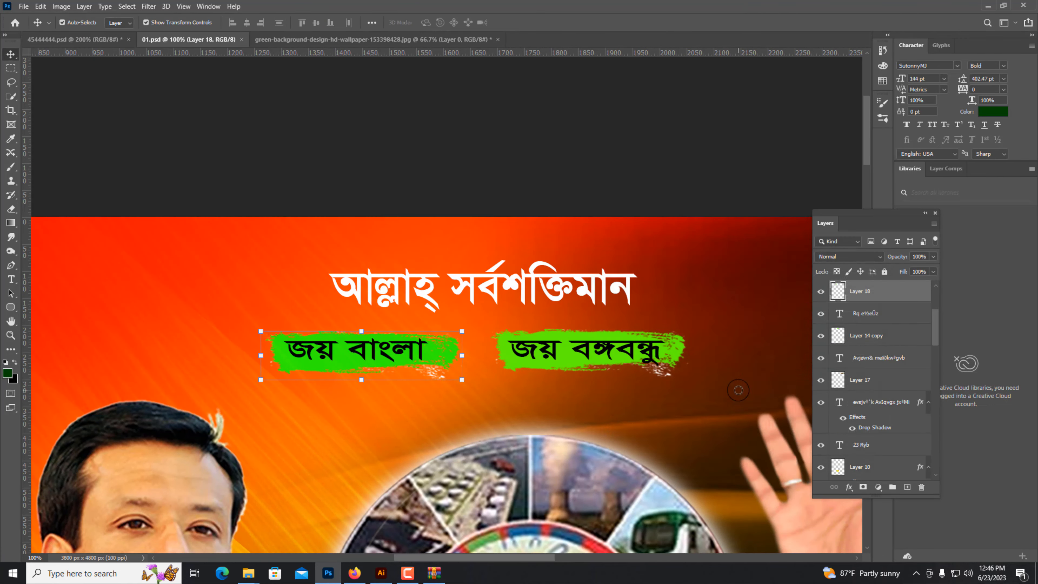
key("ctrl+shift+BackSpace")
Fill the brush stroke behind the slogan জয় বঙ্গবন্ধু with the same dark green
key("ctrl+plus")
left_click_drag(73, 356, 37, 339)
key("Return")
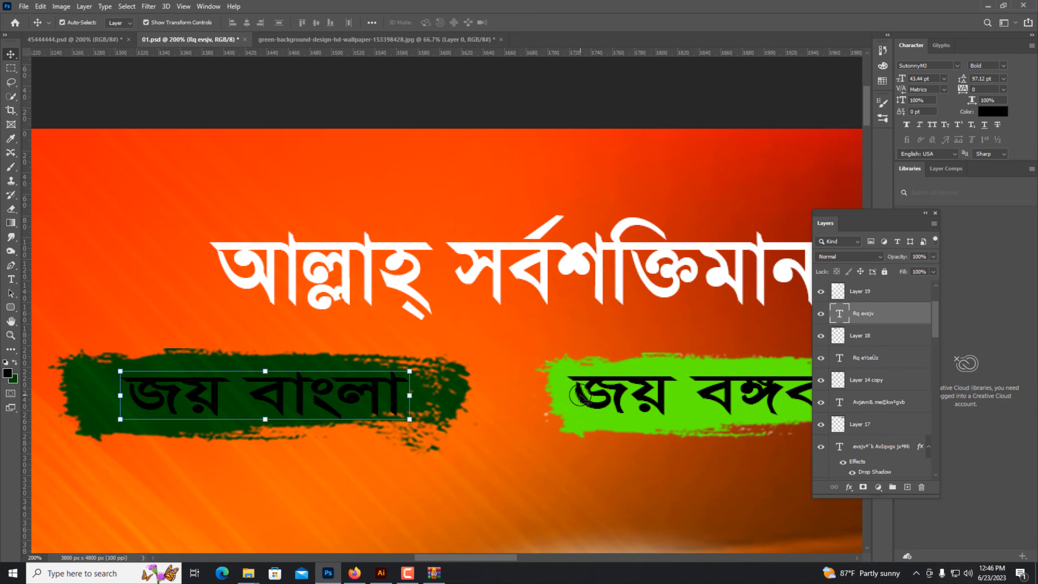
left_click(546, 408, "ctrl")
left_click(630, 365, "ctrl")
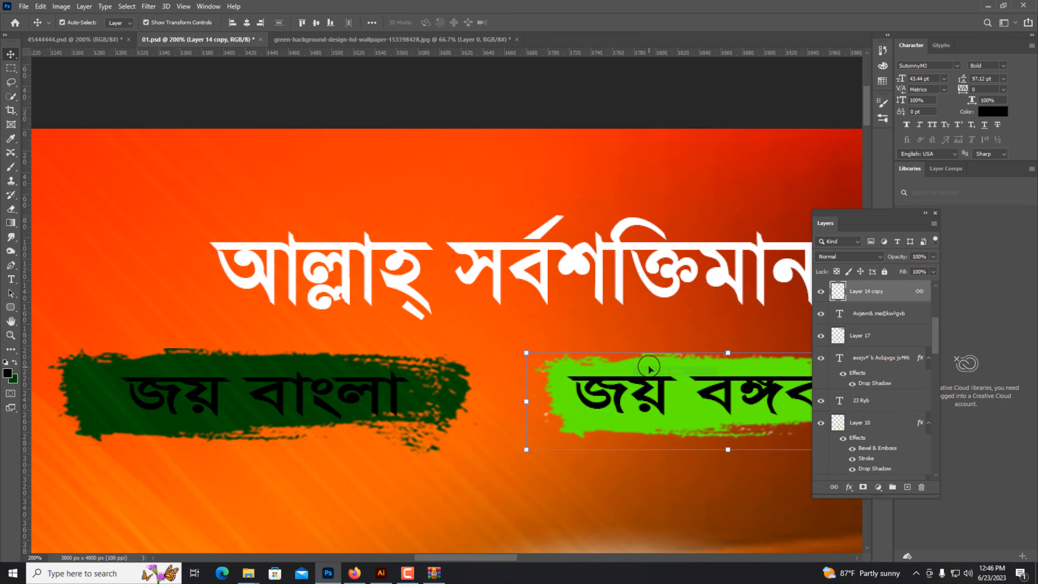
key("ctrl+shift+BackSpace")
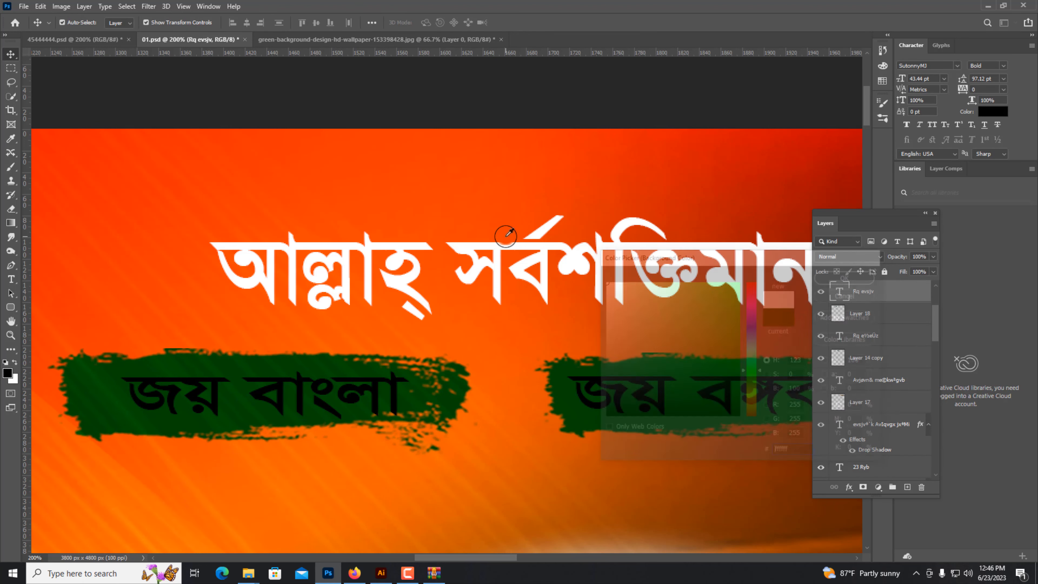
Recolor both black slogans on the brush strokes white, unlinking জয় বঙ্গবন্ধু from its brush stroke
left_click(666, 387)
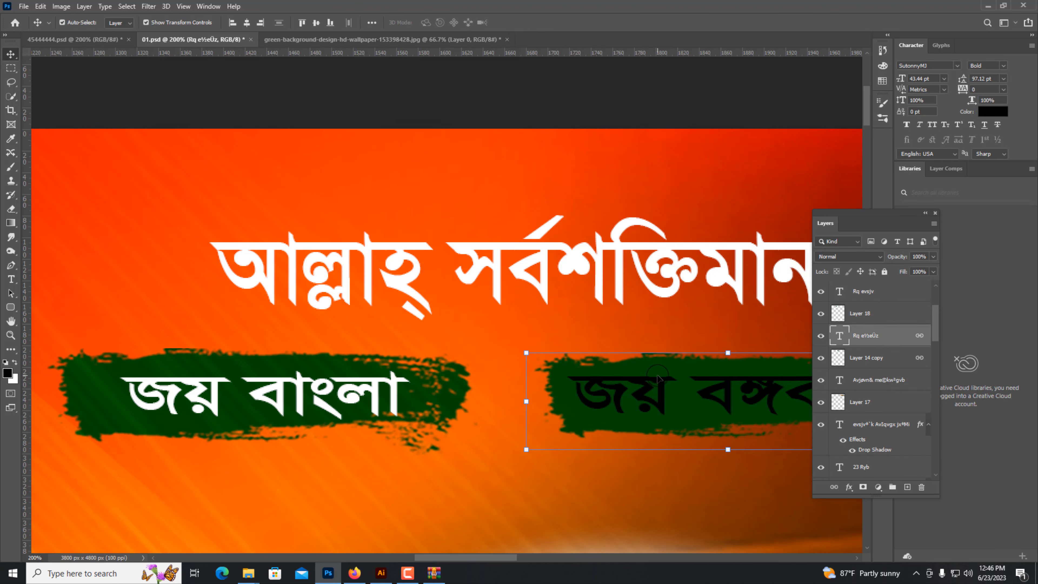
right_click(664, 378)
left_click_drag(645, 382, 649, 364)
key("ctrl+z")
right_click(619, 378)
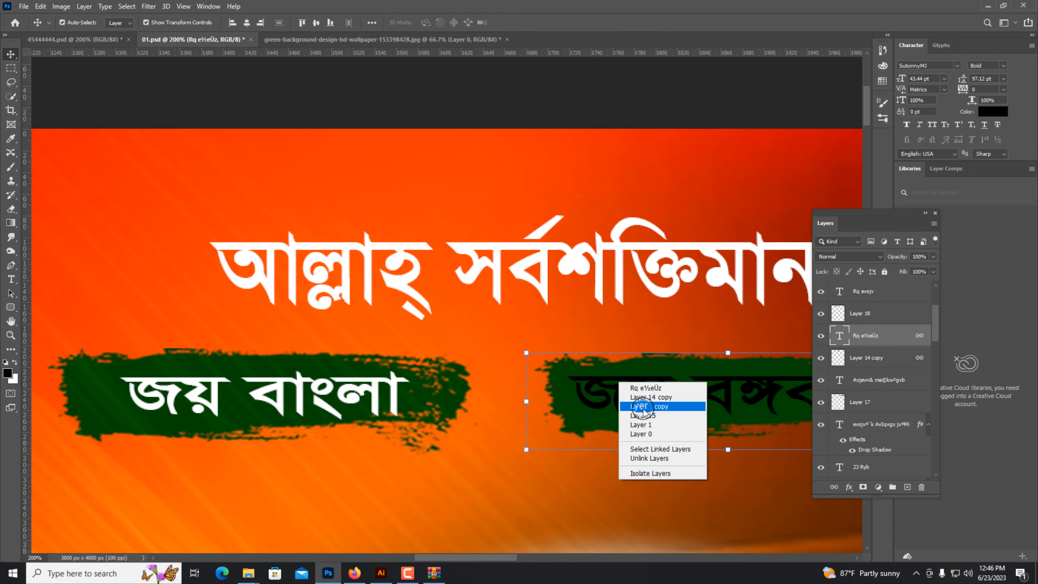
left_click(629, 383)
right_click(635, 382)
left_click(667, 460)
key("ctrl+BackSpace")
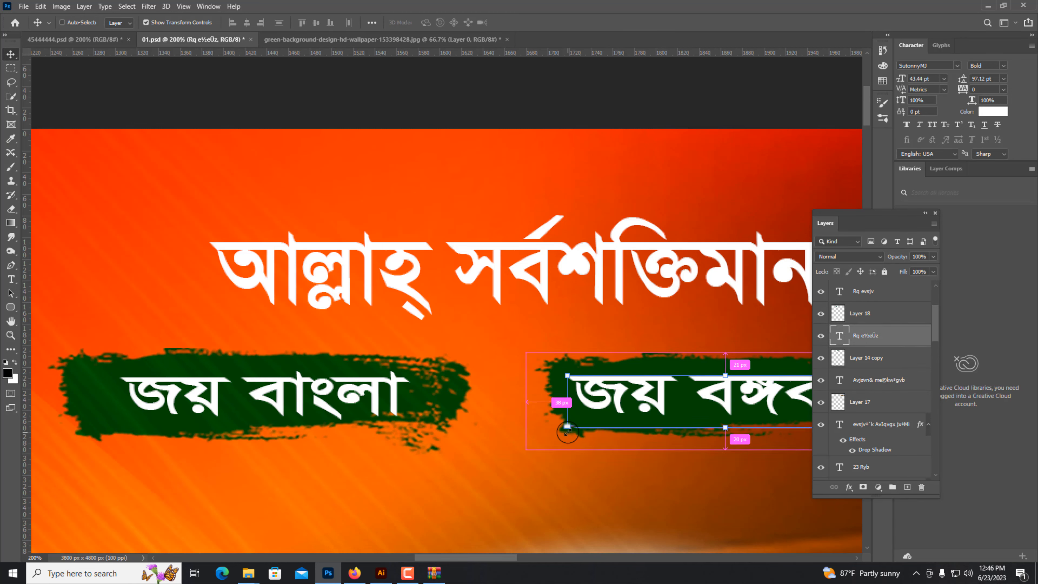
Delete the portraits of the waving woman, the man in glasses and the man in the blue suit
key("ctrl+minus")
key("ctrl+minus")
key("ctrl+minus")
key("ctrl+minus")
key("ctrl+minus")
key("ctrl+minus")
key("s")
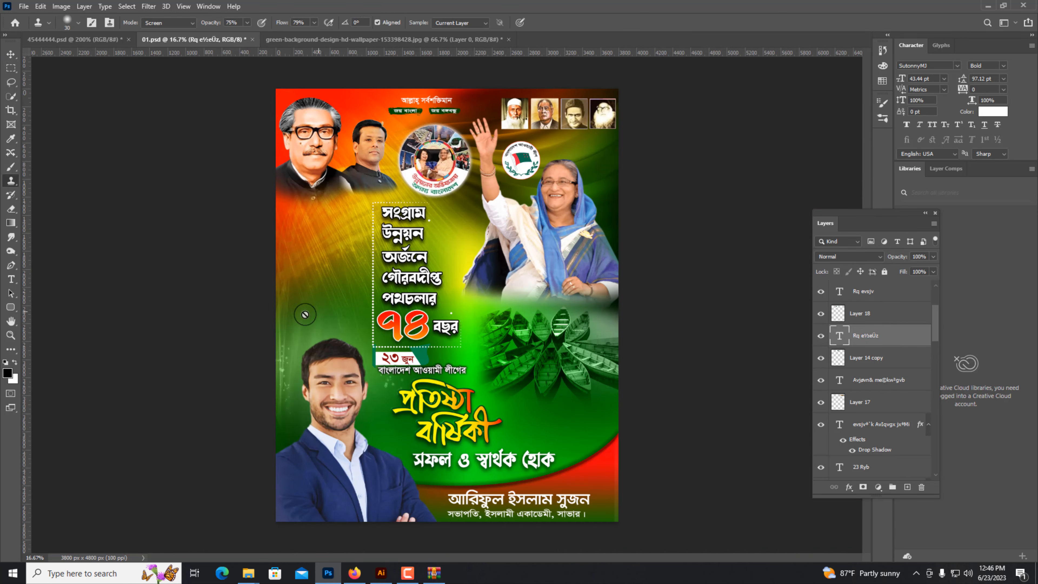
key("v")
left_click(580, 239)
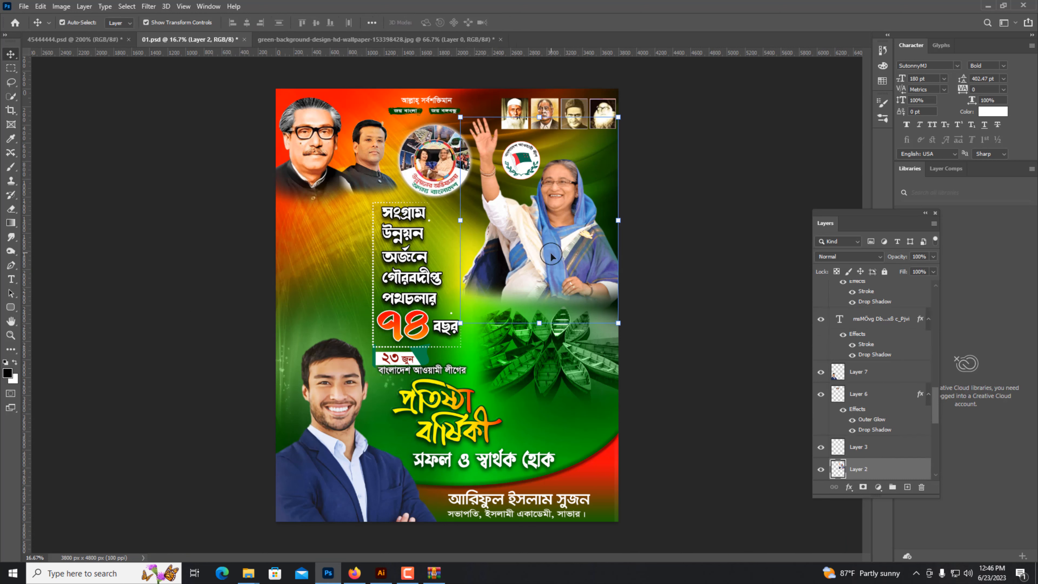
key("Delete")
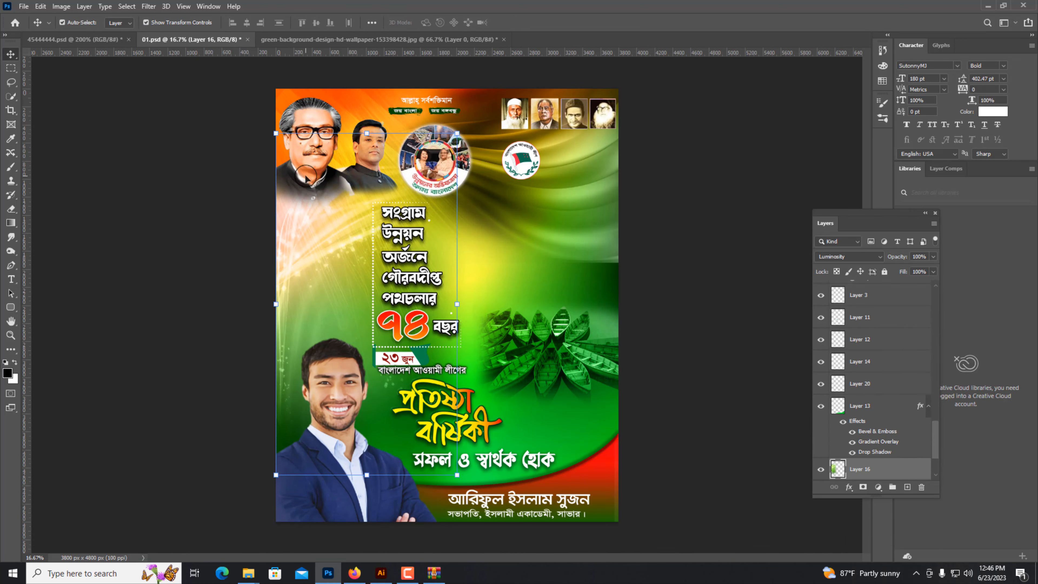
key("Delete")
key("Delete")
key("Delete")
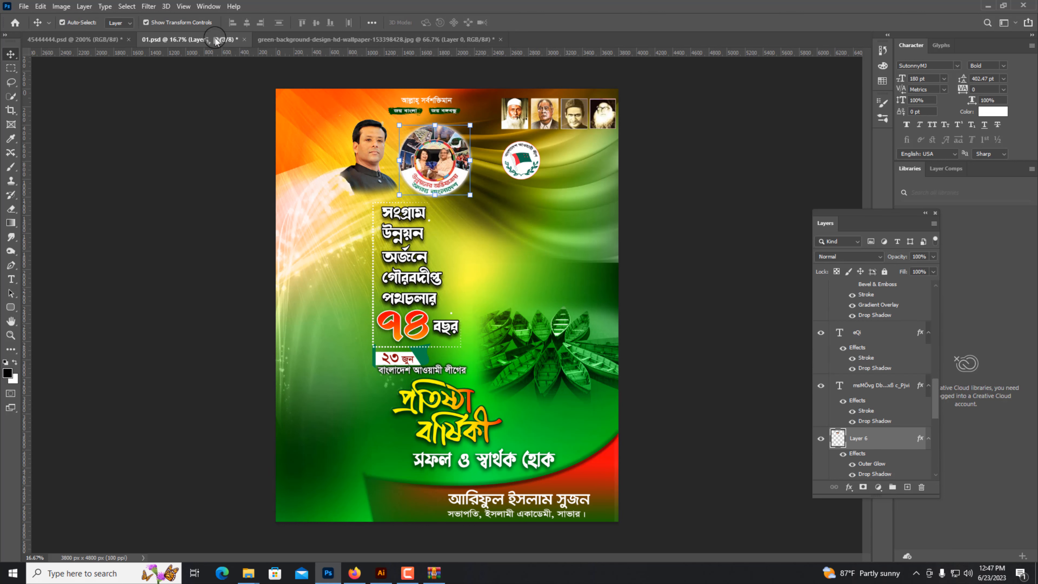
Delete the glowing streak layer, the light-ray layers and the colored gradient layers behind the poster artwork
left_click(319, 341)
key("Delete")
left_click(308, 167)
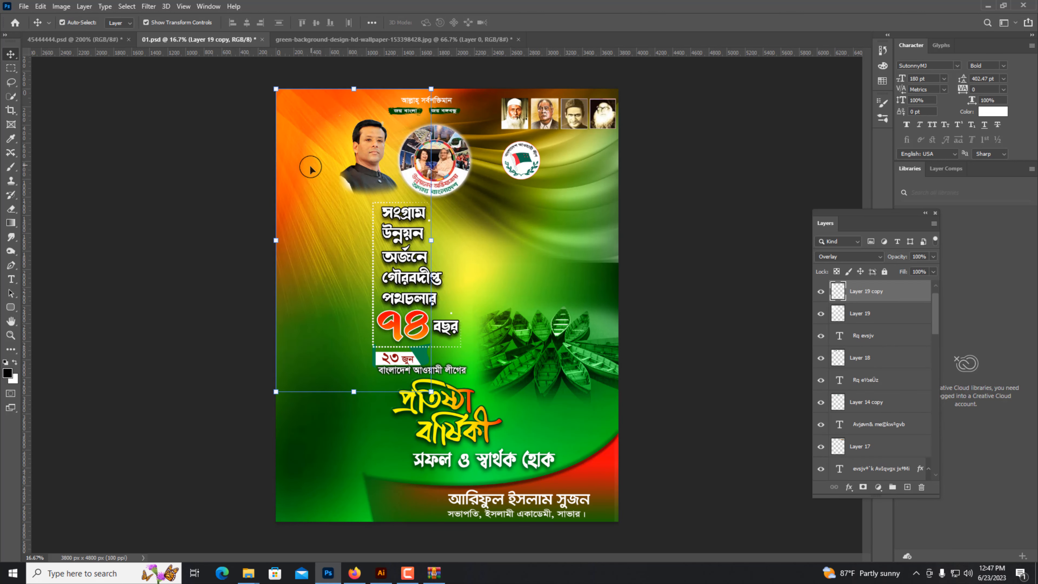
key("Delete")
key("Delete")
left_click(336, 336)
key("Delete")
left_click(553, 237)
key("Delete")
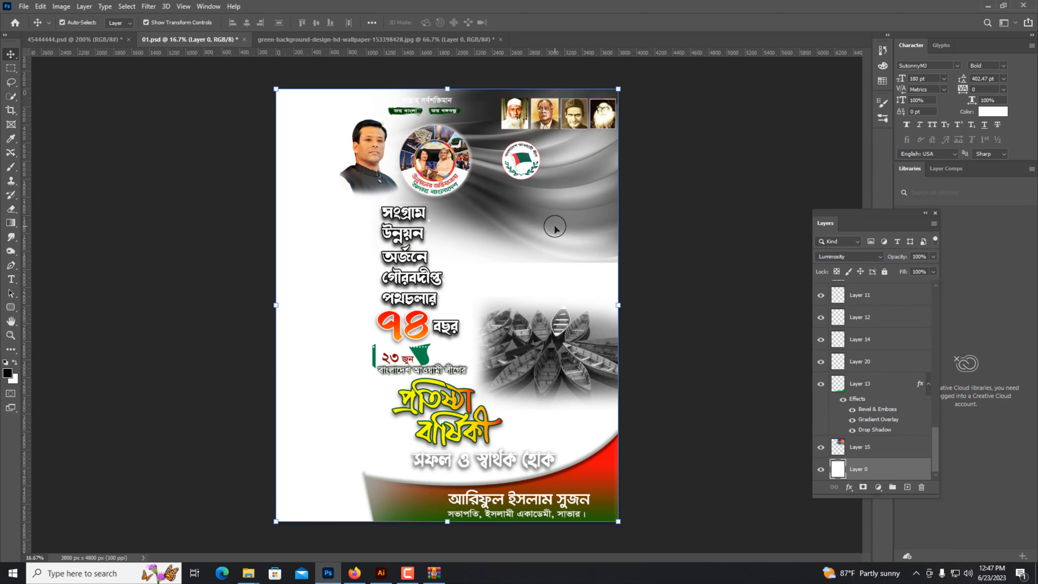
Open the EPS file from the downloaded archive abstract-colorful-background-with-lines-watercolor(1) in Illustrator, dismissing the WinRAR license notice
left_click(248, 572)
left_click(304, 525)
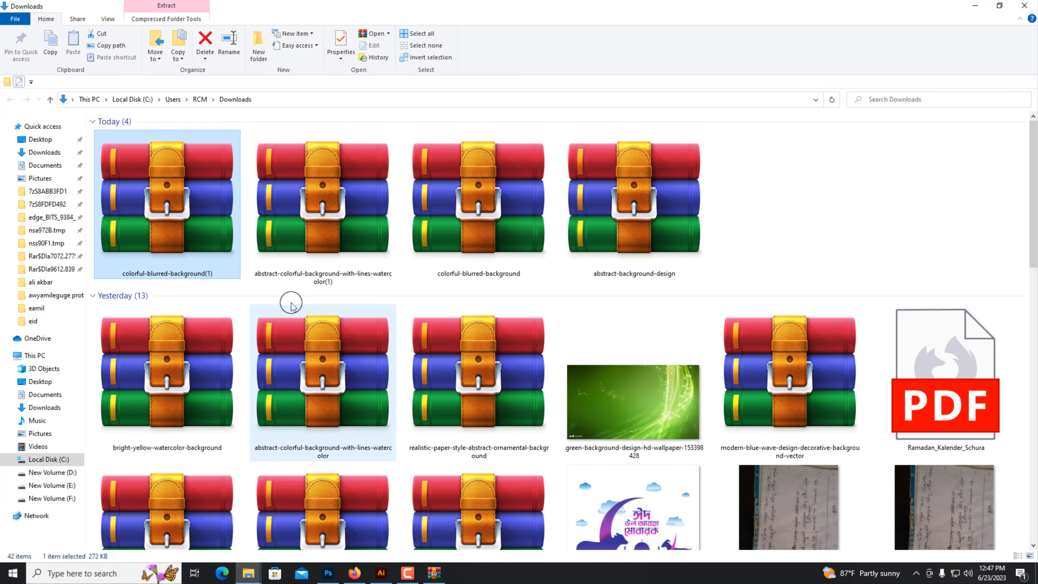
double_click(296, 229)
double_click(26, 103)
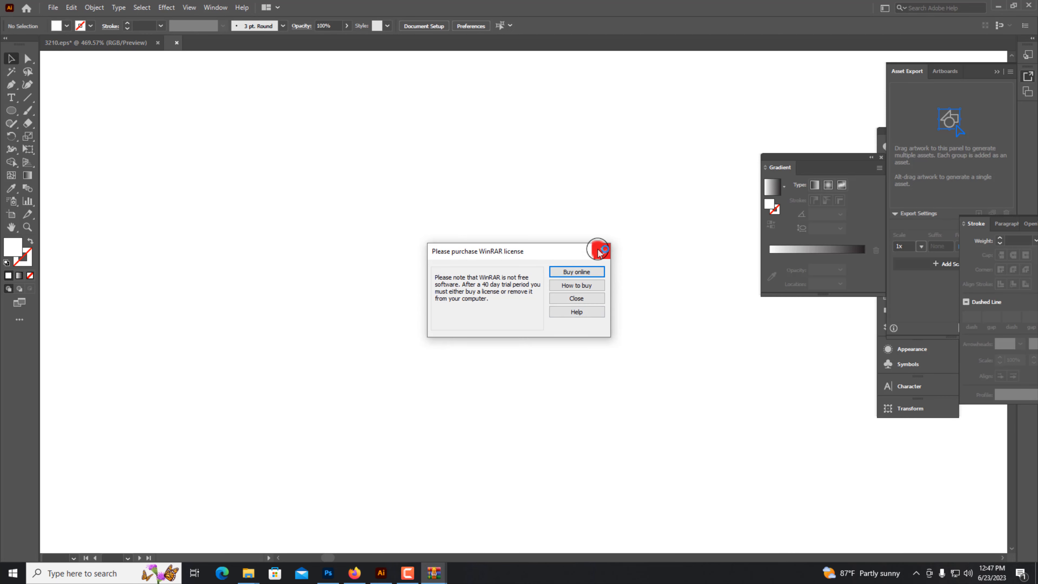
left_click(598, 248)
Remove the surplus element from 7934.eps and rotate the orange-green background artwork 180°
right_click(571, 303)
left_click(601, 391)
left_click(556, 332)
key("Delete")
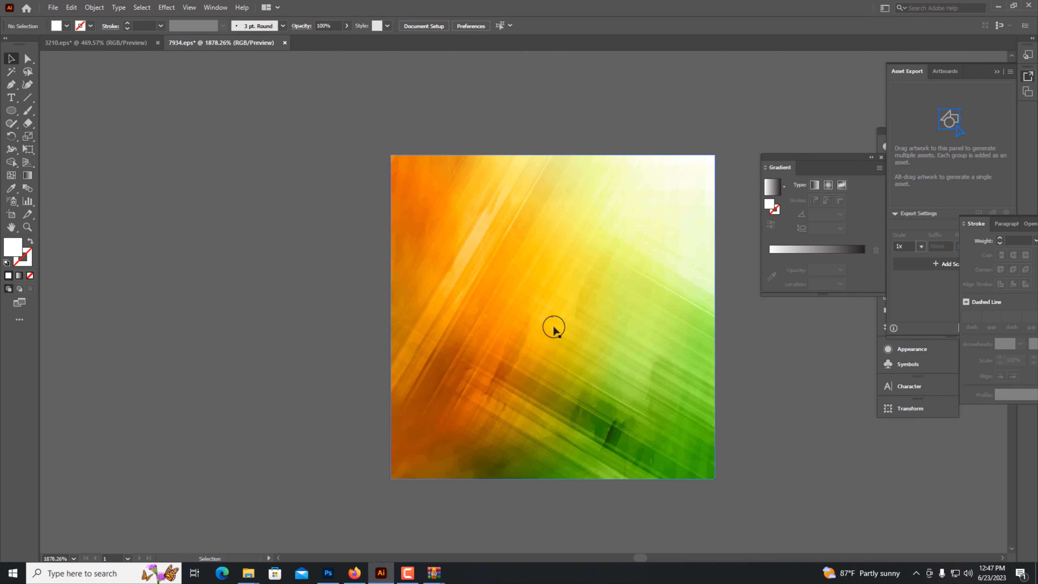
left_click_drag(772, 495, 779, 466)
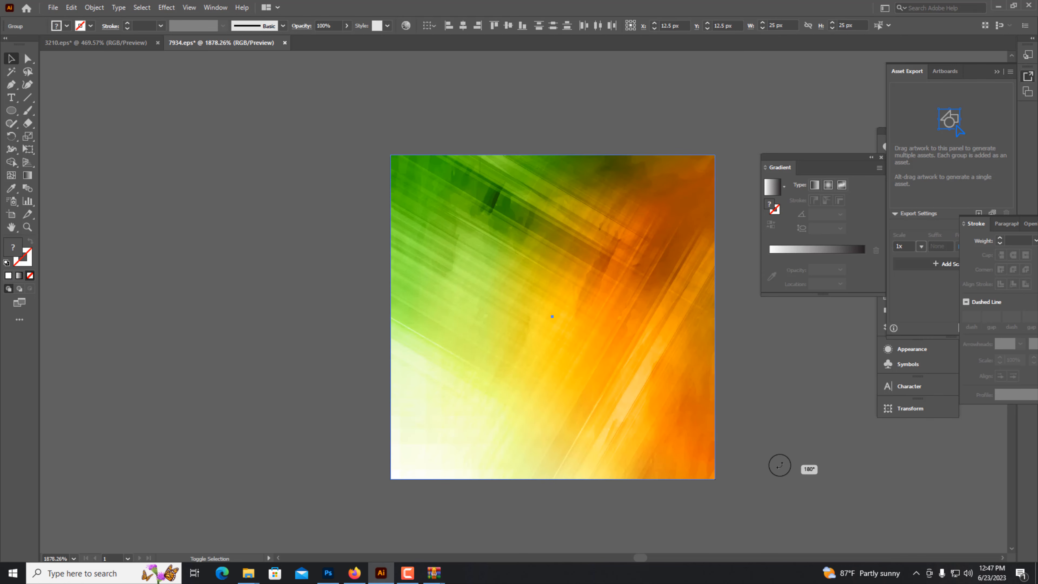
Switch to Photoshop, paste the rotated orange-green background behind the poster artwork and place it at the canvas's upper-left corner
key("alt+Tab")
key("ctrl+v")
key("Return")
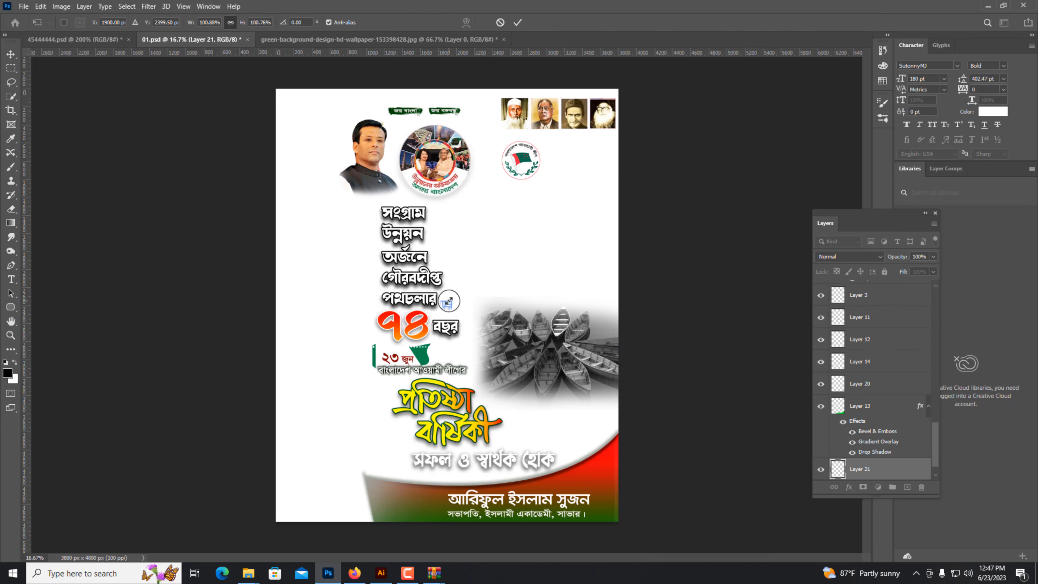
left_click_drag(553, 180, 592, 131)
left_click_drag(549, 213, 374, 151)
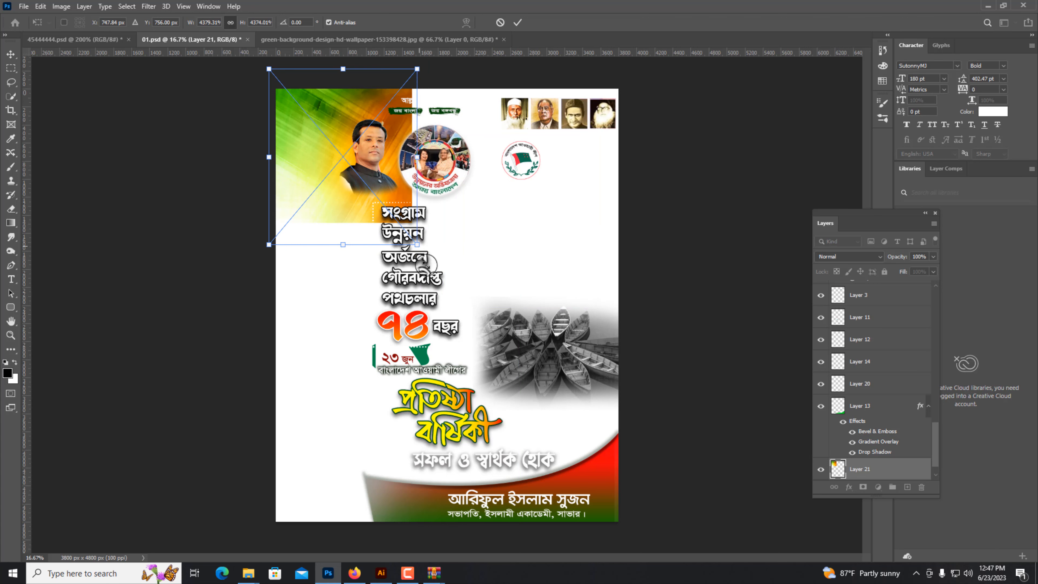
Stretch the pasted background to about 4257 × 6481 px so that it covers the whole canvas
left_click_drag(419, 247, 652, 525)
key("ctrl+minus")
left_click_drag(542, 288, 529, 263)
left_click_drag(444, 448, 444, 547)
left_click_drag(443, 105, 442, 95)
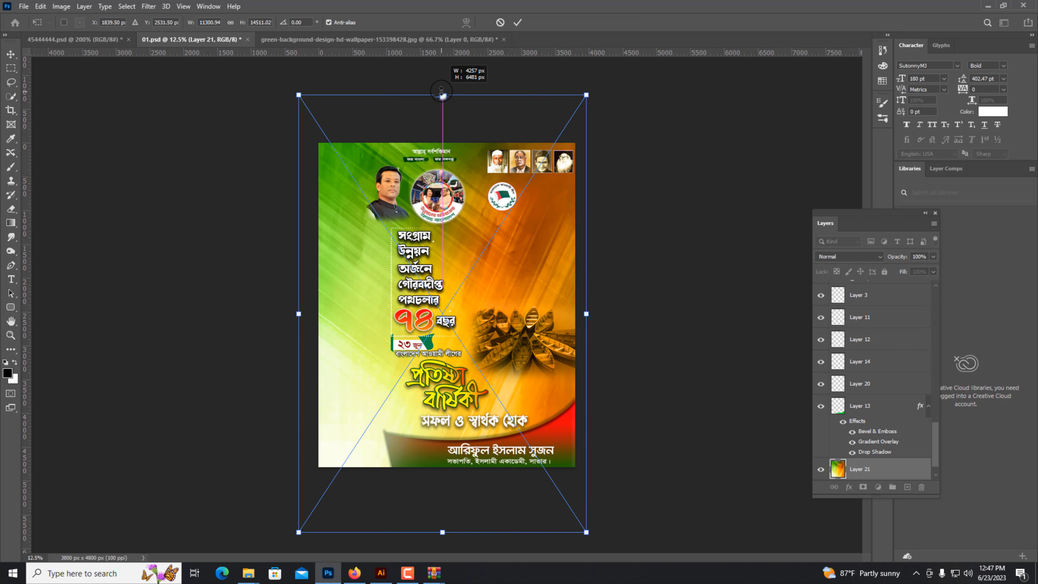
key("Return")
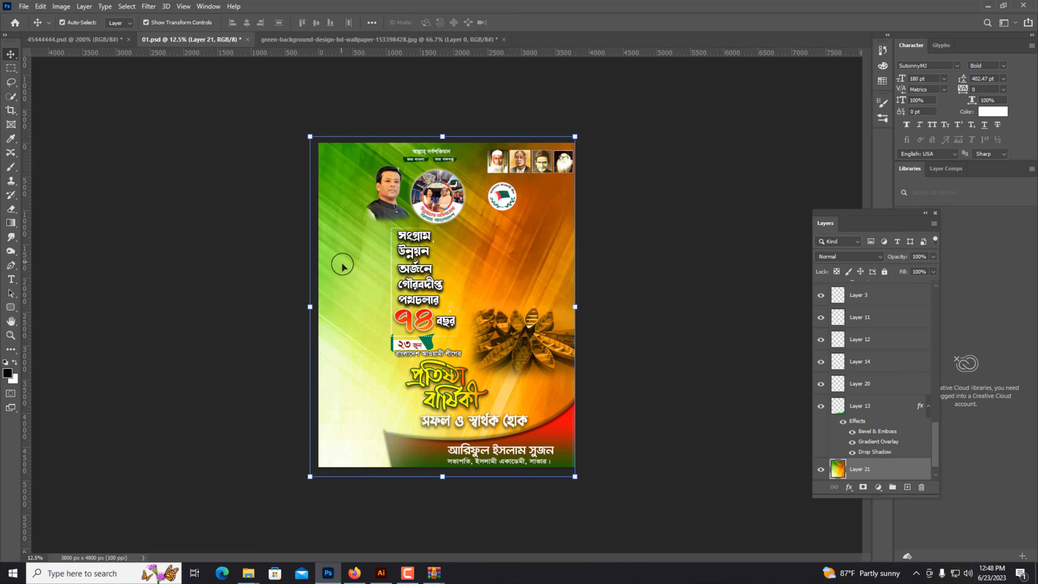
Duplicate the orange-green background layer and set the copy's blend mode to Multiply
right_click(870, 466)
left_click(891, 65)
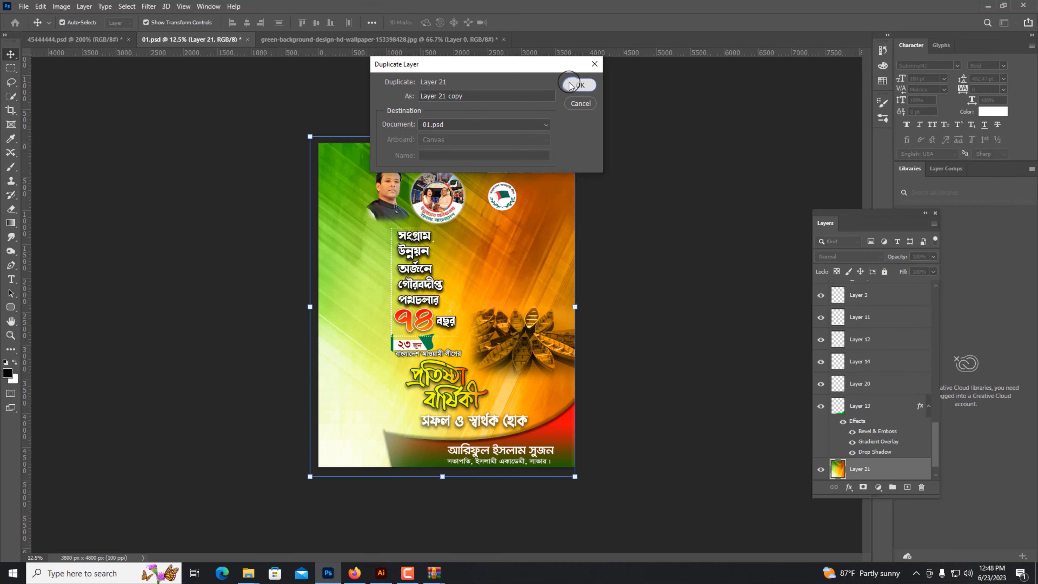
key("Return")
left_click(841, 256)
left_click(826, 299)
left_click(202, 320)
key("ctrl+plus")
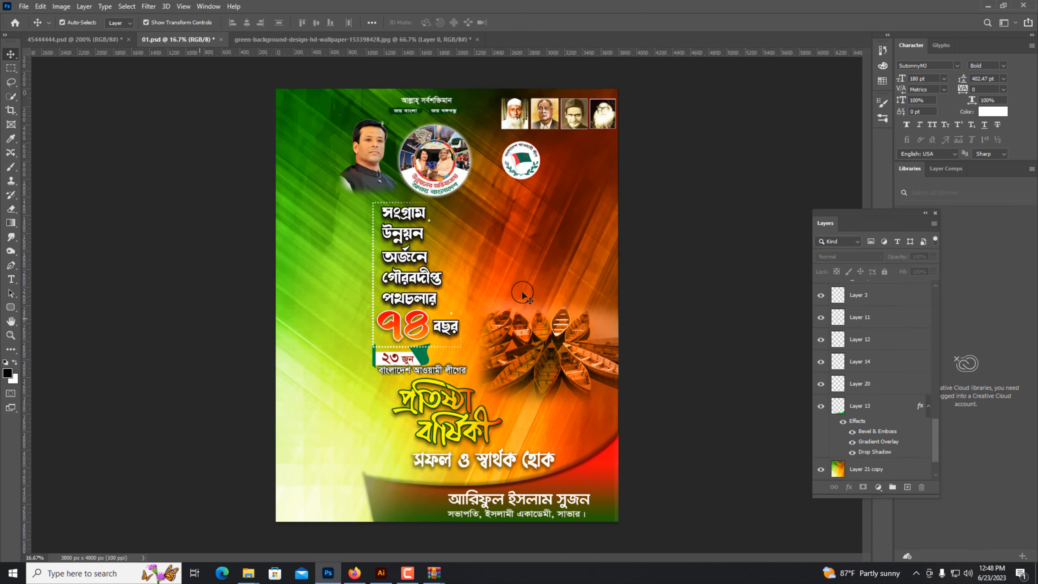
Save the poster variant on the computer as a separate Photoshop file named 02
left_click(521, 292)
left_click(523, 327)
left_click(218, 329)
key("ctrl+shift+s")
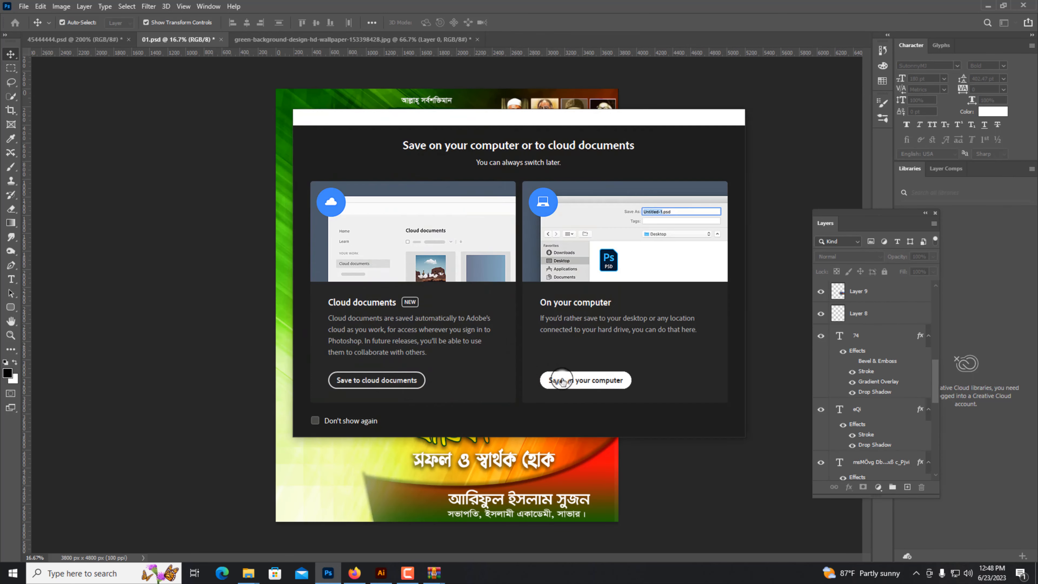
left_click(556, 378)
type("02")
key("Return")
Try shifting the multiplied background copy toward the poster's left side, and undo the move
left_click(293, 444)
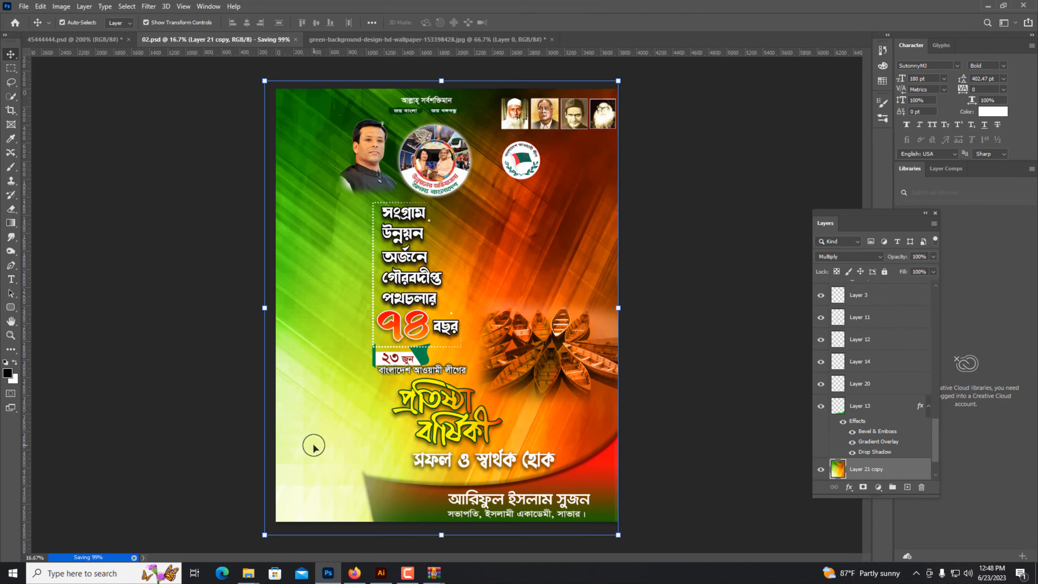
key("ctrl+minus")
left_click_drag(543, 253, 451, 252)
key("ctrl+z")
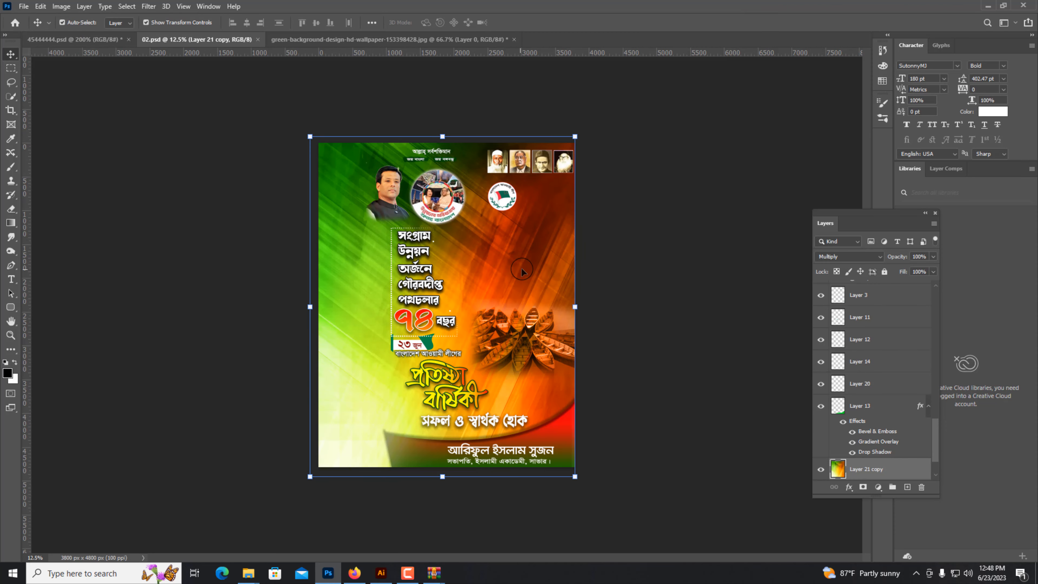
left_click(203, 299)
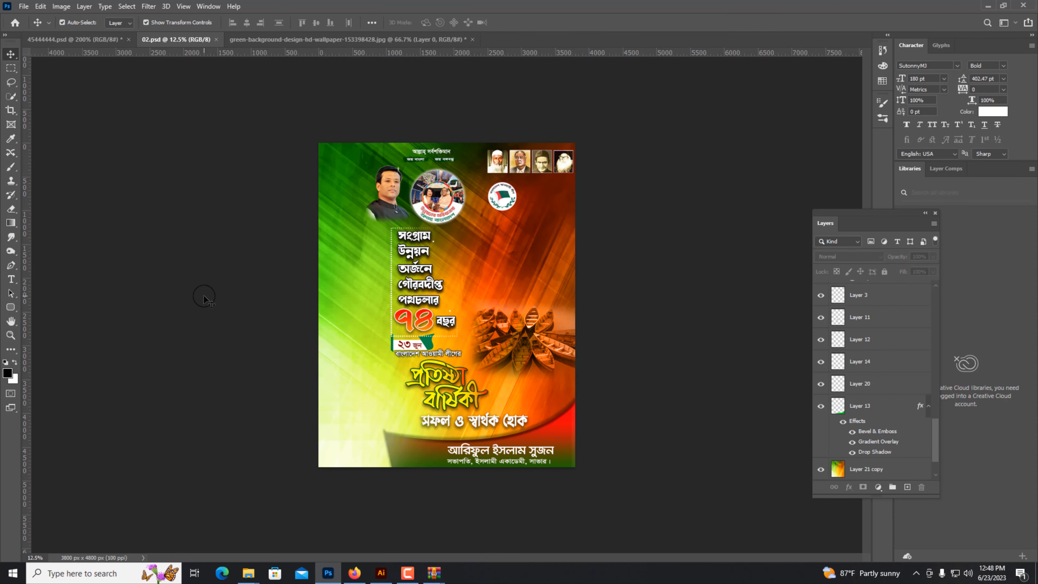
Copy the waving woman's portrait from 45444444.psd into poster 02, placing it on the right side above the boats
key("ctrl+plus")
left_click(555, 349)
left_click(299, 40)
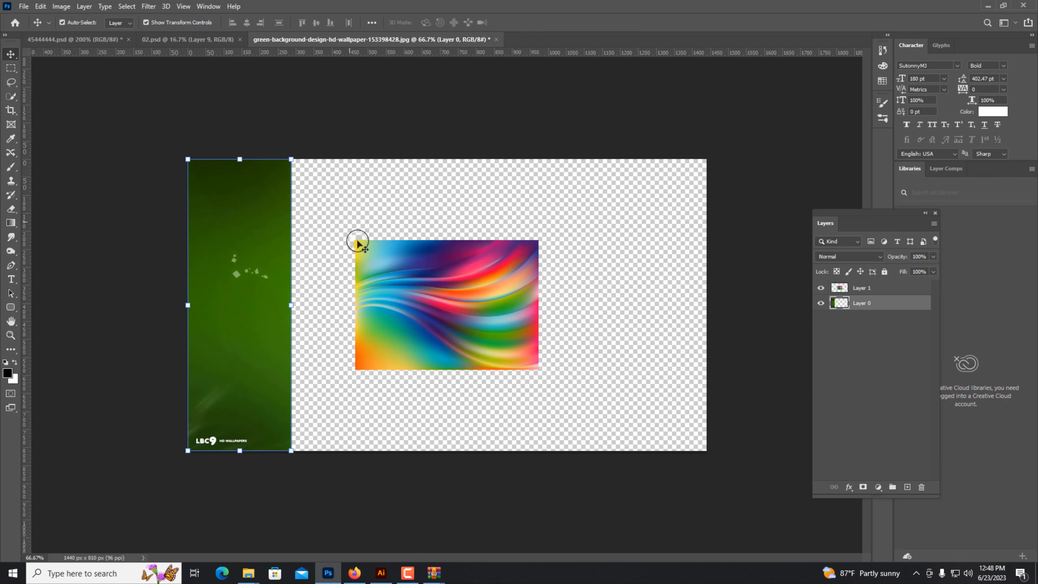
left_click(170, 41)
left_click(81, 40)
key("ctrl+minus")
key("ctrl+minus")
key("ctrl+minus")
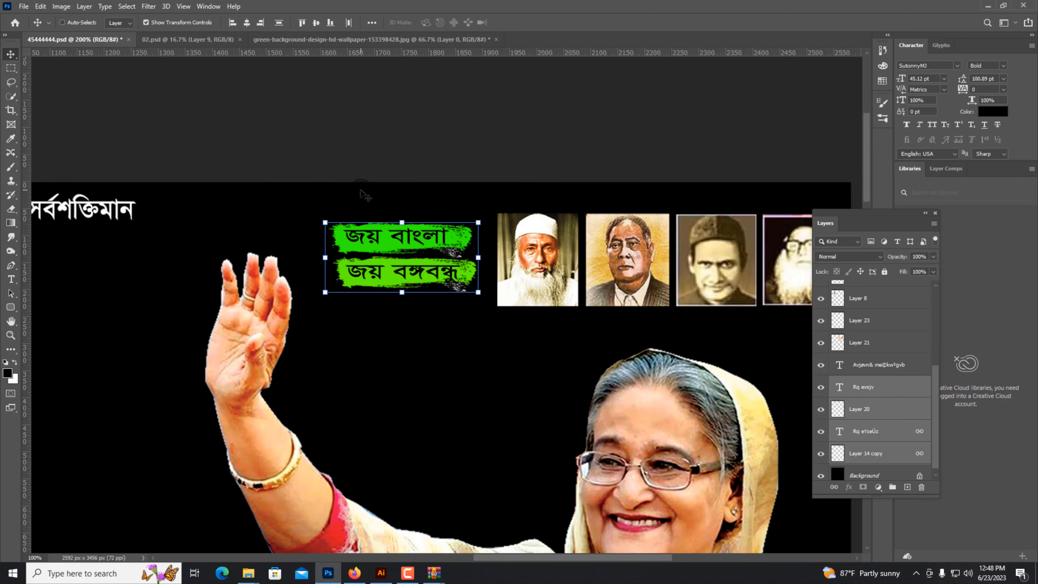
left_click_drag(292, 78, 541, 267)
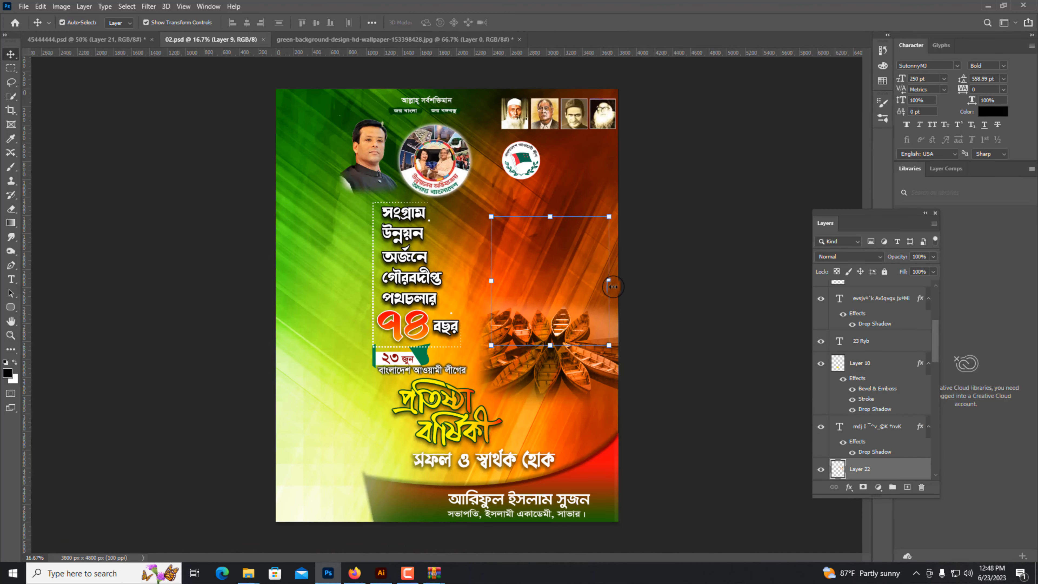
left_click_drag(611, 282, 663, 281)
left_click_drag(603, 289, 564, 221)
Move the boats image about 61 px right and 167 px down, below the waving woman's portrait
left_click_drag(539, 307, 538, 333)
left_click_drag(568, 254, 560, 262)
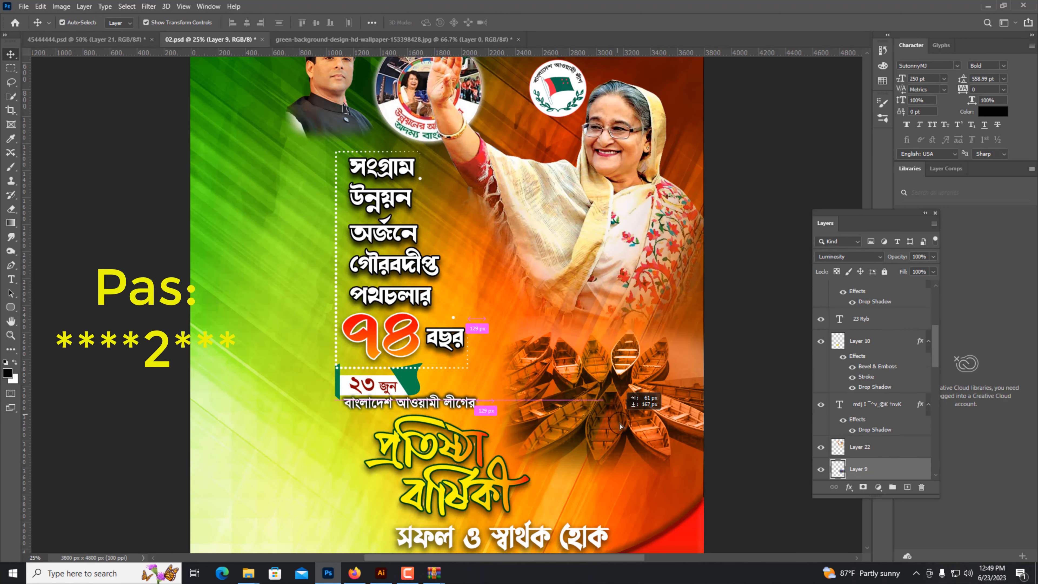
key("ctrl+minus")
Try shifting the multiplied background copy toward the poster's right side and changing its layer order, and undo both
left_click_drag(349, 327, 392, 334)
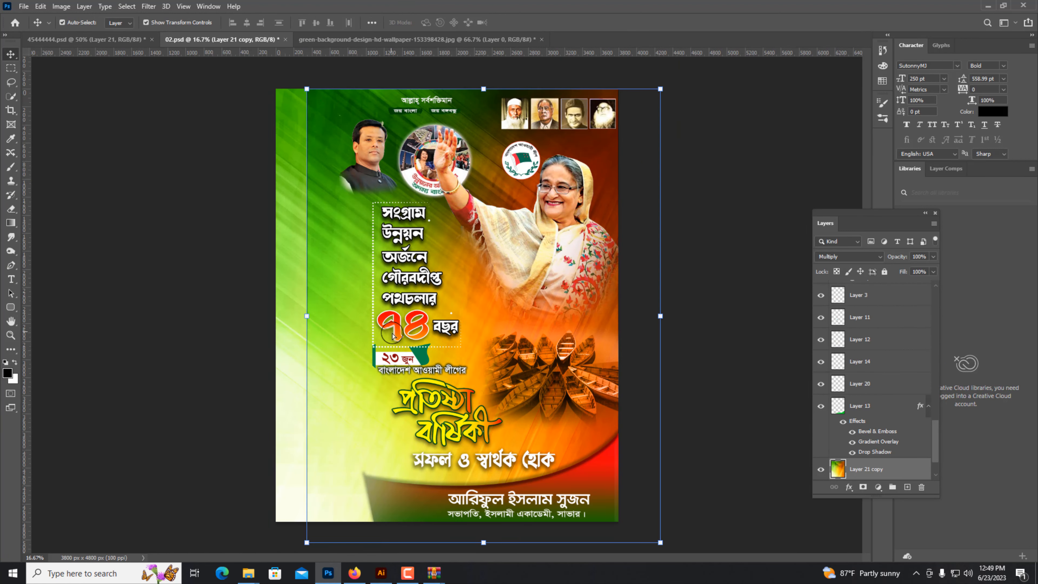
key("ctrl+z")
key("ctrl+[")
key("ctrl+bracketright")
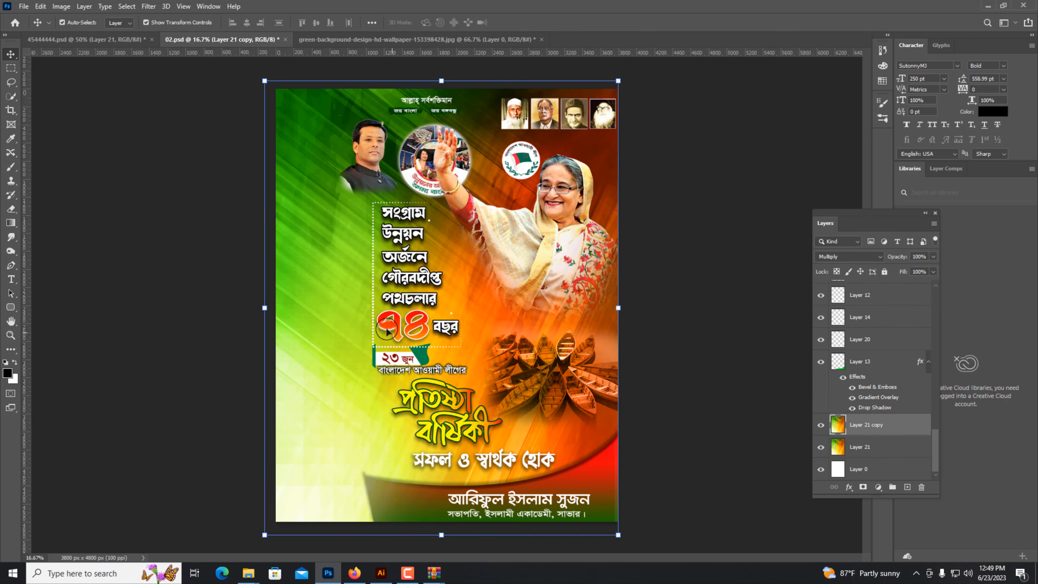
Move the round party emblem down and left beside the raised hand, and shift the waving woman's portrait slightly right
key("ctrl+plus")
left_click_drag(333, 236, 312, 307)
left_click(381, 200)
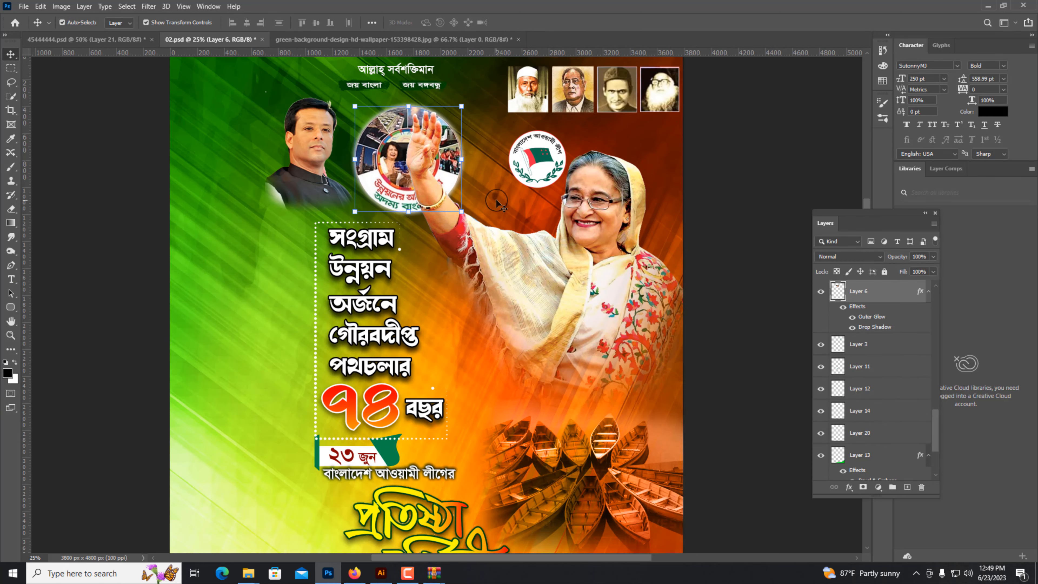
left_click_drag(533, 161, 505, 184)
left_click_drag(590, 308, 603, 307)
Delete the styled anniversary calligraphy above the greeting line in the poster's lower half
key("ctrl+minus")
left_click(453, 458)
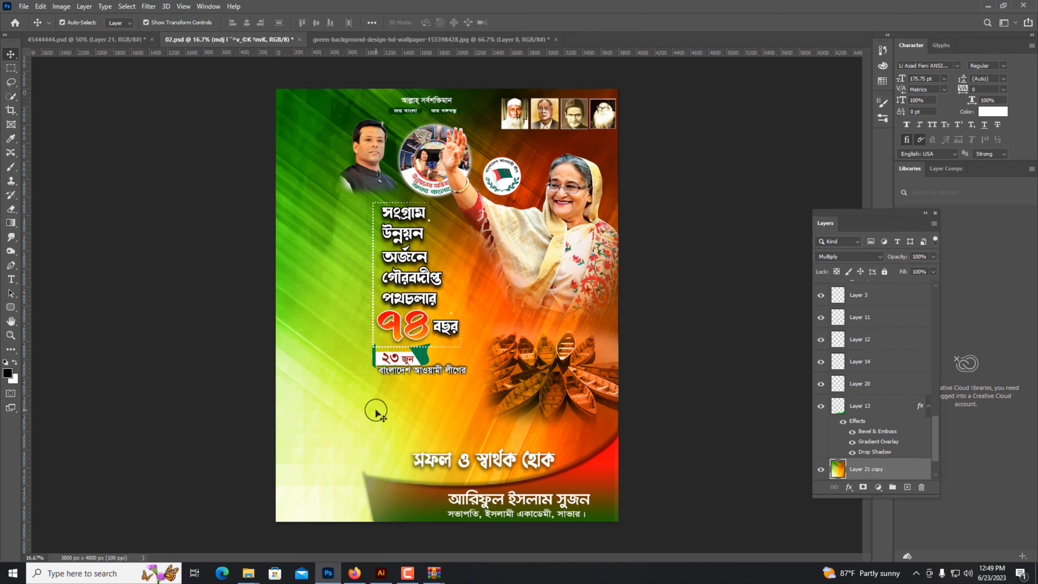
key("ctrl+minus")
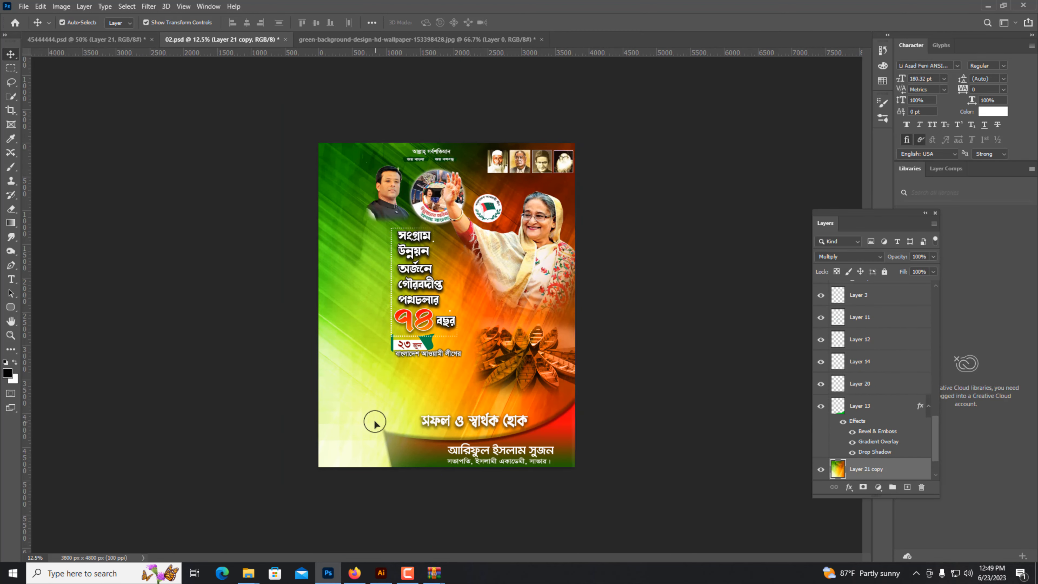
key("e")
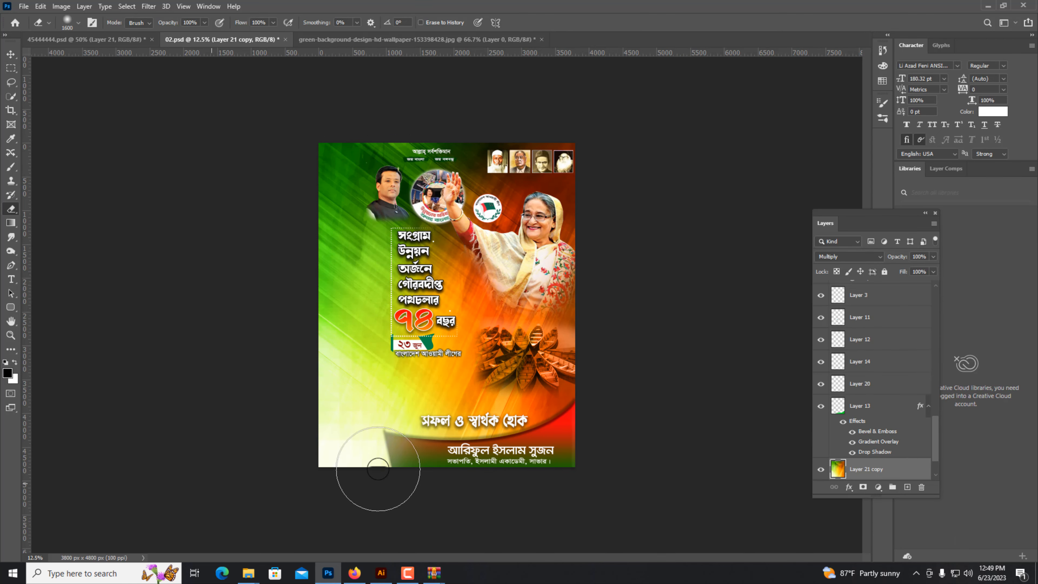
key("v")
Copy the lower portrait of the moustached man in glasses from 45444444.psd into poster 02's upper-left corner
left_click(83, 40)
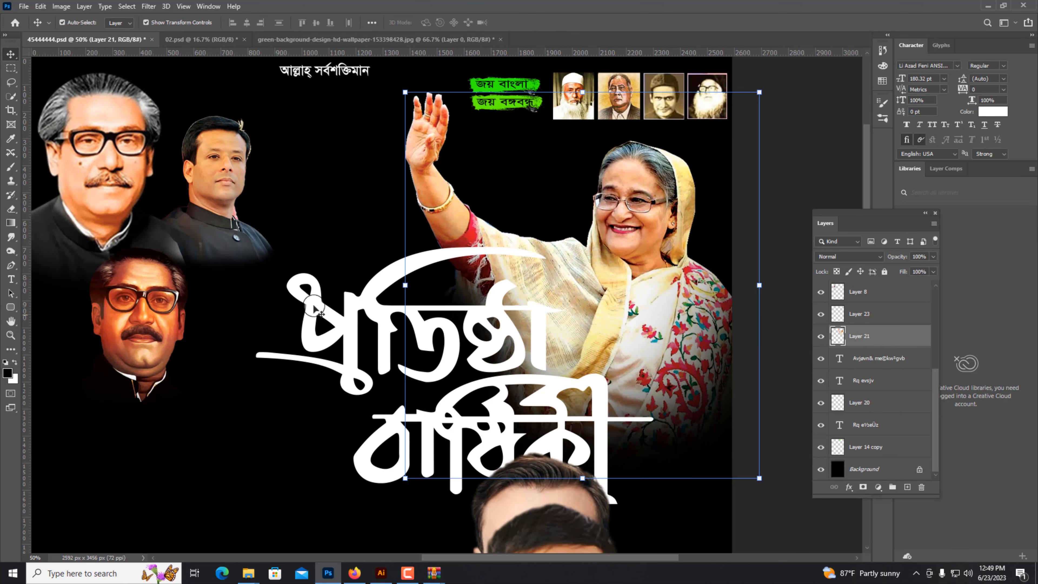
left_click_drag(139, 319, 198, 93)
key("ctrl+plus")
key("Return")
left_click_drag(149, 213, 157, 204)
left_click(202, 99)
Move the row of four small portraits about 113 px left and 55 px down, and nudge the waving woman's portrait upward
key("ctrl+0")
key("ctrl+minus")
left_click_drag(580, 118, 569, 122)
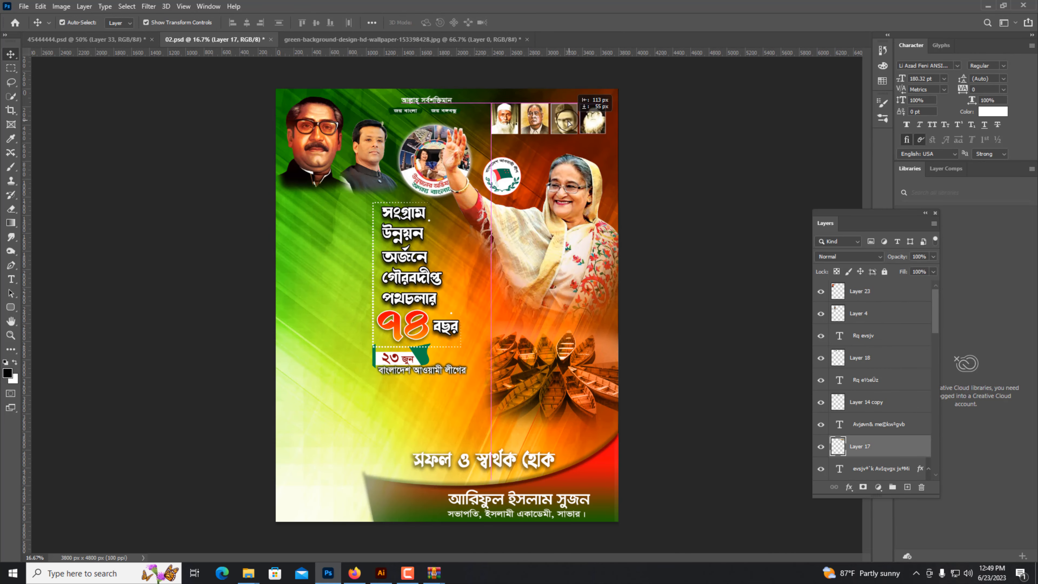
left_click(744, 177)
key("ctrl+minus")
left_click_drag(534, 250, 532, 244)
Copy the bearded man in the light-blue shirt from 45444444.psd into poster 02, resizing him to fill the lower-left corner
left_click(85, 39)
key("ctrl+minus")
left_click_drag(447, 287, 369, 395)
left_click_drag(405, 426, 442, 466)
left_click_drag(386, 444, 374, 450)
key("Return")
Copy the white anniversary calligraphy from 45444444.psd into poster 02, fitting it between the party-name line and the greeting line
key("ctrl+plus")
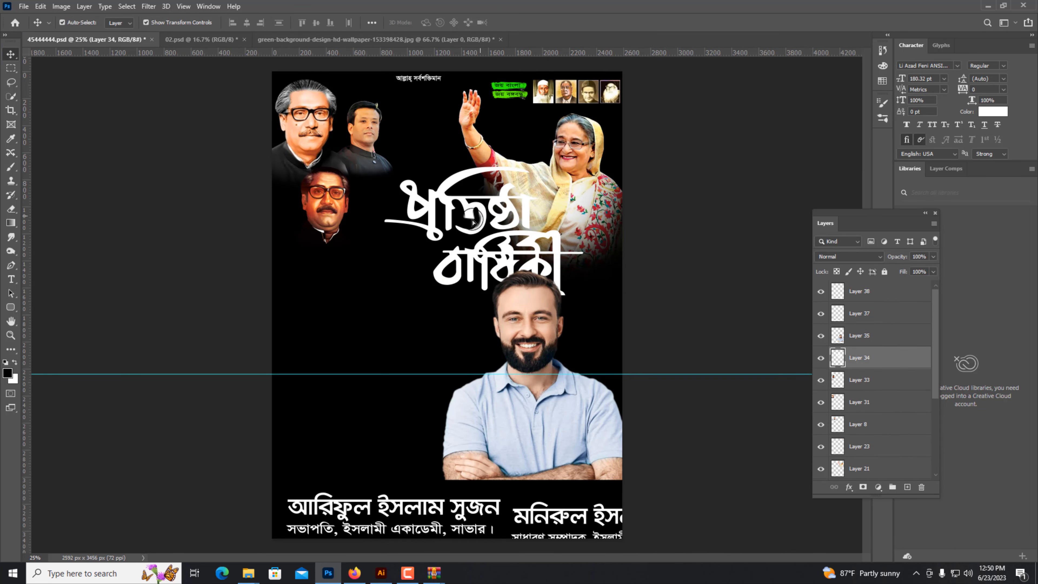
left_click_drag(475, 217, 457, 365)
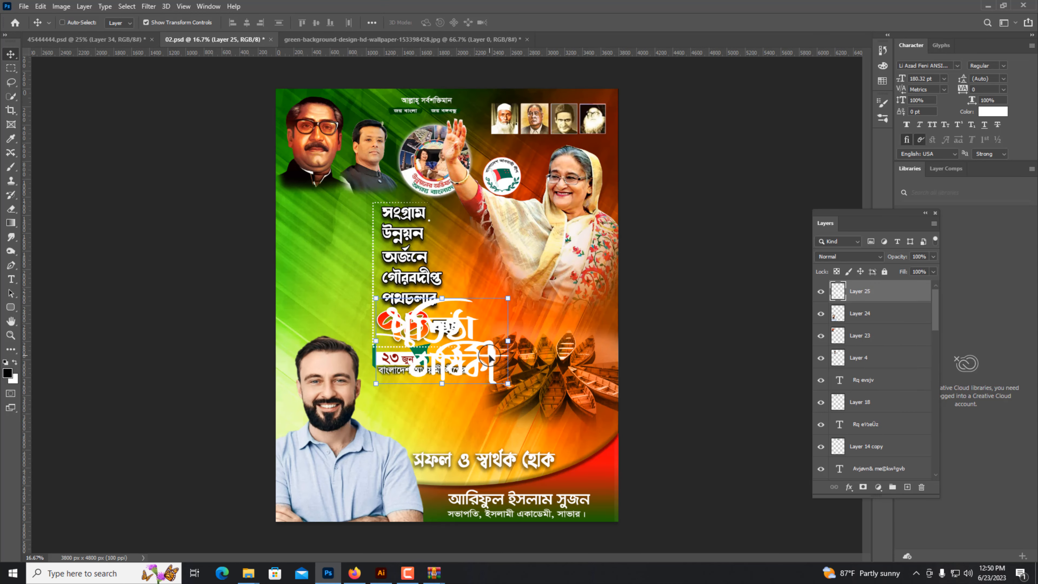
key("ctrl+plus")
key("ctrl+plus")
left_click_drag(502, 253, 498, 386)
key("Return")
key("ctrl+minus")
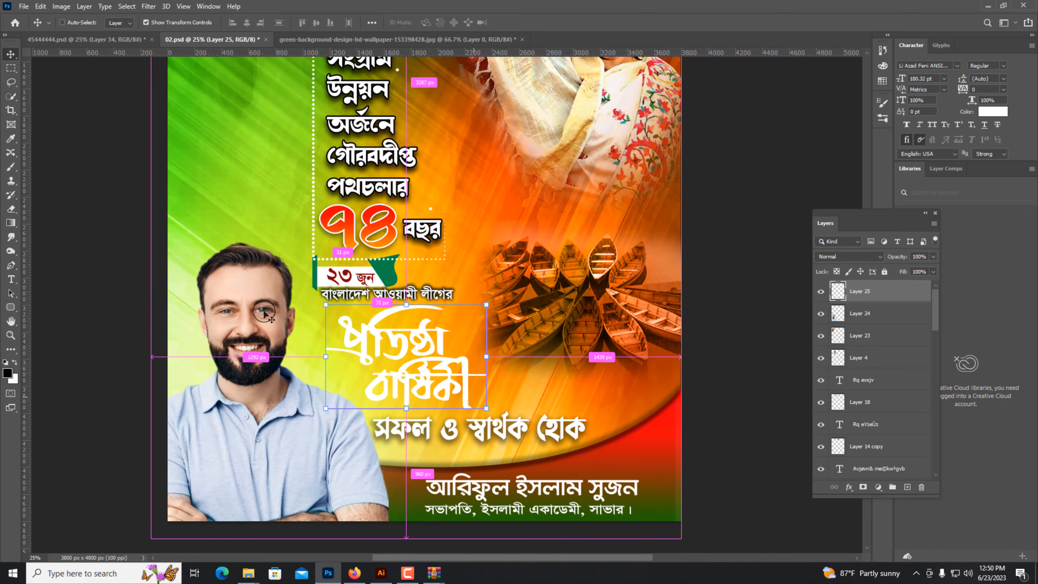
key("ctrl+minus")
left_click(313, 251, "ctrl")
left_click(161, 280)
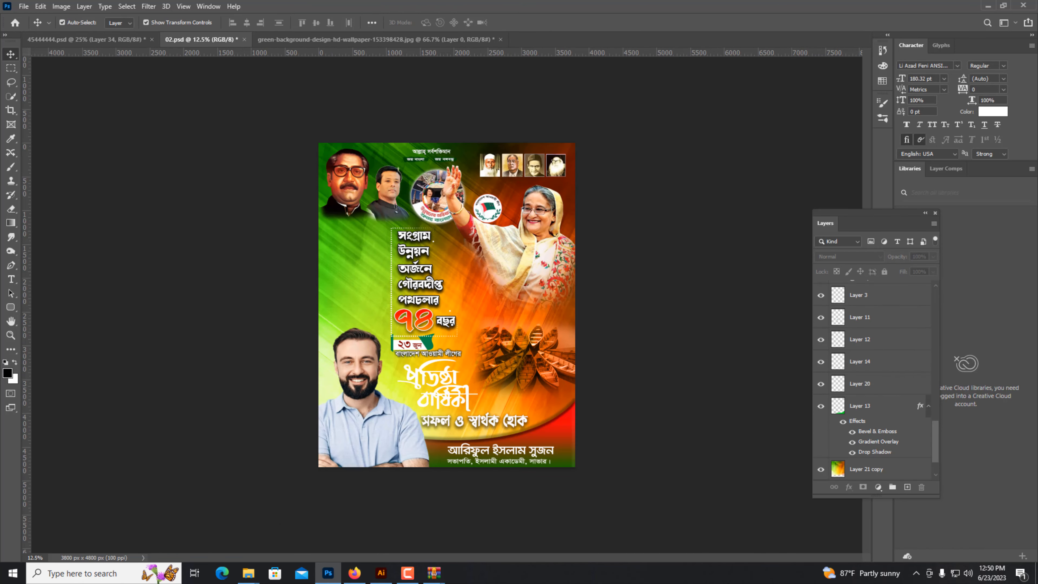
Try rotating the multiplied background copy about -90°, and cancel the transform
left_click(482, 284)
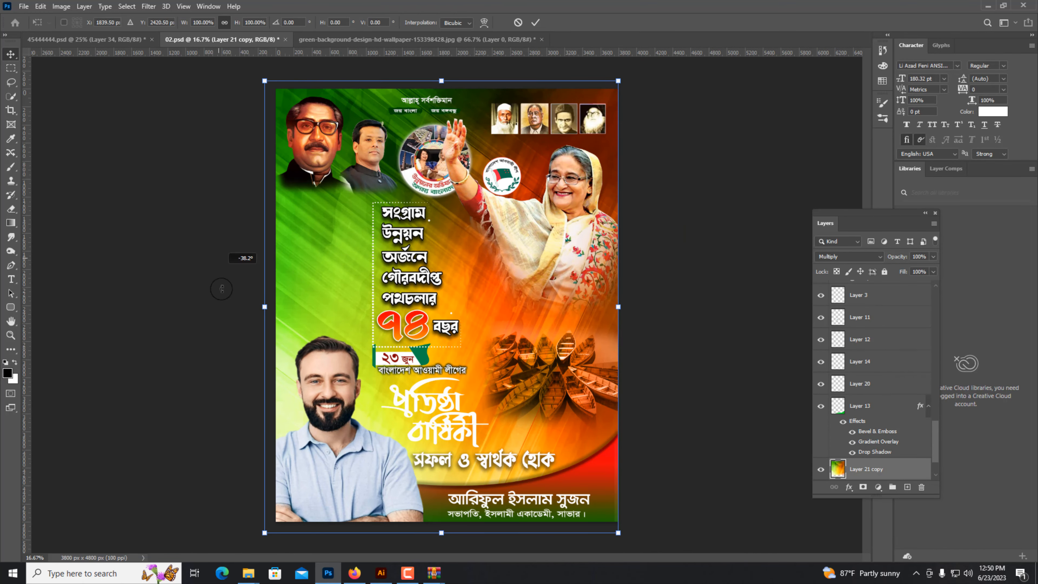
left_click_drag(222, 289, 308, 414)
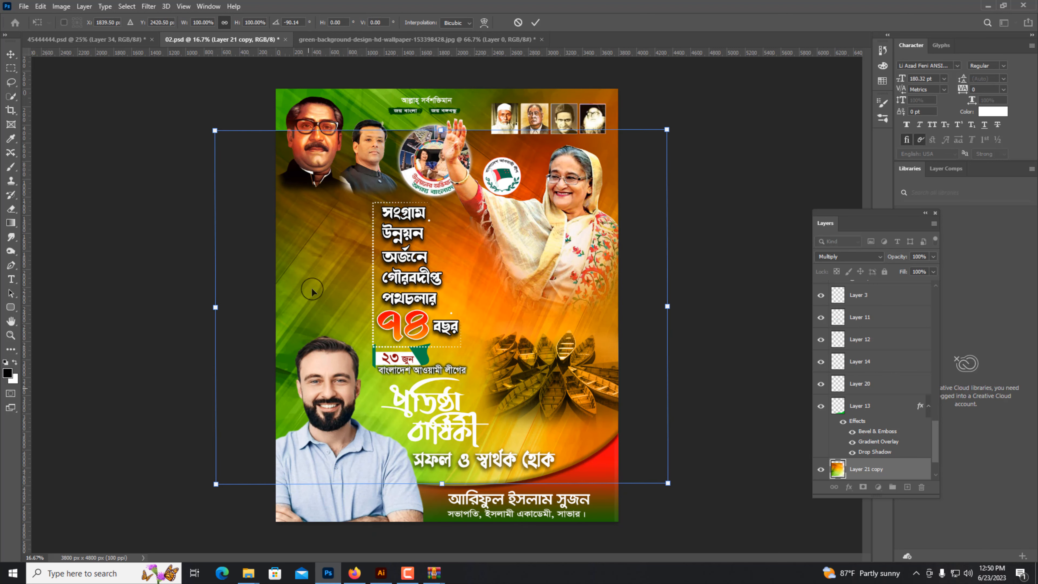
left_click_drag(312, 291, 332, 242)
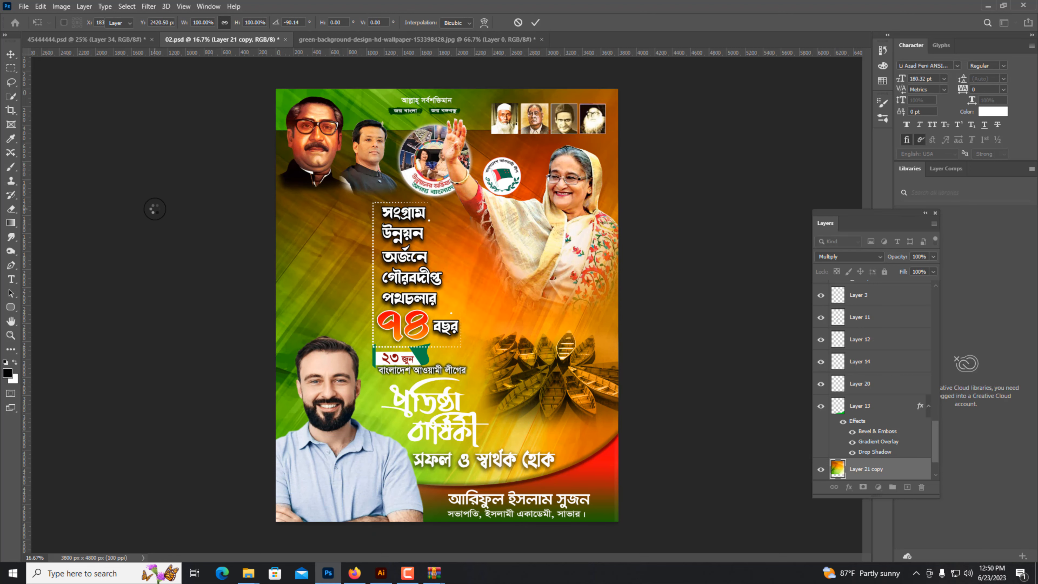
left_click(552, 386)
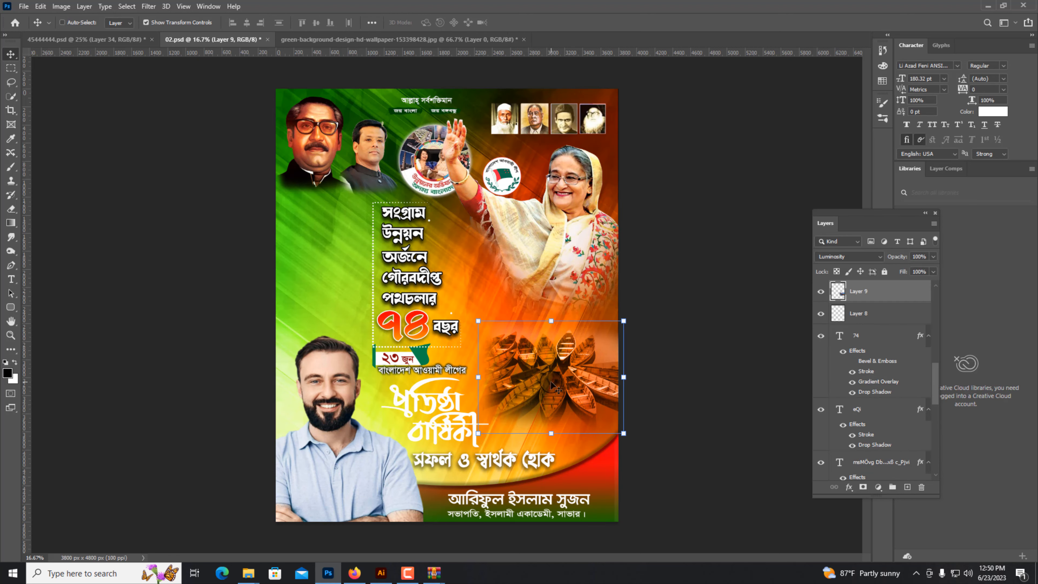
key("ctrl+plus")
key("ctrl+minus")
Narrow the multiplied background copy to about 3802 px wide and bring its top edge down to the canvas edge
left_click(302, 309)
left_click_drag(265, 307, 273, 303)
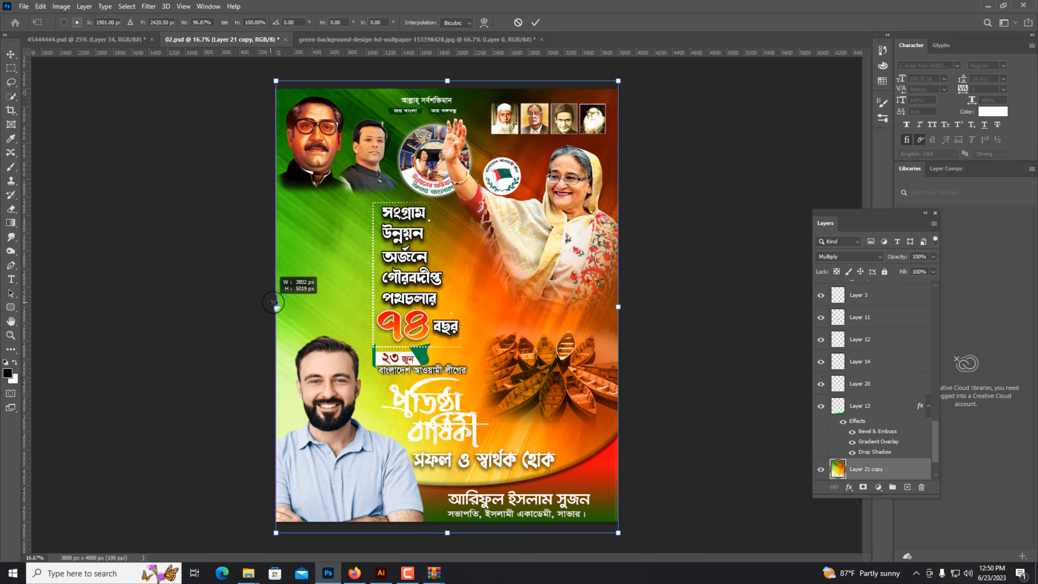
left_click_drag(447, 80, 447, 88)
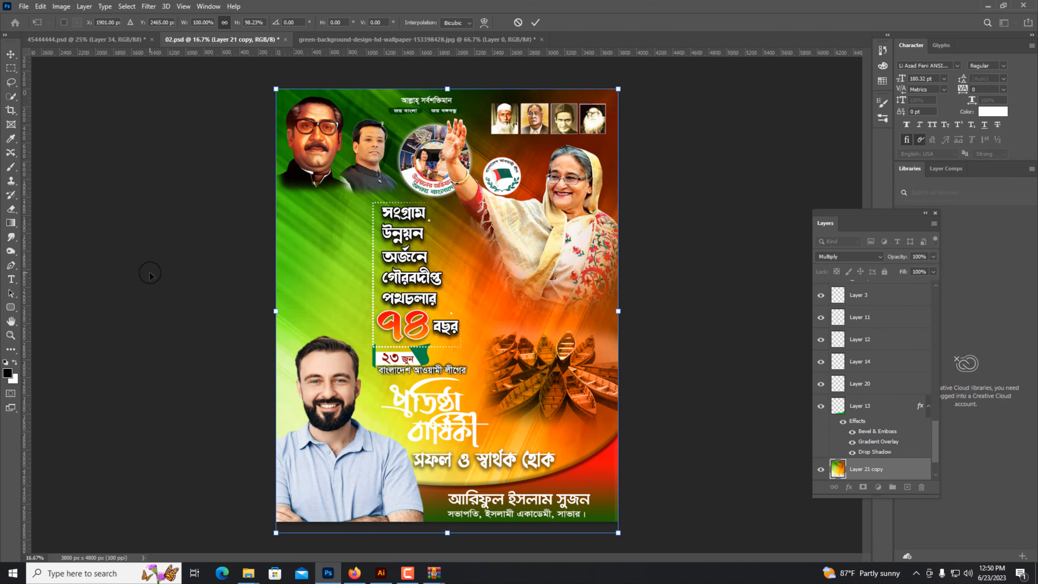
left_click(137, 373)
left_click(137, 374)
Examine the date label, party-name line and anniversary calligraphy in the poster's lower half
key("ctrl+plus")
left_click_drag(415, 452, 381, 350)
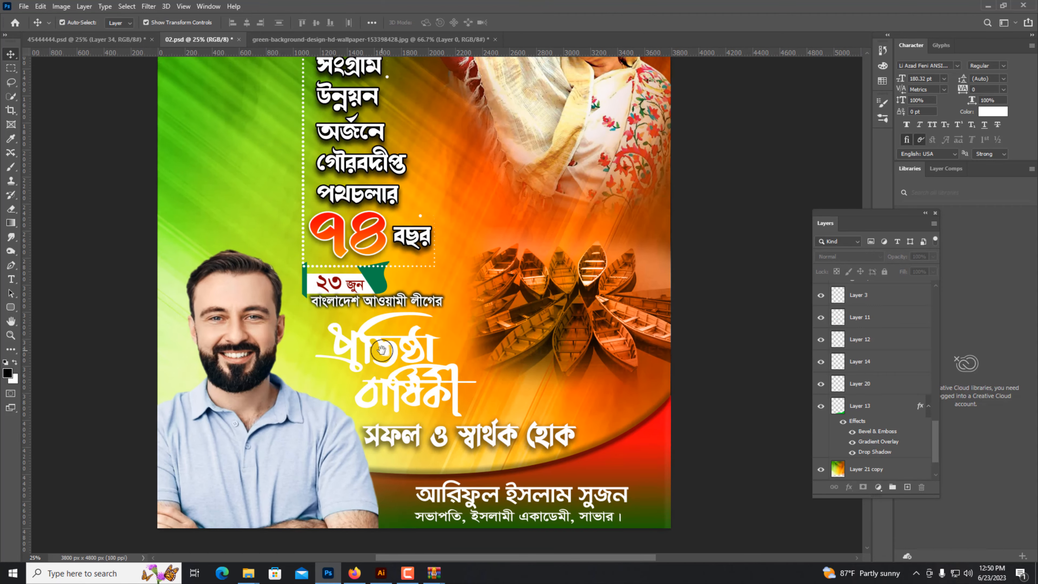
key("ctrl+plus")
left_click(327, 283)
key("ctrl+minus")
key("ctrl+minus")
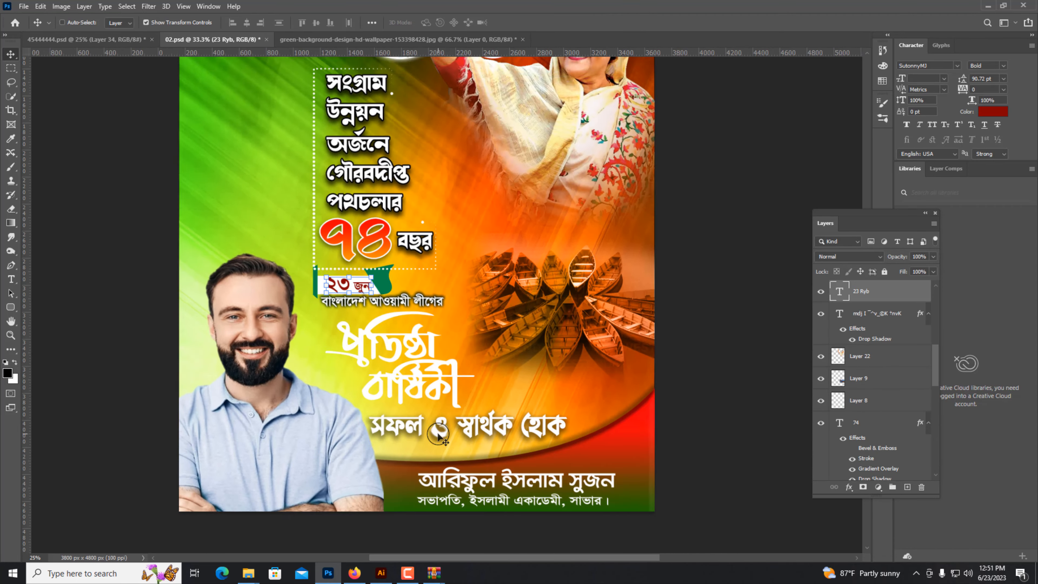
left_click(361, 303)
left_click(301, 344)
Duplicate the multiplied background copy, rotate the duplicate to about -159.48°, and position it over the poster
left_click(317, 272)
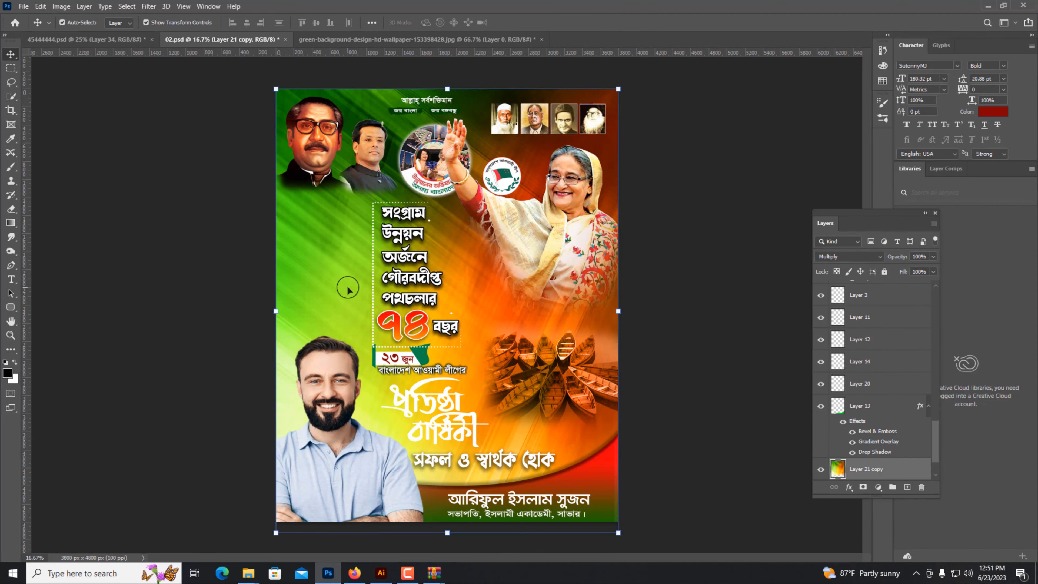
left_click_drag(348, 290, 283, 319)
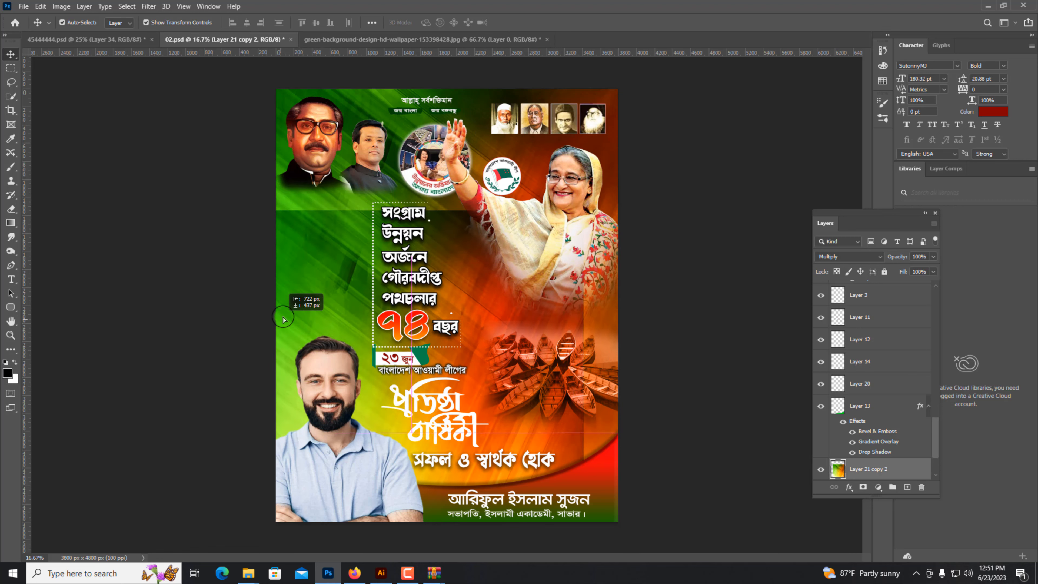
key("ctrl+t")
left_click_drag(243, 202, 420, 457)
left_click_drag(382, 417, 406, 262)
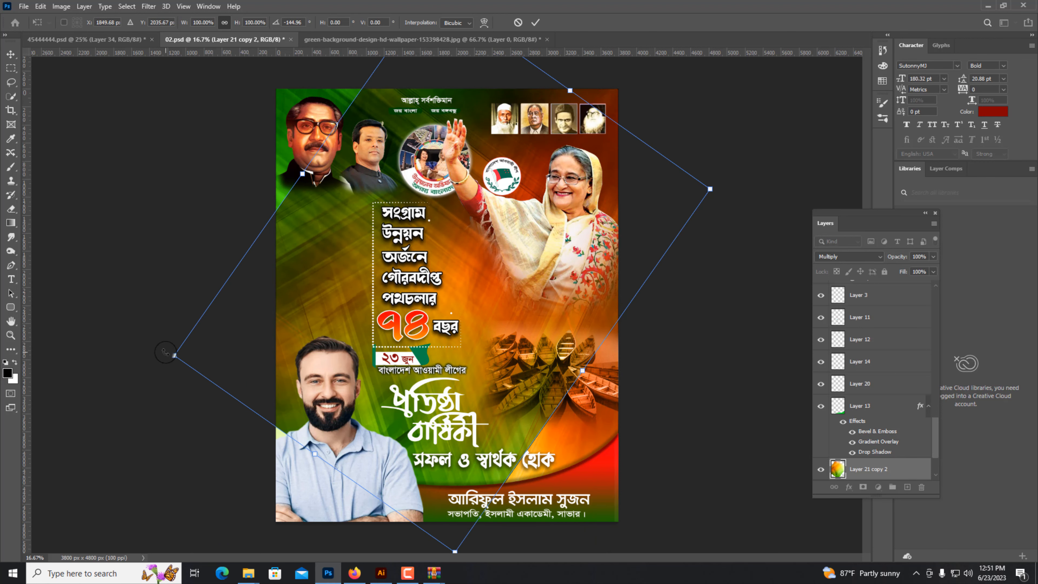
left_click_drag(165, 351, 180, 427)
left_click_drag(288, 316, 277, 326)
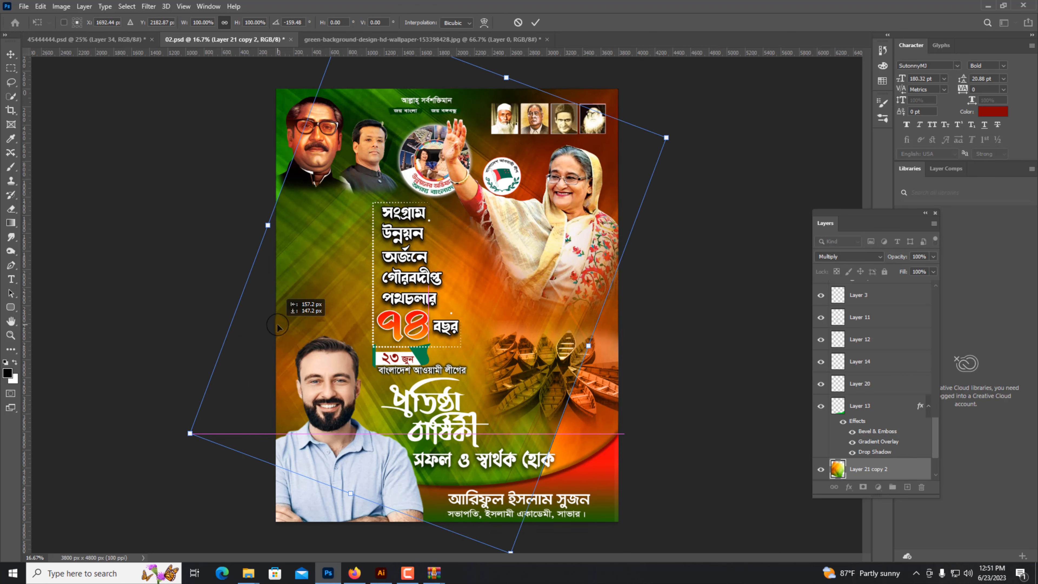
key("Return")
Soften the rotated background duplicate by erasing parts of it with a soft 1600 to 2000 px eraser, including near the boats
left_click(11, 209)
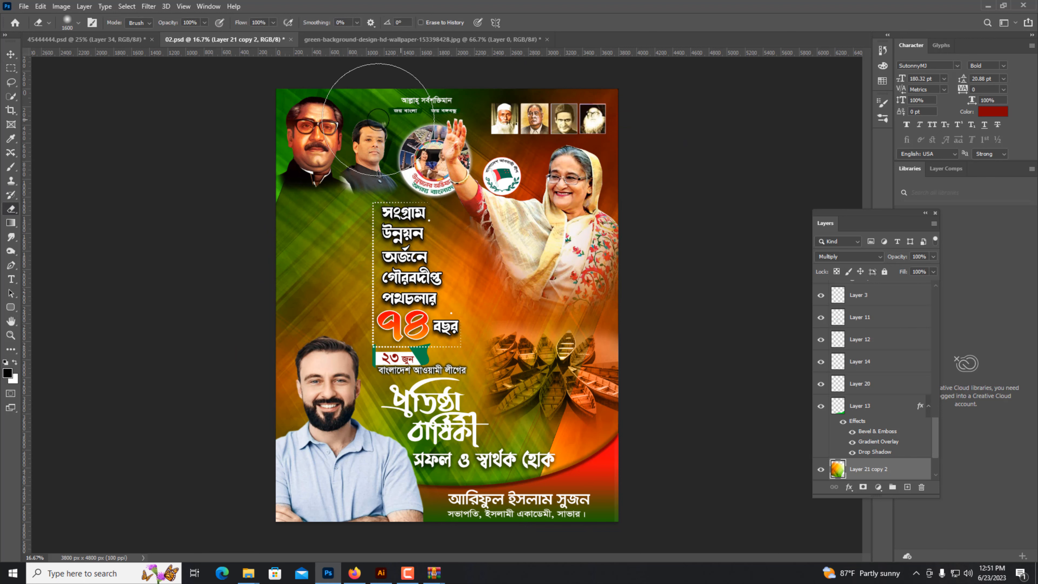
left_click_drag(327, 262, 405, 218)
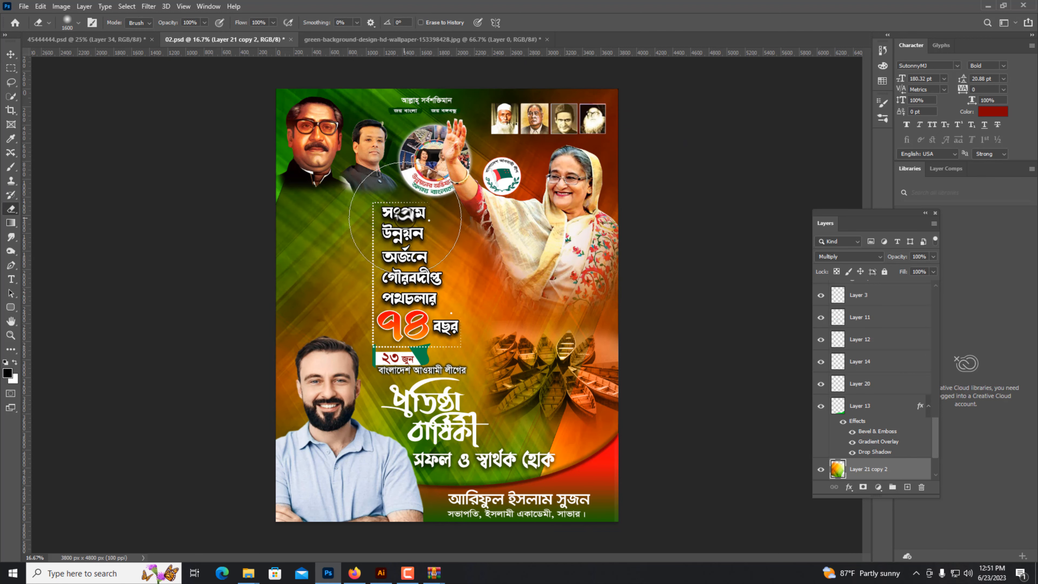
left_click_drag(317, 116, 610, 133)
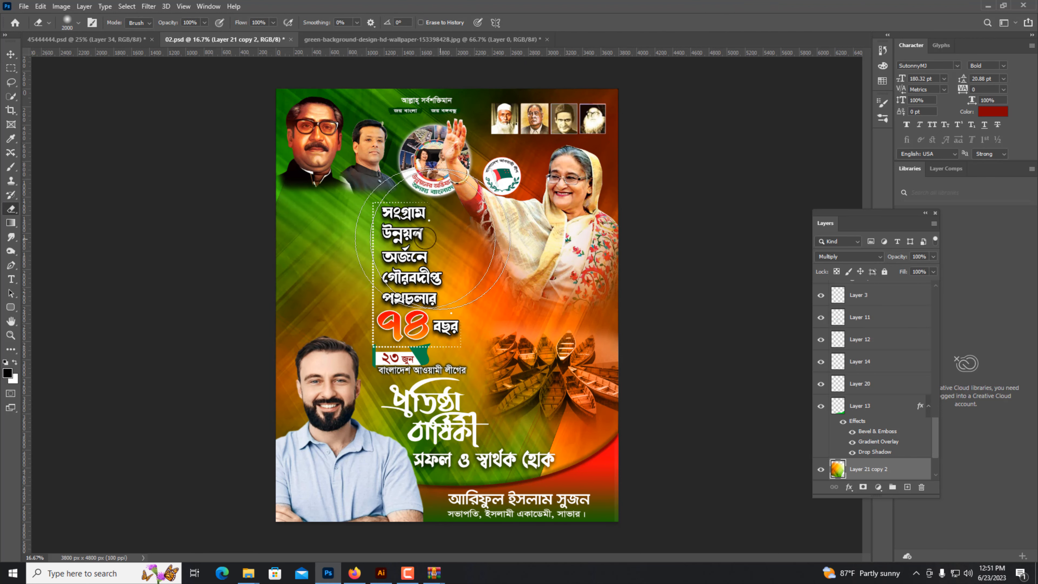
key("ctrl+plus")
scroll(708, 284, "down", 5)
mouse_move(707, 284)
left_mouse_down()
mouse_move(617, 459)
mouse_move(560, 264)
left_mouse_up()
Apply Bevel & Emboss and a Drop Shadow with an increased size to the white anniversary calligraphy
left_click(11, 54)
left_click(396, 261, "ctrl")
key("ctrl+plus")
key("ctrl+plus")
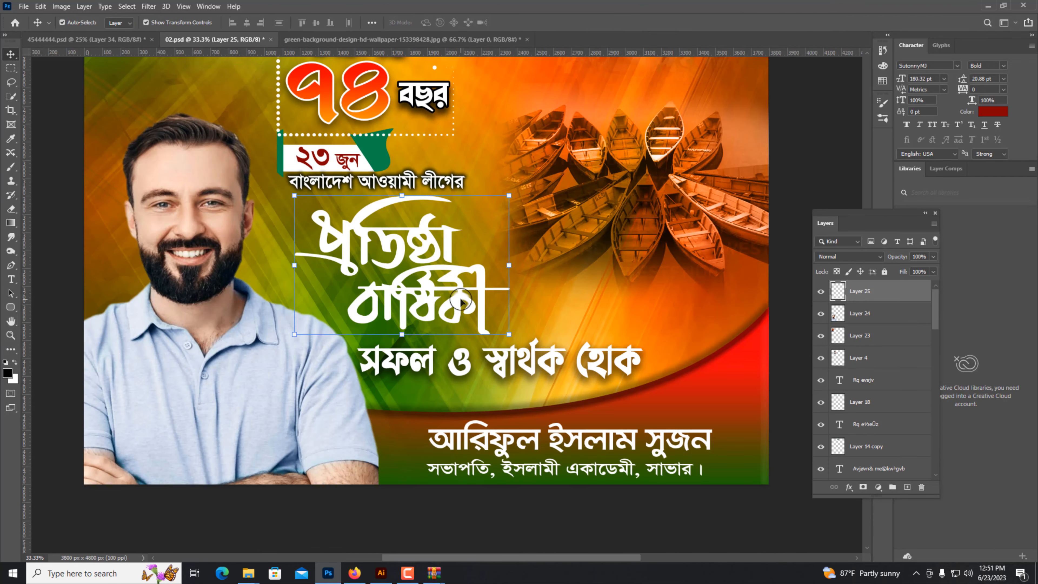
right_click(854, 291)
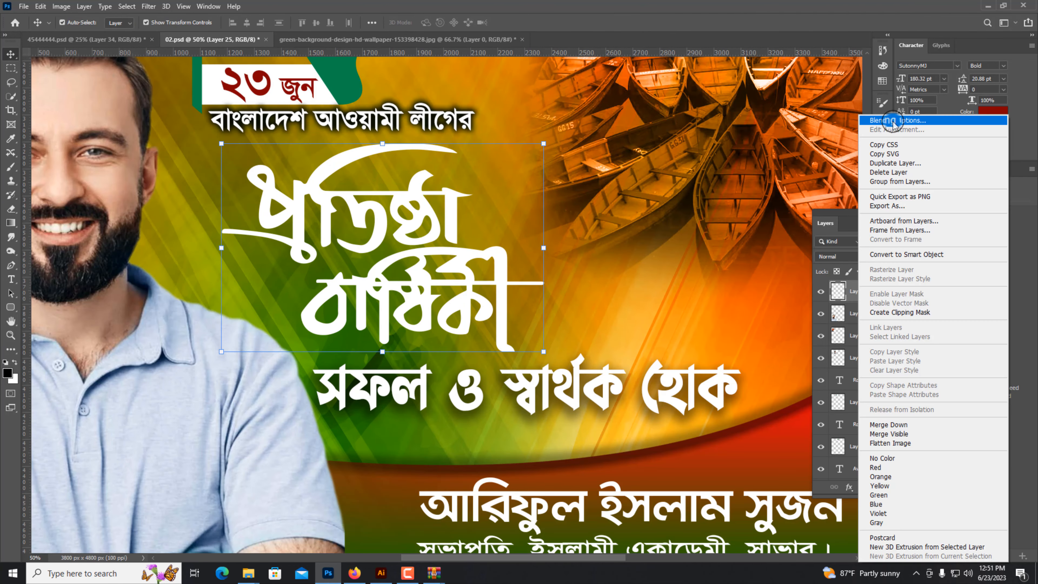
left_click(879, 118)
left_click(622, 246)
left_click(619, 400)
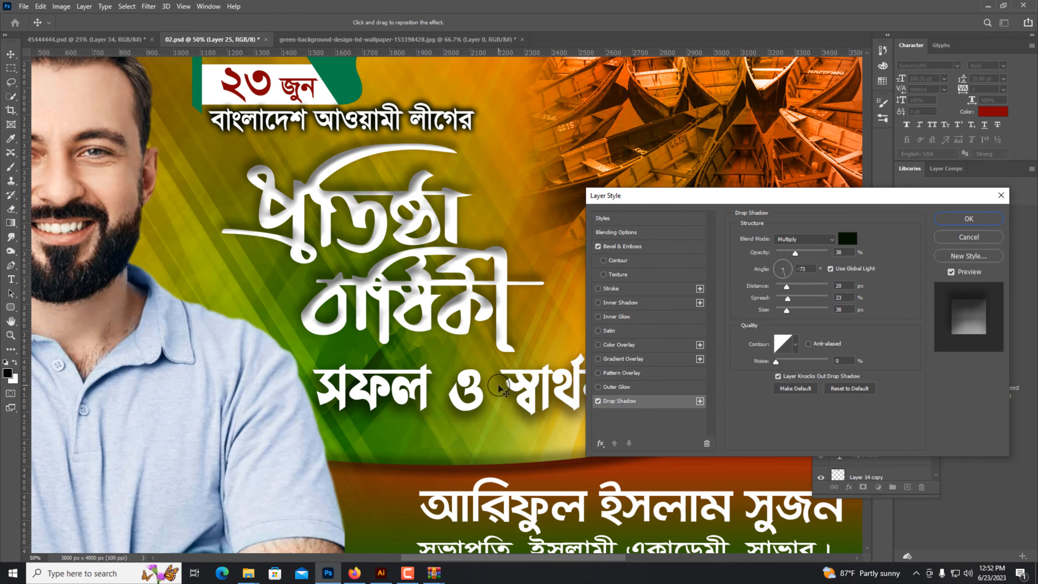
left_click_drag(786, 311, 792, 311)
key("Return")
key("ctrl+minus")
key("ctrl+minus")
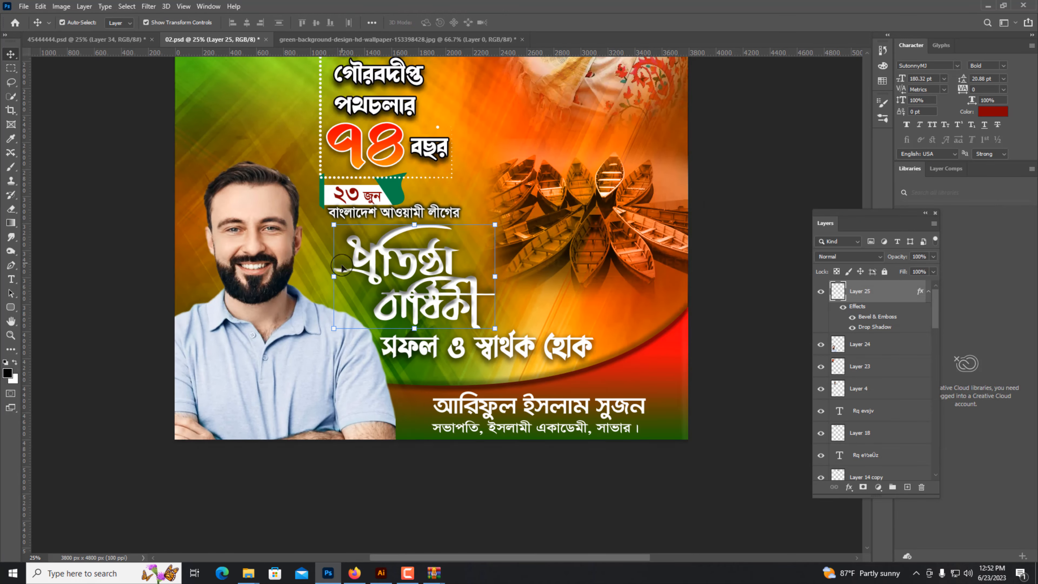
Change the Bevel & Emboss style of the white anniversary calligraphy to Outer Bevel
key("ctrl+plus")
right_click(858, 292)
left_click(883, 118)
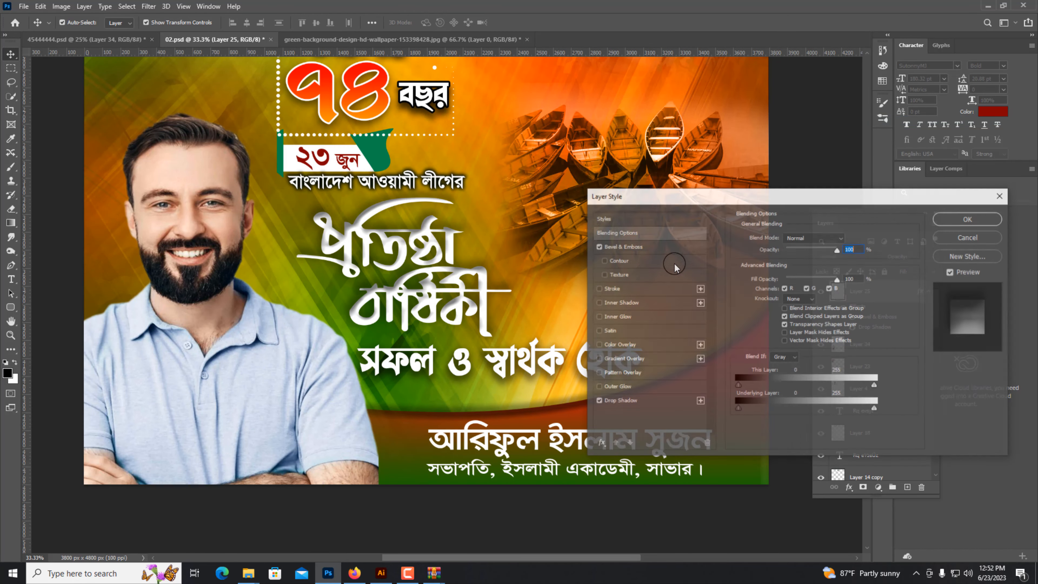
left_click(636, 246)
left_click(800, 237)
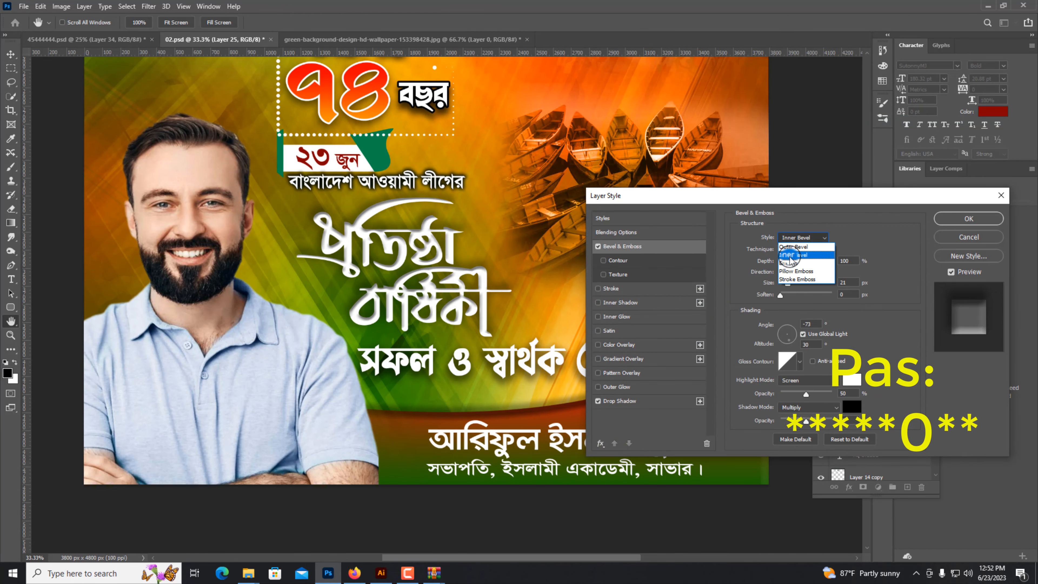
left_click(791, 256)
left_click(793, 246)
key("ctrl+plus")
key("ctrl+plus")
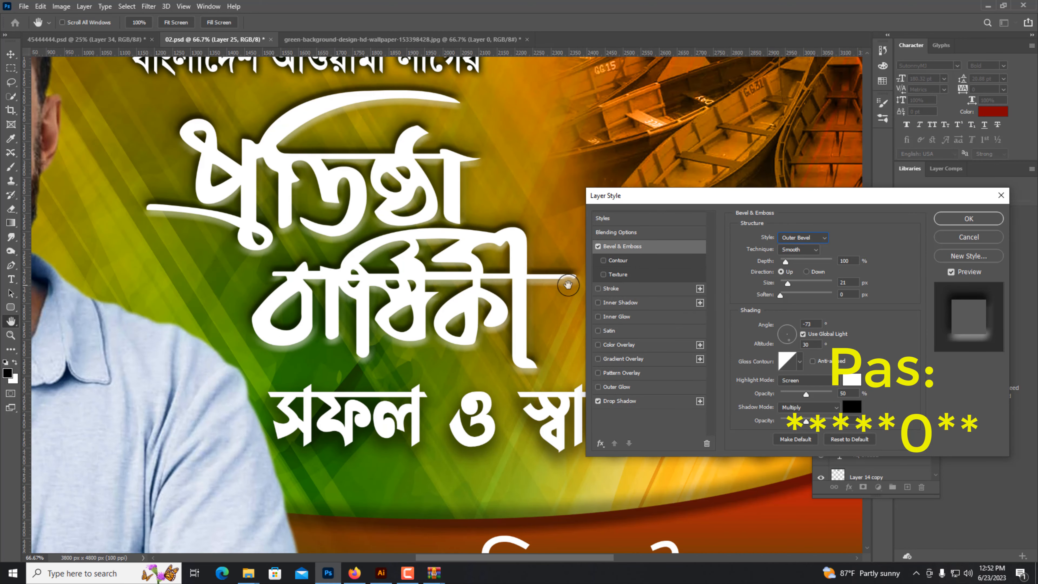
Add a dark green outside stroke of 40 px to the anniversary calligraphy
left_click(611, 289)
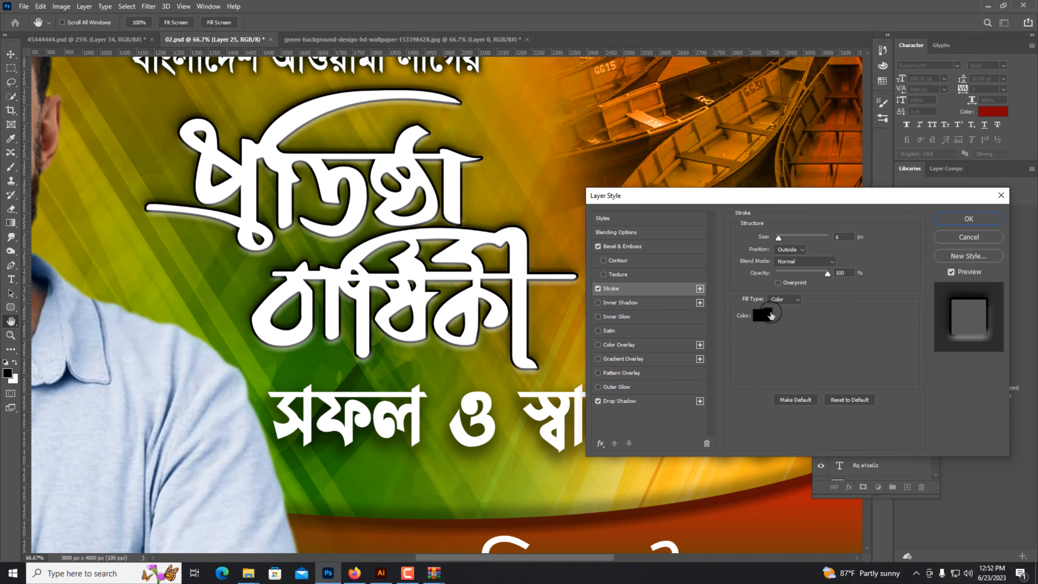
left_click(747, 321)
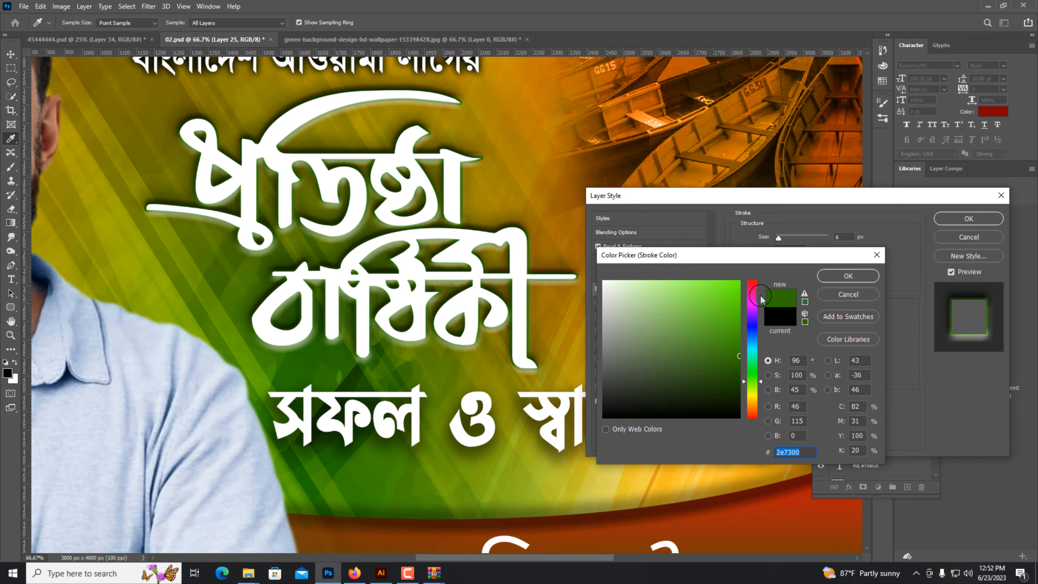
left_click(740, 391)
key("Return")
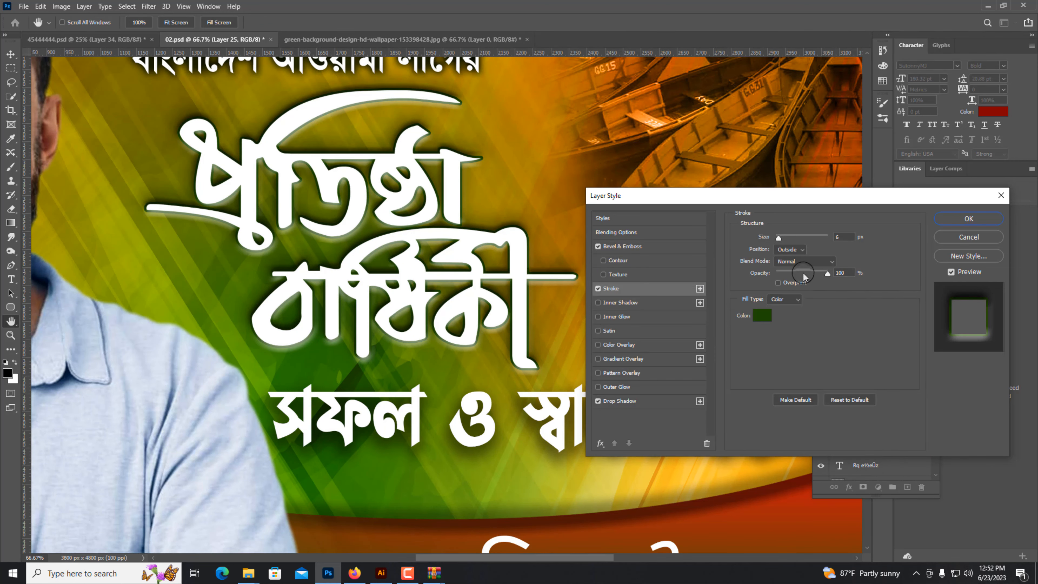
left_click_drag(782, 239, 788, 242)
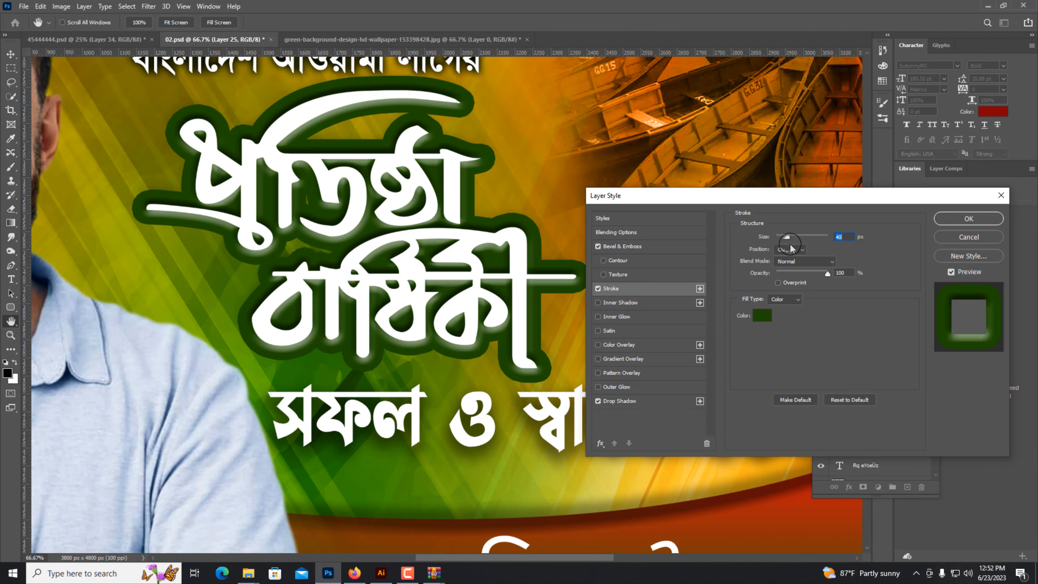
key("Return")
key("v")
key("ctrl+minus")
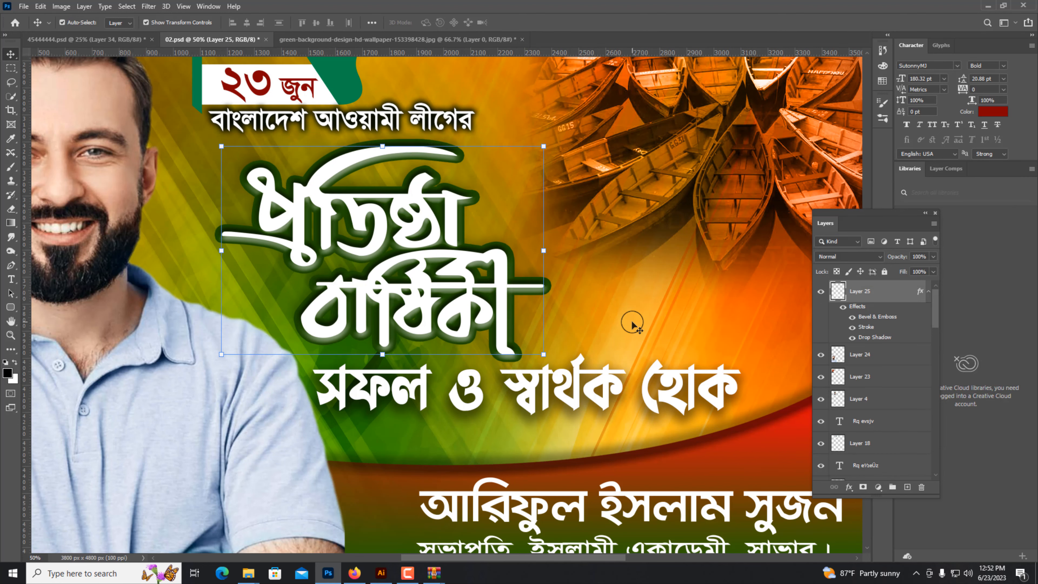
Nudge the slogan line below the calligraphy slightly to the right and give it a 10 px green stroke
left_click_drag(600, 380, 609, 382)
right_click(862, 449)
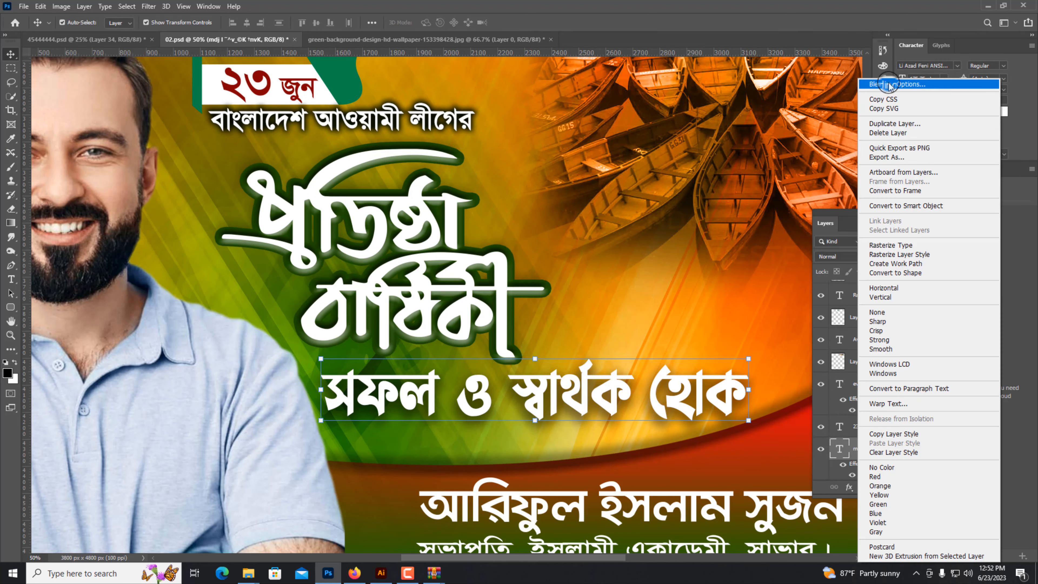
left_click(878, 78)
left_click(615, 293)
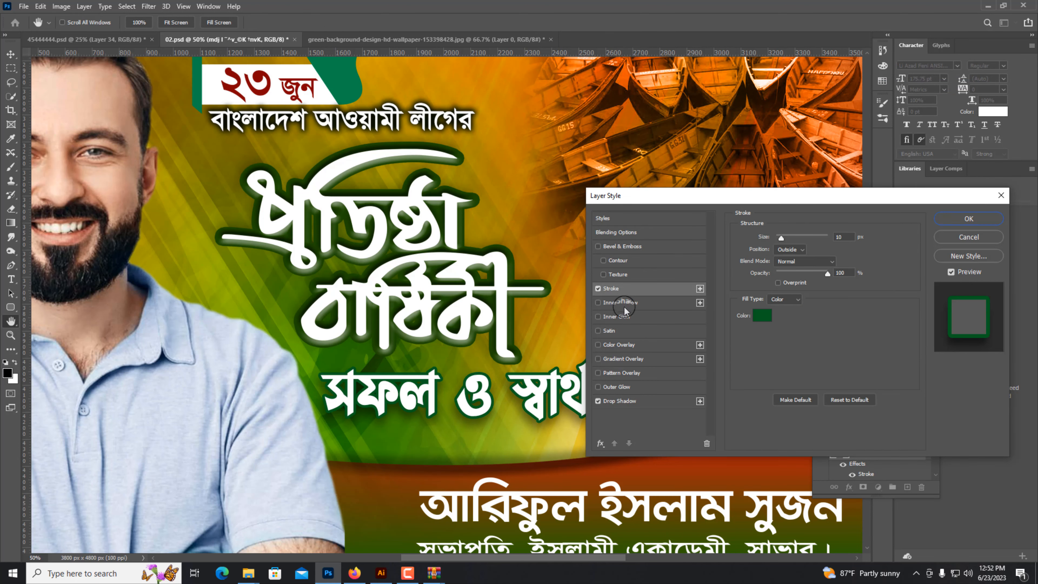
key("Return")
key("ctrl+minus")
key("ctrl+minus")
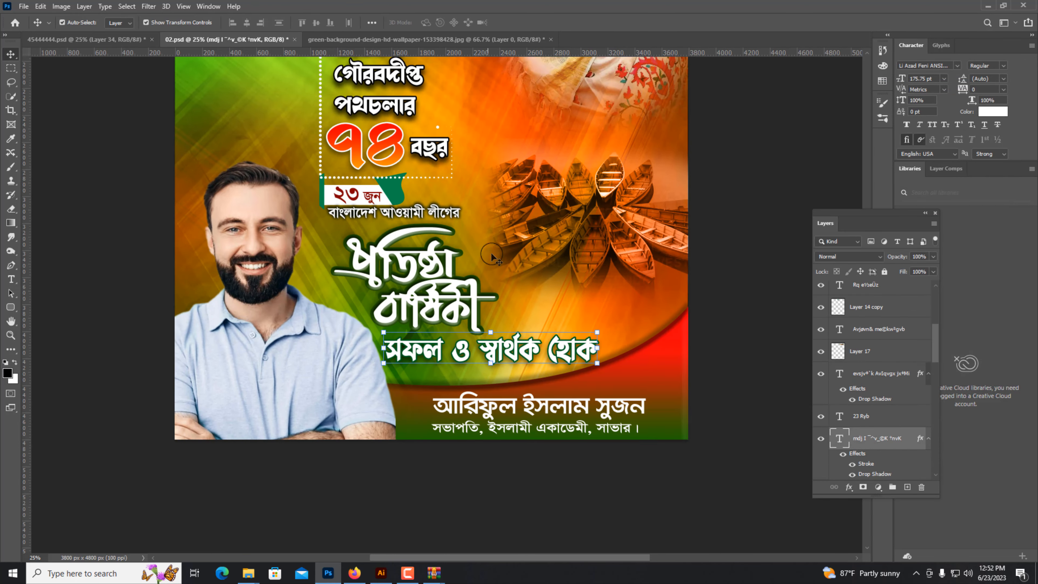
Move the boats picture up slightly and set its blend mode to Hard Light
left_click_drag(604, 260, 525, 387)
left_click(525, 386)
left_click_drag(505, 261, 504, 255)
key("Return")
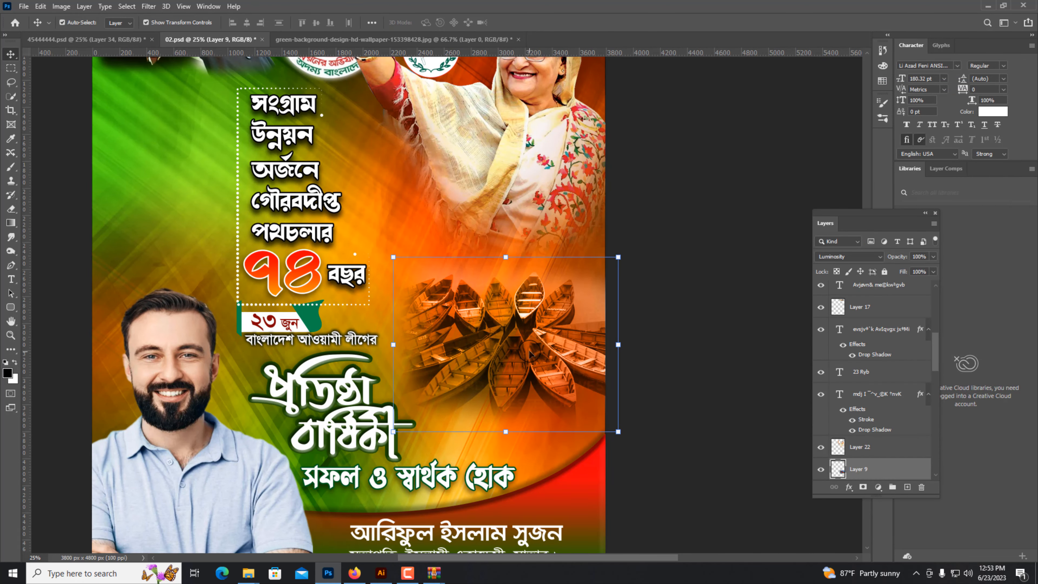
key("ctrl+plus")
left_click(862, 257)
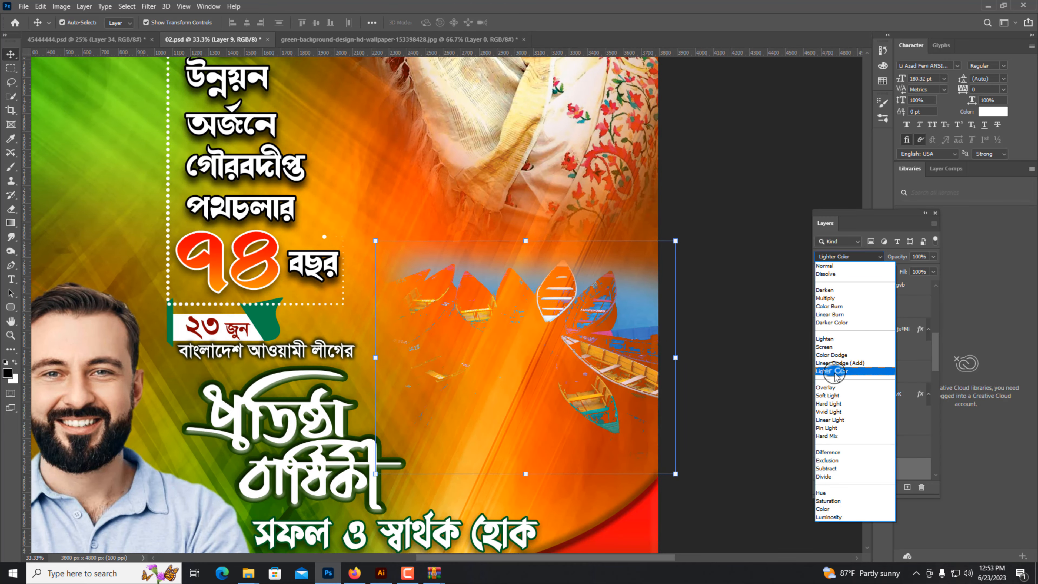
left_click(829, 403)
Raise the boats picture further so it sits closer beneath the waving woman's shawl
key("ctrl+t")
key("ctrl+minus")
key("ctrl+minus")
key("ctrl+plus")
left_click_drag(657, 401, 656, 376)
key("Return")
key("ctrl+plus")
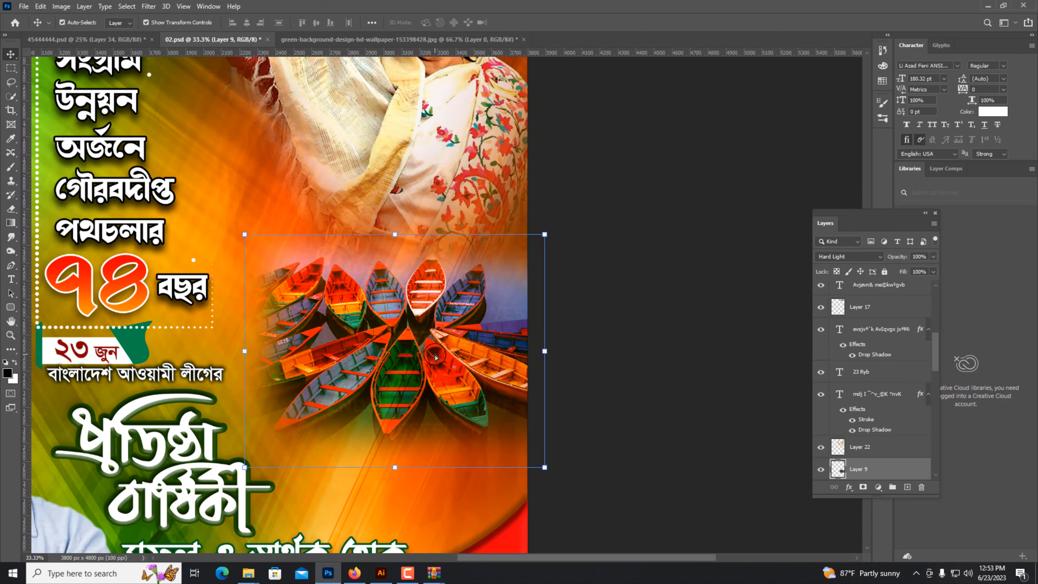
Adjust the boats layer's Blend If: gray Underlying Layer white point to 221, and a lowered blue This Layer white point
right_click(876, 471)
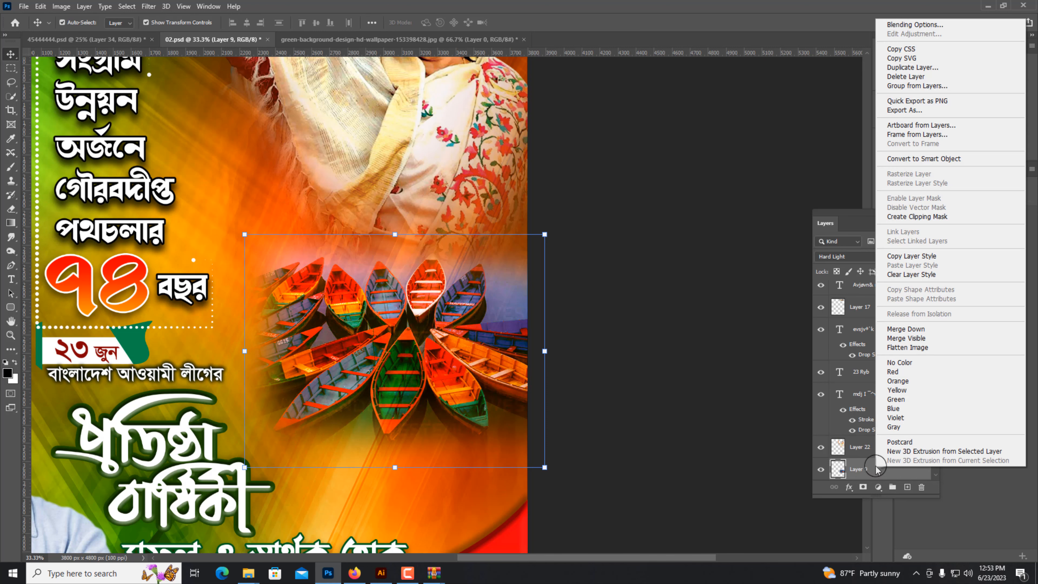
left_click(899, 27)
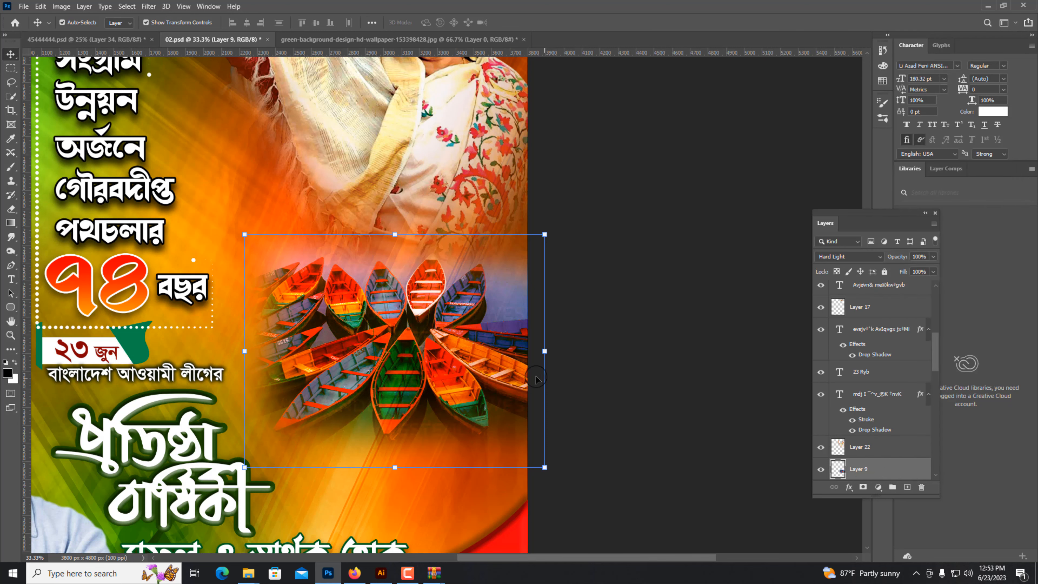
right_click(866, 466)
left_click(889, 28)
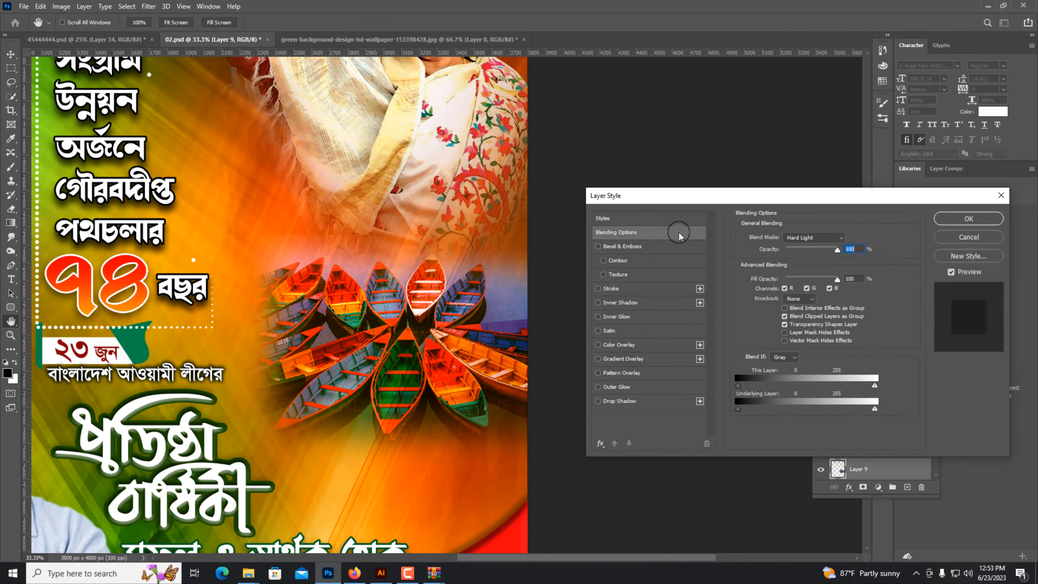
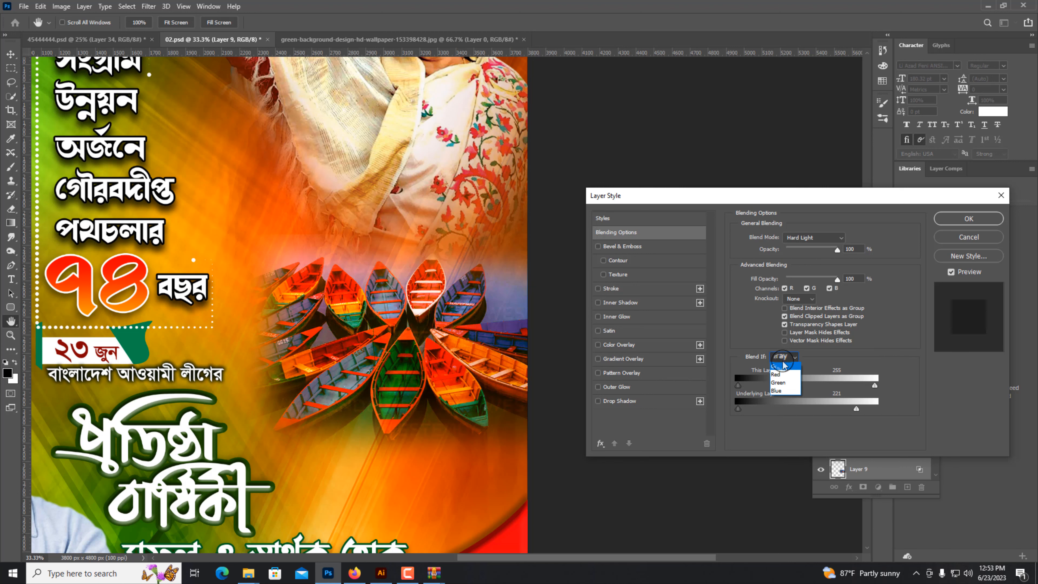
left_click_drag(874, 384, 833, 381)
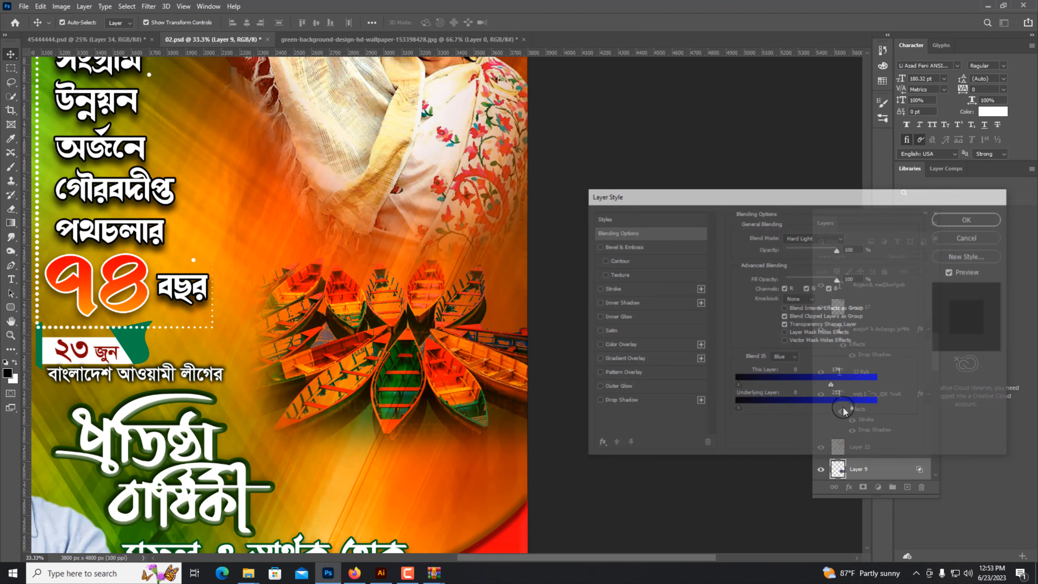
key("Return")
key("ctrl+minus")
key("ctrl+minus")
Shift the party-name line slightly down so it clears the date ribbon
key("ctrl+plus")
key("ctrl+plus")
key("ctrl+plus")
key("ctrl+plus")
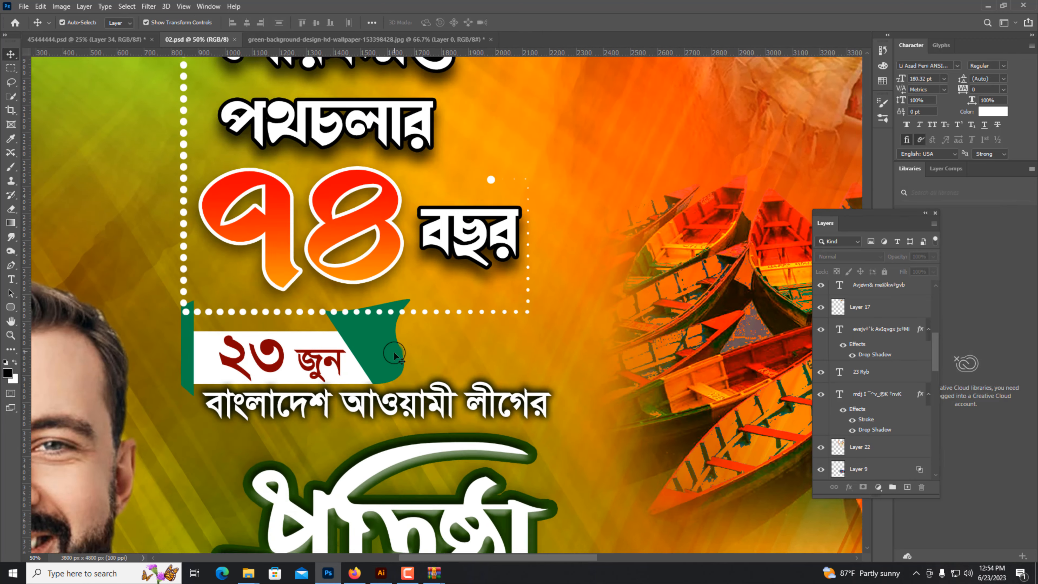
left_click(391, 409)
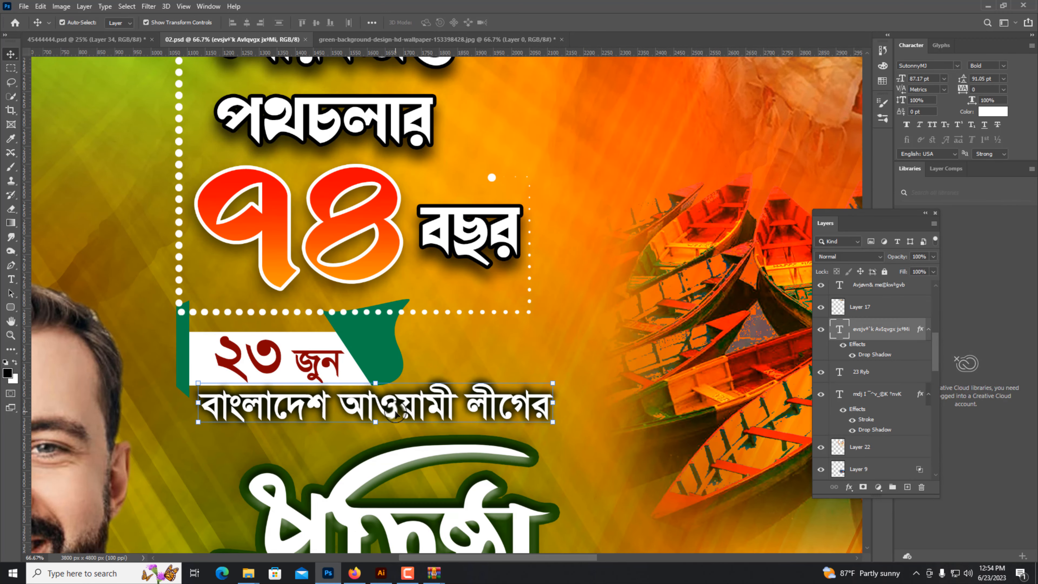
key("shift+Down")
key("shift+Down")
key("shift+Down")
key("shift+Down")
scroll(404, 415, "down", 5)
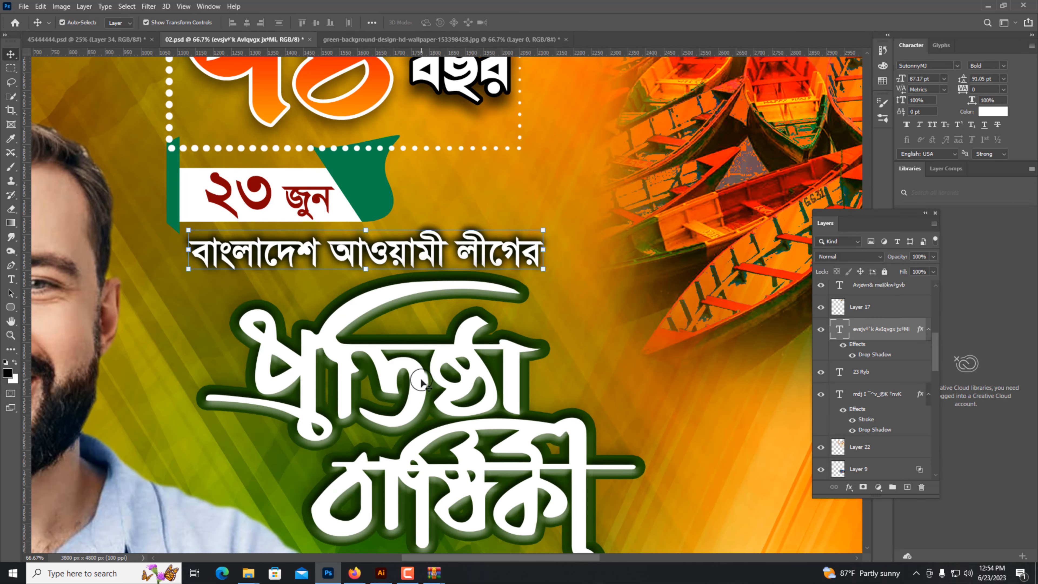
Bring the green and white date ribbon to the front of the layer stack
left_click(423, 323)
left_click_drag(624, 216, 605, 236)
left_click_drag(475, 302, 541, 419)
key("Return")
key("ctrl+plus")
left_click(476, 314)
key("ctrl+plus")
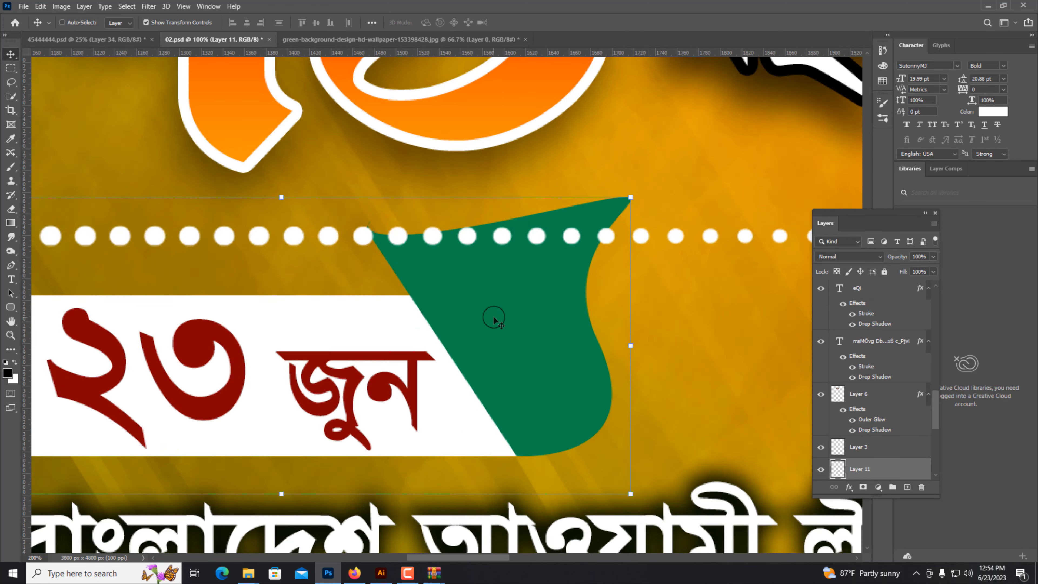
left_click_drag(494, 317, 559, 364)
key("ctrl+minus")
key("ctrl+minus")
key("ctrl+shift+bracketright")
Bring the date text ২৩ জুন to the front, above the ribbon
left_click(288, 299)
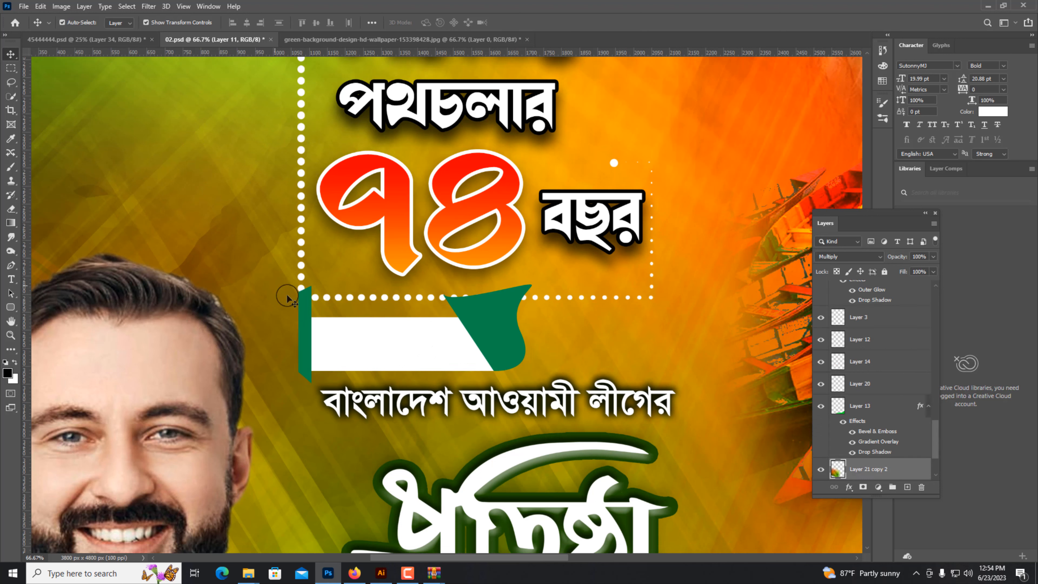
left_click(378, 343)
right_click(380, 344)
left_click(398, 368)
left_click(410, 355, "ctrl")
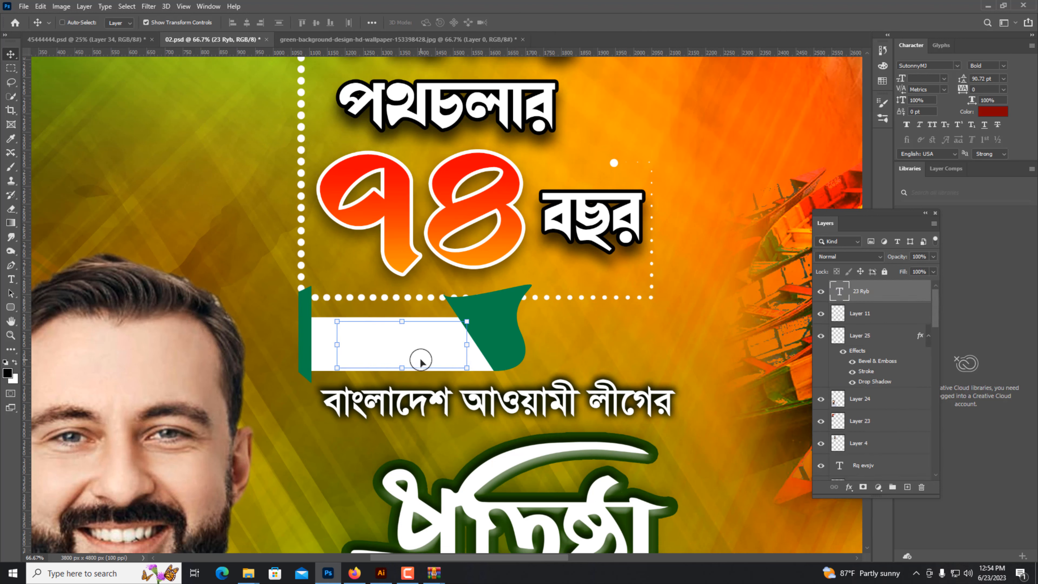
Recolour the date ribbon's green parts to dark blue with a Hue/Saturation hue shift
left_click(435, 348, "ctrl")
key("ctrl+u")
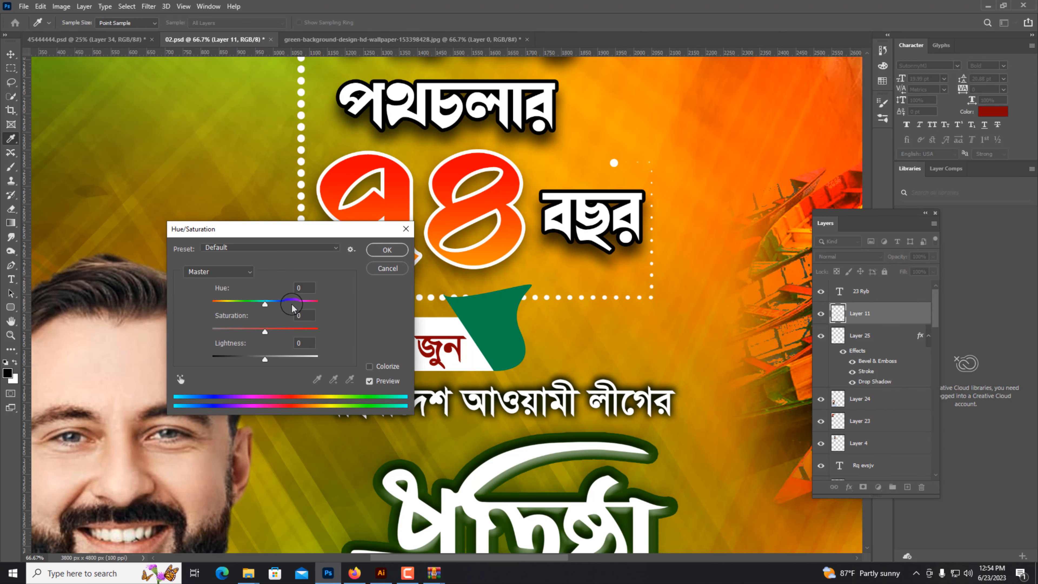
left_click_drag(300, 303, 301, 303)
key("Return")
left_click(244, 220, "ctrl")
key("ctrl+minus")
key("ctrl+minus")
key("ctrl+minus")
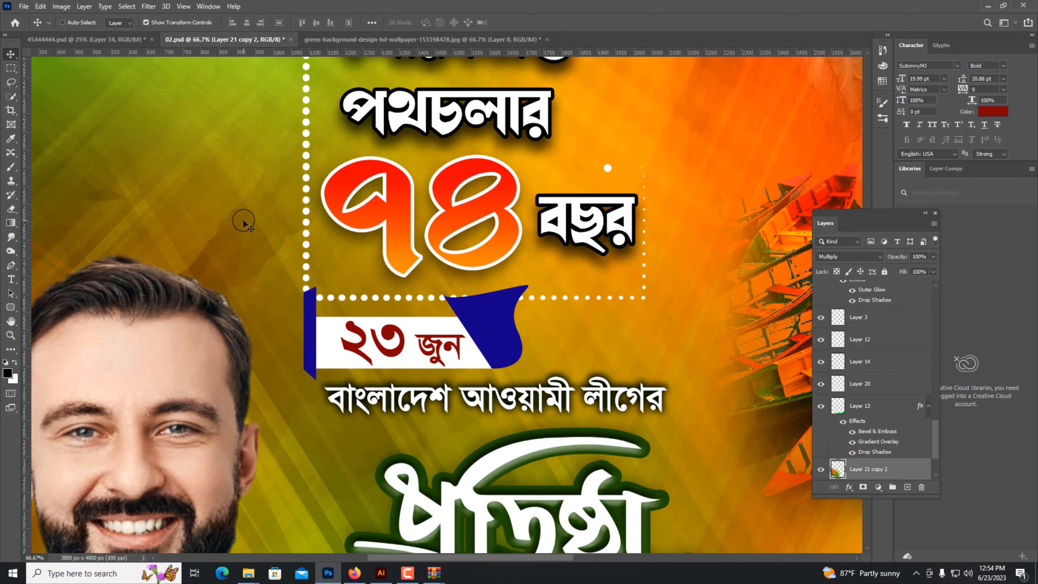
key("ctrl+minus")
left_click(179, 263)
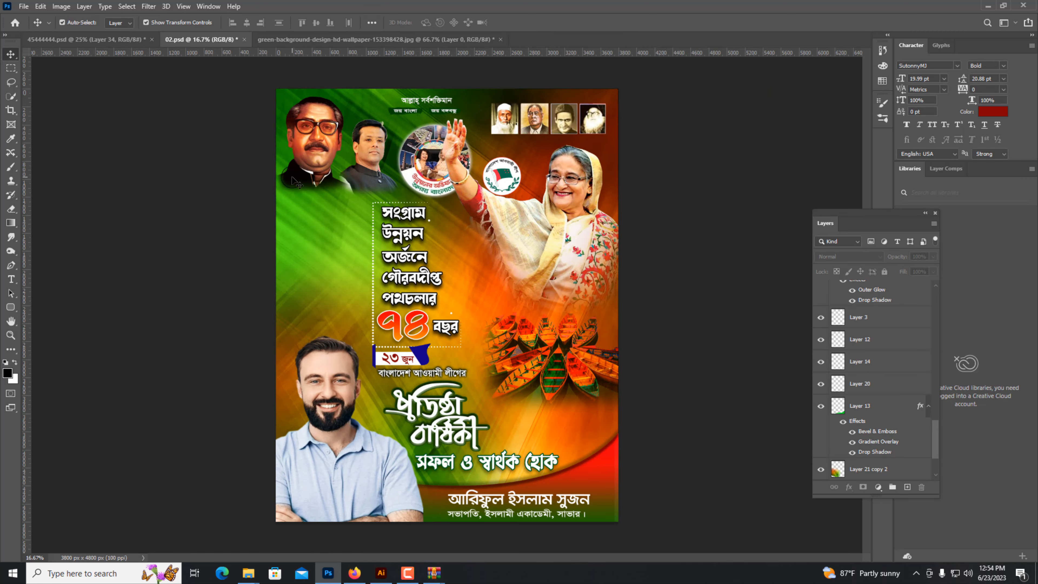
left_click(296, 183)
key("ctrl+plus")
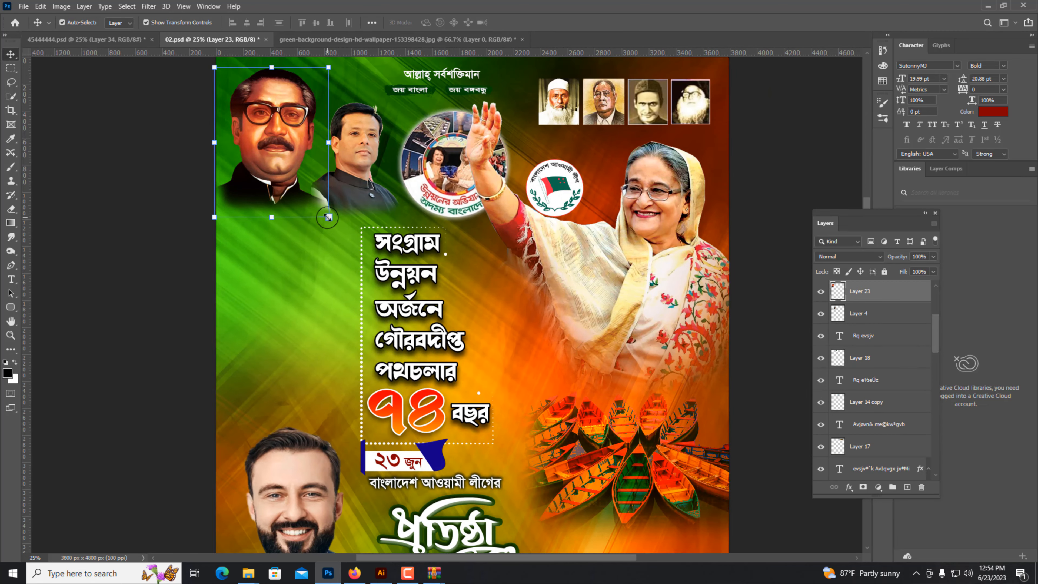
key("ctrl+minus")
left_click(174, 316)
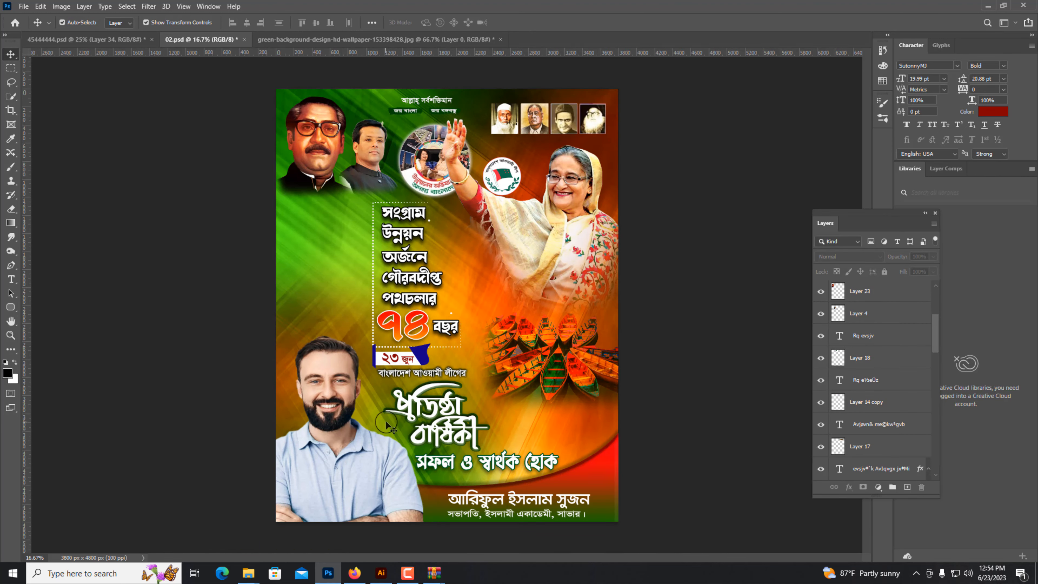
Move the round photo emblem beneath the two portraits, slightly enlarged, and enlarge and reposition the party's flag logo beside the raised hand
left_click(307, 166)
left_click_drag(400, 186, 298, 321)
key("ctrl+plus")
left_click_drag(519, 180, 532, 168)
left_click_drag(566, 204, 573, 211)
key("Return")
mouse_move(260, 330)
left_mouse_down()
mouse_move(312, 371)
mouse_move(244, 338)
left_mouse_up()
key("Return")
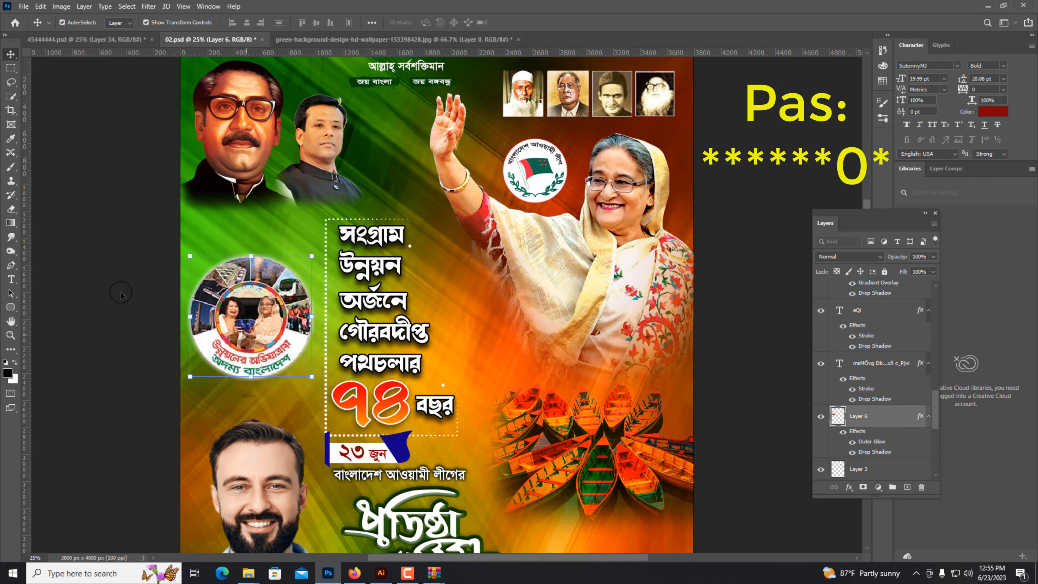
left_click(121, 292)
key("ctrl+minus")
Nudge the জয় বাংলা label with its brush backing to the left and scale down the invocation line above it slightly
key("ctrl+plus")
key("ctrl+plus")
key("ctrl+plus")
key("ctrl+plus")
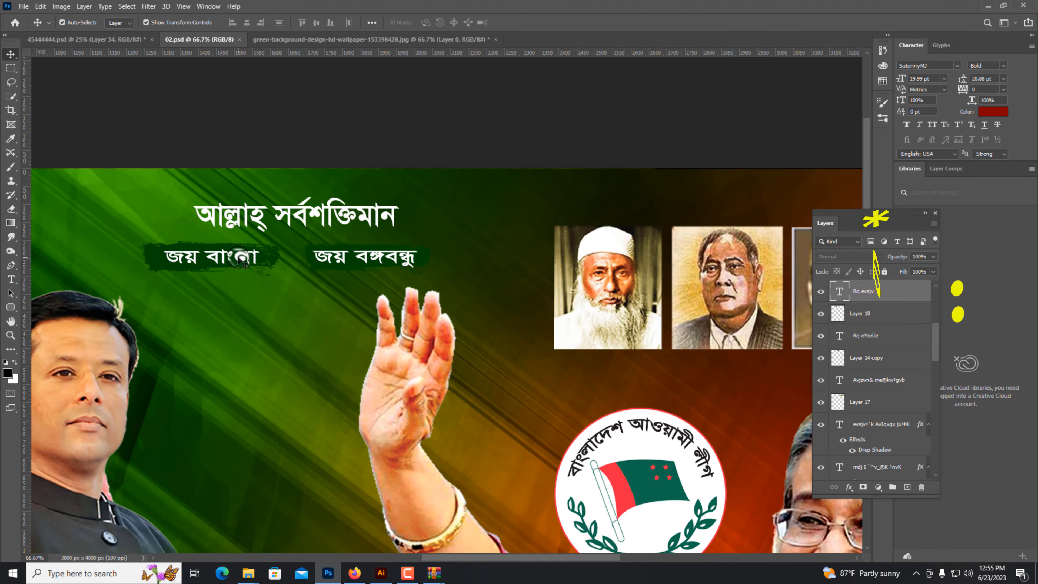
left_click(238, 258)
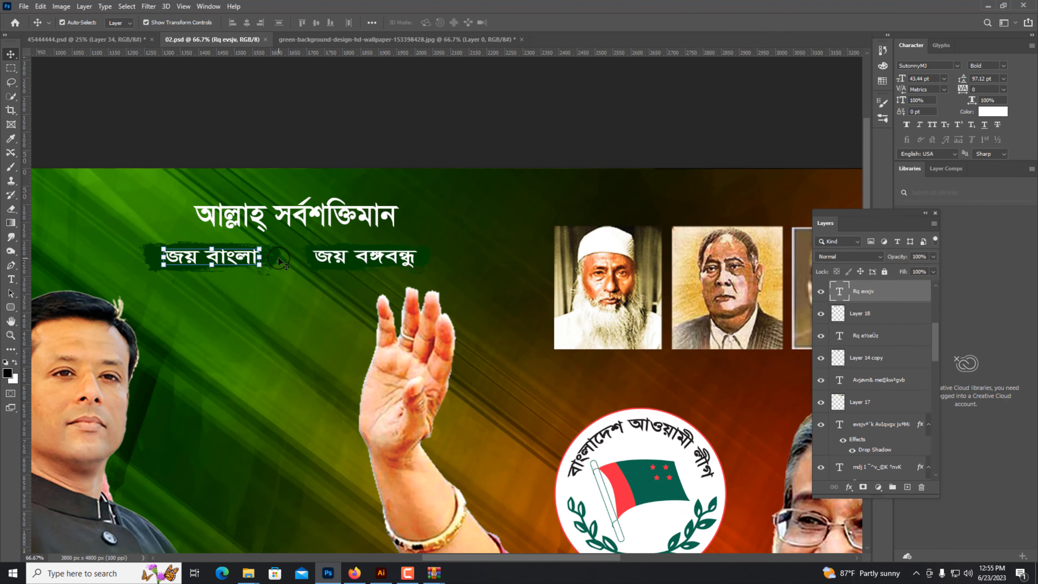
left_click(277, 261, "shift")
left_click_drag(277, 260, 260, 261)
left_click(347, 217)
left_click_drag(395, 215, 334, 214)
key("Return")
key("ctrl+minus")
key("ctrl+minus")
key("ctrl+minus")
left_click(429, 194)
key("ctrl+minus")
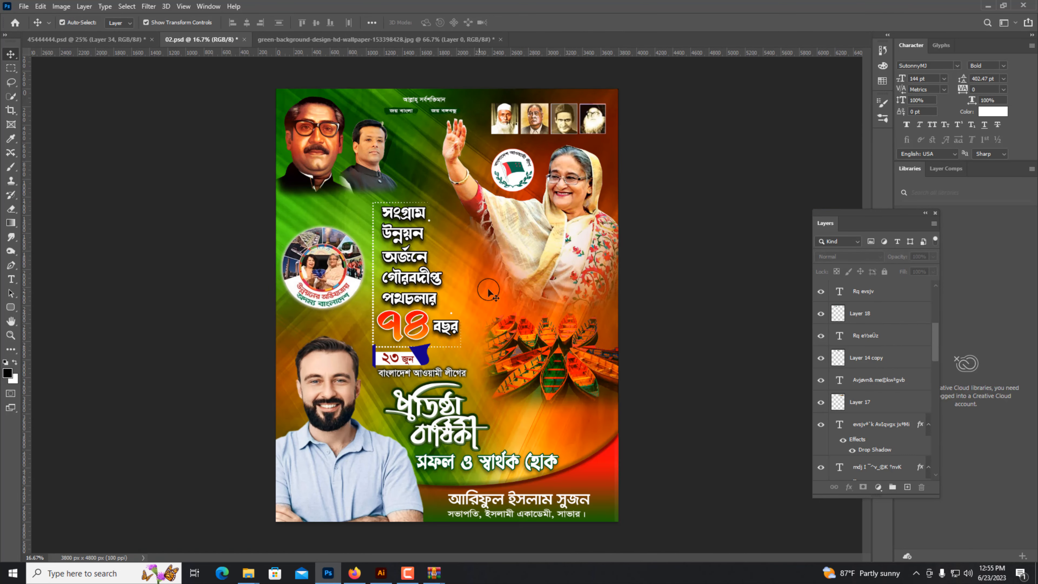
left_click(486, 334)
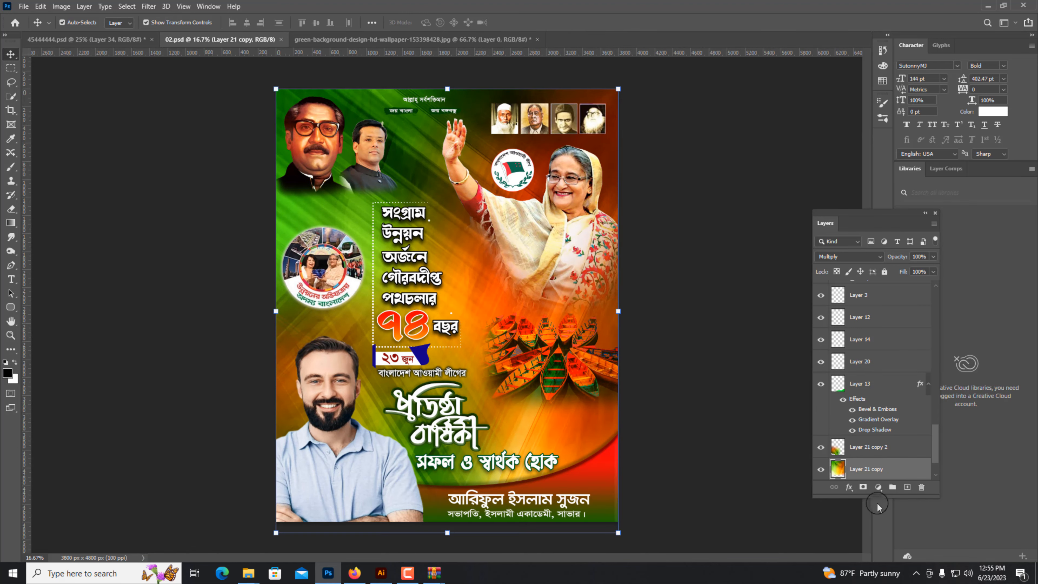
Try painting white light rays with the ray-shaped brush on a new layer above the background copy
left_click(907, 486)
left_click(10, 166)
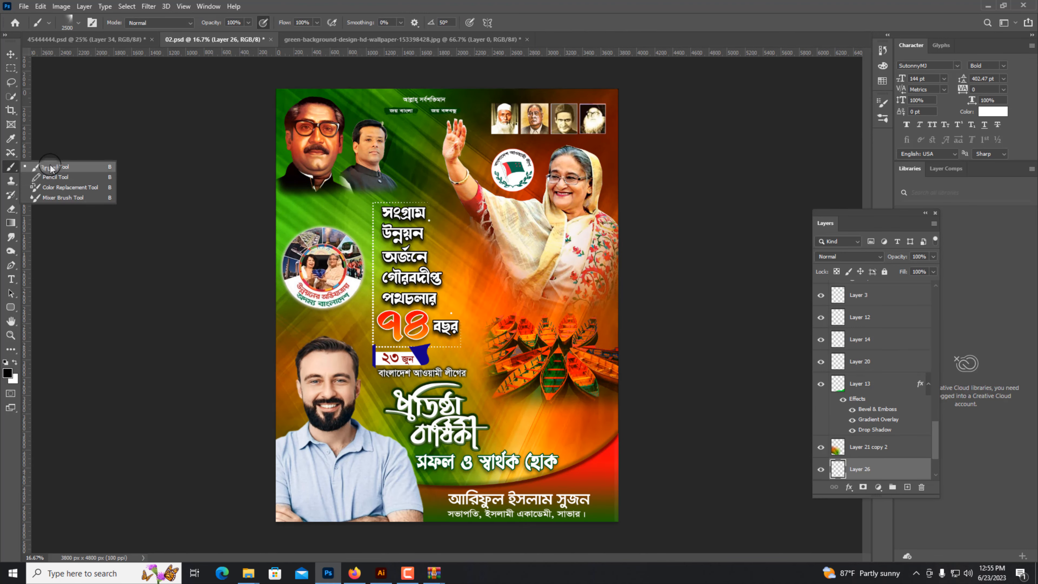
left_click(49, 167)
left_click(568, 149)
key("ctrl+z")
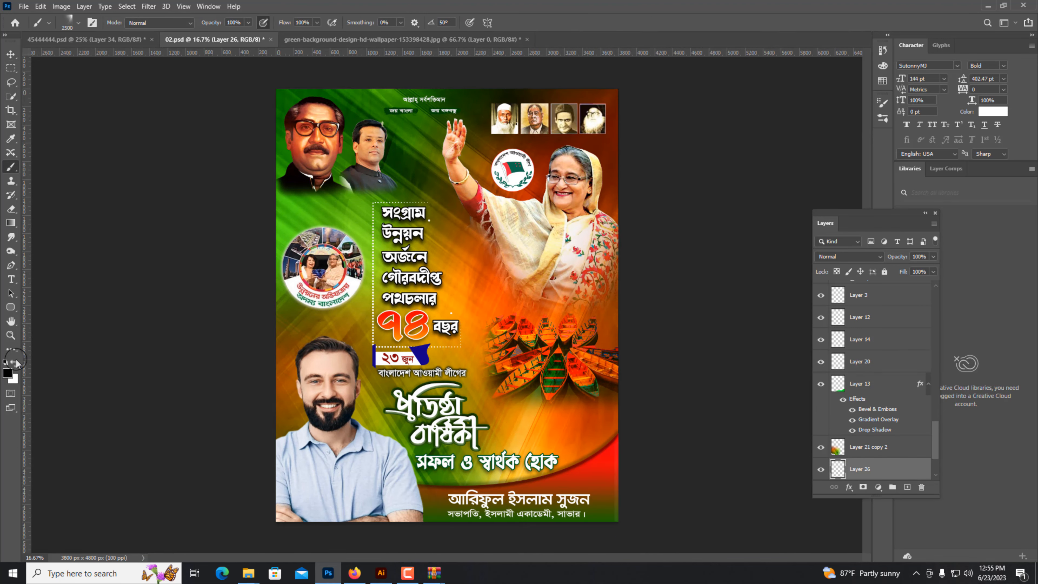
key("x")
left_click(573, 153)
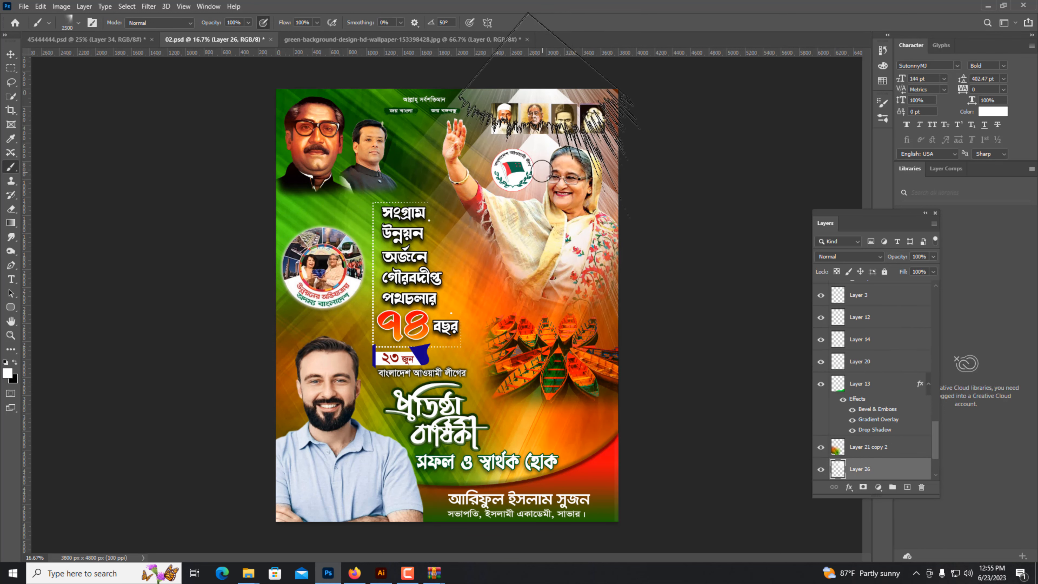
key("ctrl+z")
key("ctrl+z")
Rasterize the invocation line's type layer and paint white light rays on it over the poster's upper-right corner with the Brush
left_click(572, 115)
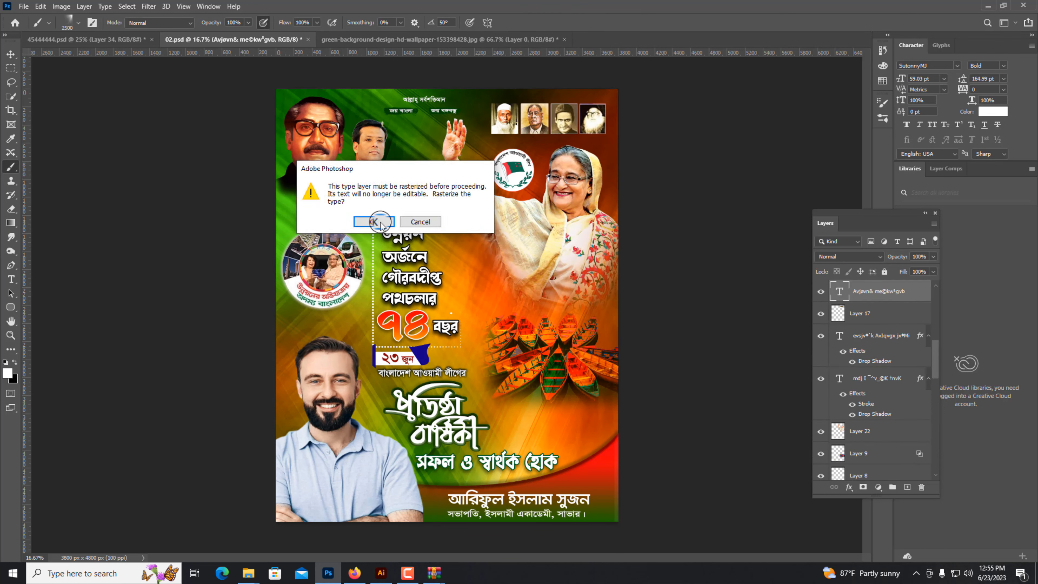
left_click(376, 222)
left_click(556, 180)
left_click(547, 197)
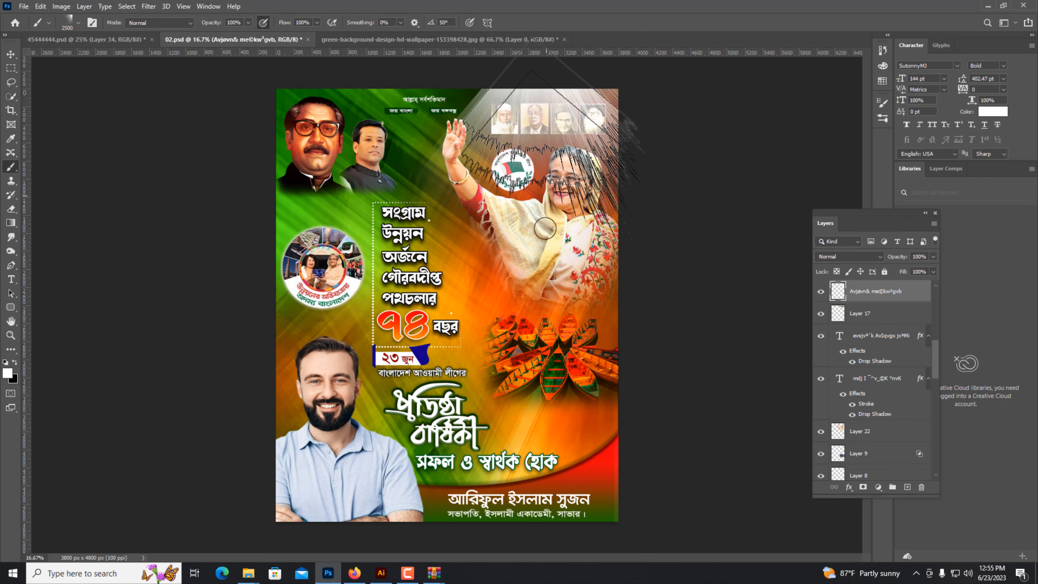
Rotate the light-ray layer clockwise by about 14° and shift it towards the poster's upper-right corner
left_click(11, 54)
key("ctrl+plus")
left_click_drag(652, 192, 510, 431)
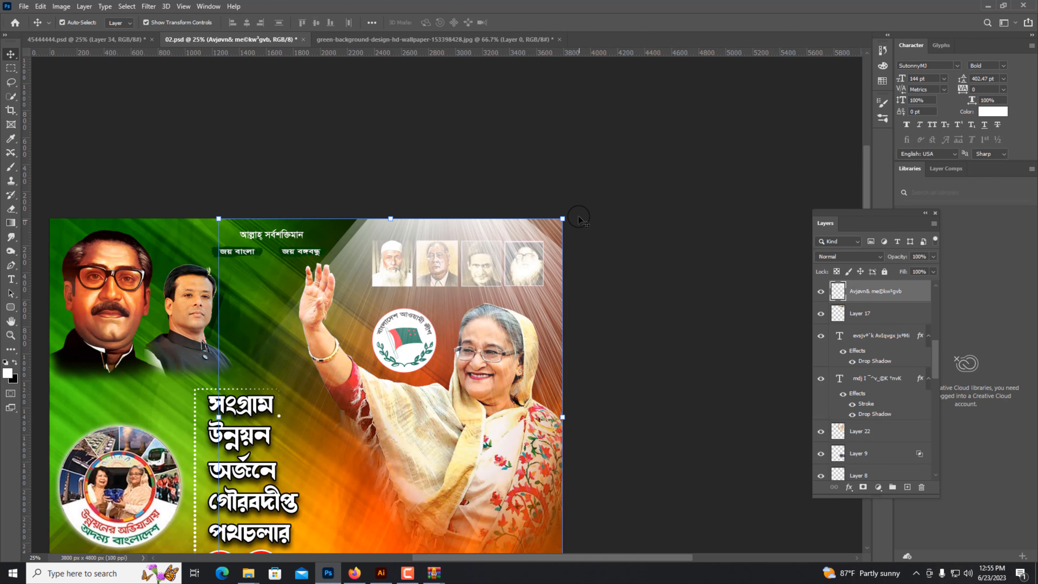
left_click_drag(575, 209, 612, 263)
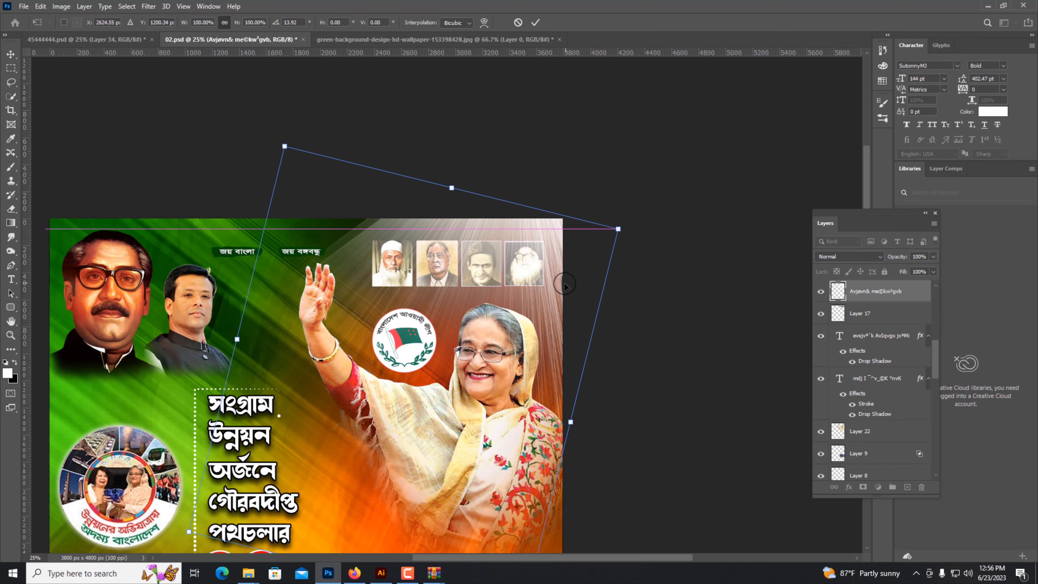
key("Escape")
key("ctrl+0")
Set the light-ray layer's blend mode to Color Dodge and enlarge the layer slightly
left_click(857, 256)
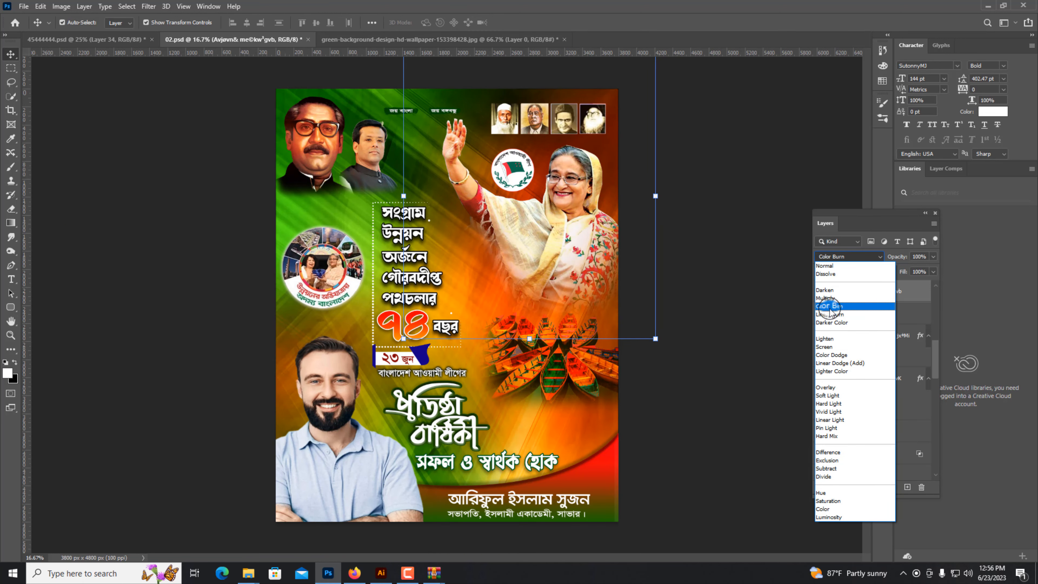
left_click(832, 354)
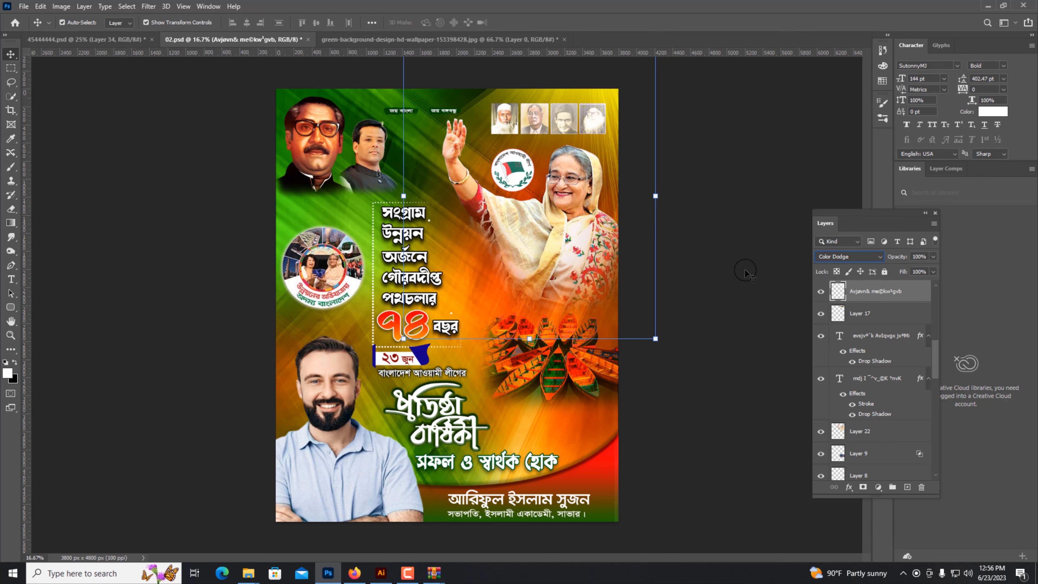
key("ctrl+t")
left_click_drag(530, 338, 526, 365)
key("Return")
Bring the waving woman's portrait and the party's flag logo to the front, above the light rays
key("ctrl+plus")
left_click_drag(297, 283, 184, 458)
left_click(491, 396)
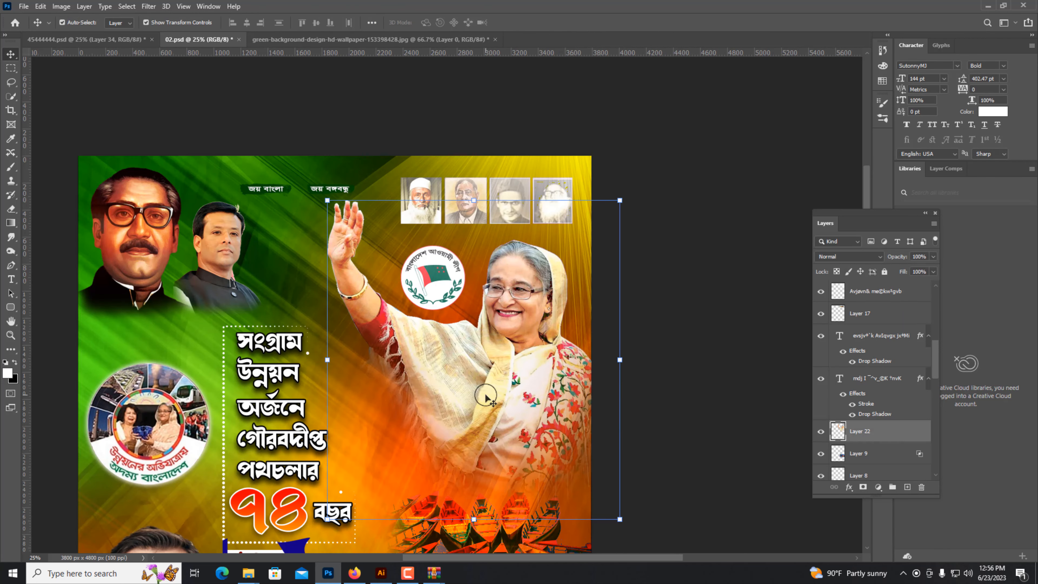
key("ctrl+shift+bracketright")
left_click(455, 290)
right_click(438, 281)
left_click(453, 292)
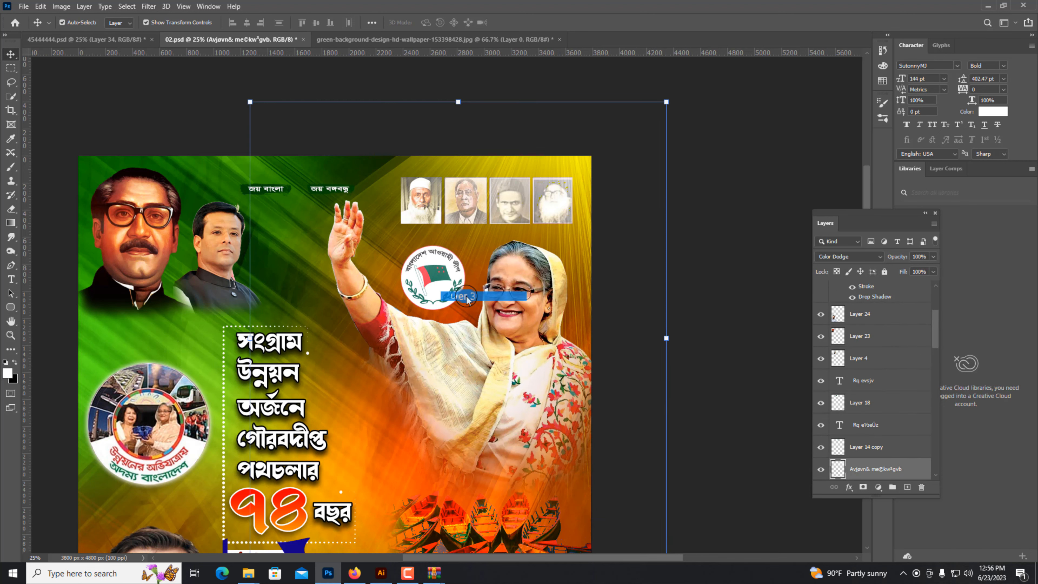
key("ctrl+shift+bracketright")
Bring the row of four small portraits to the front, above the light rays
left_click(511, 203)
right_click(515, 204)
left_click(536, 225)
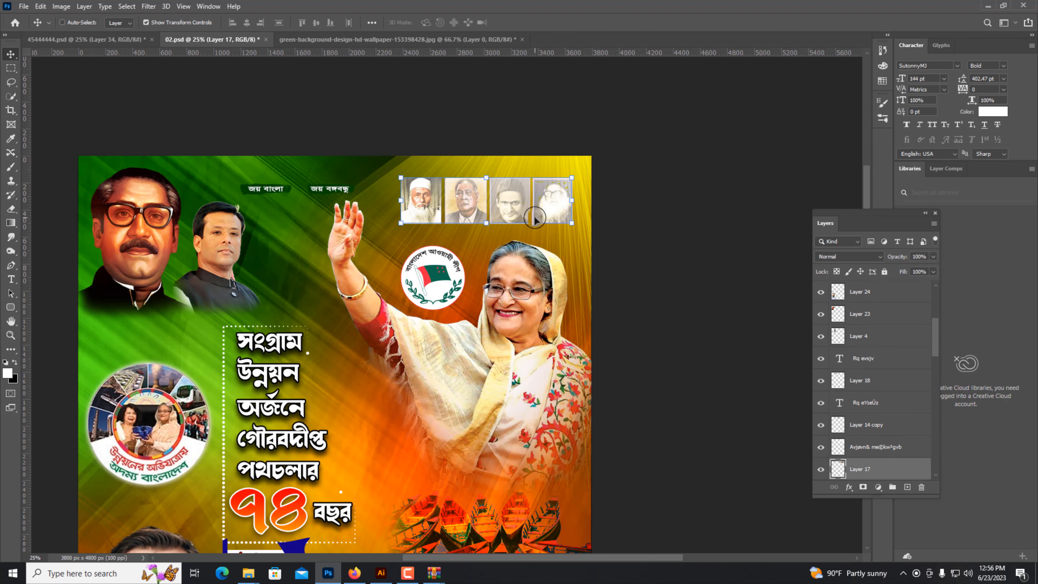
key("ctrl+shift+bracketright")
left_click(466, 132)
key("ctrl+minus")
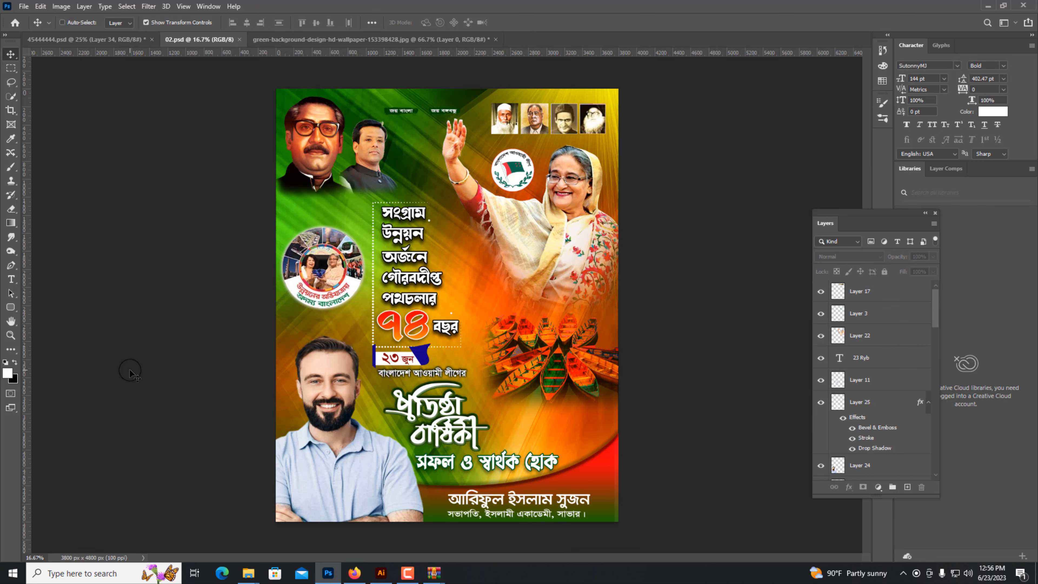
Close the open documents, including 45444444.psd and 01.psd, discarding the unsaved changes to the source files
key("ctrl+w")
left_click(394, 213)
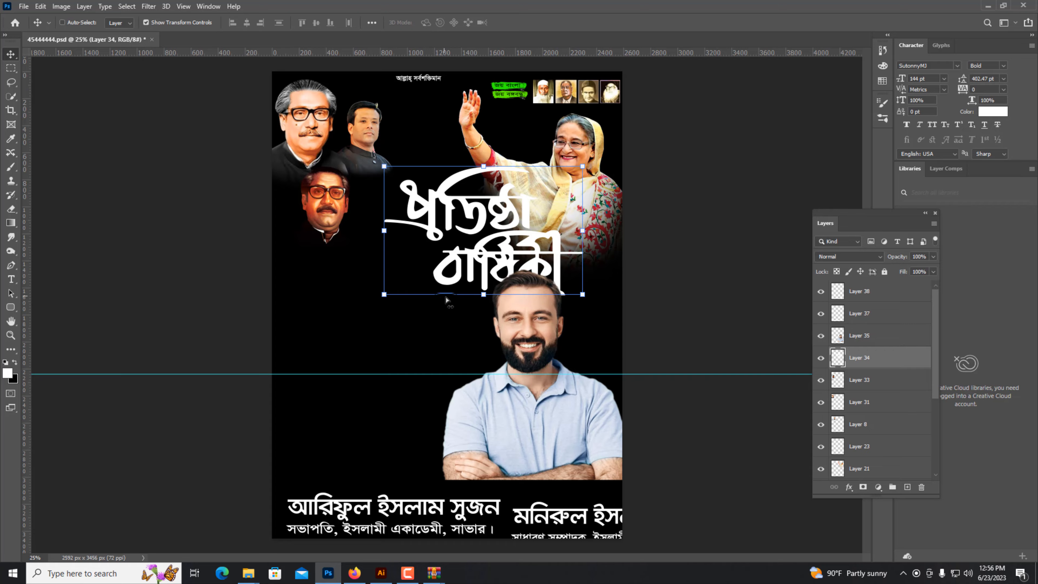
key("ctrl+w")
left_click(394, 213)
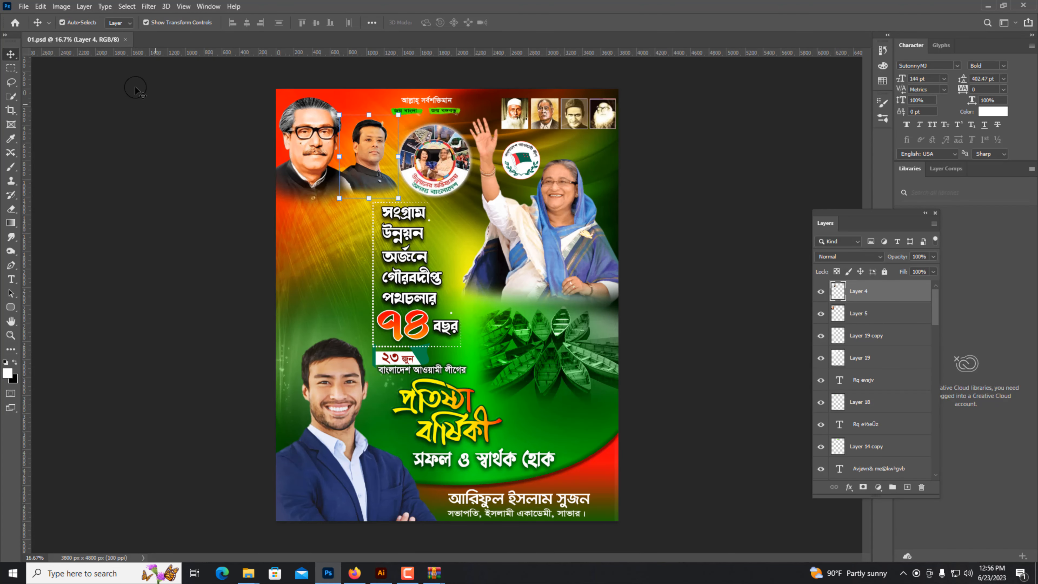
key("ctrl+w")
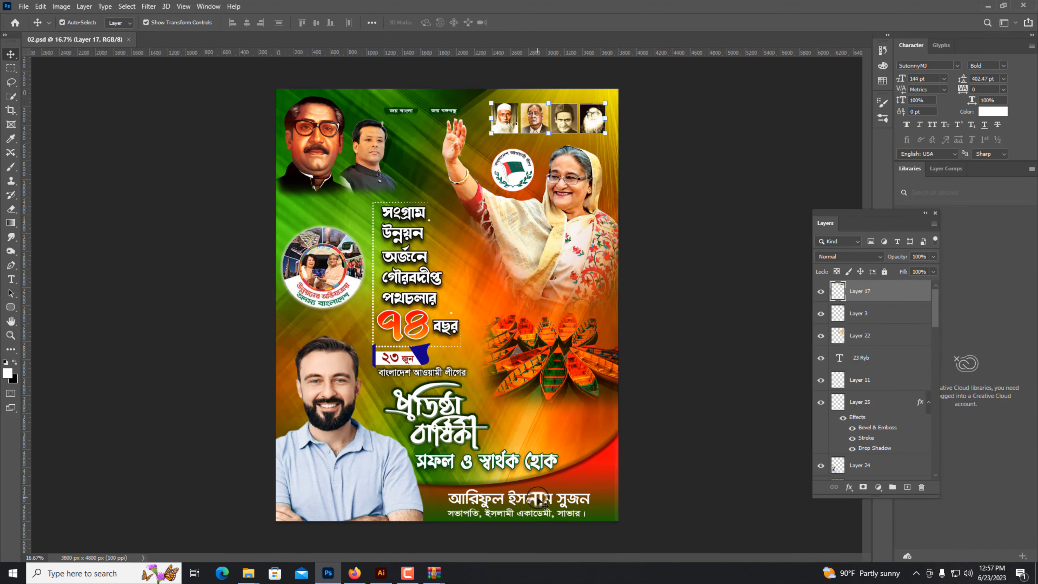
Replace the name and designation block at the poster's foot with the general secretary's block from 45444444.psd
left_click(551, 498)
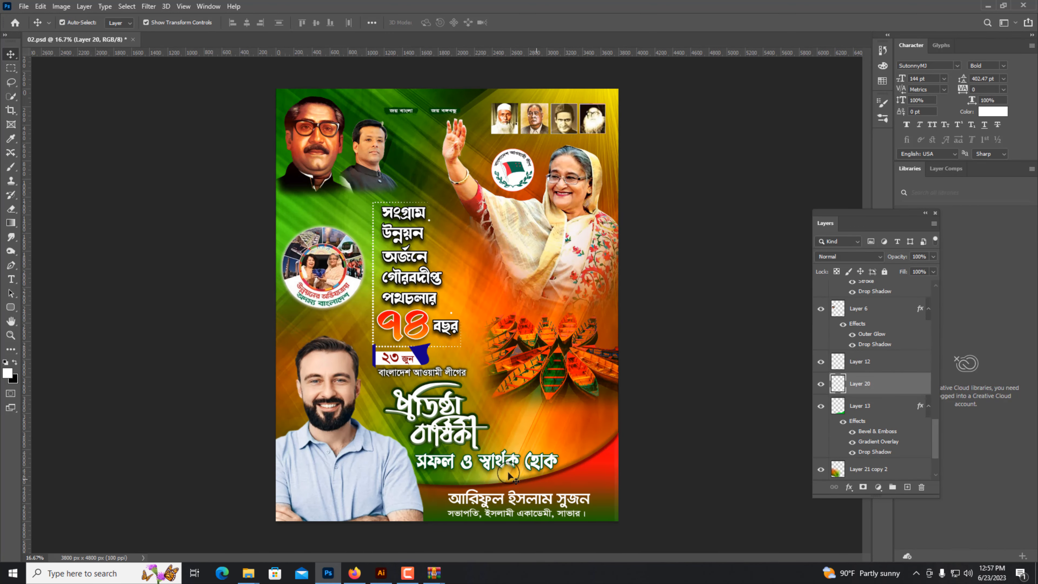
key("ctrl+o")
double_click(250, 92)
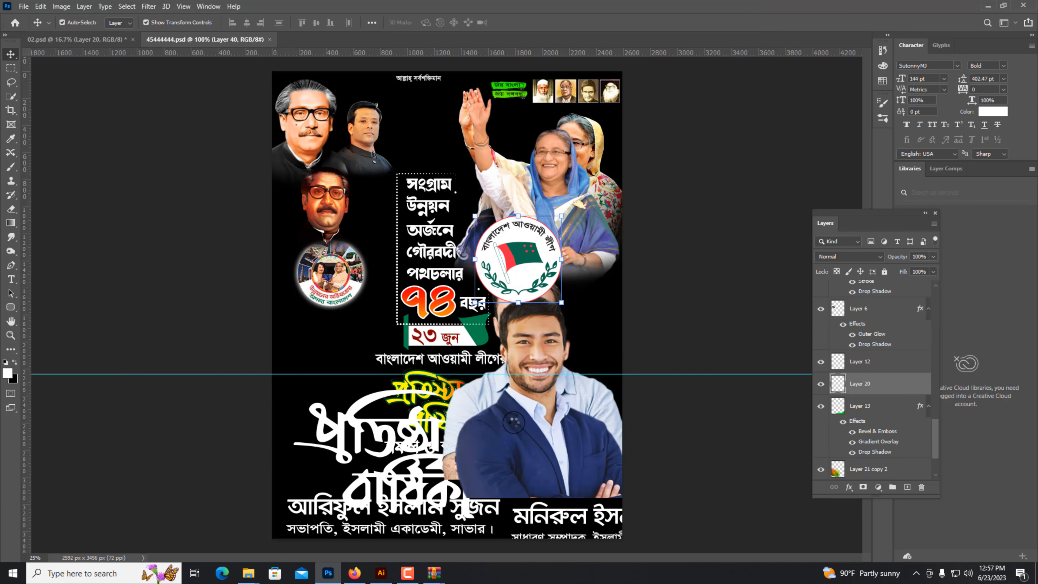
mouse_move(566, 525)
left_mouse_down()
mouse_move(348, 127)
mouse_move(88, 39)
mouse_move(519, 517)
mouse_move(570, 507)
left_mouse_up()
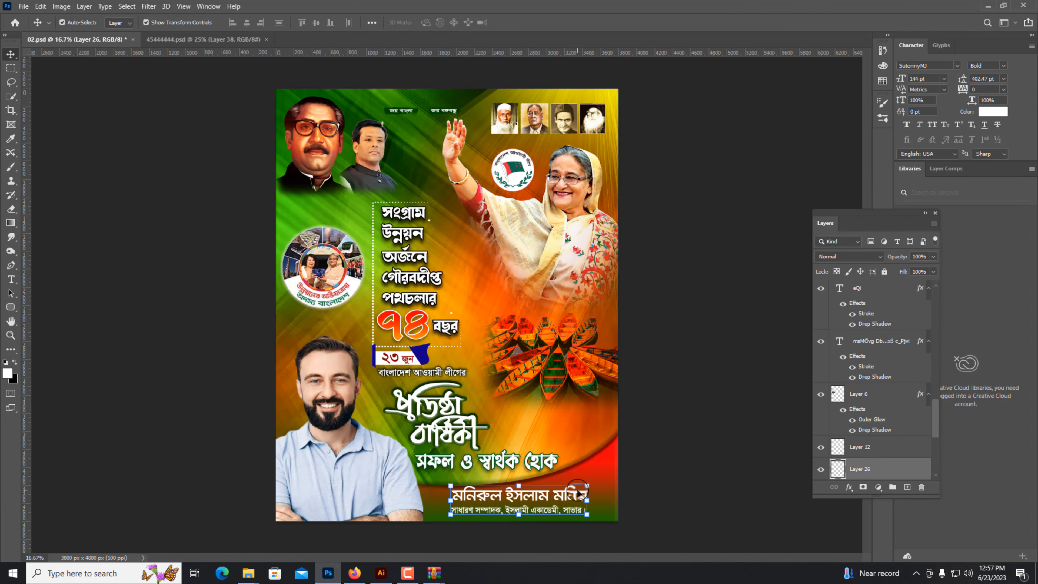
Enable a Gradient Overlay in the layer style of the প্রতিষ্ঠা বার্ষিকী calligraphy
key("ctrl+plus")
key("ctrl+plus")
left_click_drag(468, 531, 416, 321)
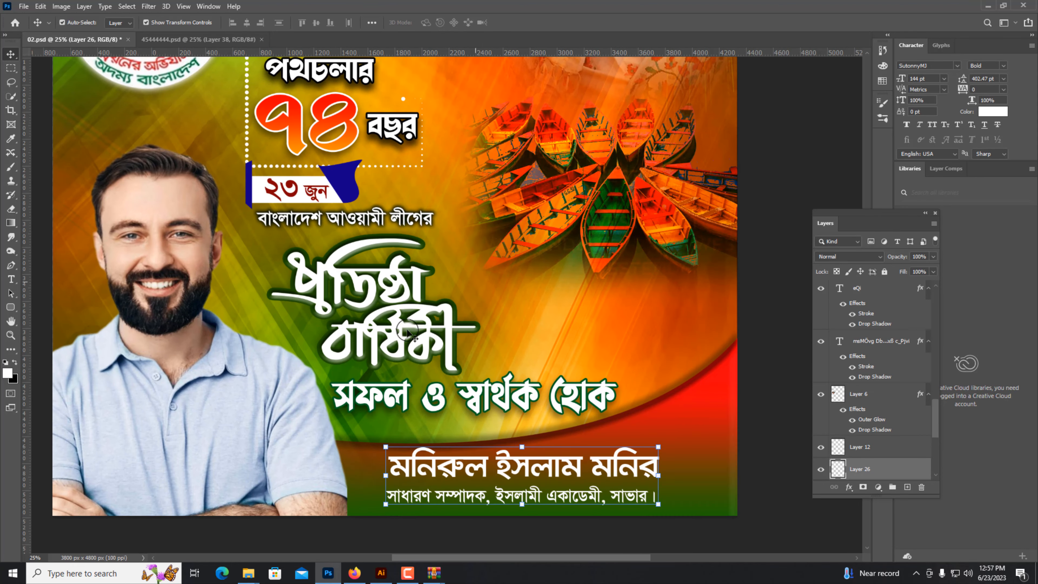
left_click(415, 322)
right_click(857, 292)
left_click(878, 119)
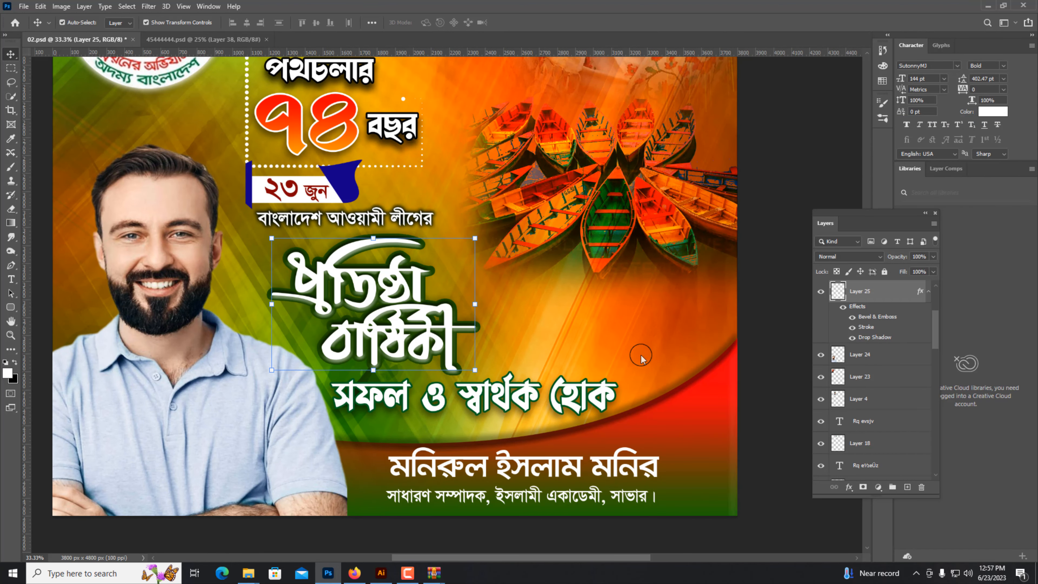
left_click(634, 360)
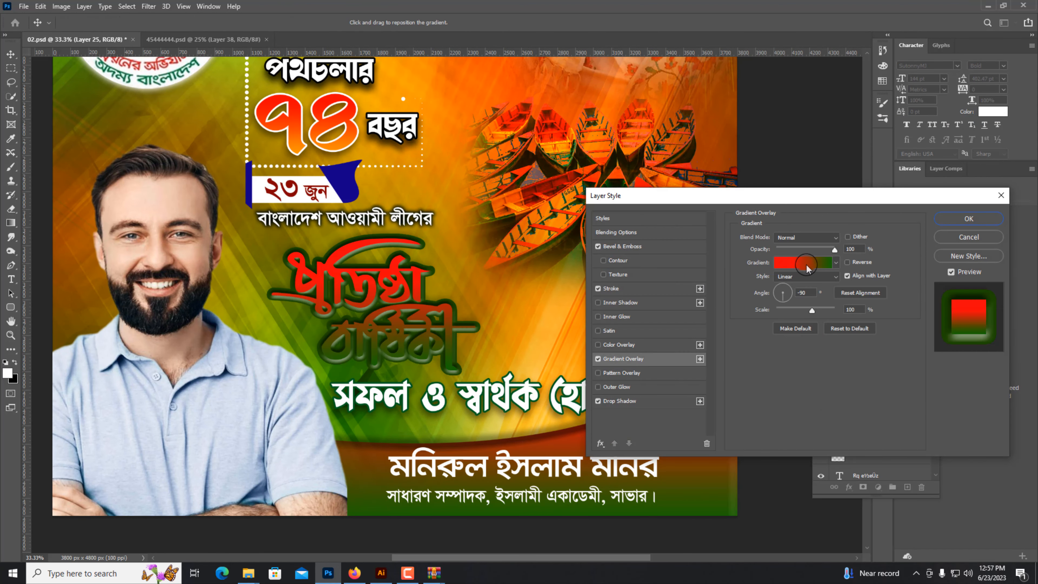
Load the Orange_05 preset into the calligraphy's gradient overlay
left_click(797, 262)
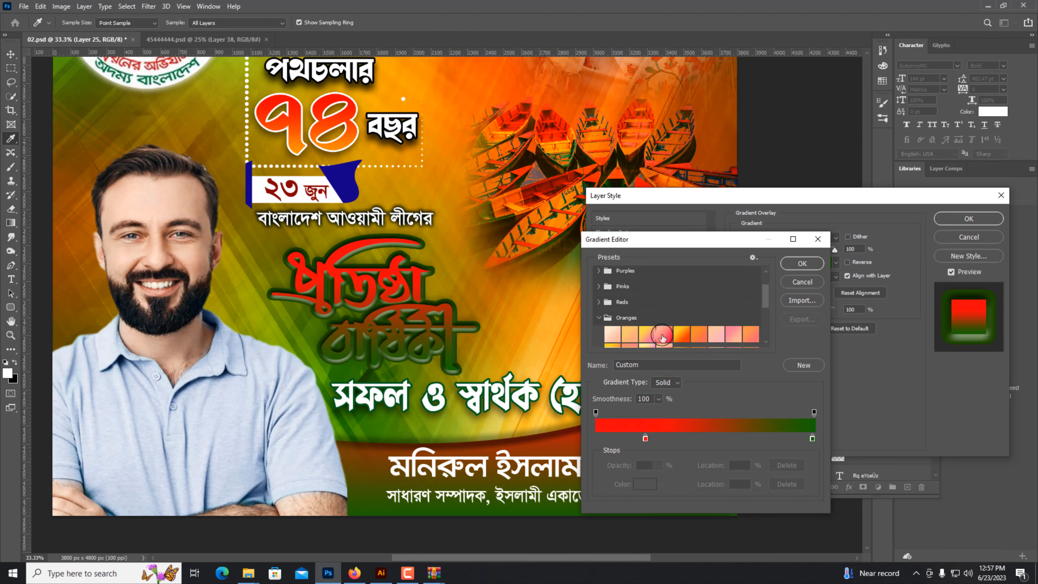
left_click(664, 327)
left_click(685, 323)
scroll(692, 335, "down", 1)
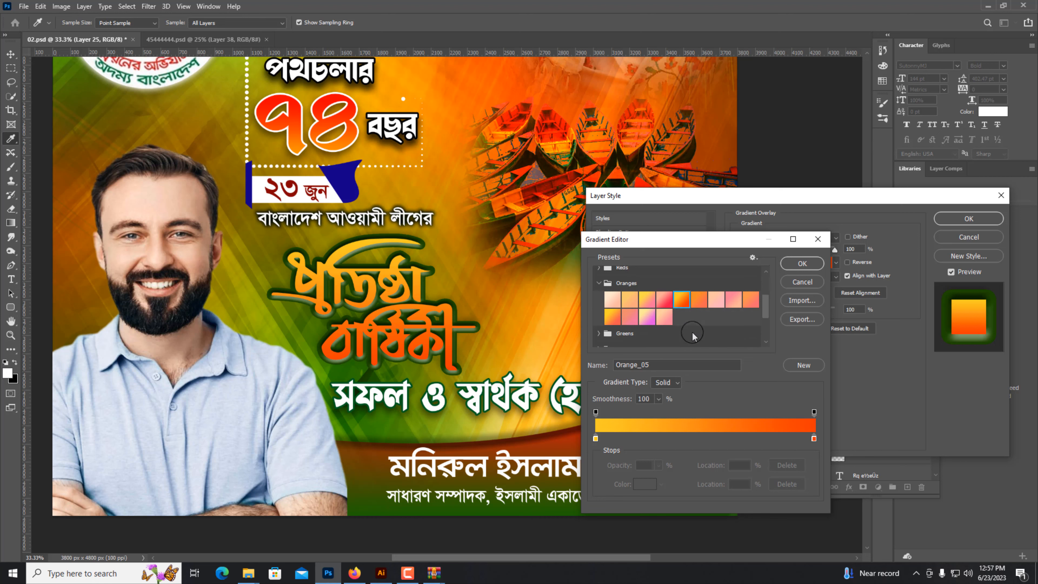
Change the gradient's first colour stop to yellow, C 0, M 0, Y 100, K 0, and move it to 42%
left_click(596, 438)
left_click(645, 484)
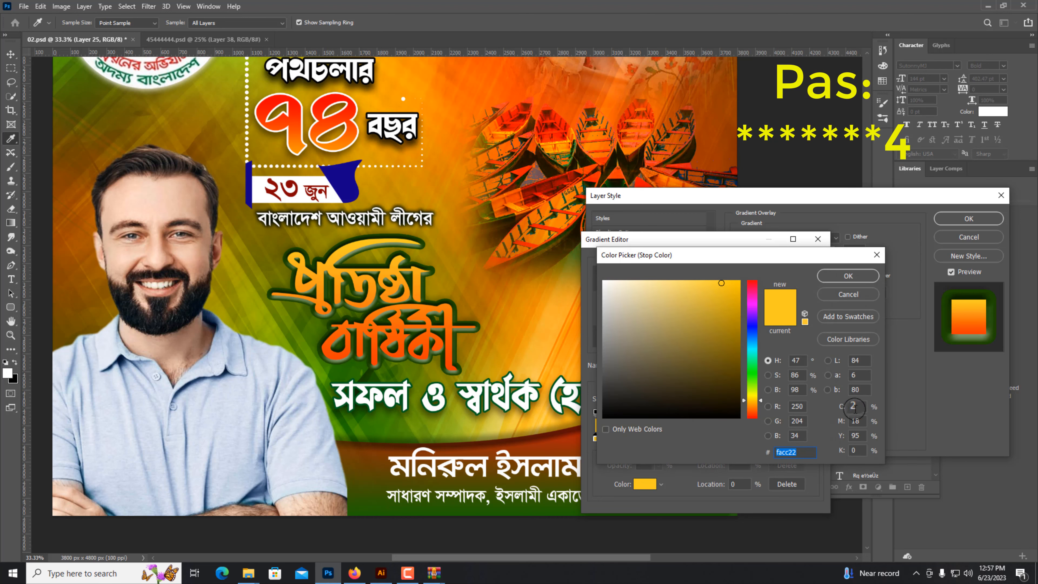
key("Tab")
type("0")
key("Tab")
type("100")
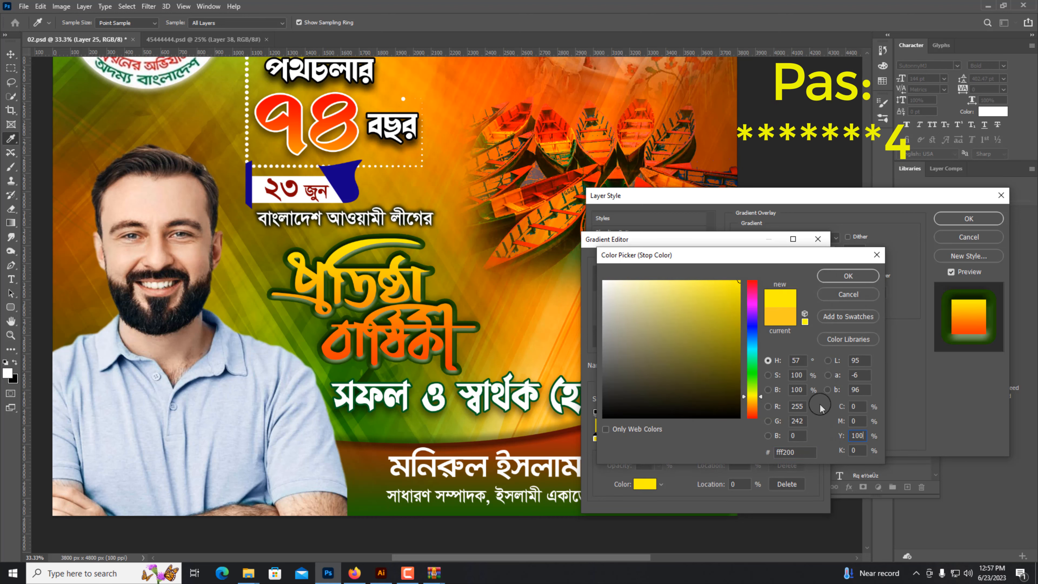
left_click(839, 279)
left_click_drag(595, 438, 687, 438)
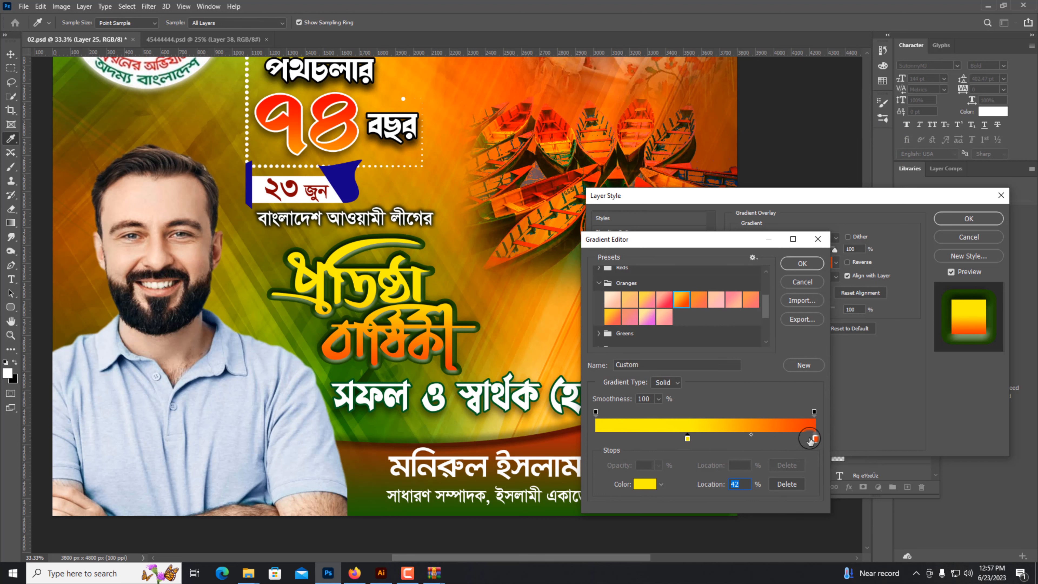
Set the gradient's end colour stop to orange, C 0, M 50, Y 100, K 0
left_click(662, 484)
type("50")
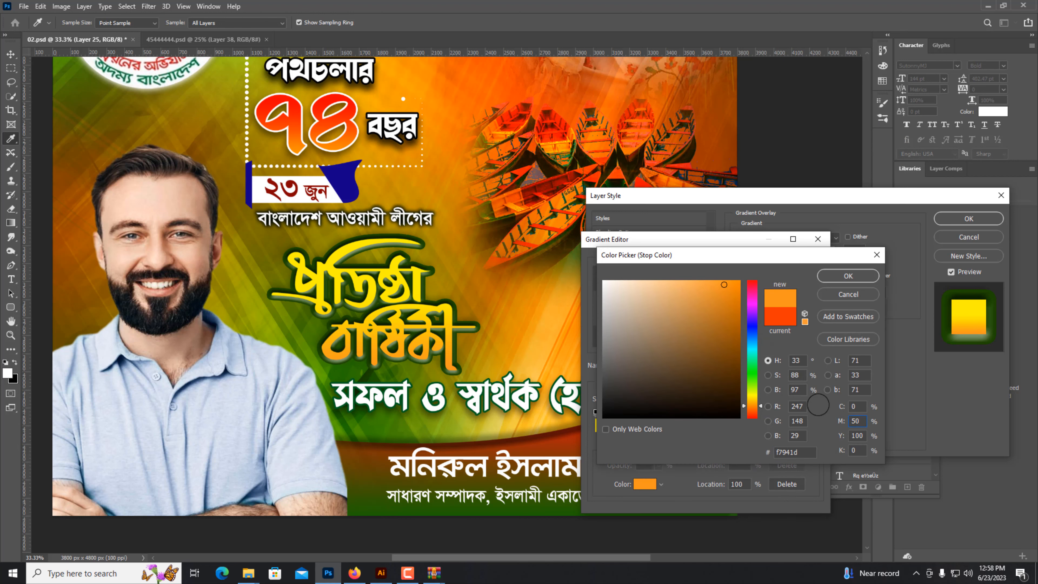
left_click(837, 279)
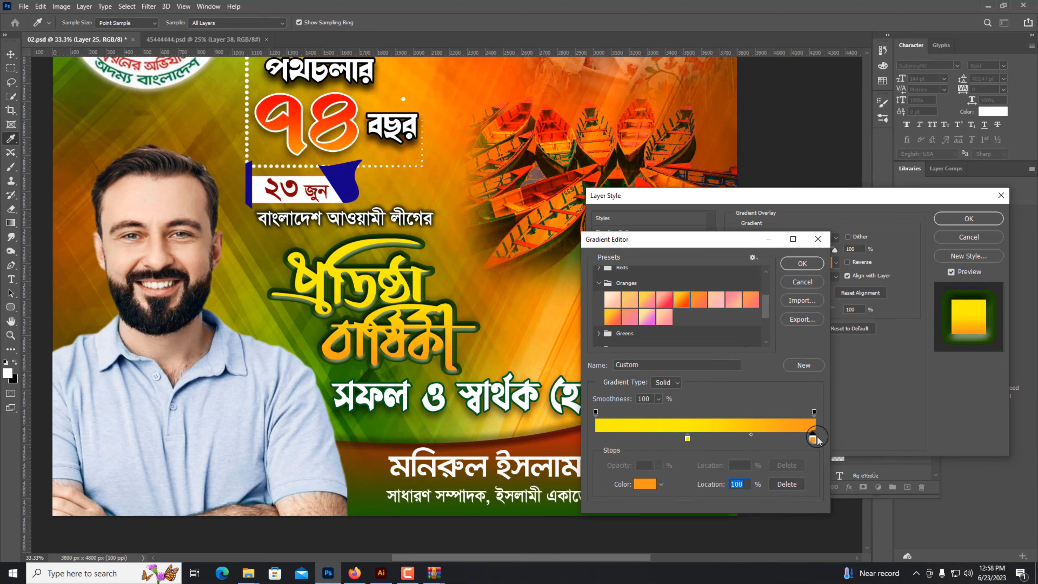
Change the gradient's end colour stop to white and apply the calligraphy's layer style
left_click(645, 483)
left_click_drag(630, 332, 619, 245)
left_click(841, 278)
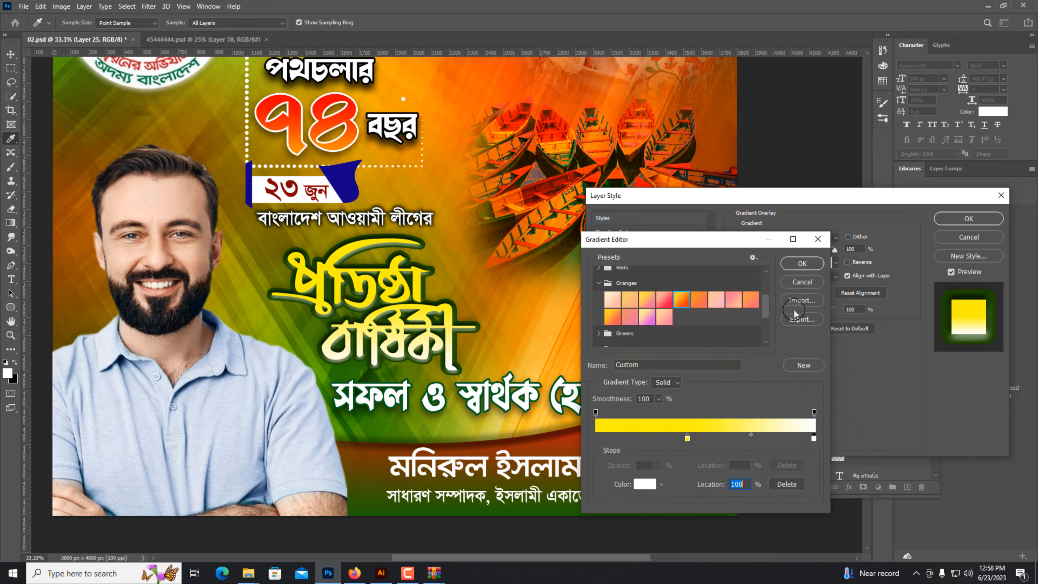
key("Return")
key("Return")
key("ctrl+minus")
key("ctrl+minus")
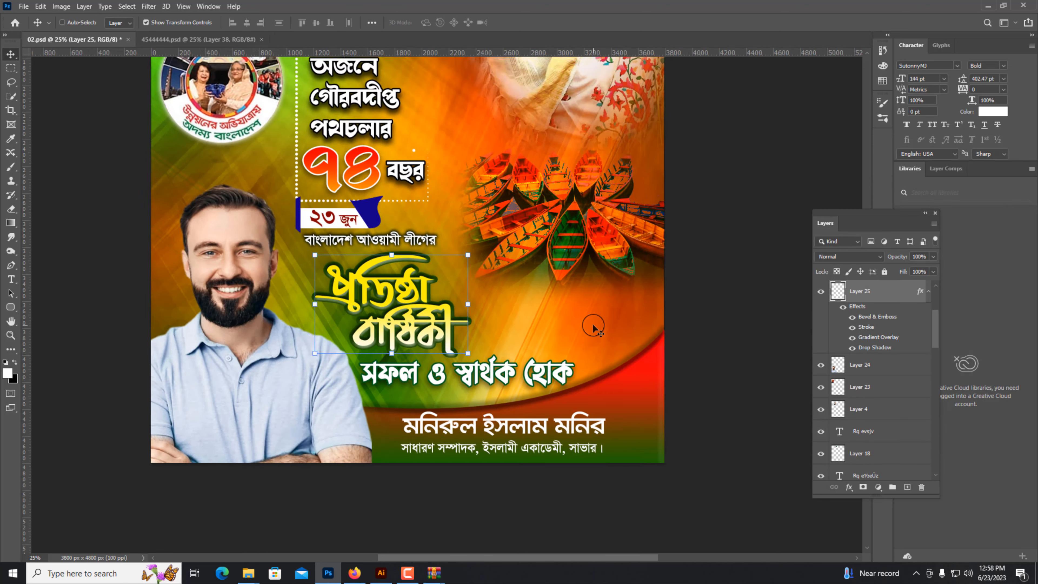
Examine which layers lie around the জয় বাংলা and জয় বঙ্গবন্ধু labels, where the invocation line used to be
left_click(203, 289, "ctrl")
left_click(403, 132)
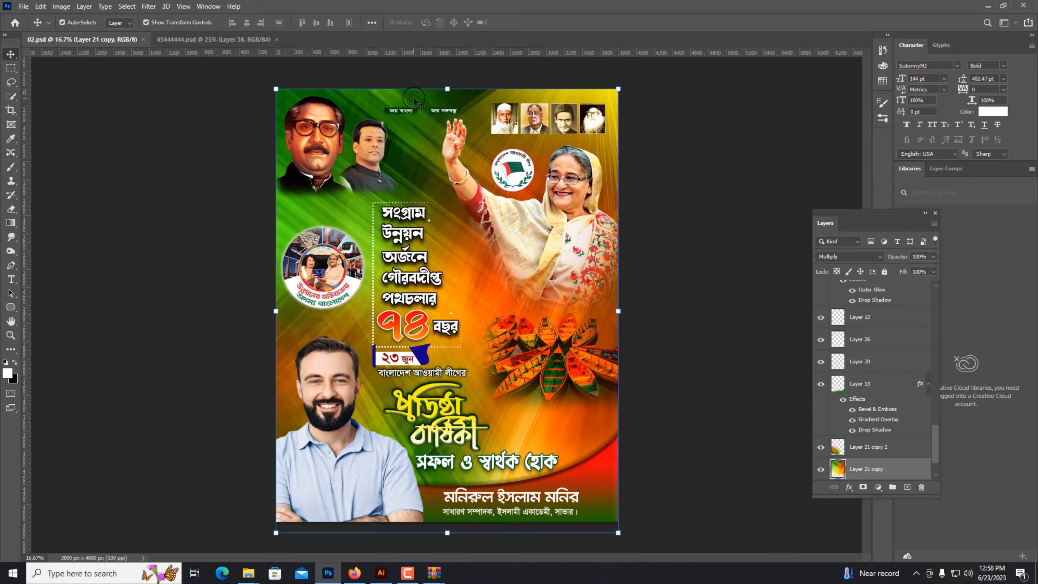
right_click(417, 96)
left_click(435, 115)
left_click(425, 164)
key("ctrl+plus")
left_click_drag(408, 291, 405, 434)
key("ctrl+plus")
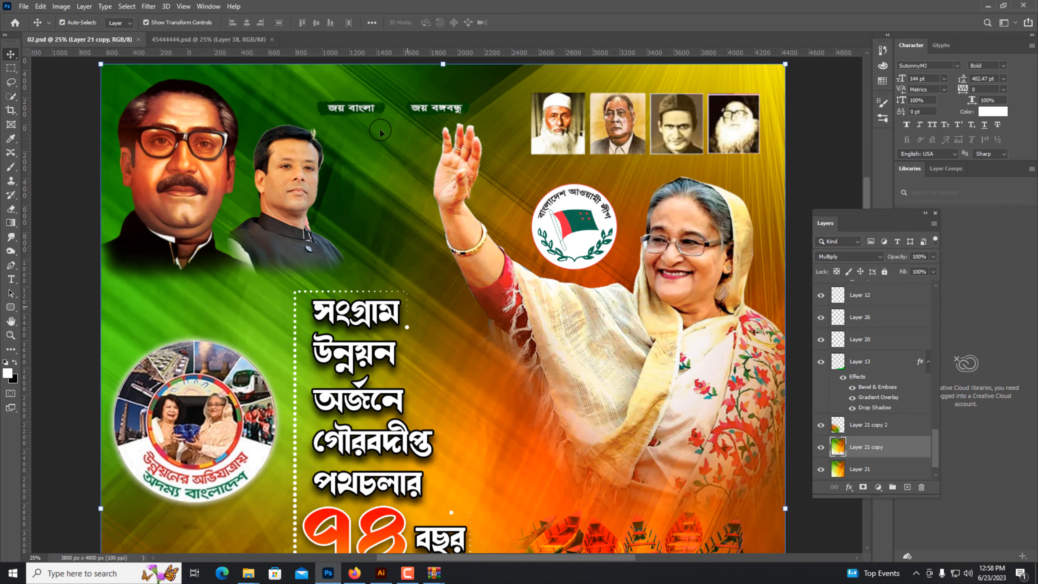
right_click(364, 75)
left_click(400, 90)
right_click(388, 84)
left_click(407, 101)
key("ctrl+minus")
left_click_drag(396, 138, 462, 192)
key("ctrl+z")
right_click(401, 145)
key("Escape")
key("ctrl+minus")
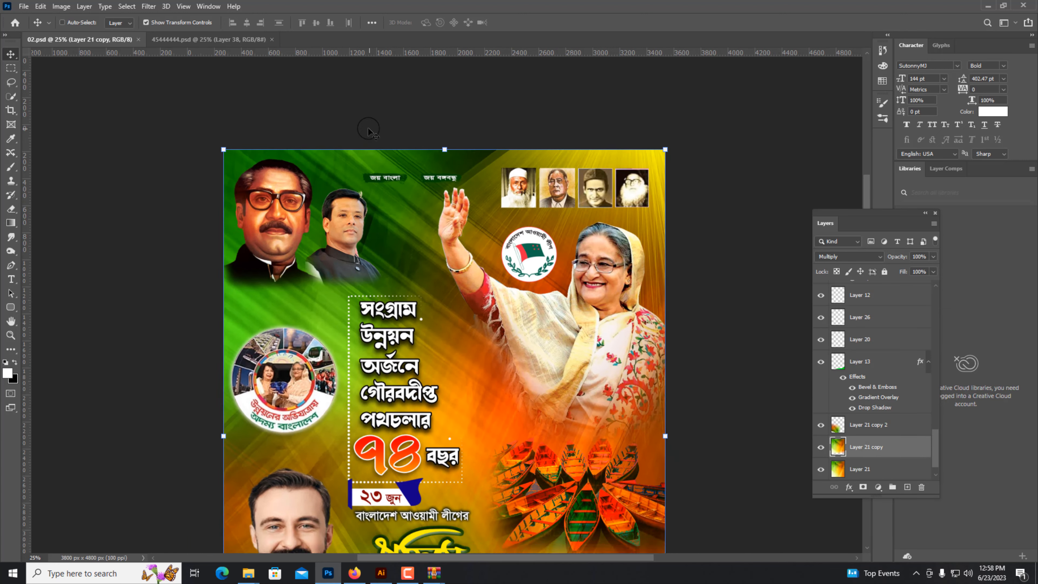
Open 01.psd and copy its আল্লাহ্ সর্বশক্তিমান invocation line into the upper part of the 02.psd poster
key("ctrl+o")
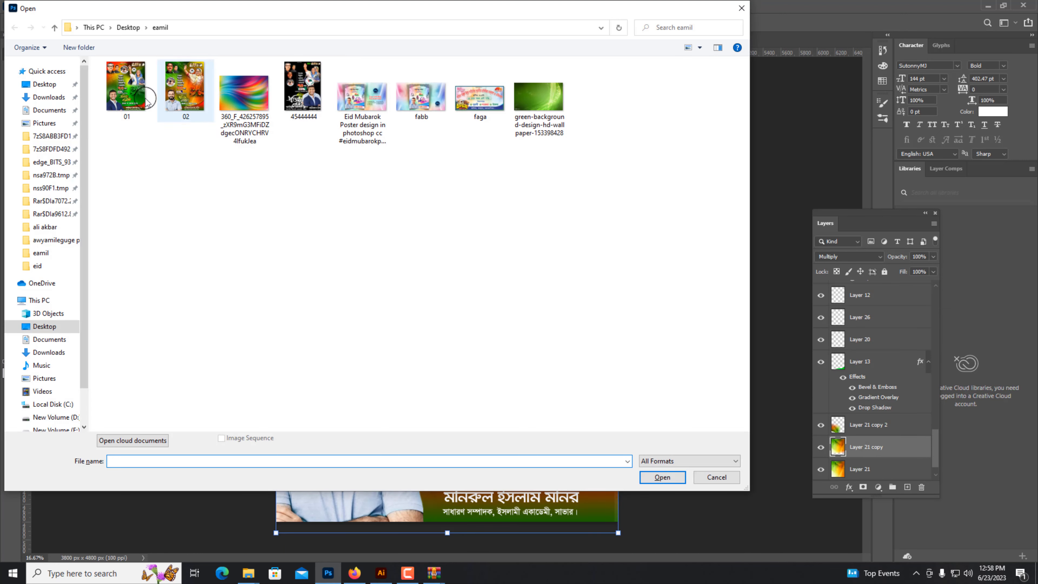
left_click(135, 88)
double_click(141, 92)
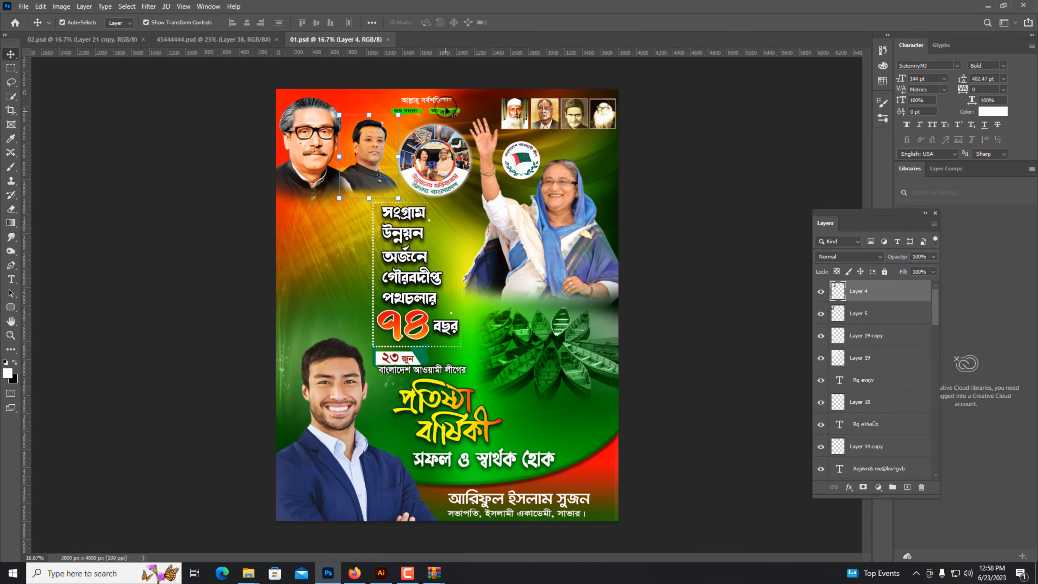
left_click(225, 39)
left_click_drag(90, 42, 438, 100)
key("ctrl+plus")
left_click_drag(461, 195, 472, 423)
key("ctrl+plus")
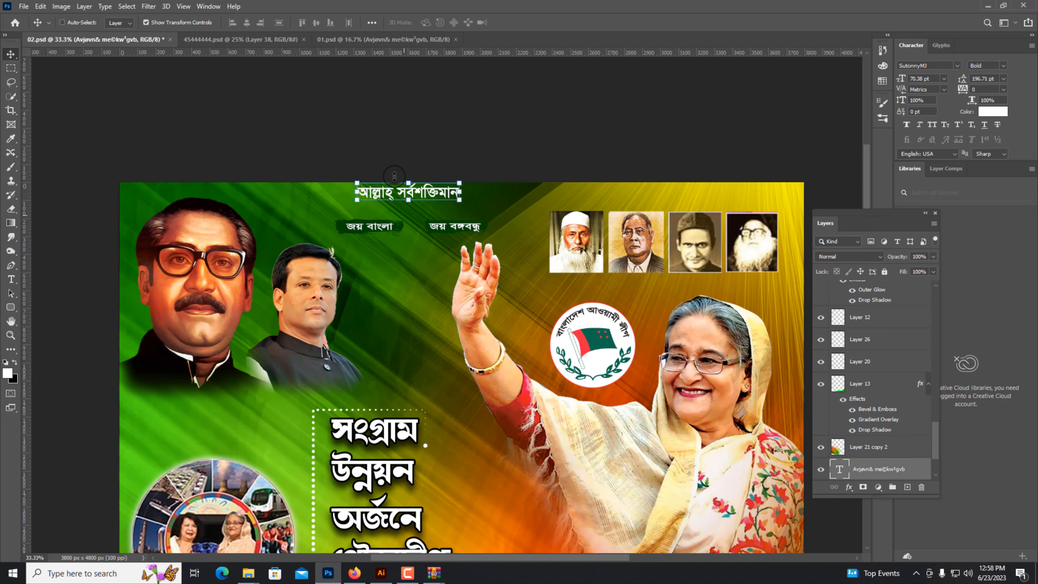
Scale the invocation line to 71.85%, place it just above the জয় বাংলা and জয় বঙ্গবন্ধু labels, and save 02.psd
mouse_move(427, 194)
left_mouse_down()
mouse_move(431, 212)
mouse_move(450, 208)
mouse_move(436, 206)
left_mouse_up()
key("ctrl+minus")
key("ctrl+minus")
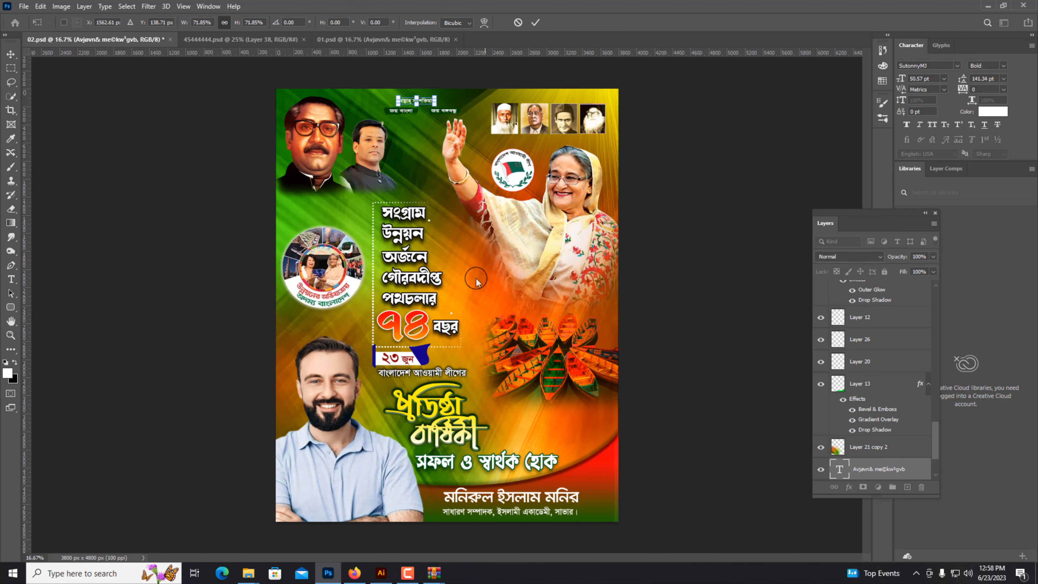
key("Return")
key("ctrl+s")
left_click(477, 290)
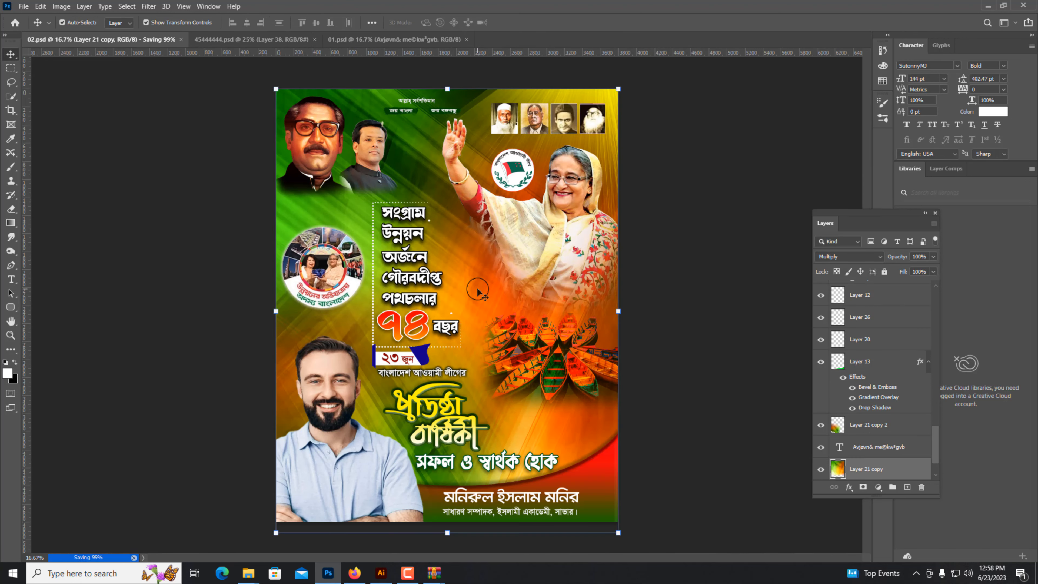
Cut the merged 02.psd poster to the clipboard and close 02.psd and 45444444.psd, discarding the changes to 02.psd
key("ctrl+shift+e")
key("ctrl+BackSpace")
key("ctrl+w")
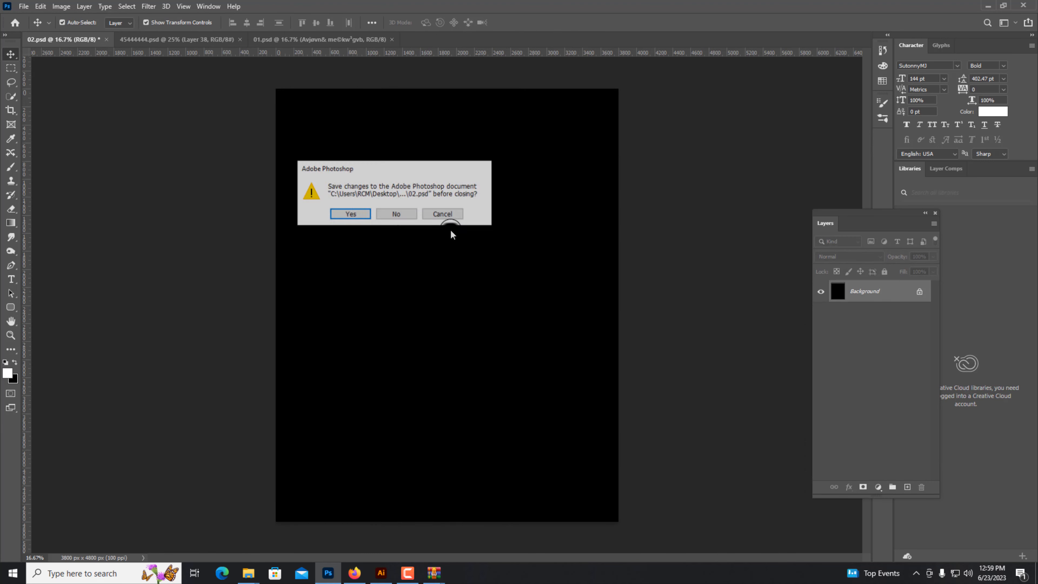
left_click(402, 214)
key("ctrl+w")
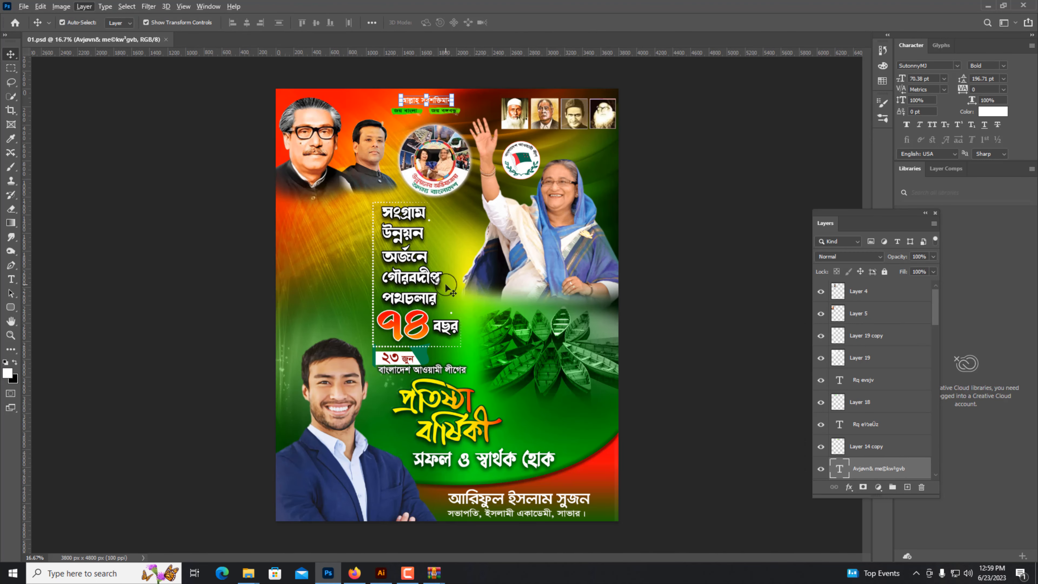
Merge all layers of 01.psd and convert the resulting background into a regular layer
key("ctrl+shift+e")
double_click(829, 282)
key("Return")
Widen the 01.psd canvas to 8000 pixels with the added space to the right of the poster
key("ctrl+alt+c")
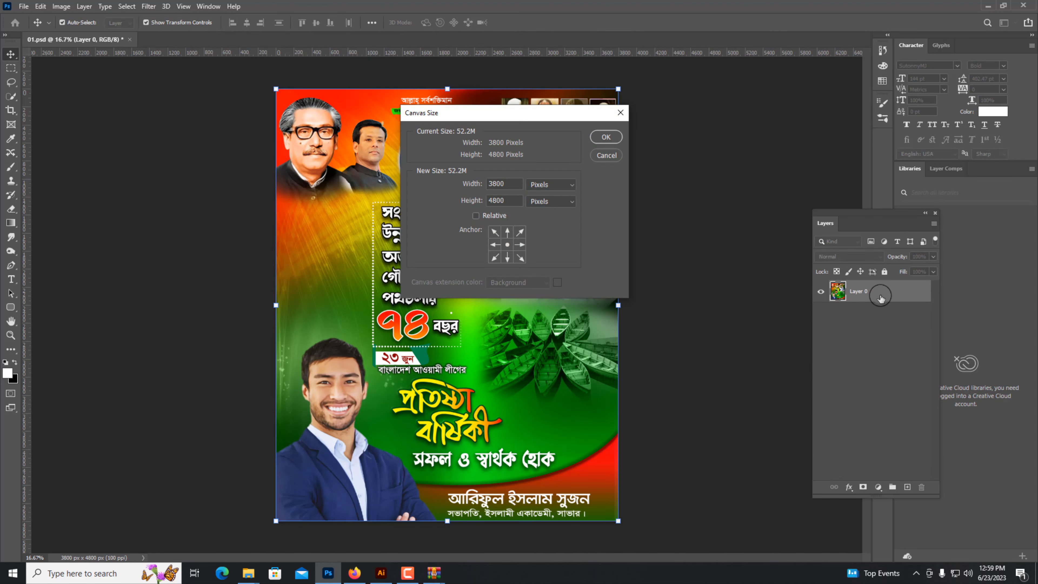
left_click(536, 188)
left_click(544, 200)
left_click(493, 204)
type("80")
key("Return")
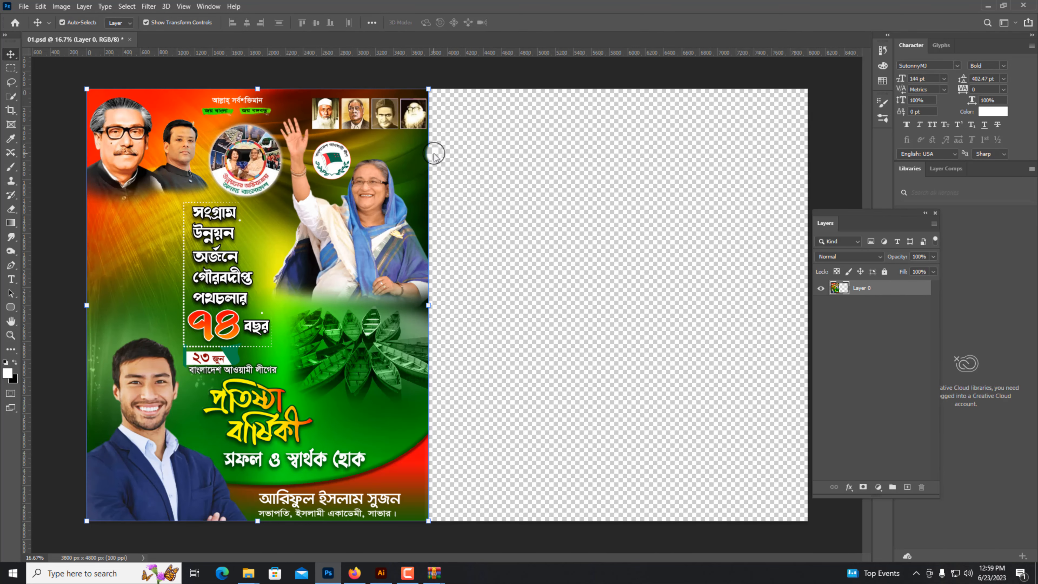
Paste the 02 poster and align it with the canvas's right edge, leaving a gap between the two posters
key("ctrl+v")
left_click_drag(539, 284, 724, 290)
left_click(51, 280)
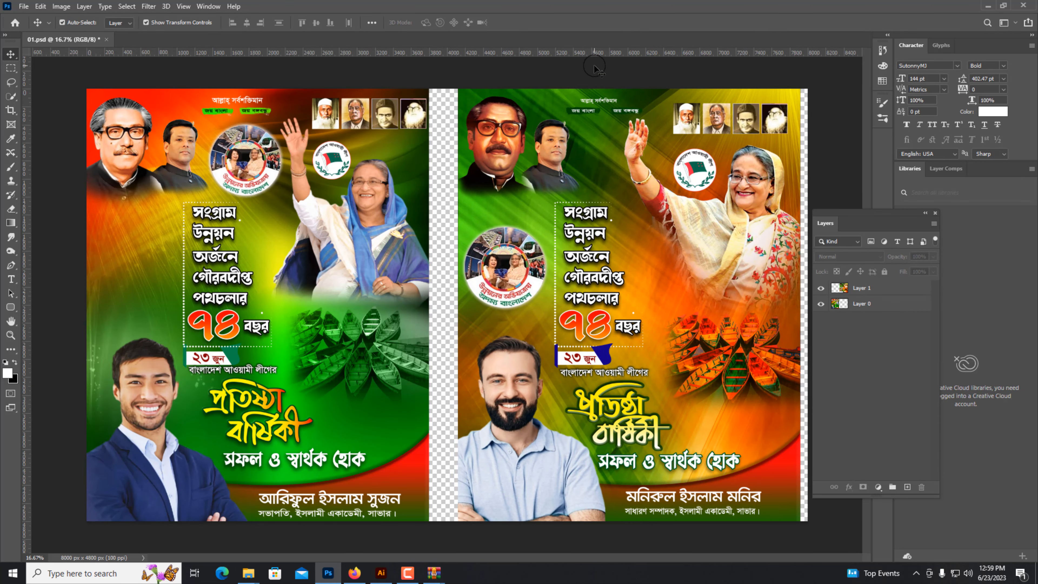
left_click_drag(872, 215, 899, 215)
left_click_drag(683, 274, 690, 274)
left_click(468, 69)
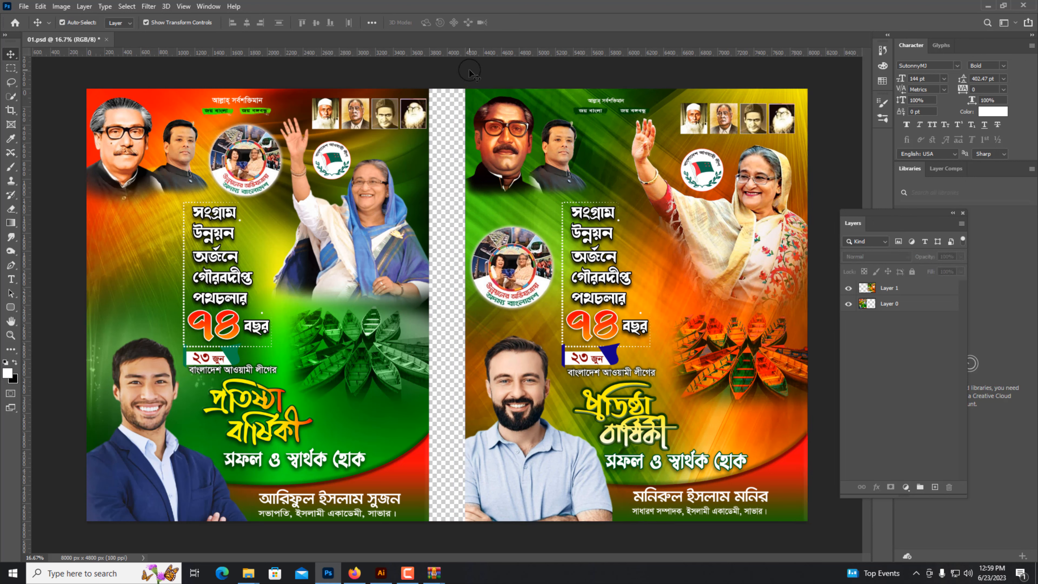